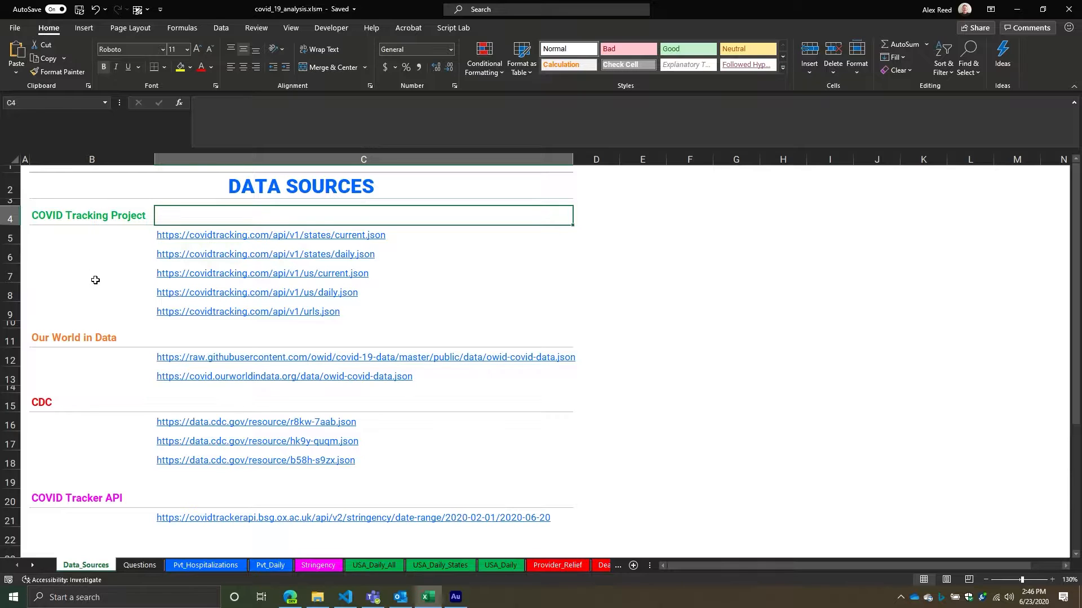
Open the COVID Tracking Project states/current.json link, copy its web address, and return to the workbook.
{"action": "left_click", "coordinate": [197, 243]}
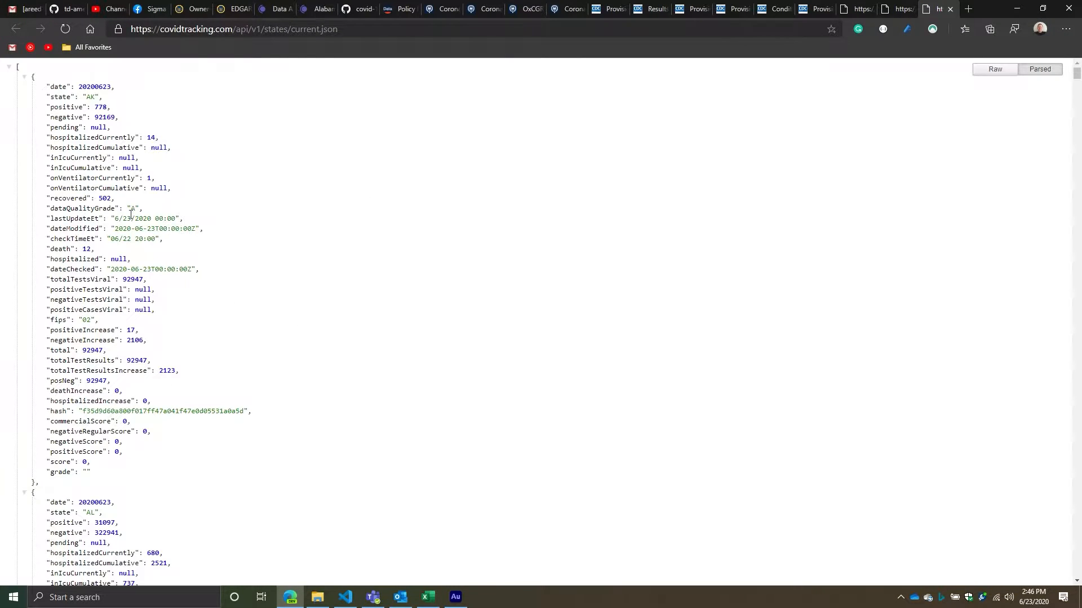
{"action": "left_click", "coordinate": [135, 29]}
{"action": "key", "text": "ctrl+c"}
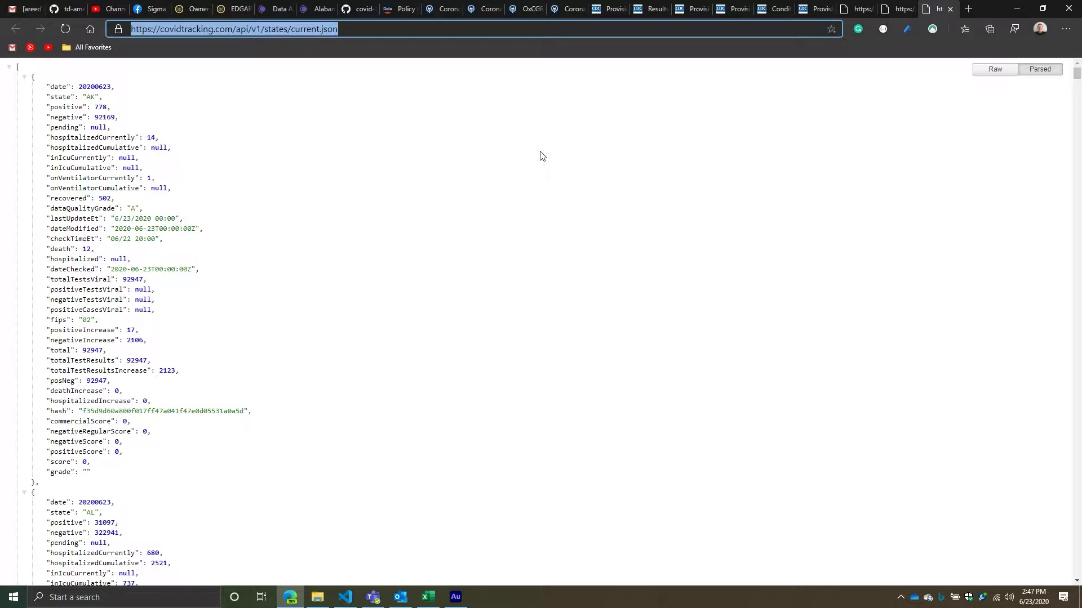
{"action": "left_click", "coordinate": [1012, 3]}
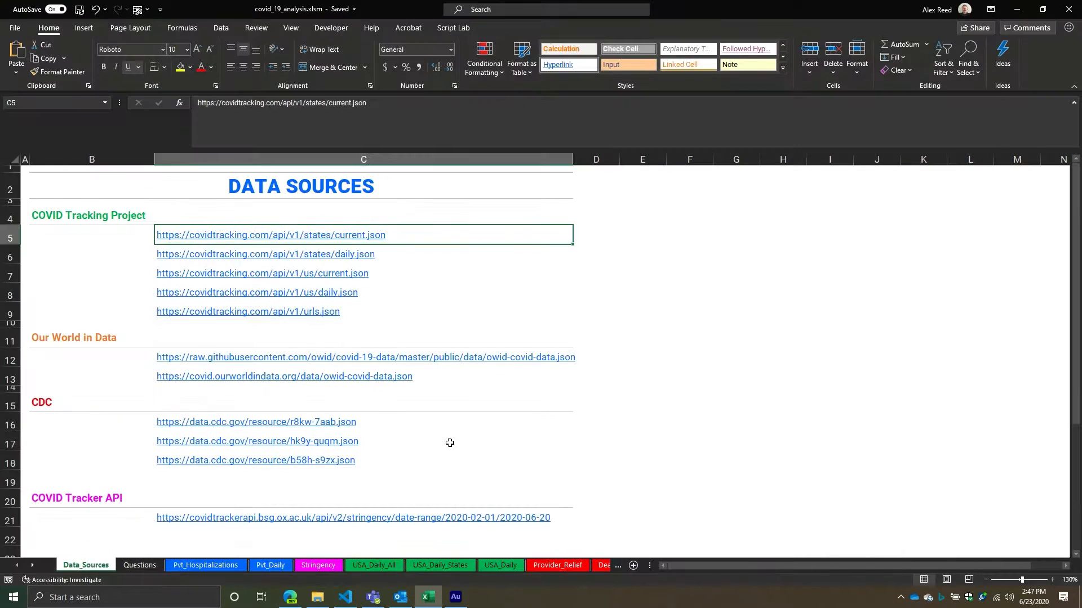
{"action": "left_click", "coordinate": [227, 29]}
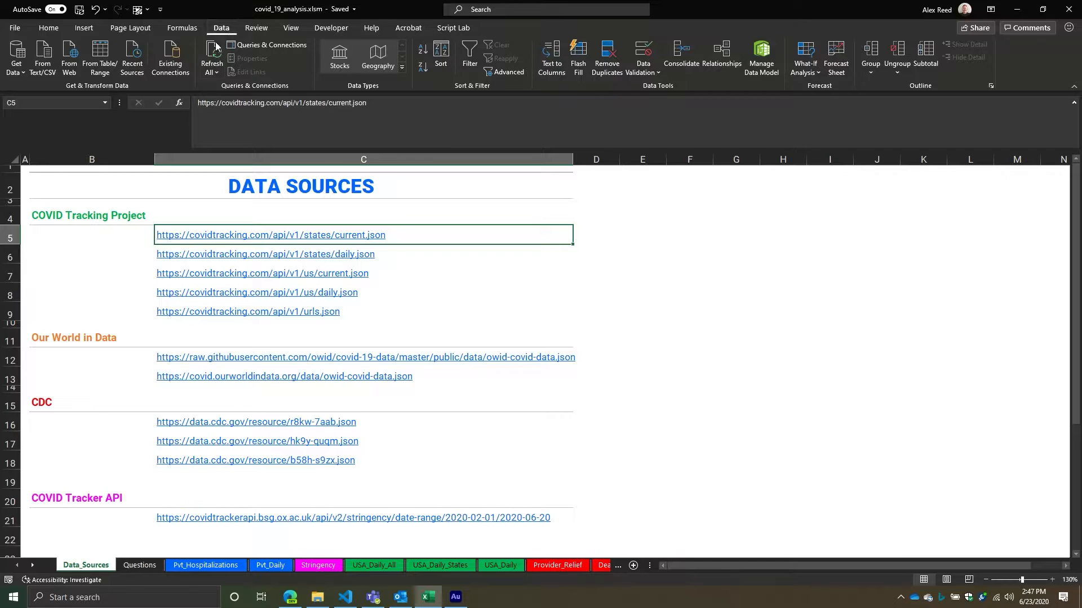
{"action": "left_click", "coordinate": [9, 70]}
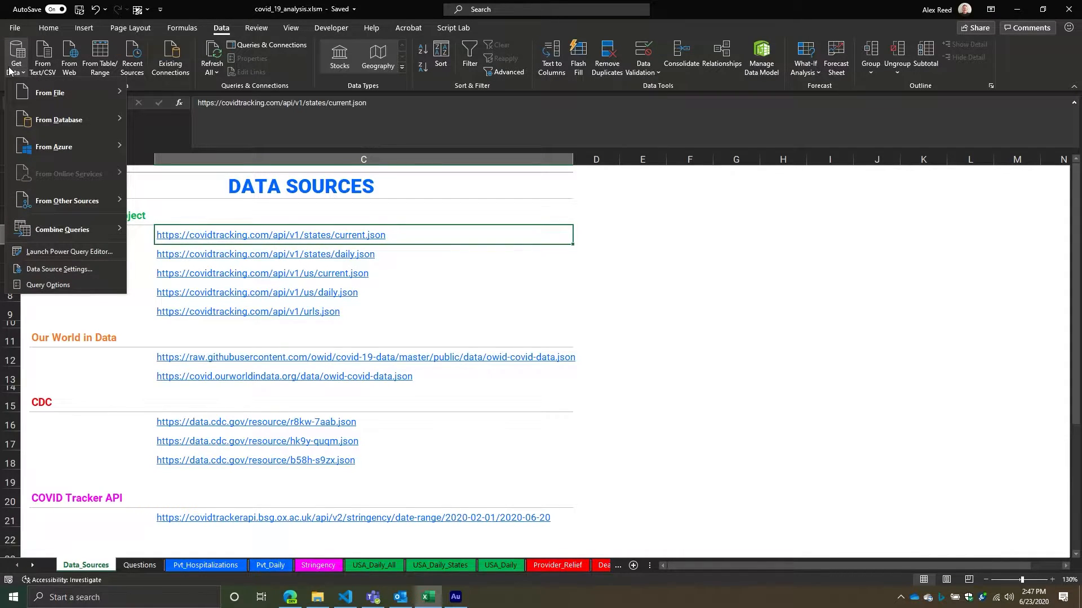
{"action": "mouse_move", "coordinate": [63, 190]}
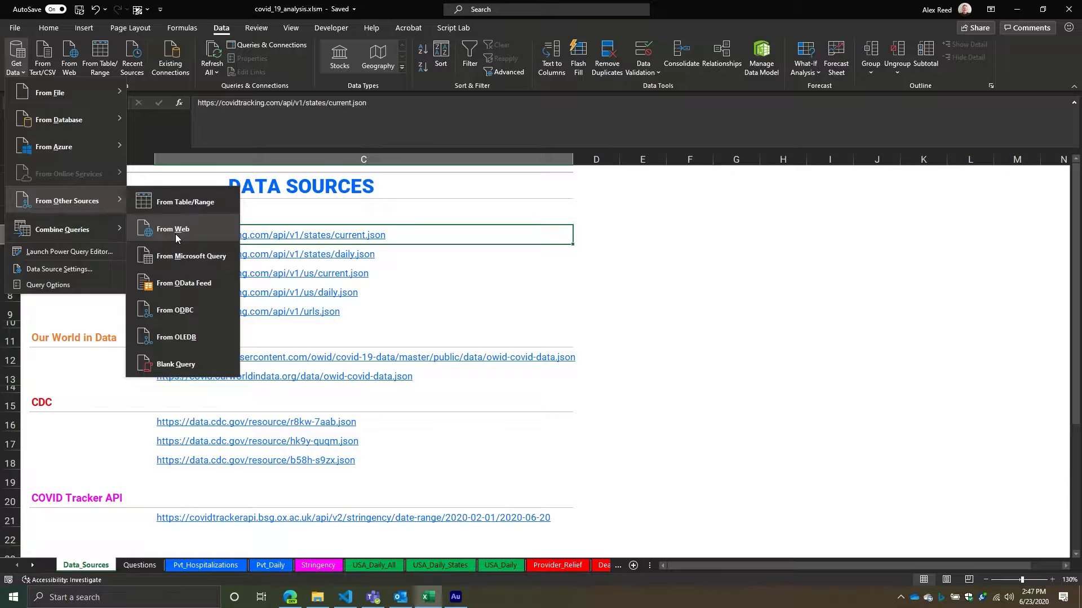
{"action": "left_click", "coordinate": [71, 44]}
{"action": "left_click", "coordinate": [71, 48]}
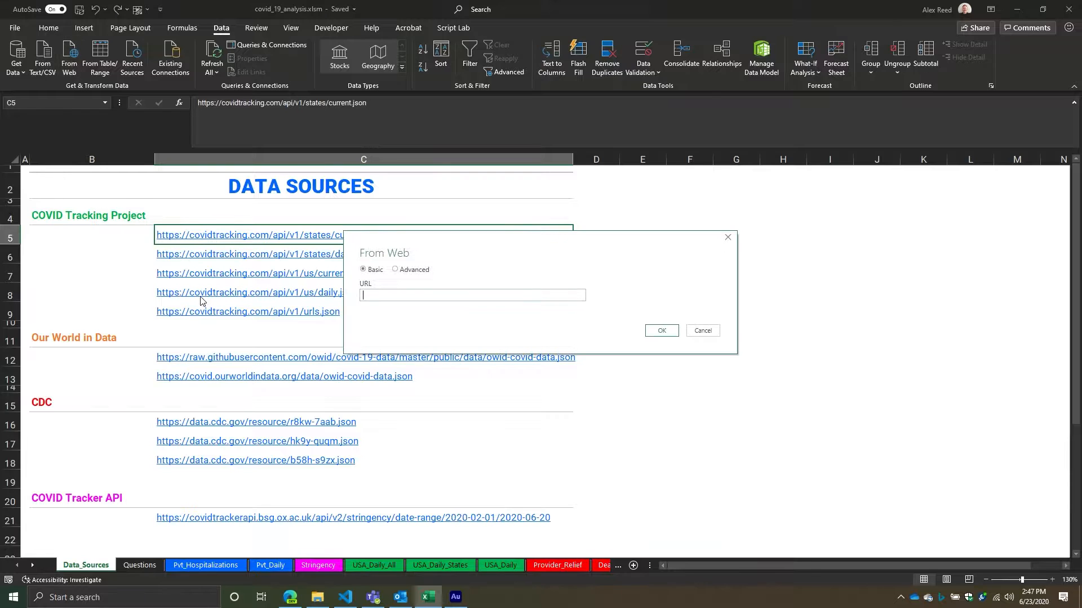
{"action": "left_click_drag", "start_coordinate": [438, 218], "coordinate": [417, 210]}
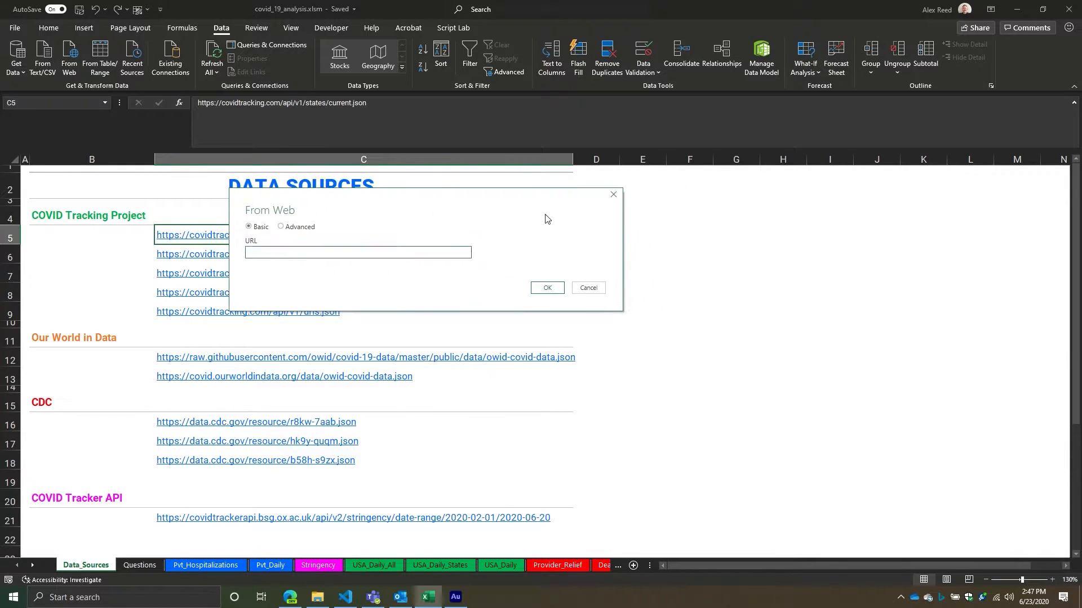
{"action": "left_click", "coordinate": [292, 252]}
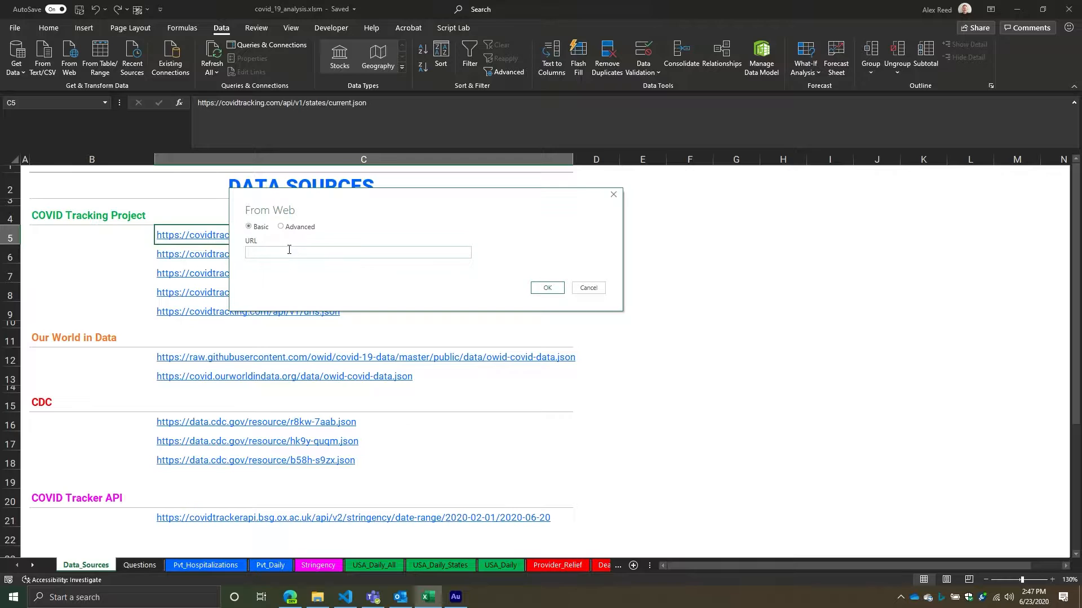
{"action": "key", "text": "ctrl+v"}
{"action": "left_click", "coordinate": [540, 290]}
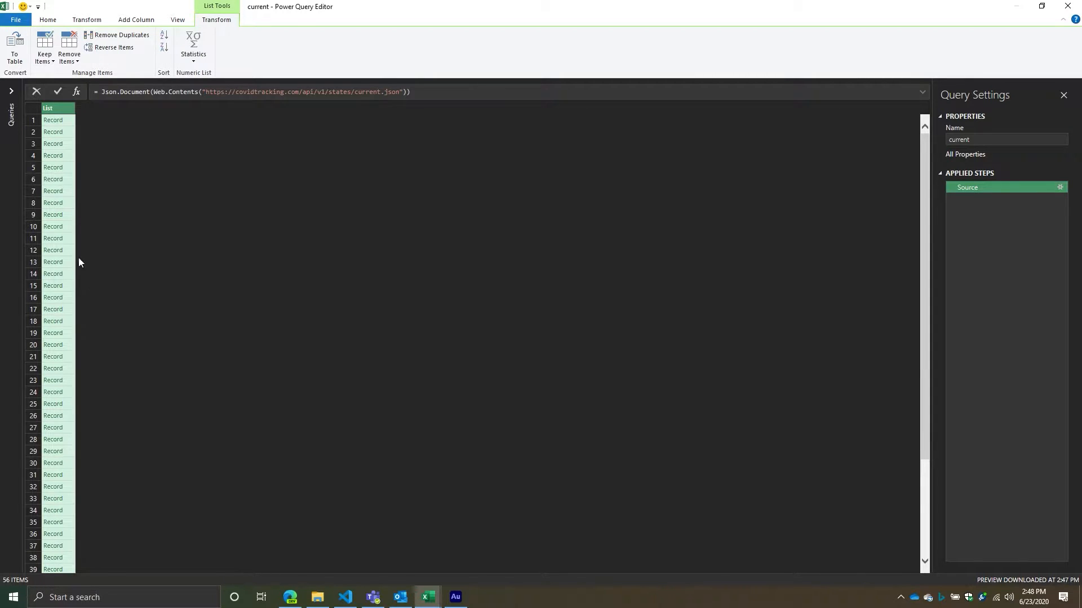
Convert the list of records to a table with no delimiter and extra columns shown as errors.
{"action": "left_click", "coordinate": [15, 58]}
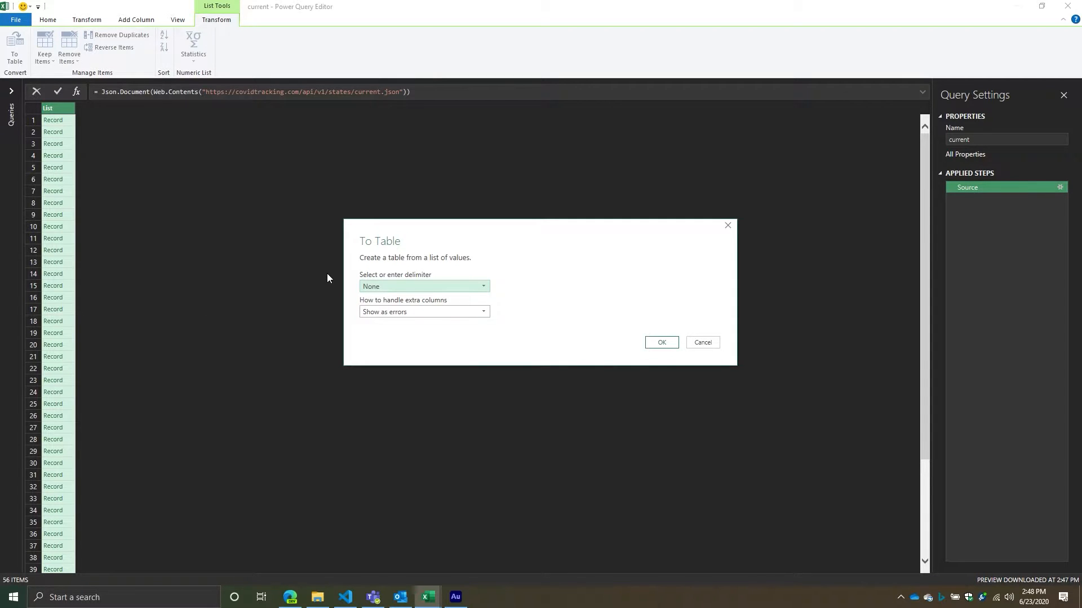
{"action": "left_click", "coordinate": [417, 289]}
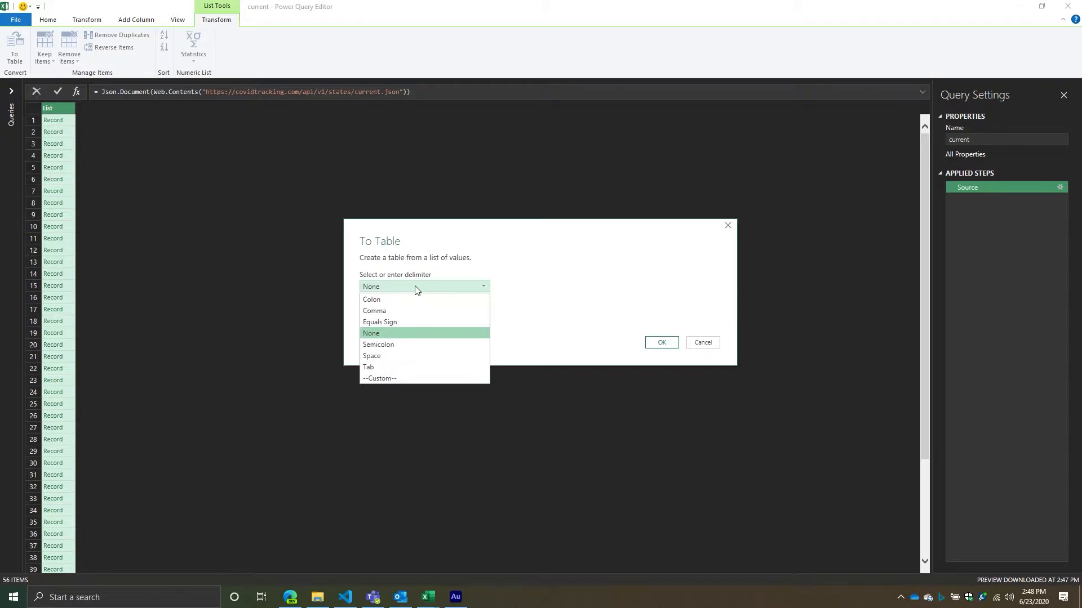
{"action": "left_click", "coordinate": [396, 248]}
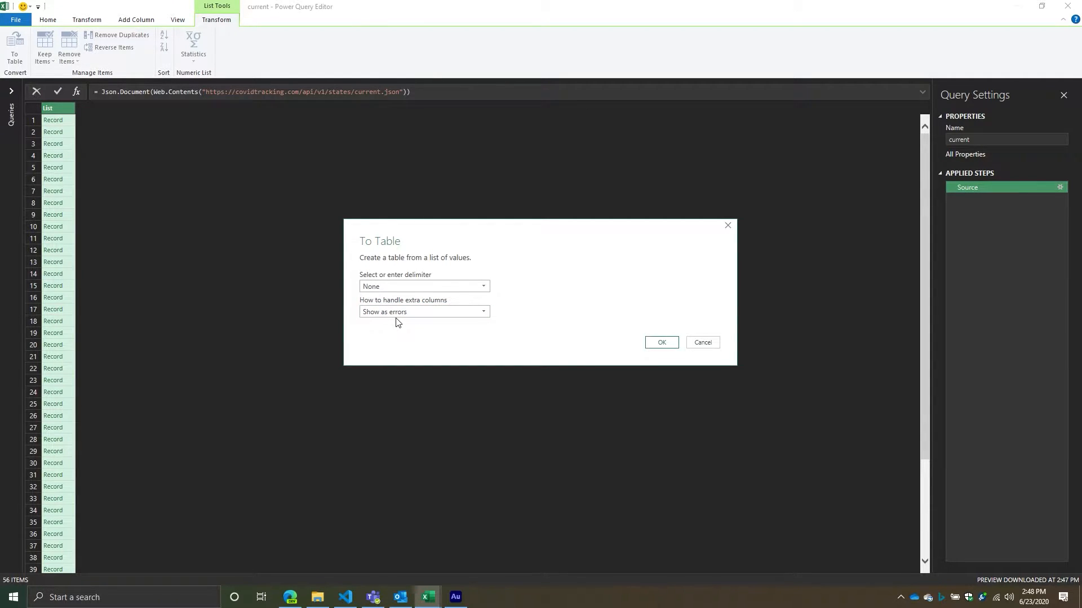
{"action": "left_click", "coordinate": [663, 339]}
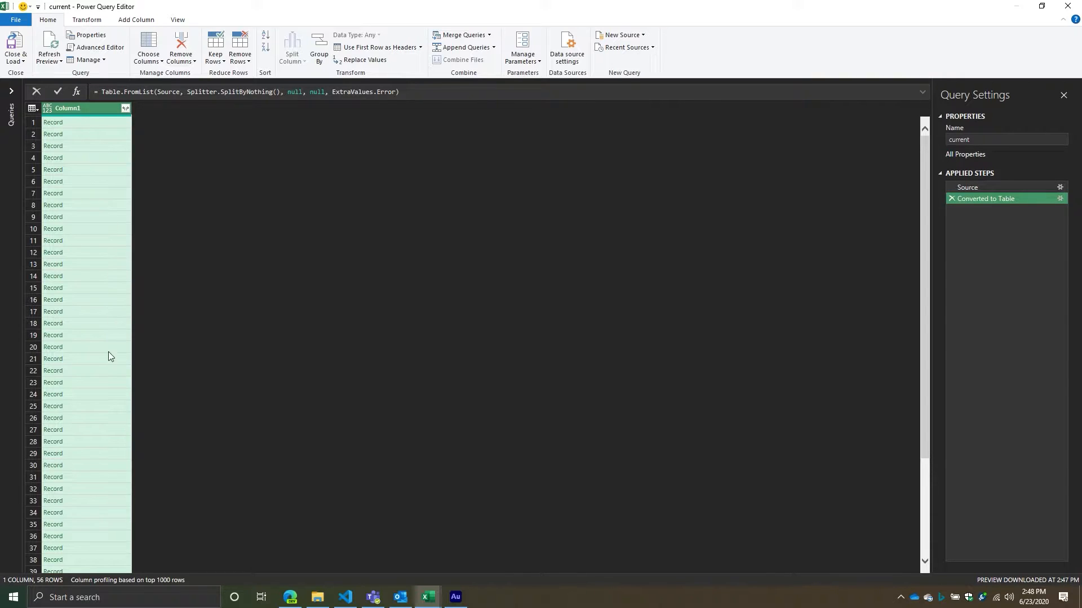
Preview the first record's fields and expand Column1 into all its fields without the original column name as prefix.
{"action": "left_click", "coordinate": [121, 127]}
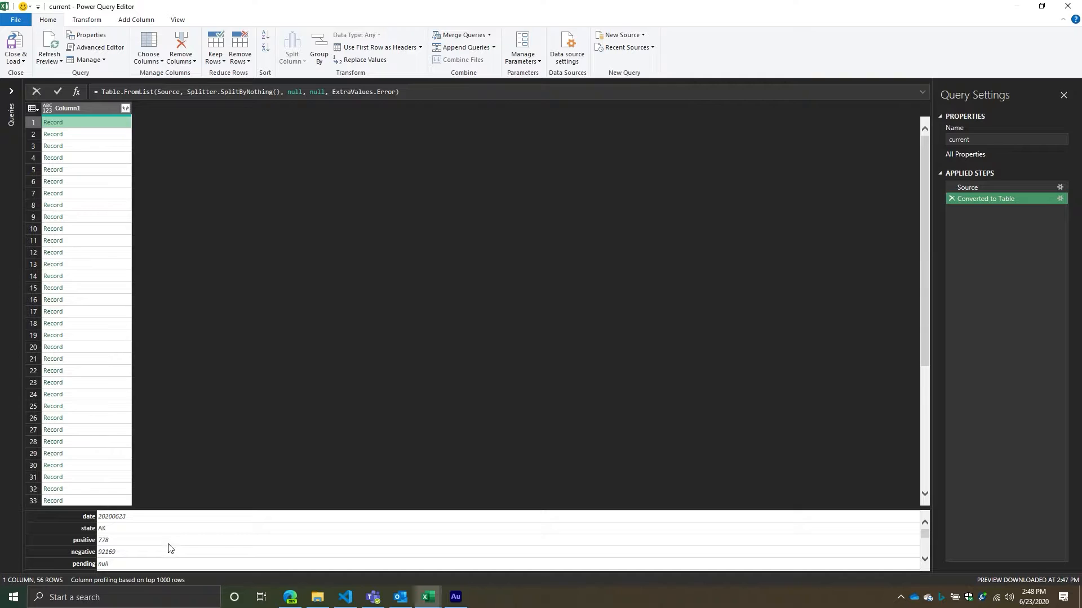
{"action": "scroll", "coordinate": [110, 530], "scroll_direction": "down", "scroll_amount": 4}
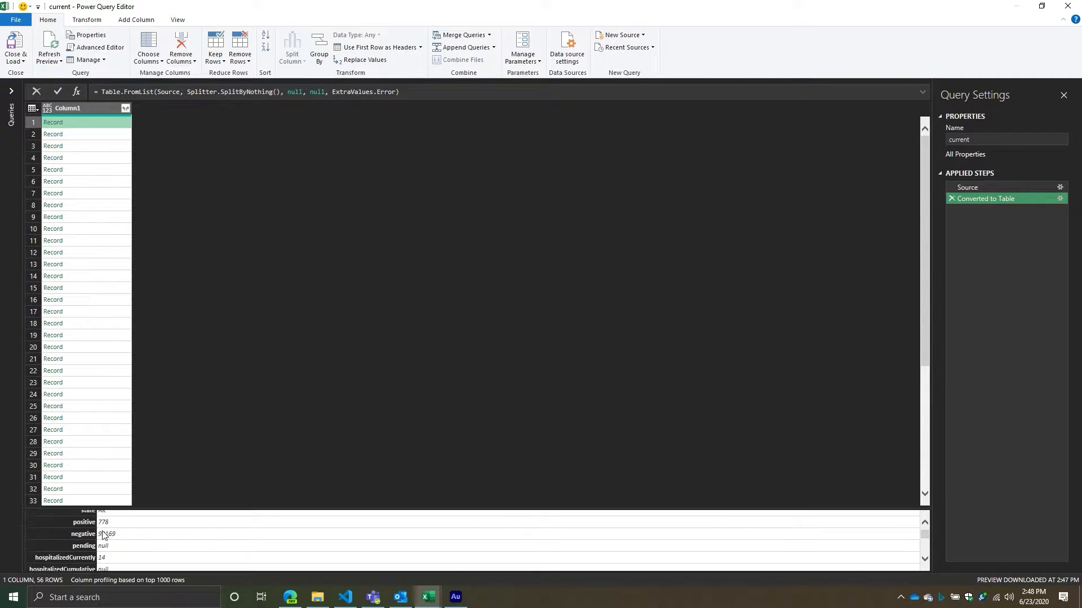
{"action": "scroll", "coordinate": [105, 538], "scroll_direction": "down", "scroll_amount": 5}
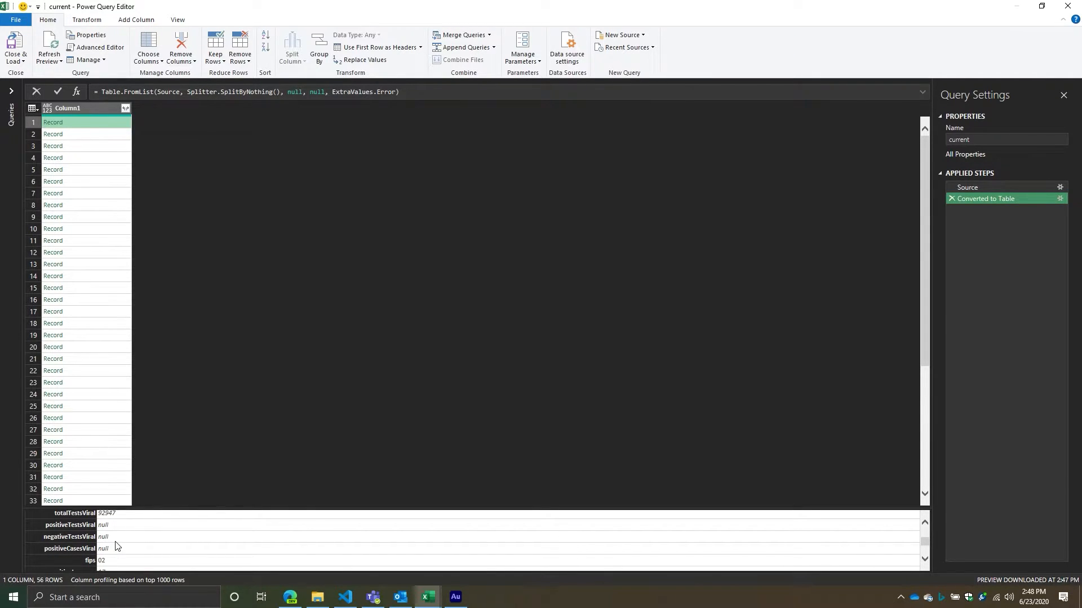
{"action": "left_click", "coordinate": [125, 108]}
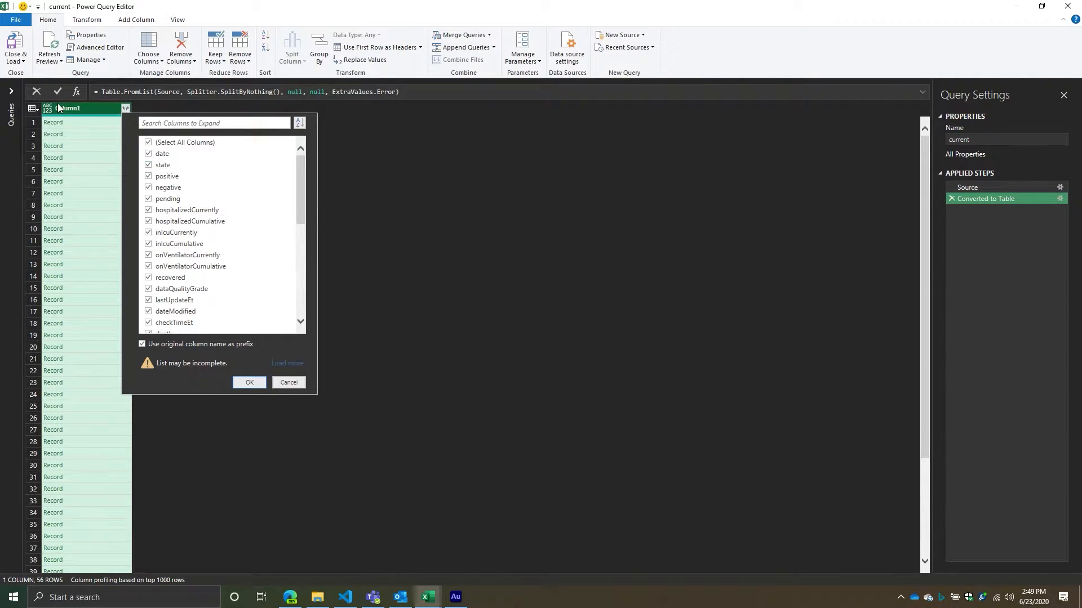
{"action": "left_click", "coordinate": [175, 343]}
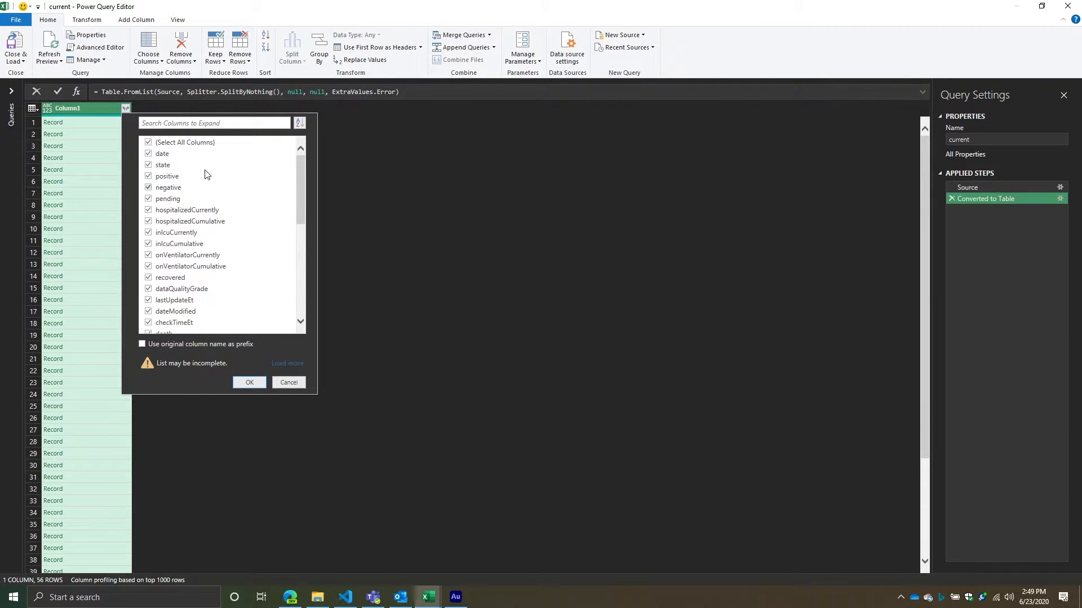
{"action": "left_click", "coordinate": [248, 383]}
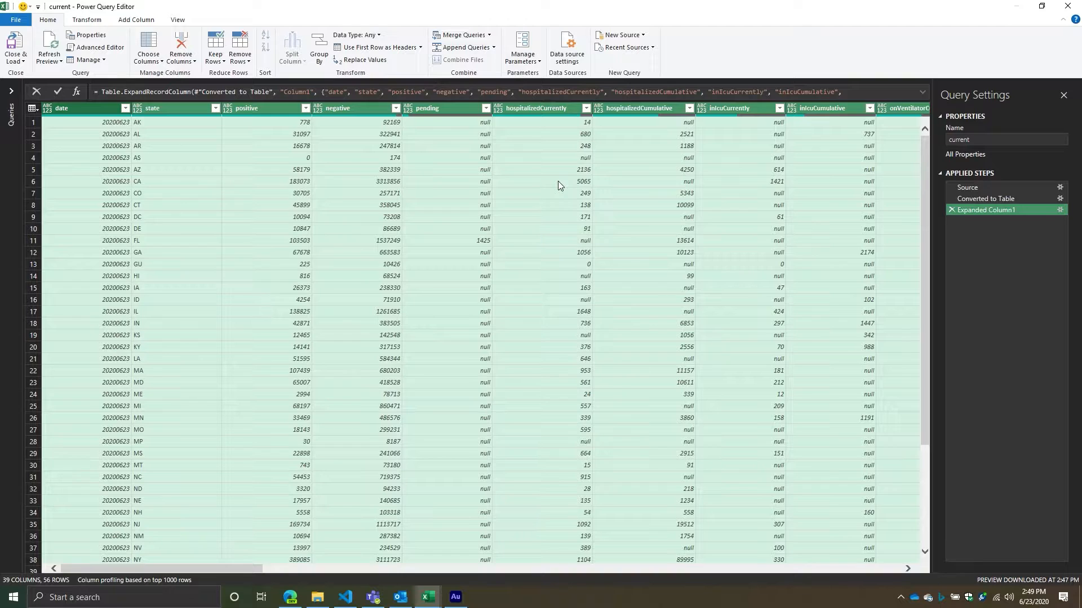
Change the data type of all columns from positive through recovered to Whole Number.
{"action": "left_click", "coordinate": [168, 104]}
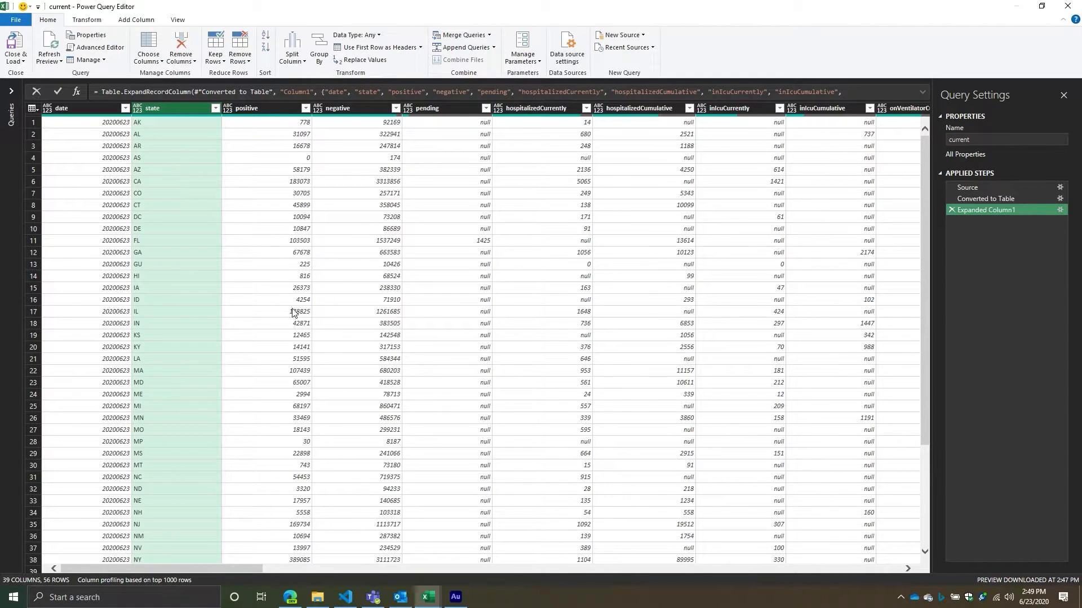
{"action": "left_click", "coordinate": [268, 107]}
{"action": "left_click_drag", "start_coordinate": [195, 568], "coordinate": [327, 563]}
{"action": "left_click", "coordinate": [539, 108], "text": "shift"}
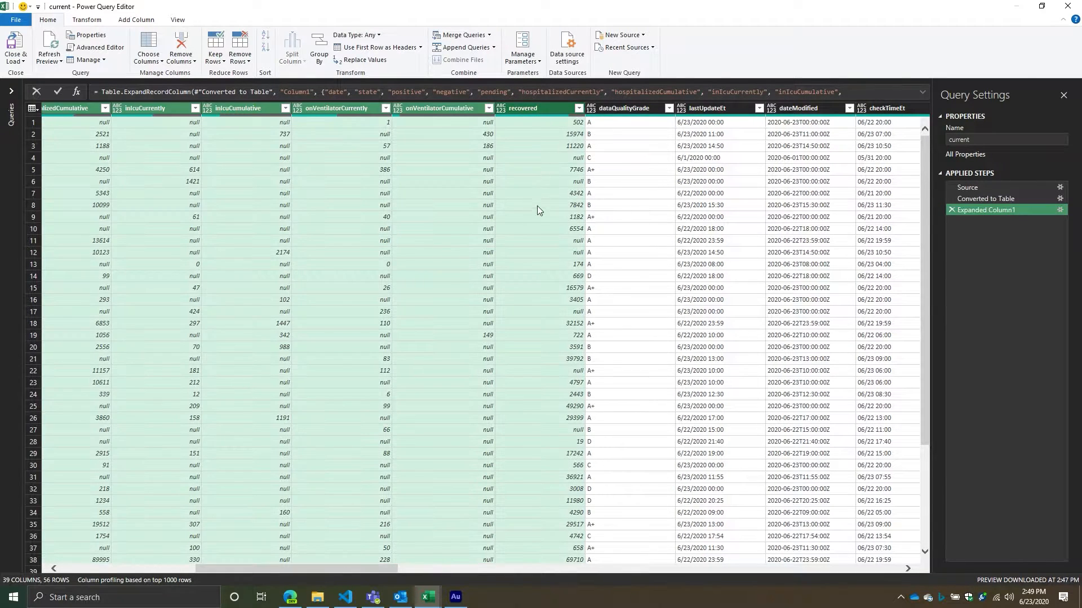
{"action": "right_click", "coordinate": [520, 106]}
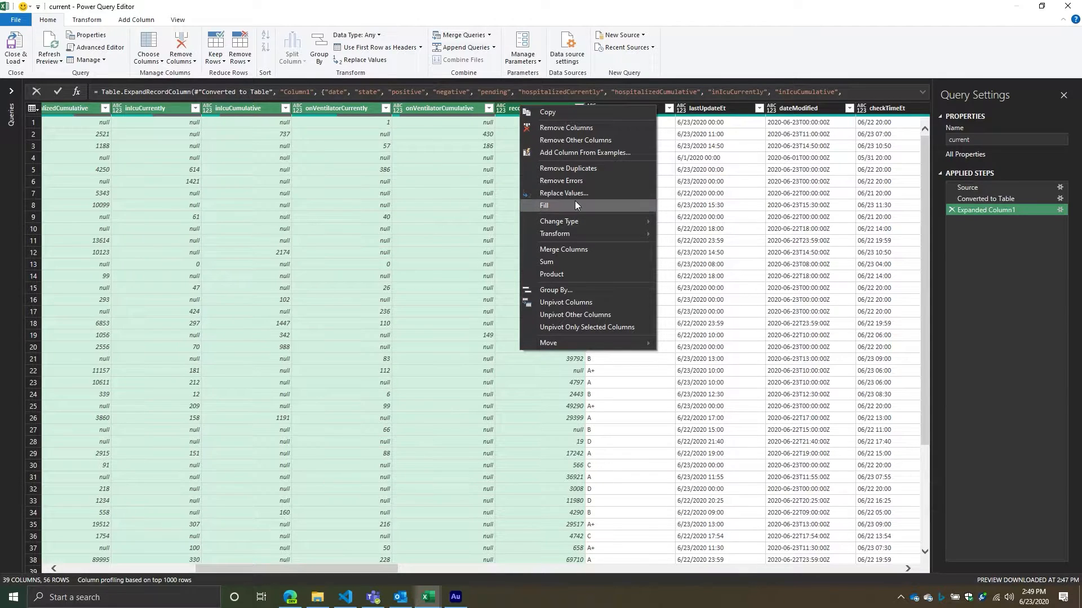
{"action": "mouse_move", "coordinate": [586, 236]}
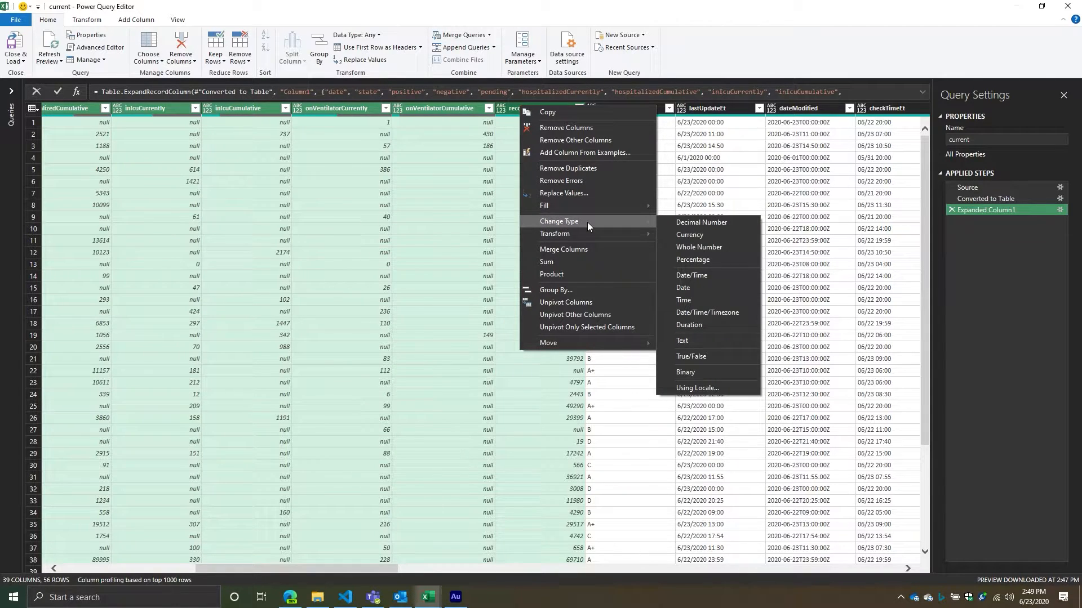
{"action": "left_click", "coordinate": [698, 243]}
Change the data type of the dataQualityGrade column to Text.
{"action": "key", "text": "Right"}
{"action": "key", "text": "Right"}
{"action": "key", "text": "Right"}
{"action": "key", "text": "Right"}
{"action": "key", "text": "Right"}
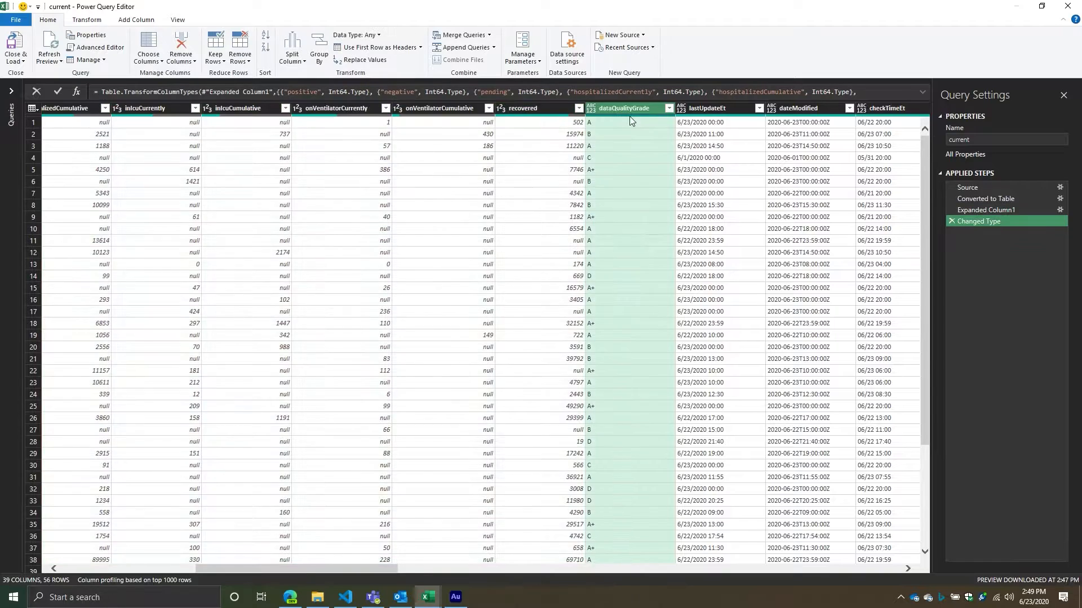
{"action": "key", "text": "Right"}
{"action": "key", "text": "Right"}
{"action": "key", "text": "Right"}
{"action": "key", "text": "Right"}
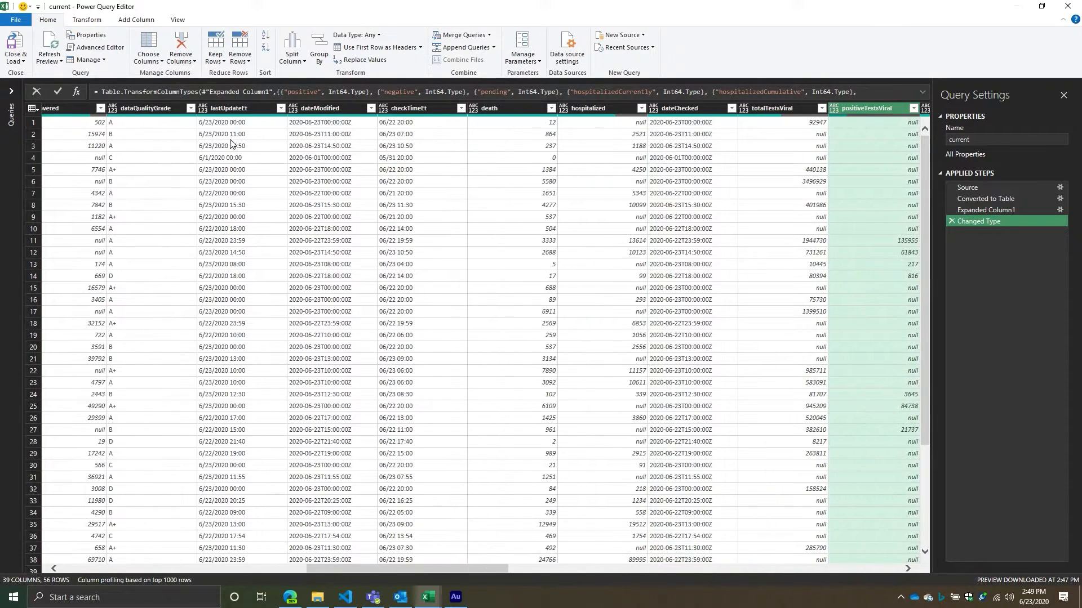
{"action": "left_click", "coordinate": [133, 108]}
{"action": "right_click", "coordinate": [133, 108]}
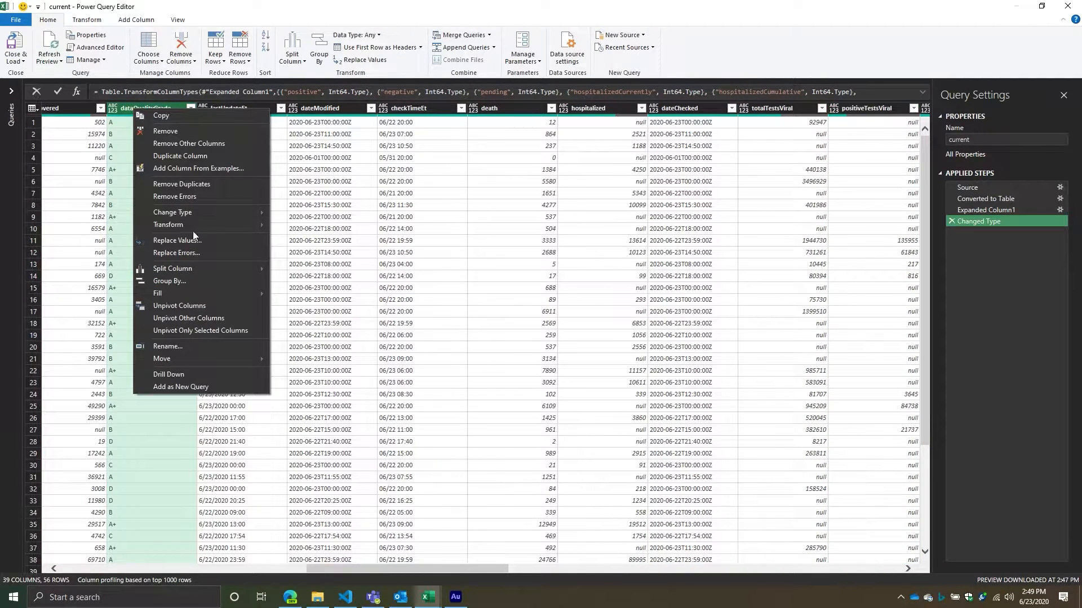
{"action": "mouse_move", "coordinate": [192, 212]}
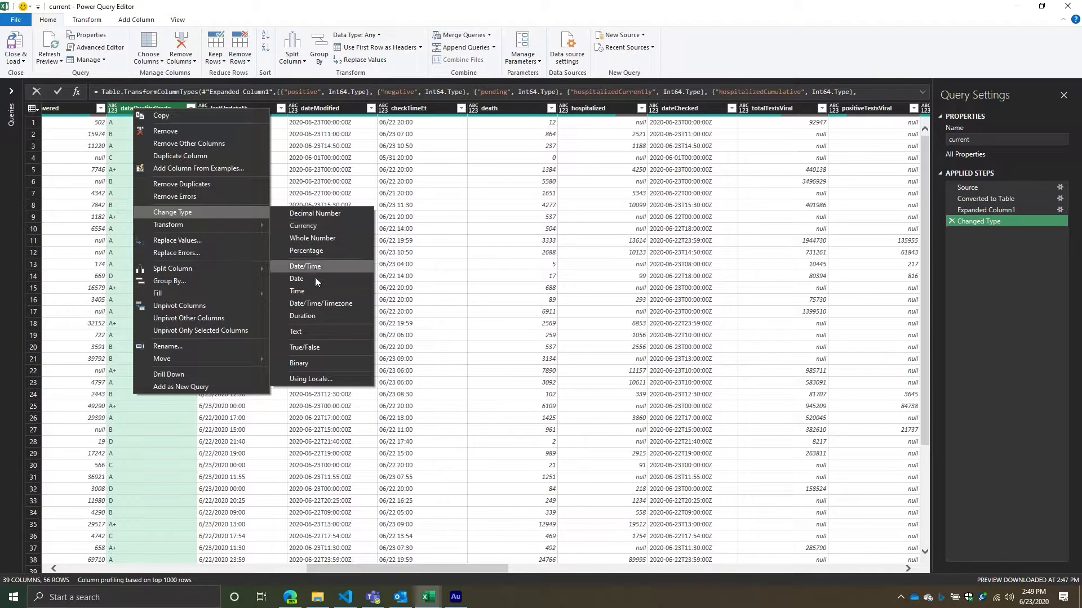
{"action": "left_click", "coordinate": [307, 330]}
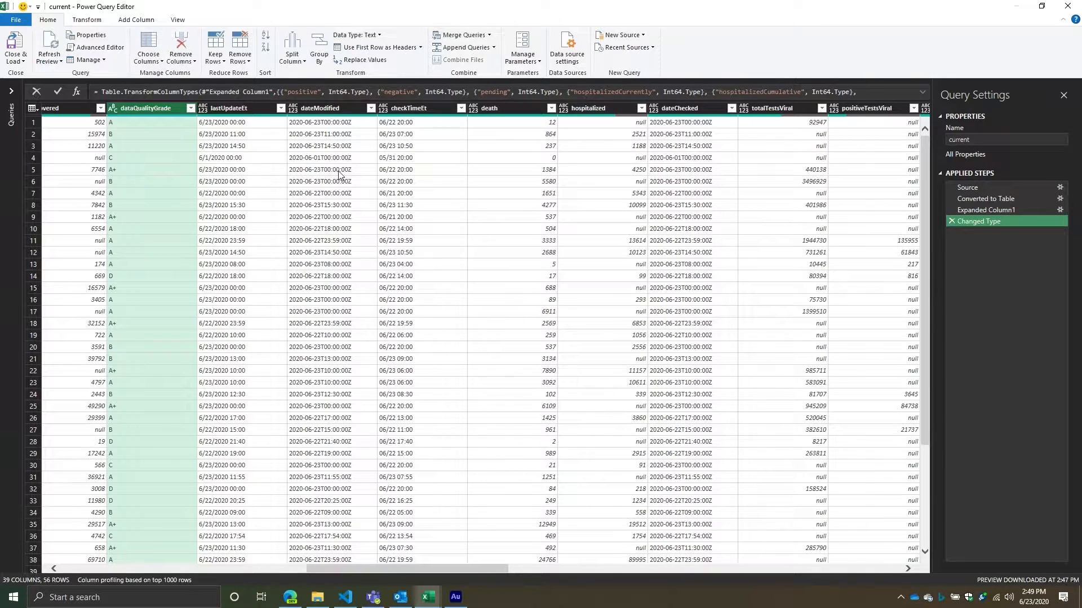
Change the data type of the lastUpdateEt and checkTimeEt columns to Date/Time.
{"action": "left_click", "coordinate": [239, 110]}
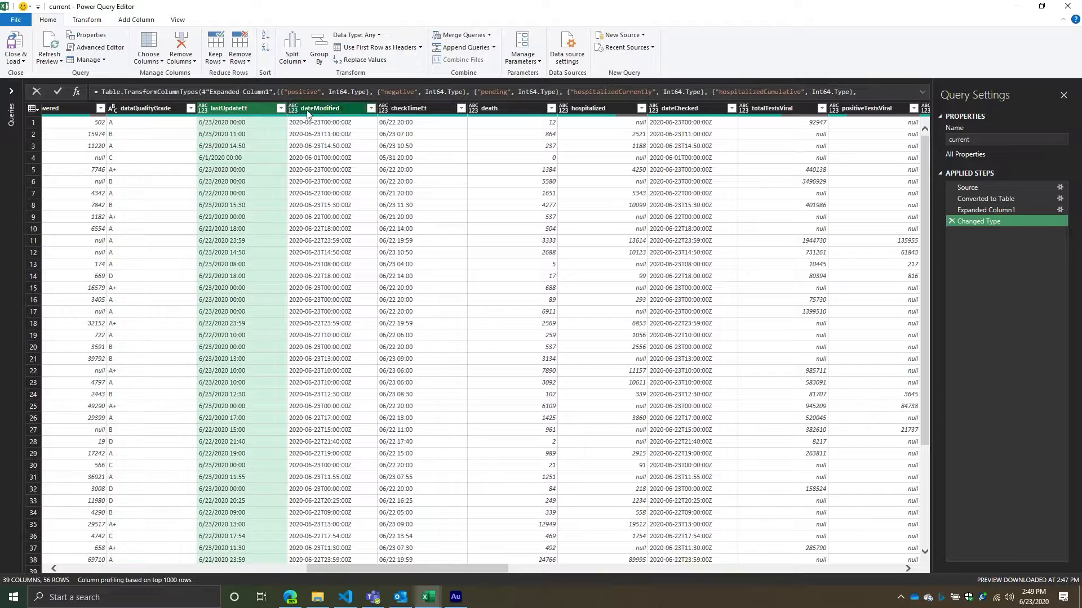
{"action": "left_click", "coordinate": [405, 110], "text": "shift"}
{"action": "right_click", "coordinate": [407, 109]}
{"action": "left_click", "coordinate": [322, 143]}
{"action": "left_click", "coordinate": [223, 111]}
{"action": "left_click", "coordinate": [408, 108], "text": "ctrl"}
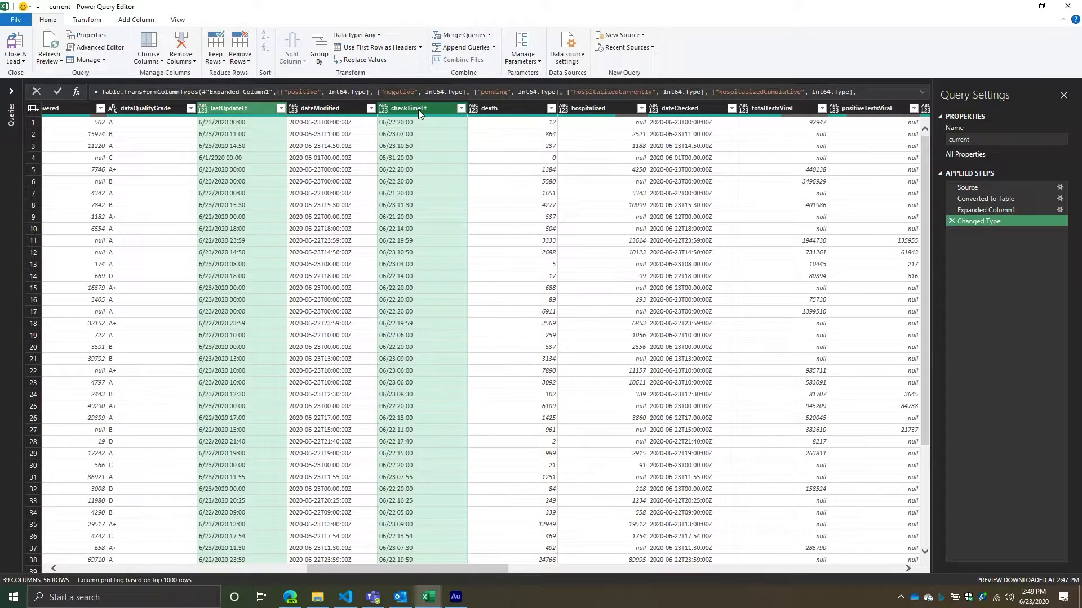
{"action": "right_click", "coordinate": [420, 114]}
{"action": "mouse_move", "coordinate": [499, 223]}
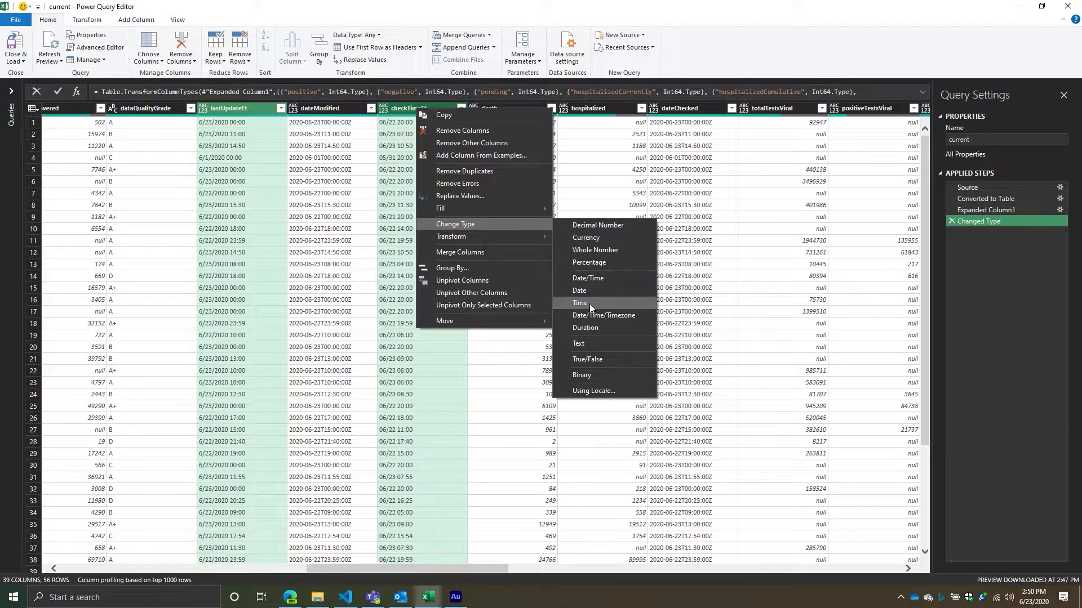
{"action": "left_click", "coordinate": [586, 278]}
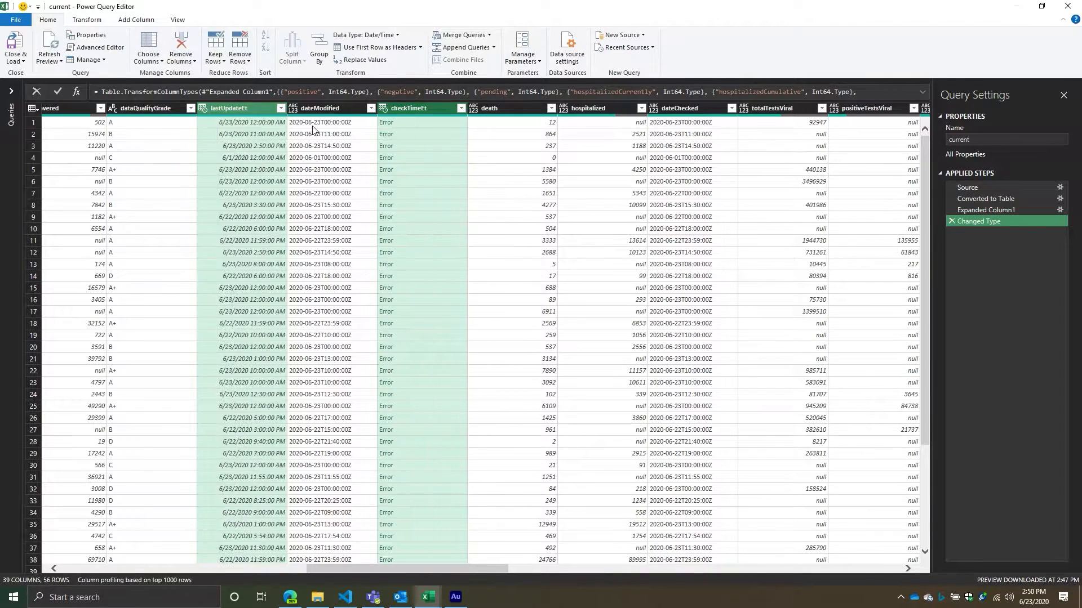
Check a checkTimeEt error's details and remove the checkTimeEt datetime conversion from the Changed Type formula.
{"action": "left_click", "coordinate": [419, 135]}
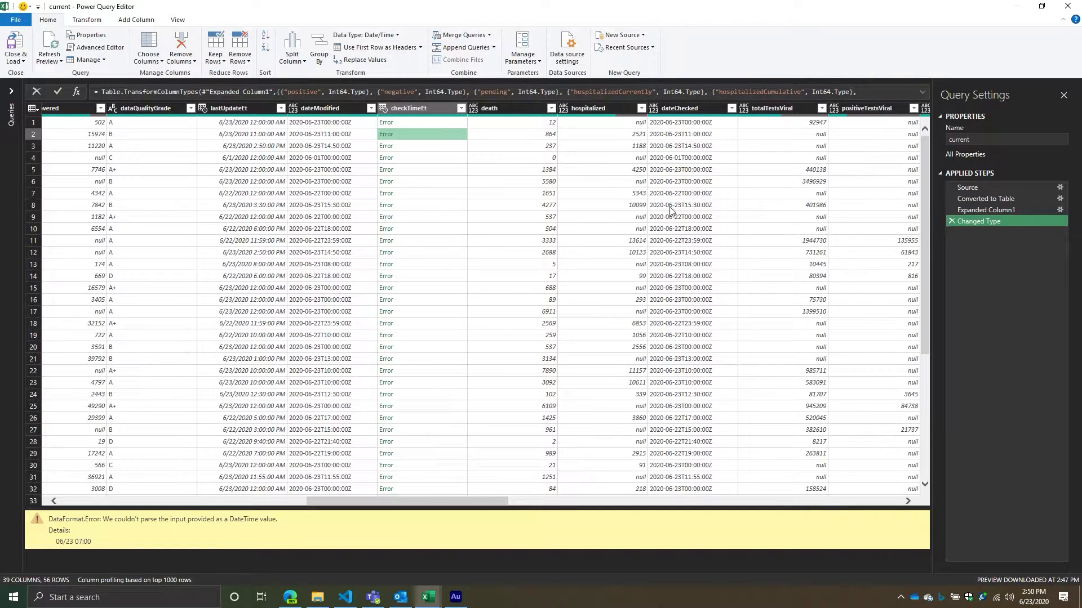
{"action": "left_click", "coordinate": [922, 92]}
{"action": "left_click_drag", "start_coordinate": [226, 112], "coordinate": [344, 112]}
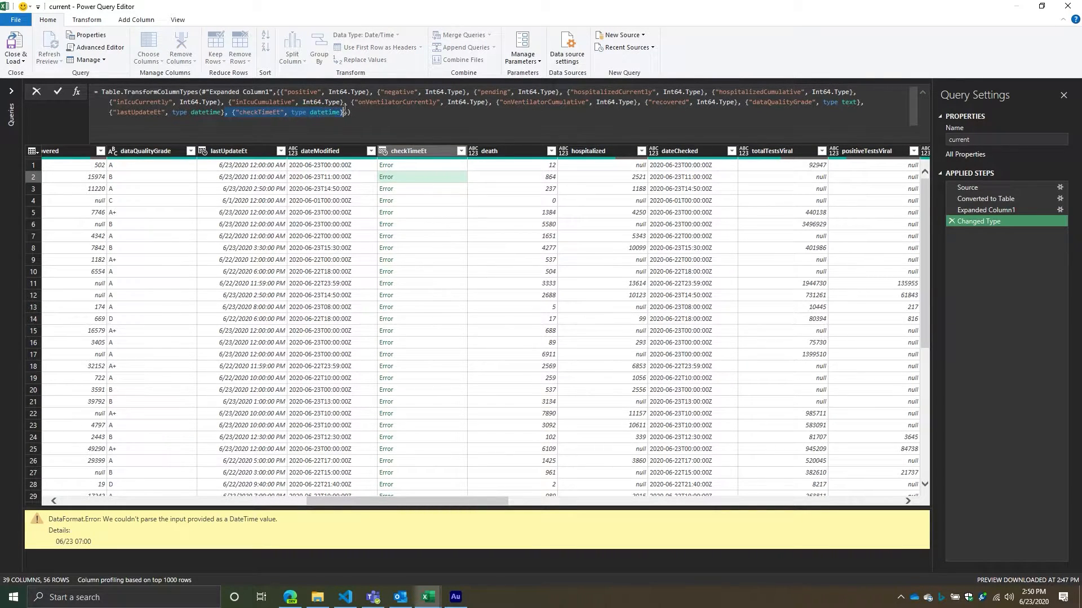
{"action": "key", "text": "Delete"}
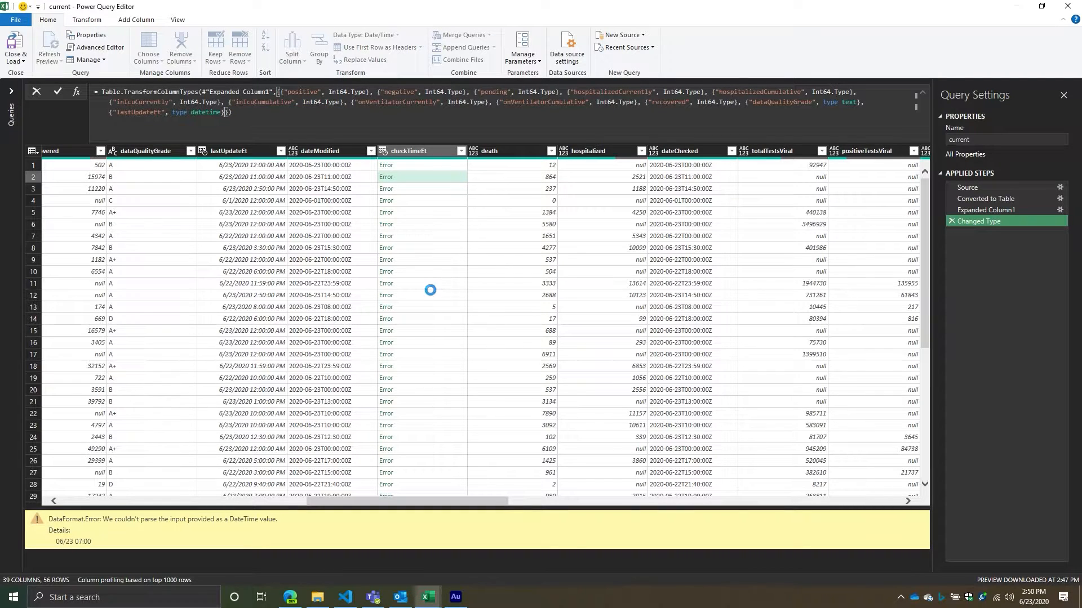
Change the data type of the dateModified and dateChecked columns to Date/Time/Timezone and widen dateModified to fit its values.
{"action": "left_click", "coordinate": [329, 151]}
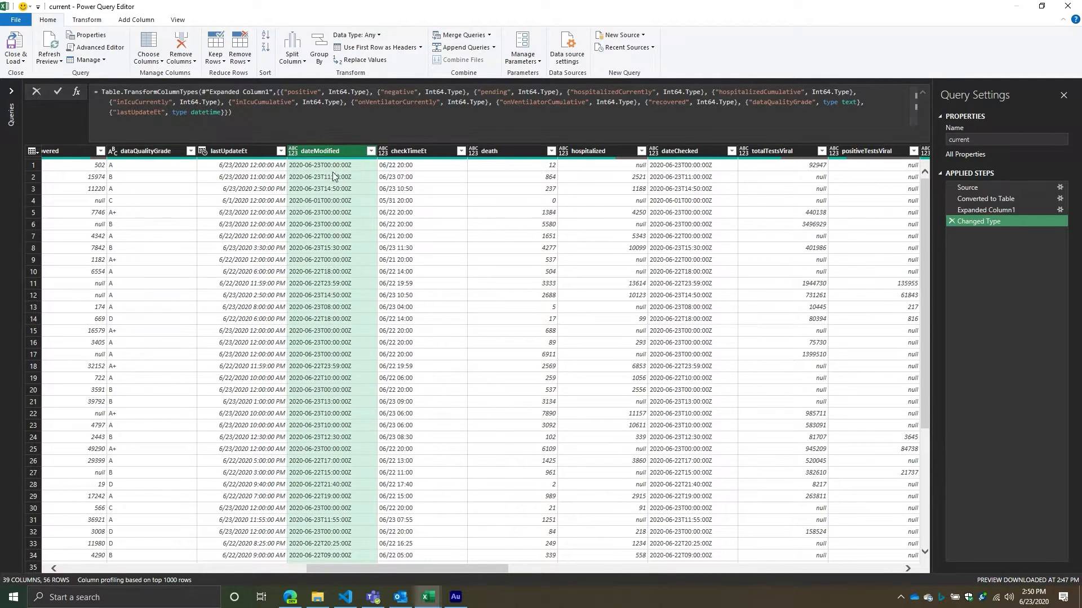
{"action": "left_click", "coordinate": [684, 149], "text": "ctrl"}
{"action": "right_click", "coordinate": [684, 148]}
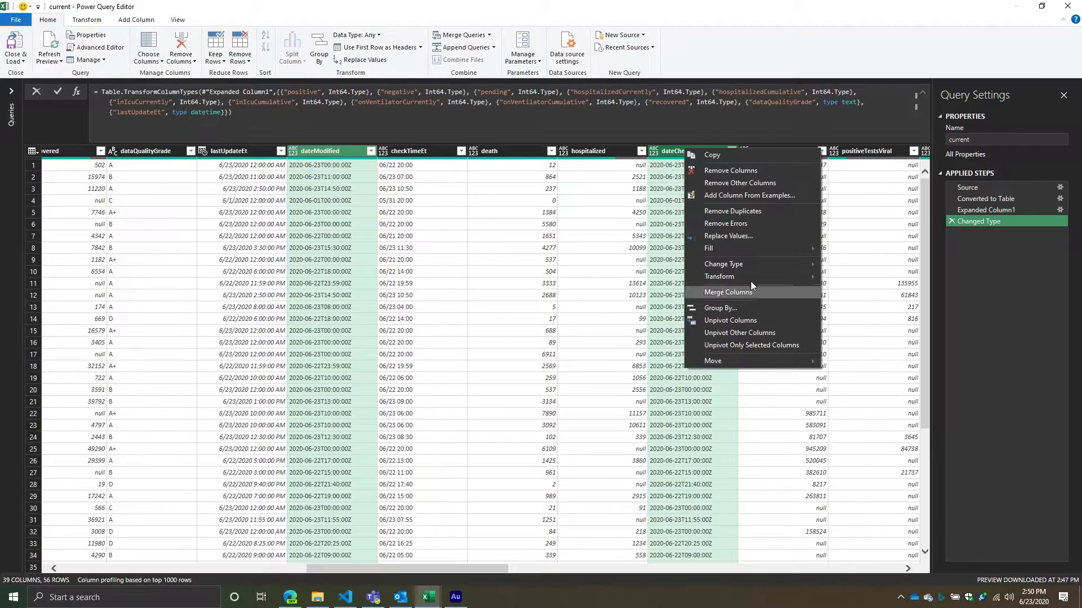
{"action": "mouse_move", "coordinate": [765, 265]}
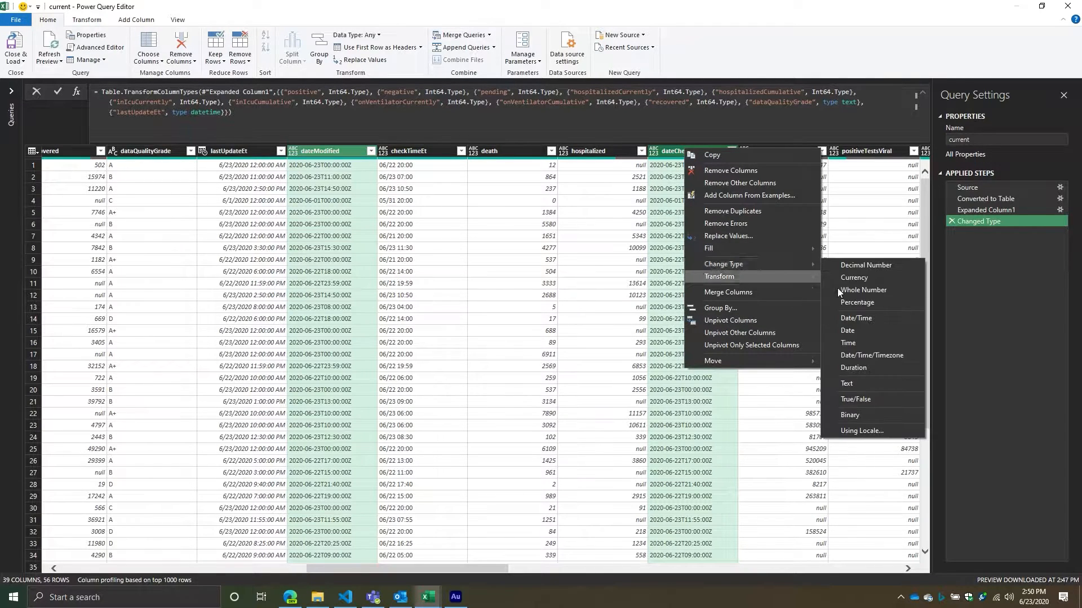
{"action": "left_click", "coordinate": [874, 356]}
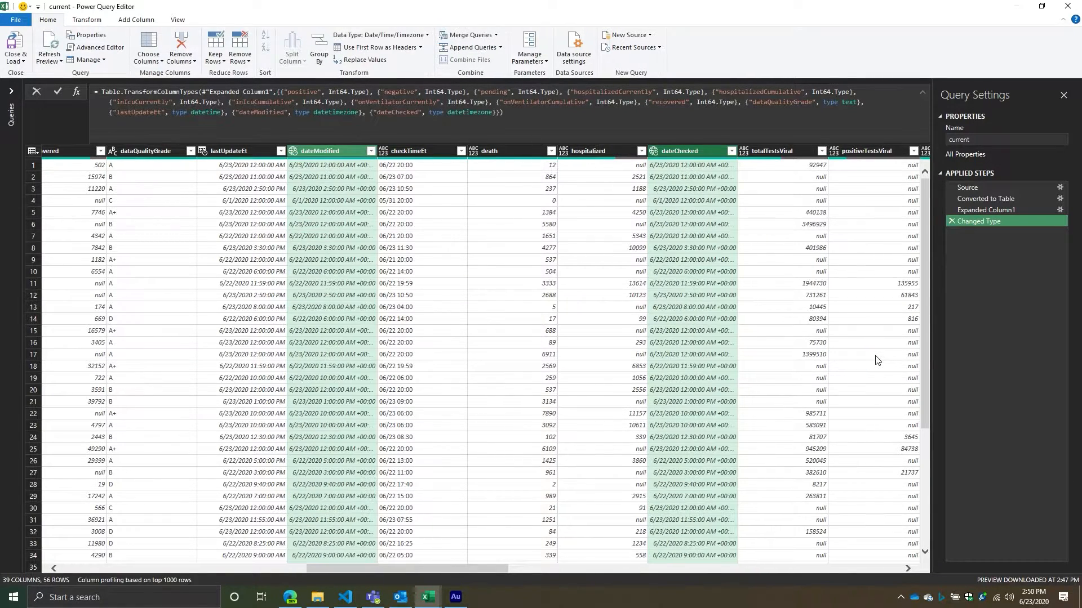
{"action": "double_click", "coordinate": [378, 152]}
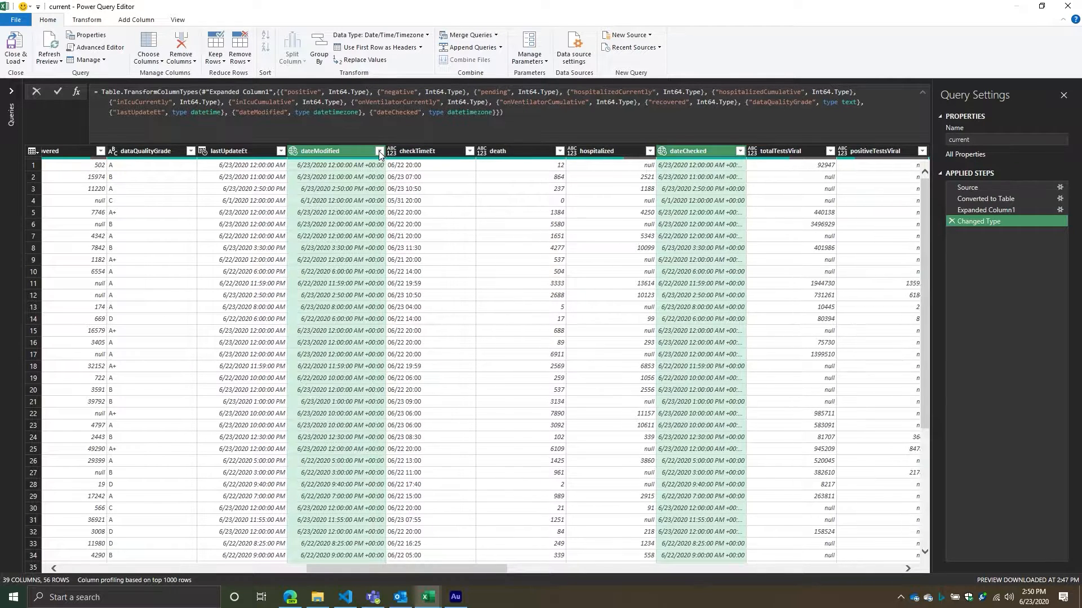
{"action": "left_click", "coordinate": [413, 255]}
Try to parse the checkTimeEt column as dates.
{"action": "left_click", "coordinate": [422, 150]}
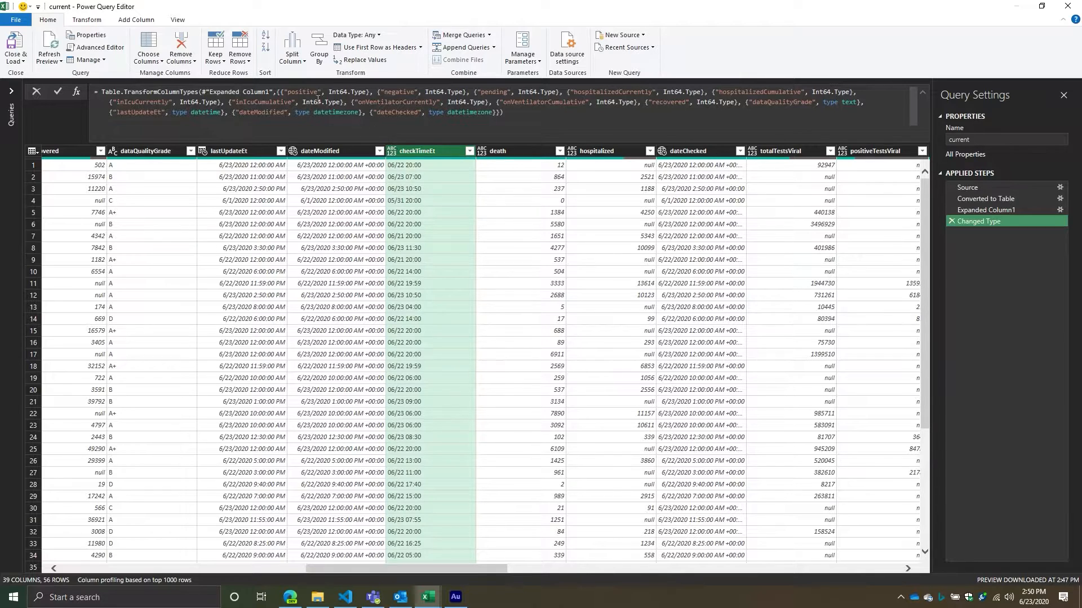
{"action": "left_click", "coordinate": [87, 21]}
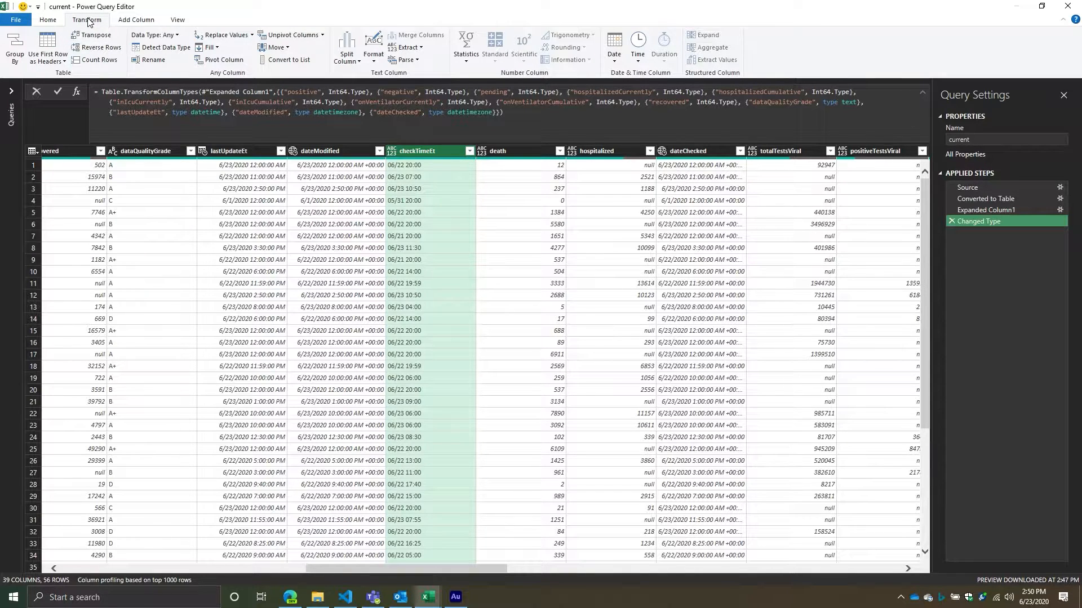
{"action": "left_click", "coordinate": [416, 61]}
{"action": "left_click", "coordinate": [410, 50]}
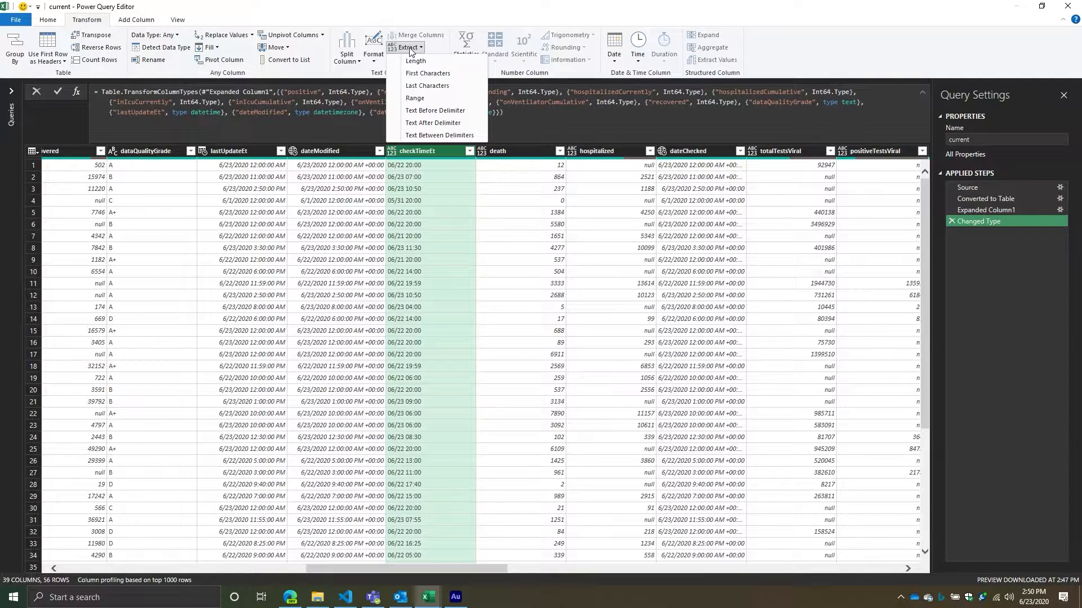
{"action": "left_click", "coordinate": [619, 86]}
{"action": "left_click", "coordinate": [613, 55]}
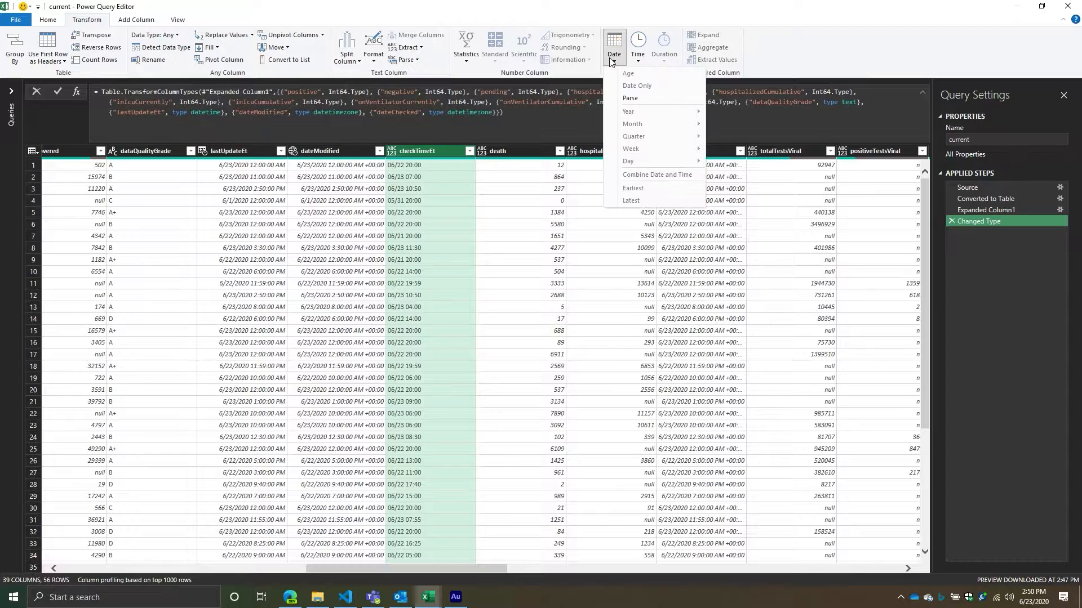
{"action": "left_click", "coordinate": [629, 102]}
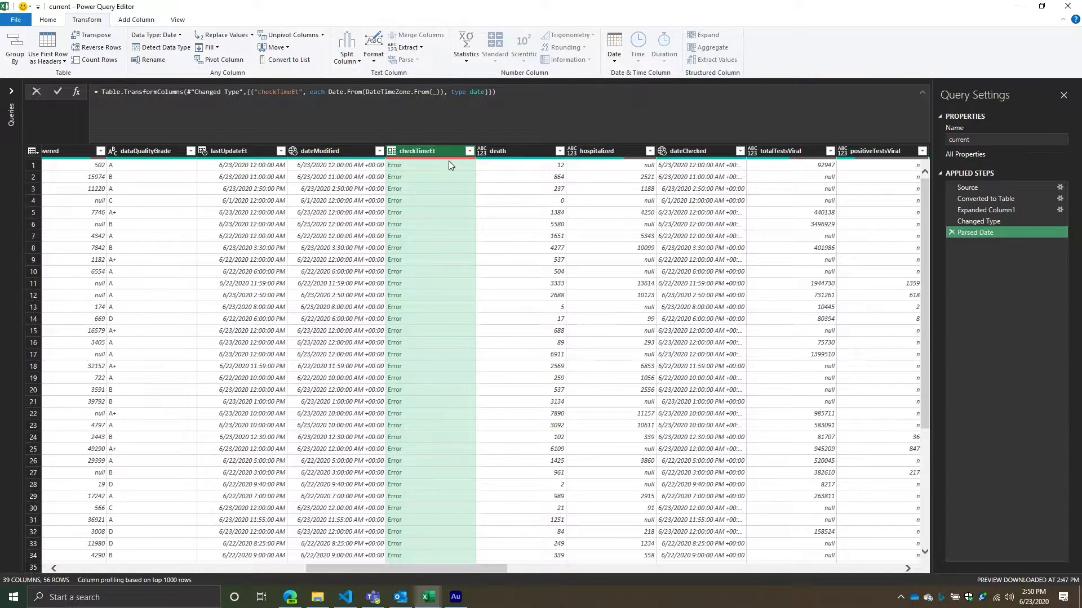
Inspect the errors in the checkTimeEt column and remove the Parsed Date step from the query.
{"action": "left_click", "coordinate": [445, 174]}
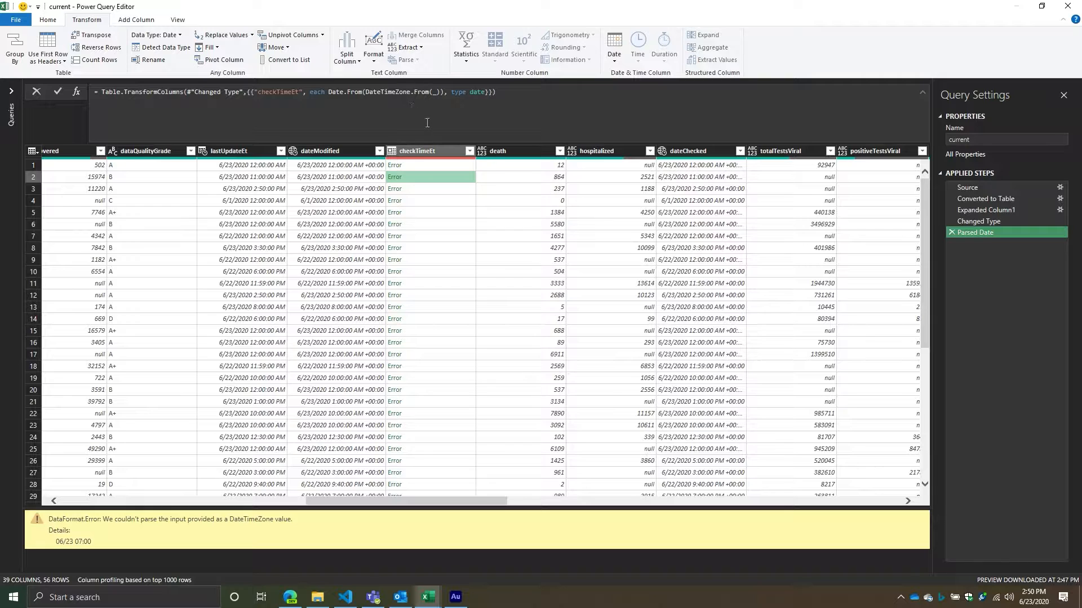
{"action": "left_click", "coordinate": [438, 272]}
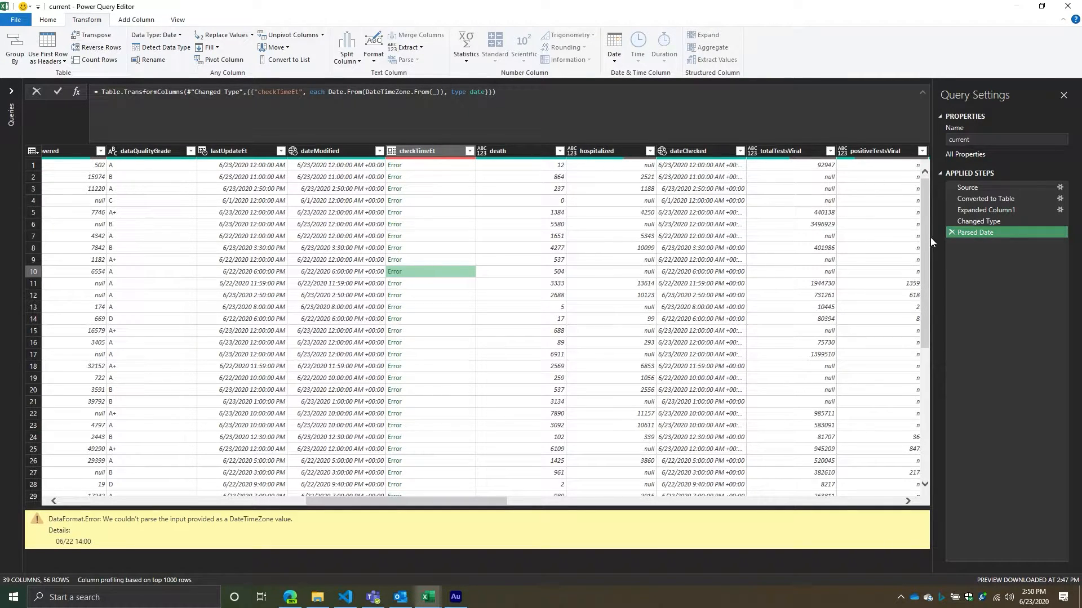
{"action": "left_click", "coordinate": [952, 232]}
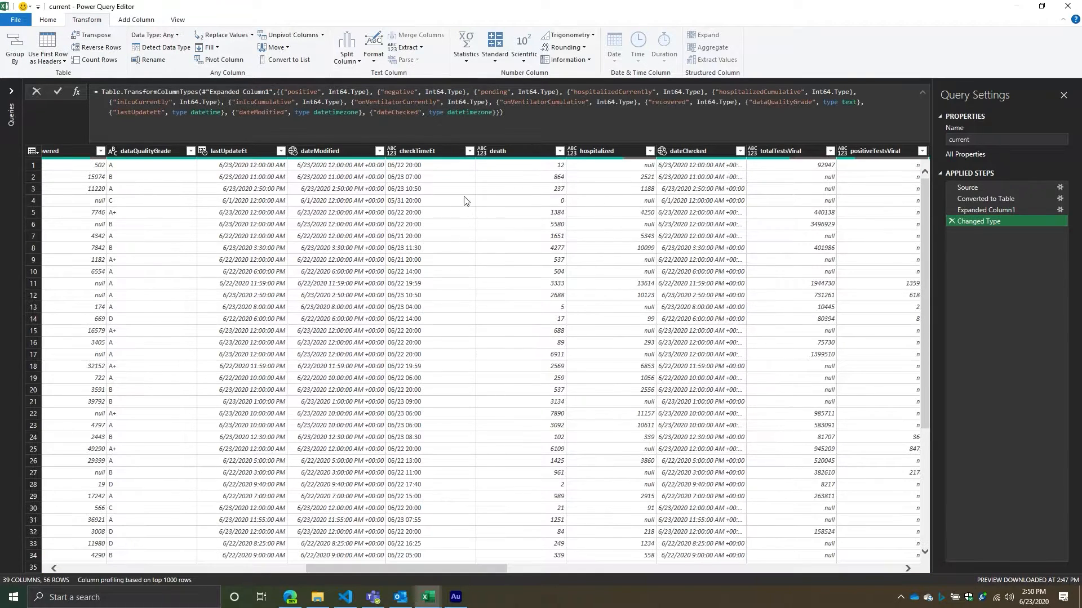
Compare the checkTimeEt values with the corresponding dateChecked values.
{"action": "left_click", "coordinate": [433, 177]}
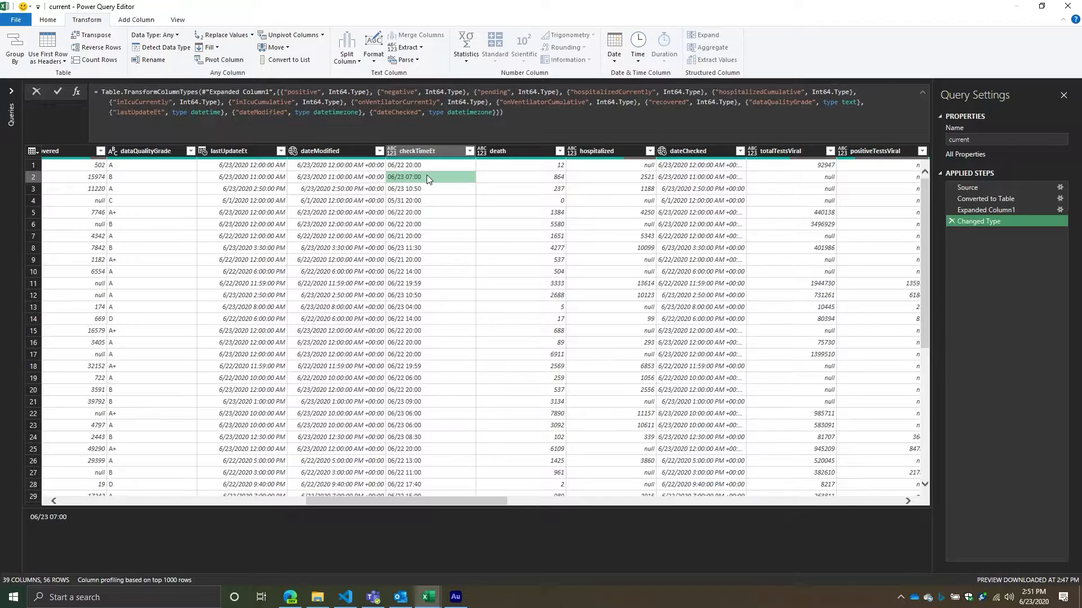
{"action": "key", "text": "Right"}
{"action": "key", "text": "Right"}
{"action": "key", "text": "Right"}
{"action": "scroll", "coordinate": [434, 303], "scroll_direction": "down", "scroll_amount": 6}
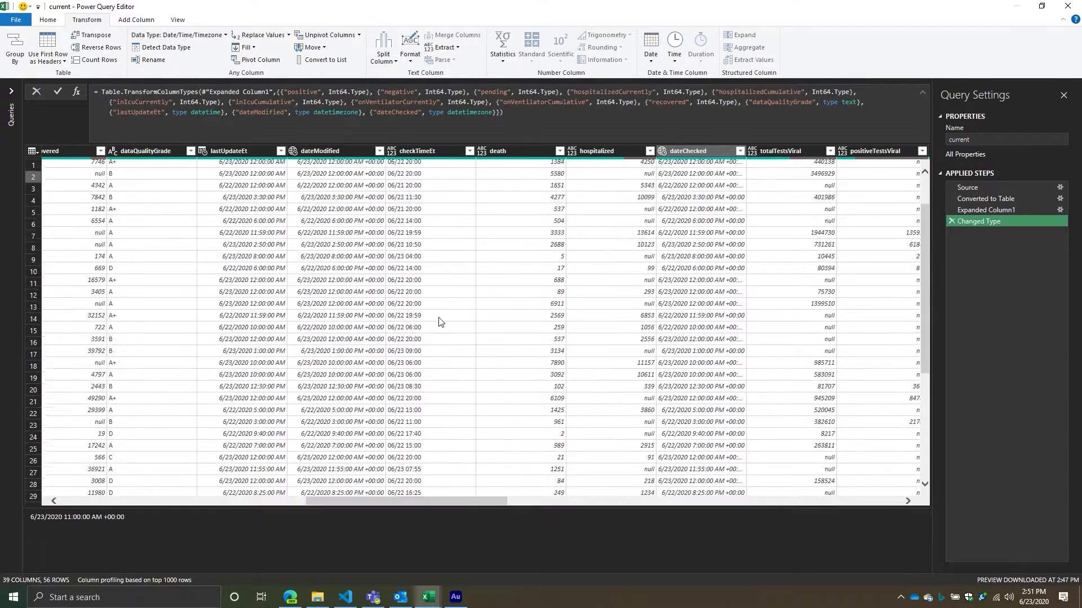
{"action": "scroll", "coordinate": [434, 303], "scroll_direction": "up", "scroll_amount": 6}
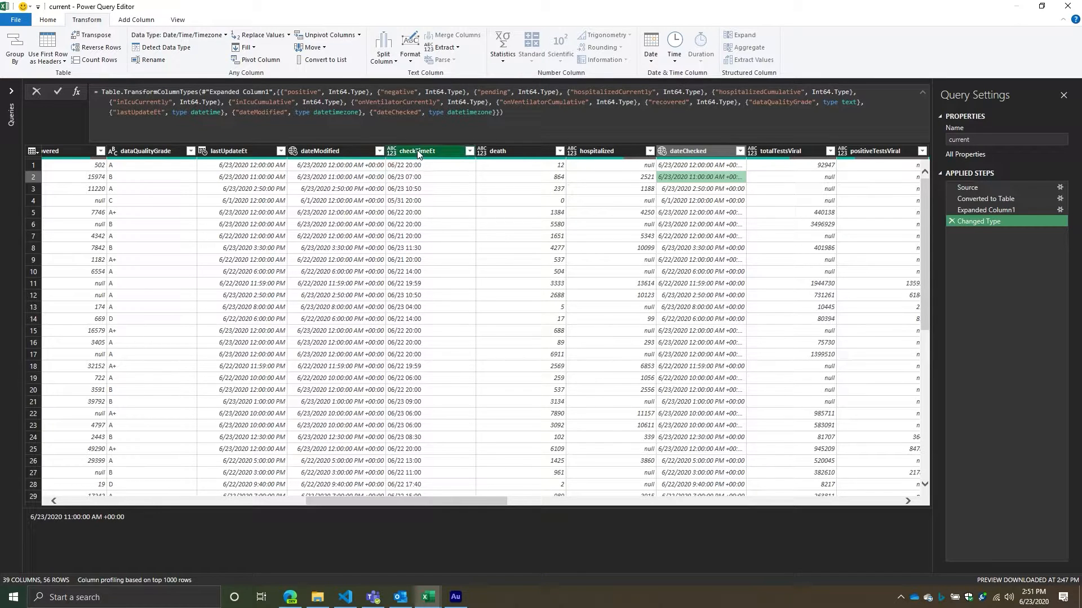
{"action": "left_click", "coordinate": [418, 152]}
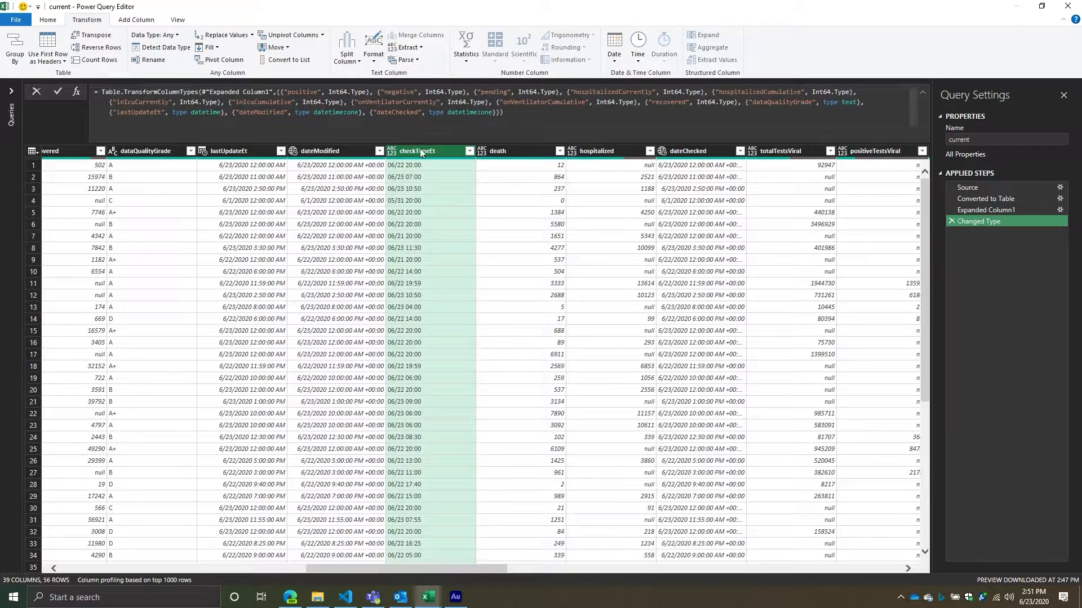
{"action": "left_click", "coordinate": [451, 177]}
{"action": "key", "text": "Right"}
{"action": "key", "text": "Right"}
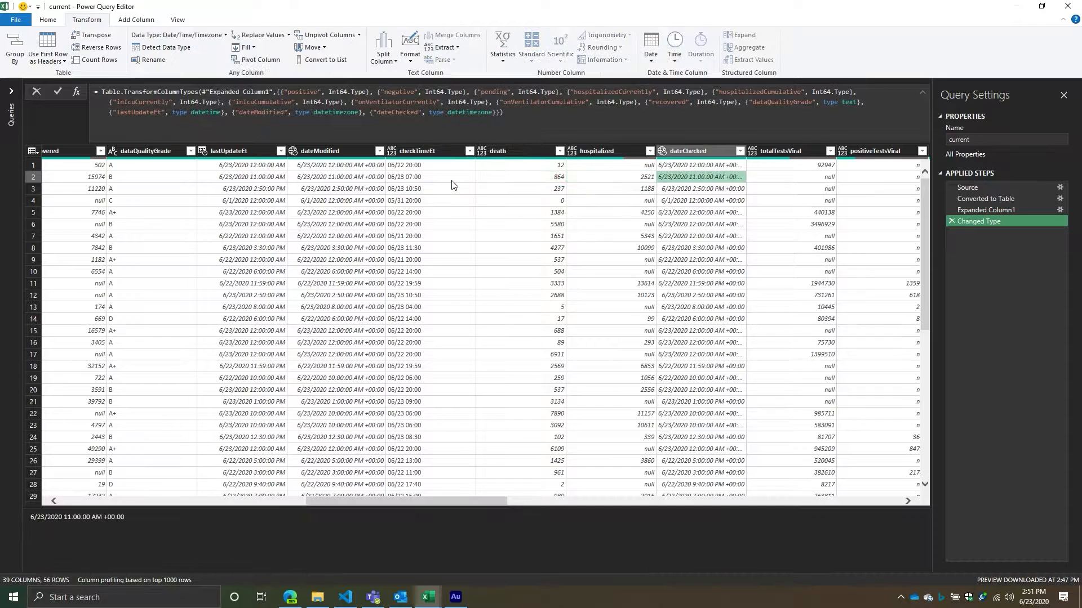
Change the data type of all columns from death through hospitalizedIncrease, except dateChecked, to Whole Number.
{"action": "key", "text": "Right"}
{"action": "key", "text": "Right"}
{"action": "key", "text": "Right"}
{"action": "key", "text": "Right"}
{"action": "key", "text": "Right"}
{"action": "key", "text": "Right"}
{"action": "left_click", "coordinate": [235, 150]}
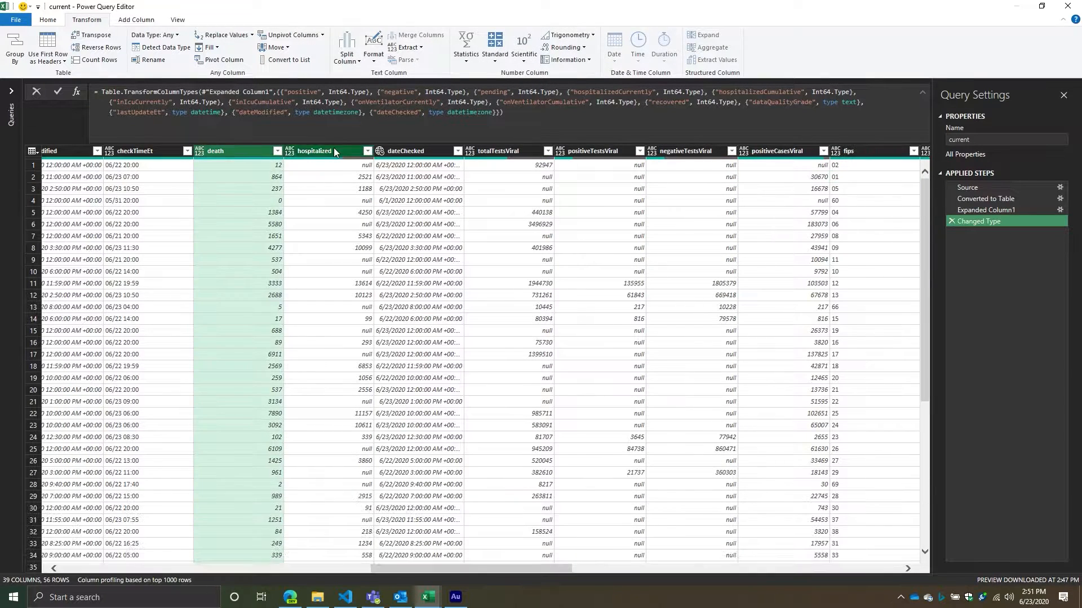
{"action": "left_click", "coordinate": [332, 150], "text": "ctrl"}
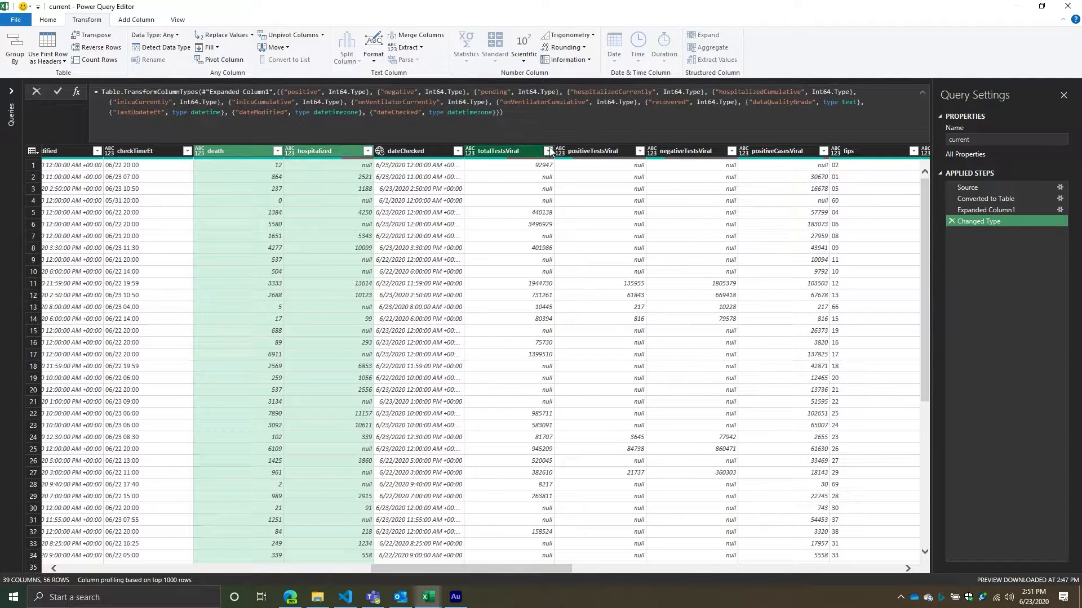
{"action": "left_click", "coordinate": [507, 151]}
{"action": "left_click", "coordinate": [237, 151]}
{"action": "left_click", "coordinate": [327, 151], "text": "ctrl"}
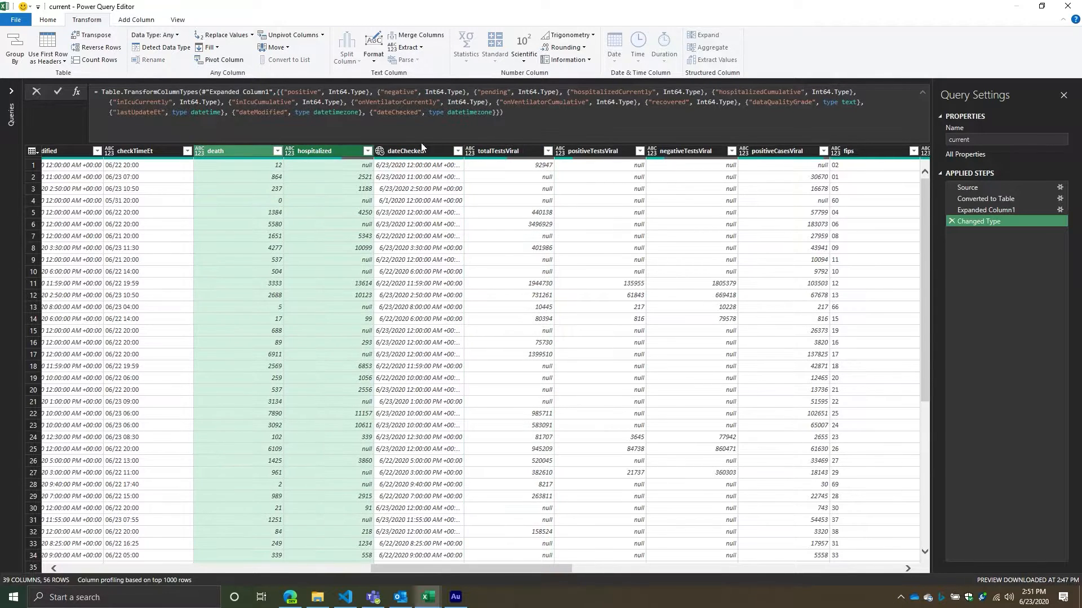
{"action": "left_click", "coordinate": [507, 151], "text": "ctrl"}
{"action": "left_click", "coordinate": [783, 151], "text": "ctrl"}
{"action": "left_click", "coordinate": [693, 151], "text": "ctrl"}
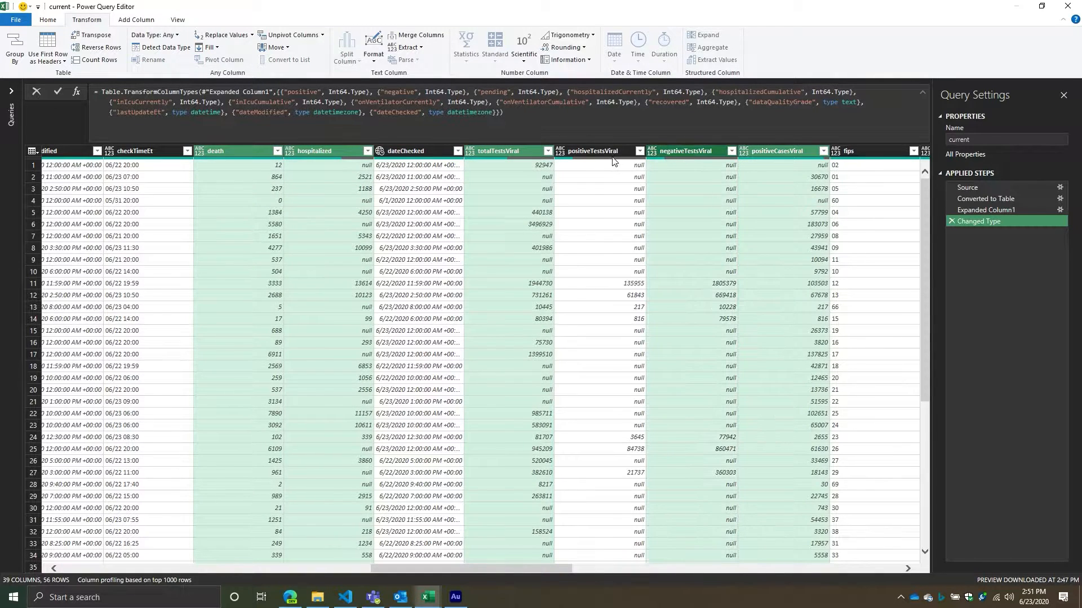
{"action": "left_click", "coordinate": [868, 151], "text": "ctrl"}
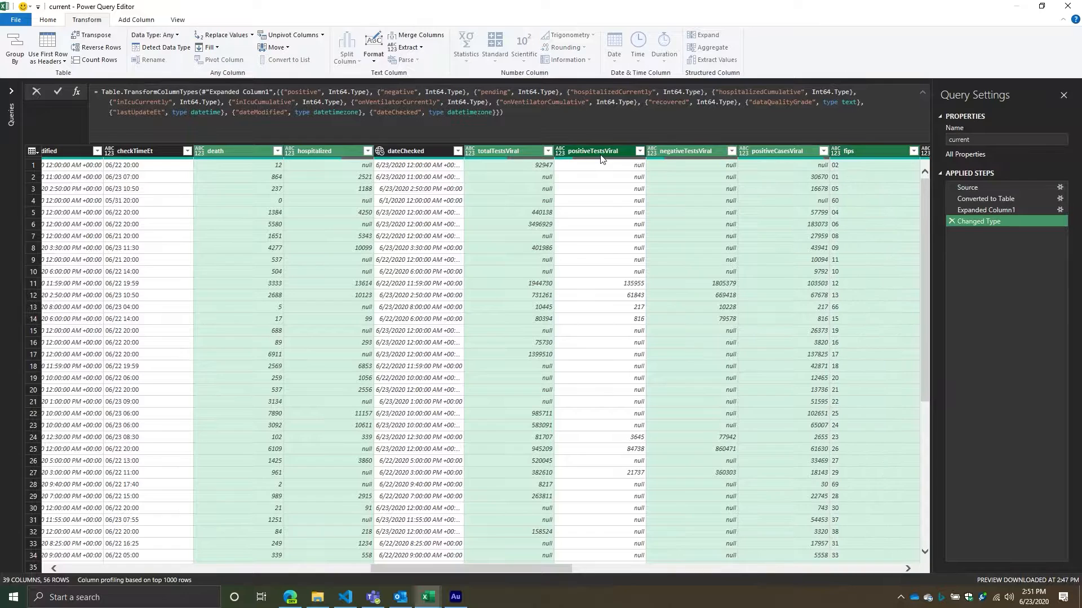
{"action": "left_click", "coordinate": [583, 152], "text": "ctrl"}
{"action": "scroll", "coordinate": [506, 569], "scroll_direction": "right", "scroll_amount": 10}
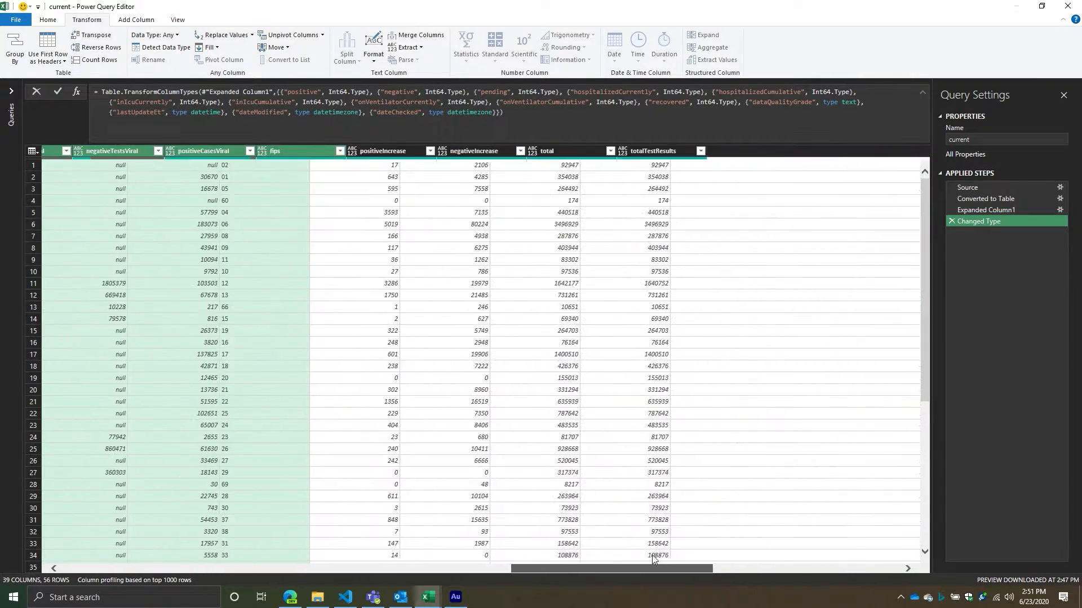
{"action": "left_click", "coordinate": [259, 151], "text": "ctrl"}
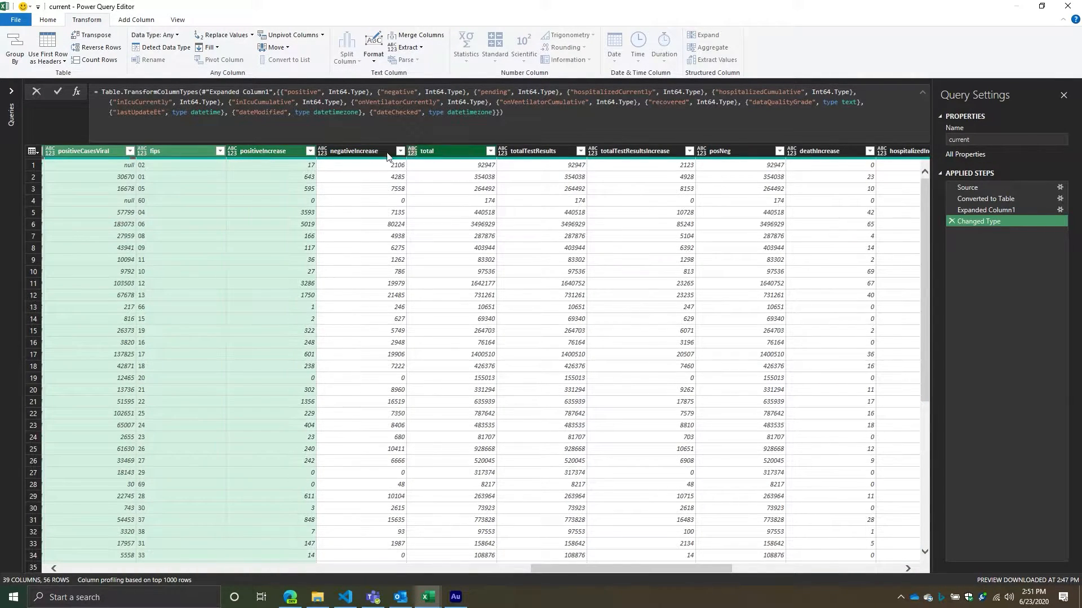
{"action": "left_click", "coordinate": [355, 151], "text": "ctrl"}
{"action": "left_click", "coordinate": [445, 151], "text": "ctrl"}
{"action": "left_click", "coordinate": [535, 151], "text": "ctrl"}
{"action": "left_click", "coordinate": [611, 148], "text": "ctrl"}
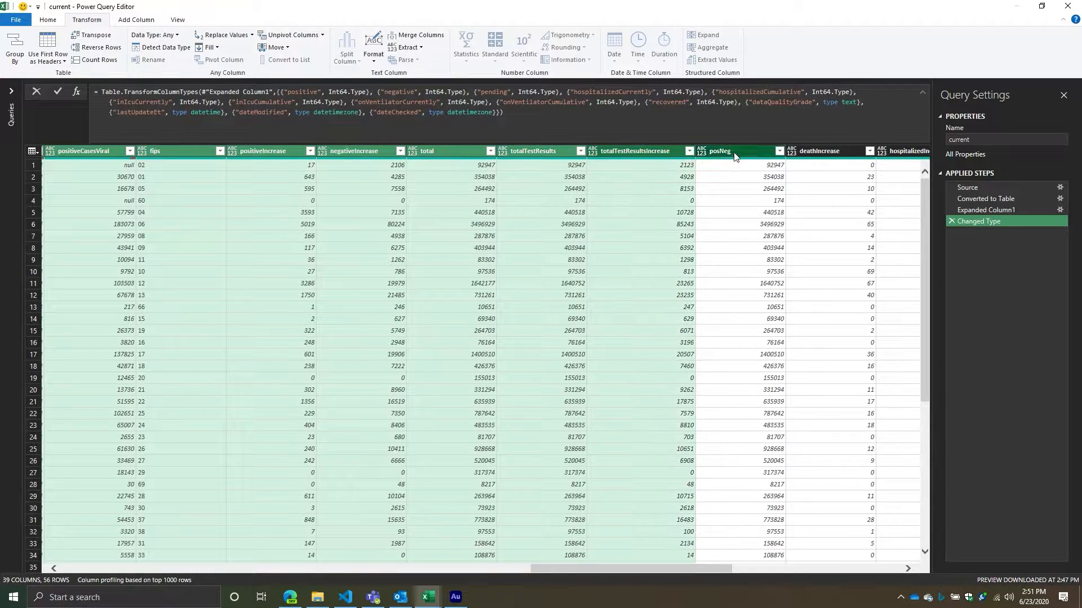
{"action": "left_click", "coordinate": [733, 151], "text": "ctrl"}
{"action": "left_click", "coordinate": [823, 151], "text": "ctrl"}
{"action": "scroll", "coordinate": [614, 569], "scroll_direction": "right", "scroll_amount": 8}
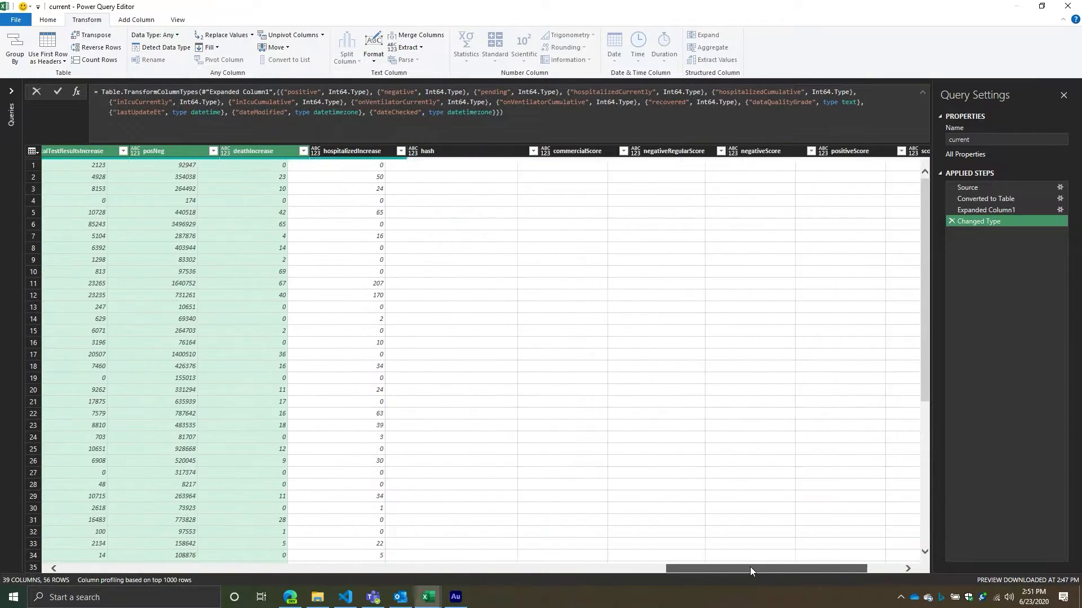
{"action": "left_click", "coordinate": [311, 151], "text": "ctrl"}
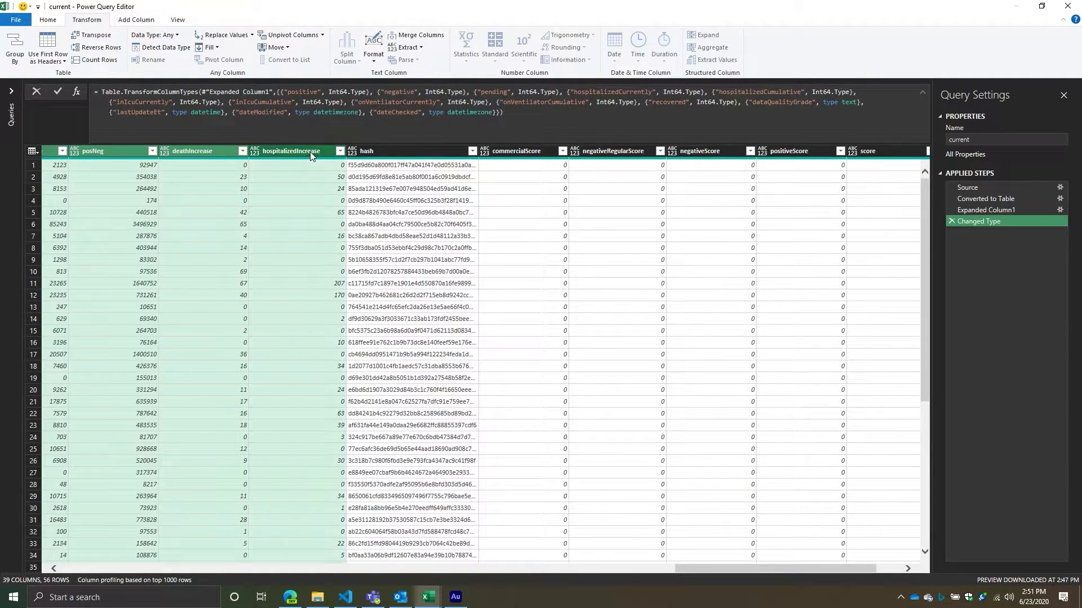
{"action": "left_click", "coordinate": [531, 151], "text": "ctrl"}
{"action": "left_click", "coordinate": [531, 151], "text": "ctrl"}
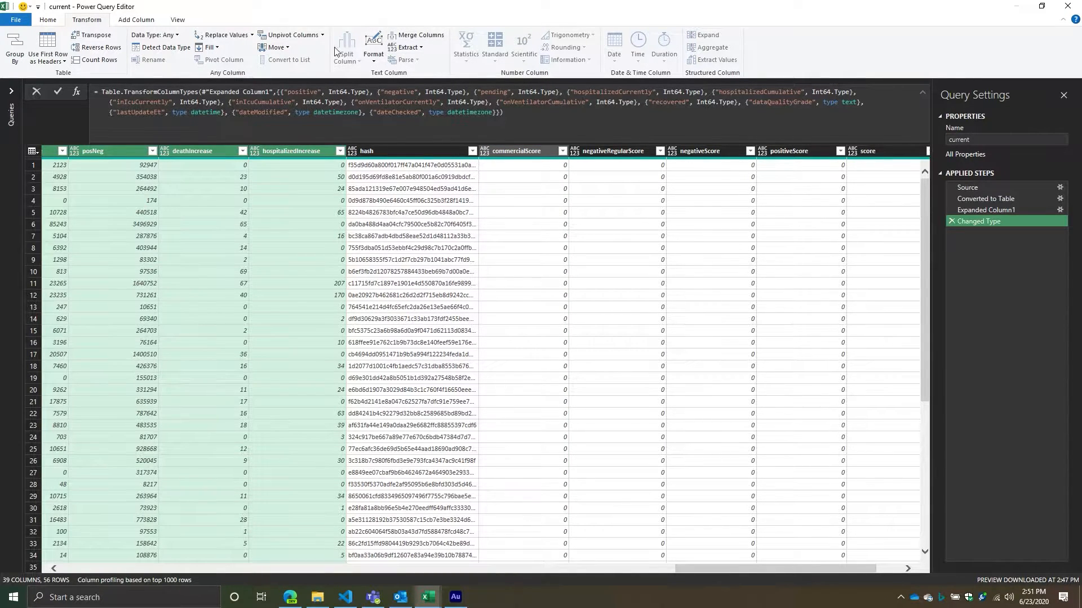
{"action": "left_click", "coordinate": [373, 56]}
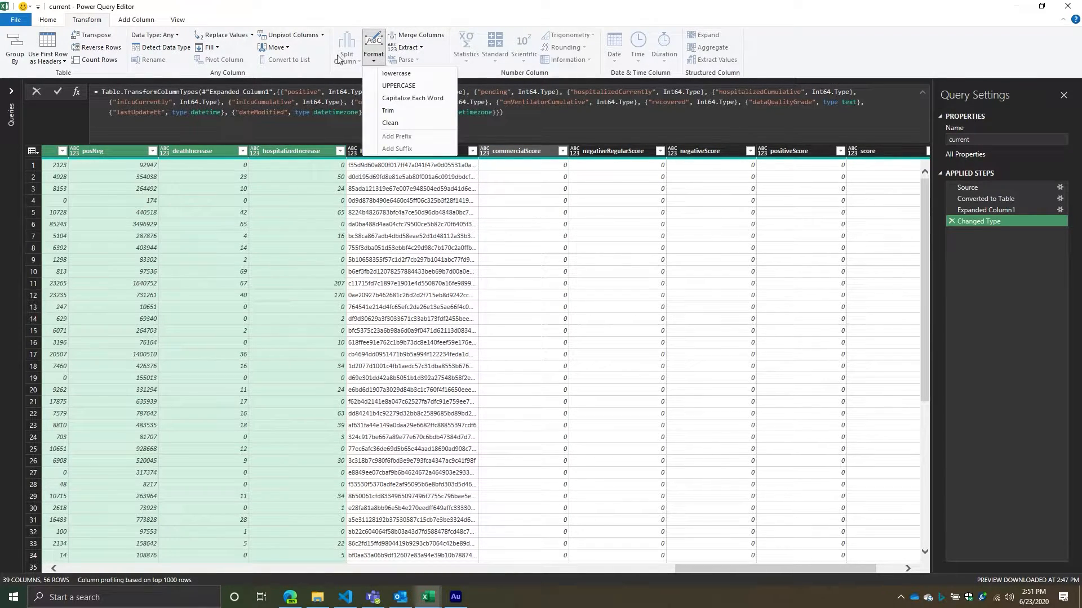
{"action": "left_click", "coordinate": [174, 36]}
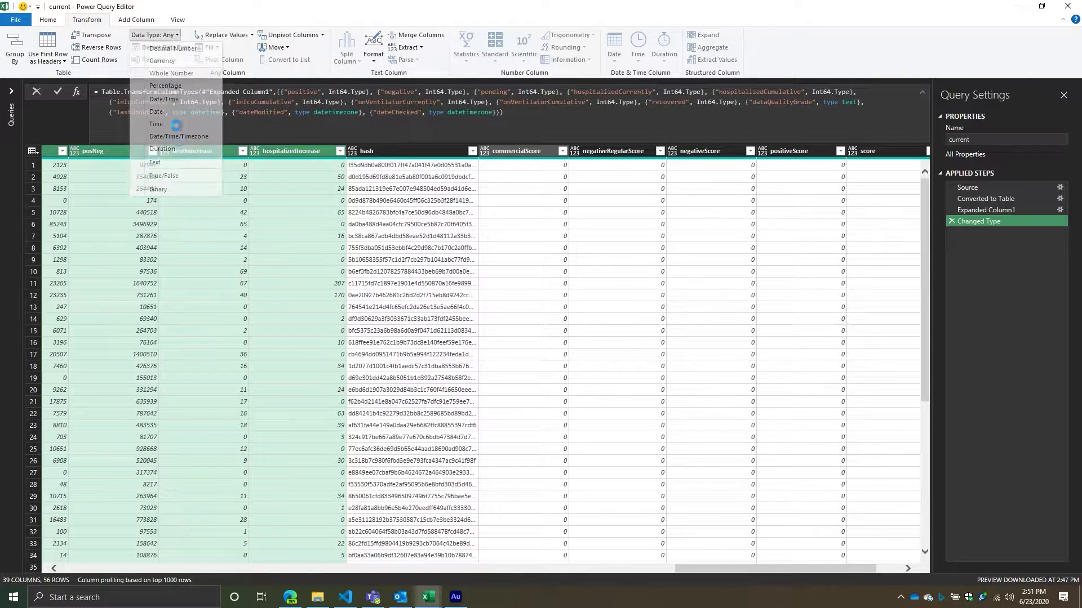
Examine the values in the columns from commercialScore through grade down to the last row.
{"action": "left_click", "coordinate": [429, 151]}
{"action": "key", "text": "Right"}
{"action": "key", "text": "Right"}
{"action": "key", "text": "Right"}
{"action": "key", "text": "Right"}
{"action": "key", "text": "Right"}
{"action": "key", "text": "Right"}
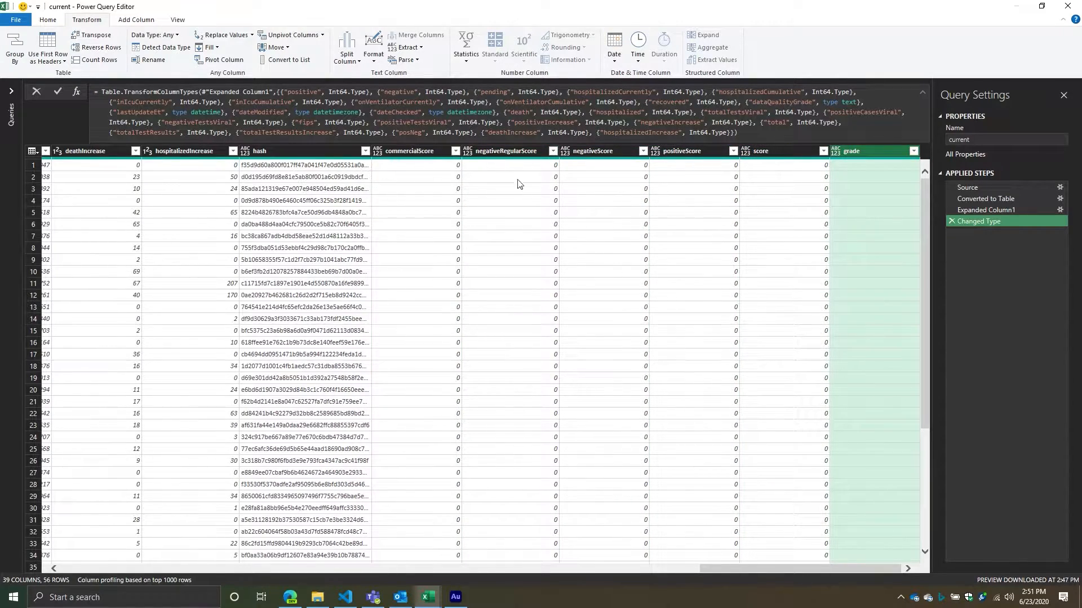
{"action": "scroll", "coordinate": [511, 177], "scroll_direction": "down", "scroll_amount": 5}
{"action": "scroll", "coordinate": [490, 325], "scroll_direction": "up", "scroll_amount": 5}
{"action": "scroll", "coordinate": [488, 277], "scroll_direction": "down", "scroll_amount": 5}
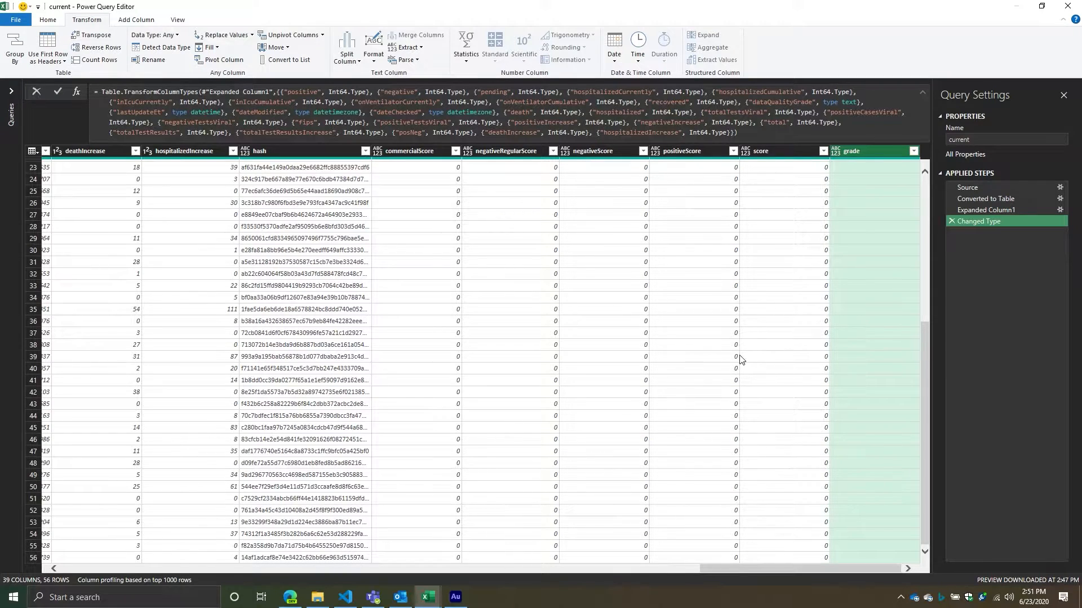
{"action": "scroll", "coordinate": [608, 309], "scroll_direction": "up", "scroll_amount": 5}
{"action": "scroll", "coordinate": [592, 290], "scroll_direction": "down", "scroll_amount": 5}
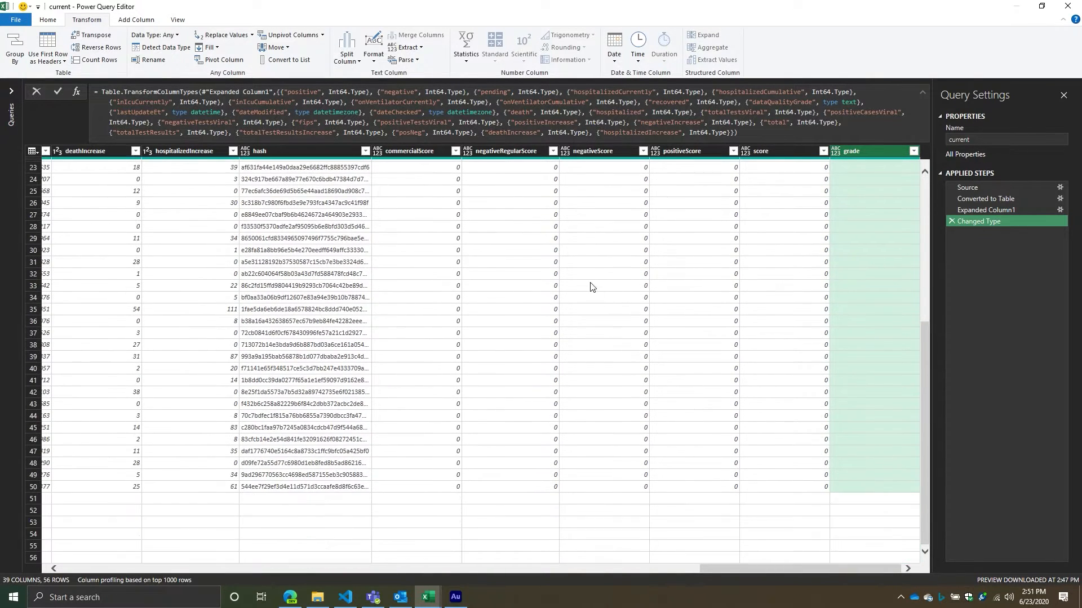
Change the data type of the columns from commercialScore through score to Whole Number.
{"action": "left_click", "coordinate": [412, 152]}
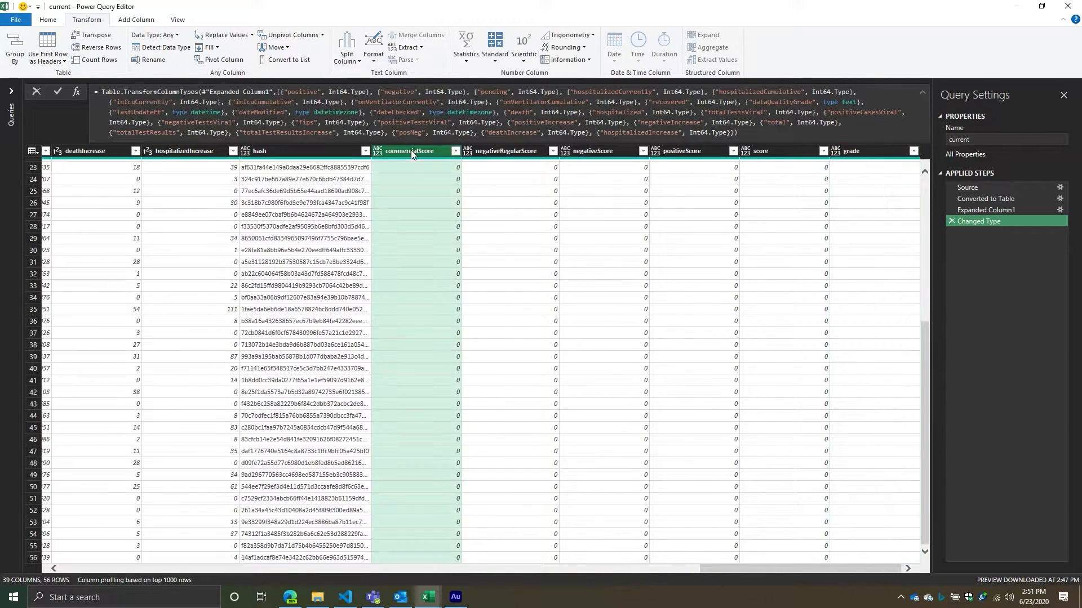
{"action": "left_click", "coordinate": [807, 149], "text": "shift"}
{"action": "right_click", "coordinate": [807, 148]}
{"action": "mouse_move", "coordinate": [889, 260]}
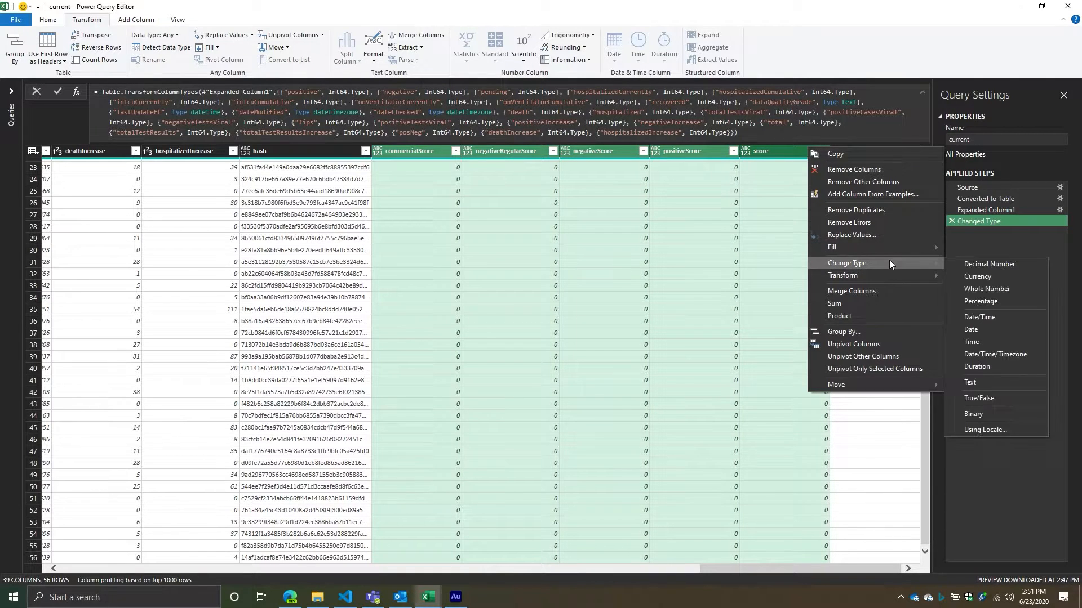
{"action": "left_click", "coordinate": [978, 287]}
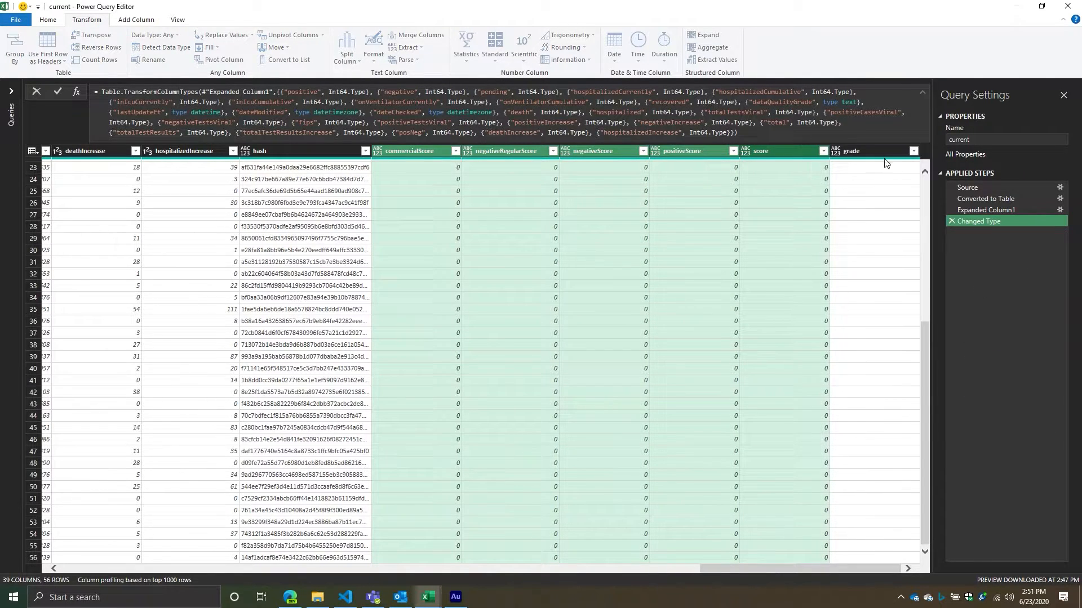
Check the rows of the grade column and change its data type to Text.
{"action": "left_click", "coordinate": [866, 150]}
{"action": "scroll", "coordinate": [888, 181], "scroll_direction": "down", "scroll_amount": 8}
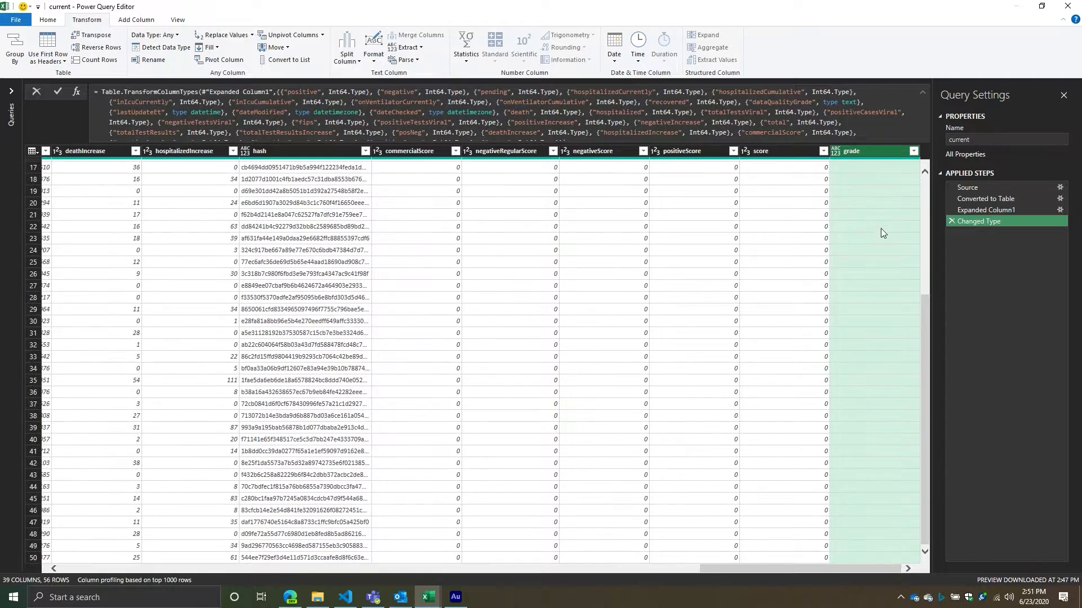
{"action": "right_click", "coordinate": [850, 155]}
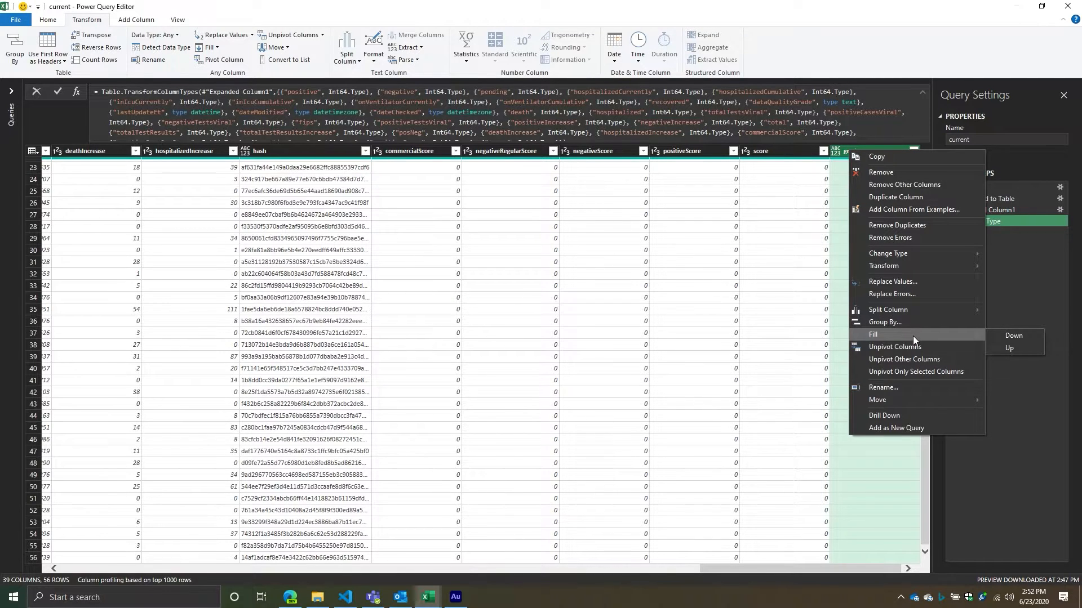
{"action": "mouse_move", "coordinate": [934, 254]}
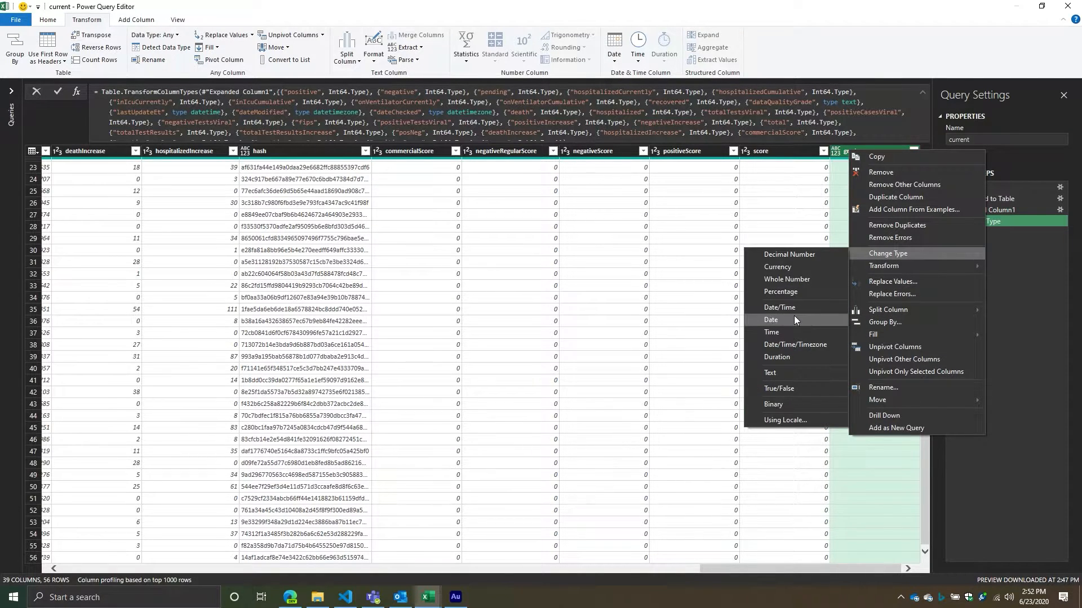
{"action": "left_click", "coordinate": [781, 374]}
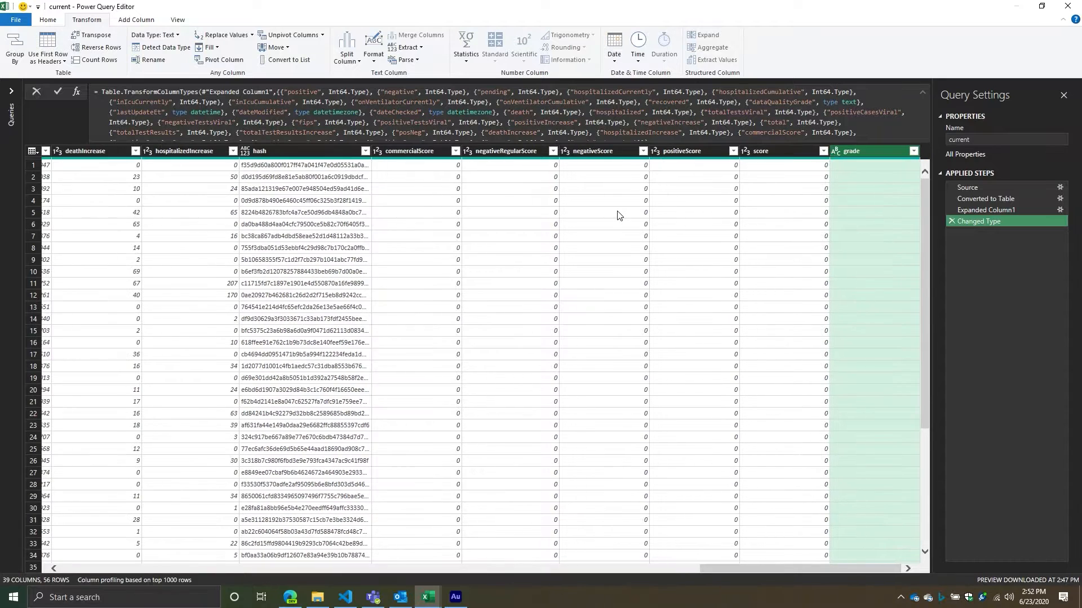
Change the data type of the hash column to Text.
{"action": "left_click", "coordinate": [259, 151]}
{"action": "right_click", "coordinate": [260, 151]}
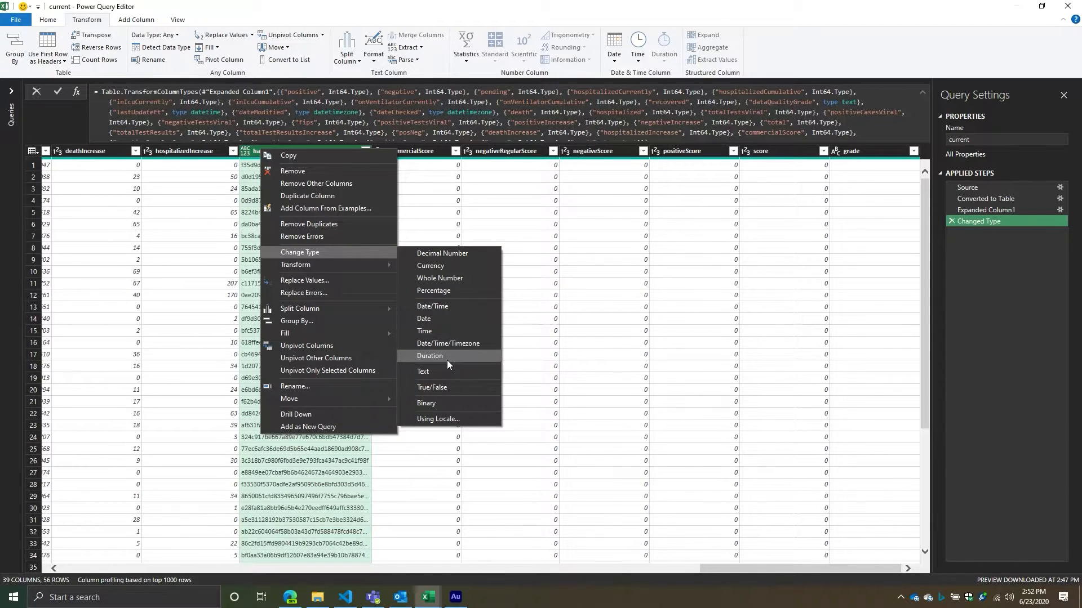
{"action": "left_click", "coordinate": [445, 372]}
Review the data types of the columns from hospitalizedIncrease back to the first column.
{"action": "key", "text": "Left"}
{"action": "key", "text": "Left"}
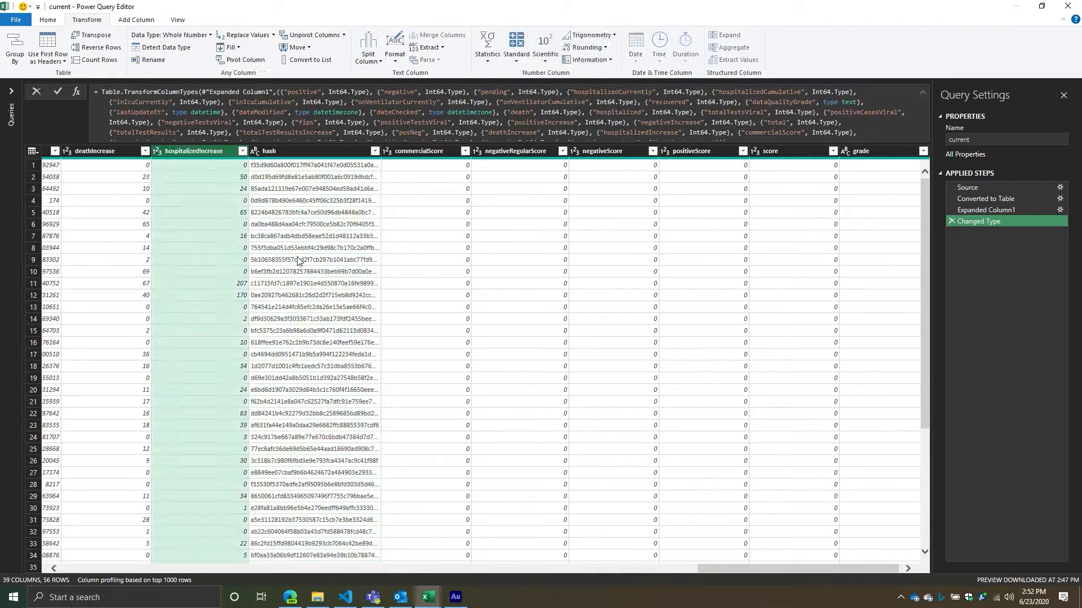
{"action": "key", "text": "Left"}
{"action": "key", "text": "Left"}
{"action": "key", "text": "Left"}
{"action": "key", "text": "Left"}
{"action": "key", "text": "Left"}
{"action": "key", "text": "Left"}
{"action": "key", "text": "Left"}
{"action": "key", "text": "Left"}
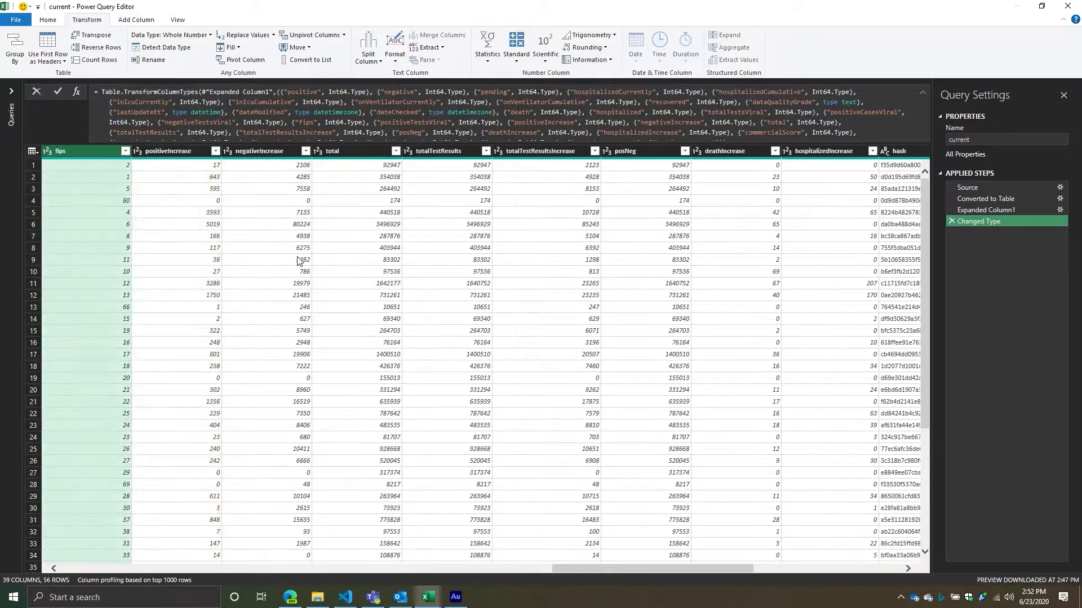
{"action": "key", "text": "Left"}
{"action": "key", "text": "Left"}
{"action": "key", "text": "Left"}
{"action": "key", "text": "Left"}
{"action": "key", "text": "Left"}
{"action": "key", "text": "Left"}
{"action": "key", "text": "Left"}
{"action": "key", "text": "Left"}
{"action": "key", "text": "Left"}
{"action": "key", "text": "Left"}
{"action": "key", "text": "Left"}
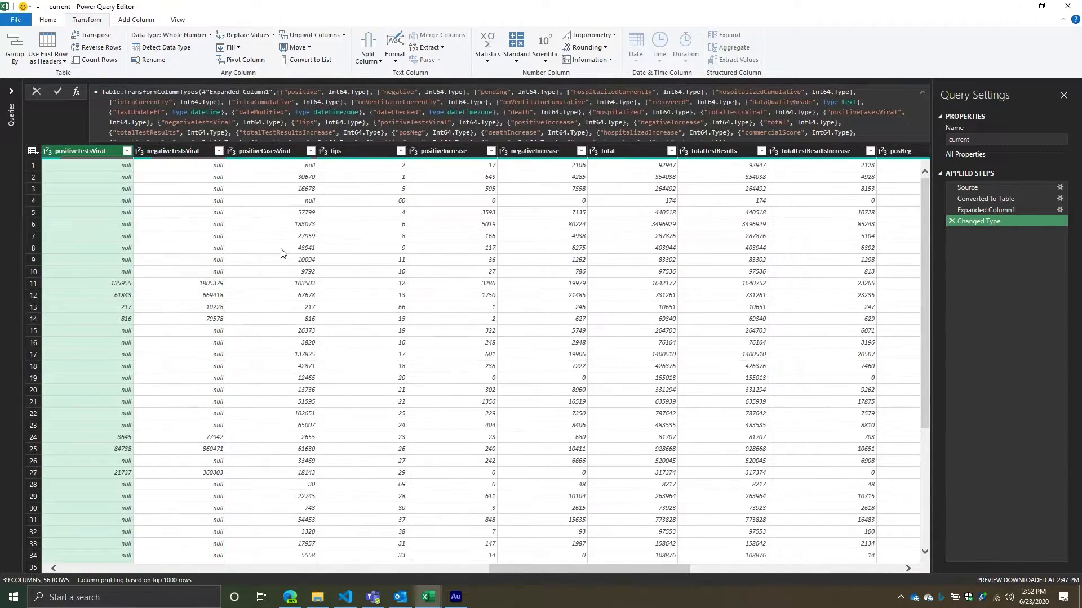
{"action": "key", "text": "Left"}
{"action": "key", "text": "Left"}
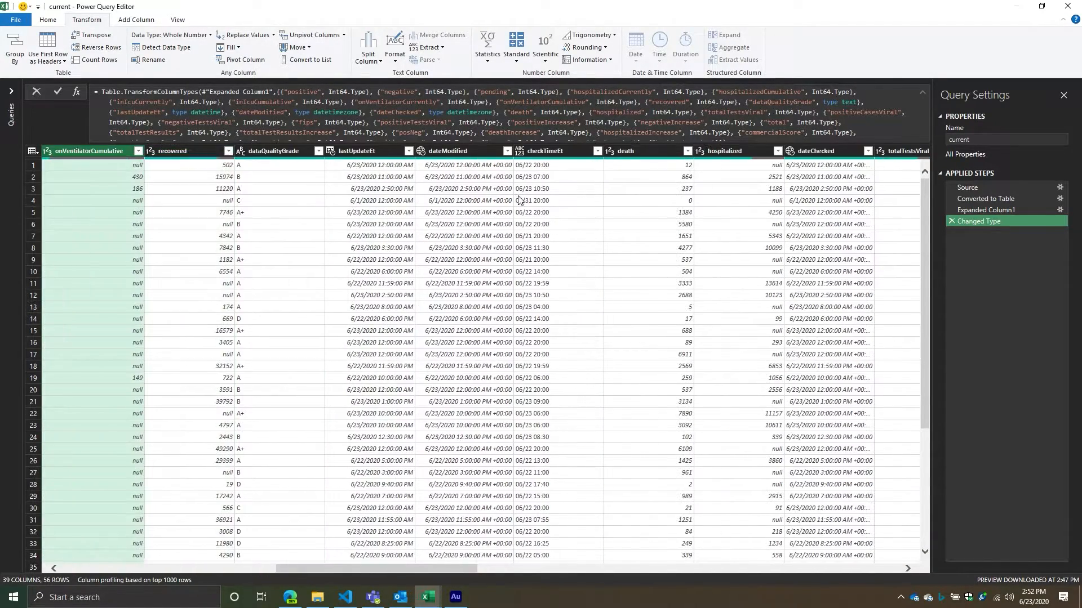
{"action": "key", "text": "Left"}
{"action": "key", "text": "Left"}
{"action": "key", "text": "Left"}
{"action": "key", "text": "Left"}
{"action": "key", "text": "Left"}
{"action": "key", "text": "Left"}
{"action": "key", "text": "Left"}
{"action": "key", "text": "Left"}
{"action": "key", "text": "Left"}
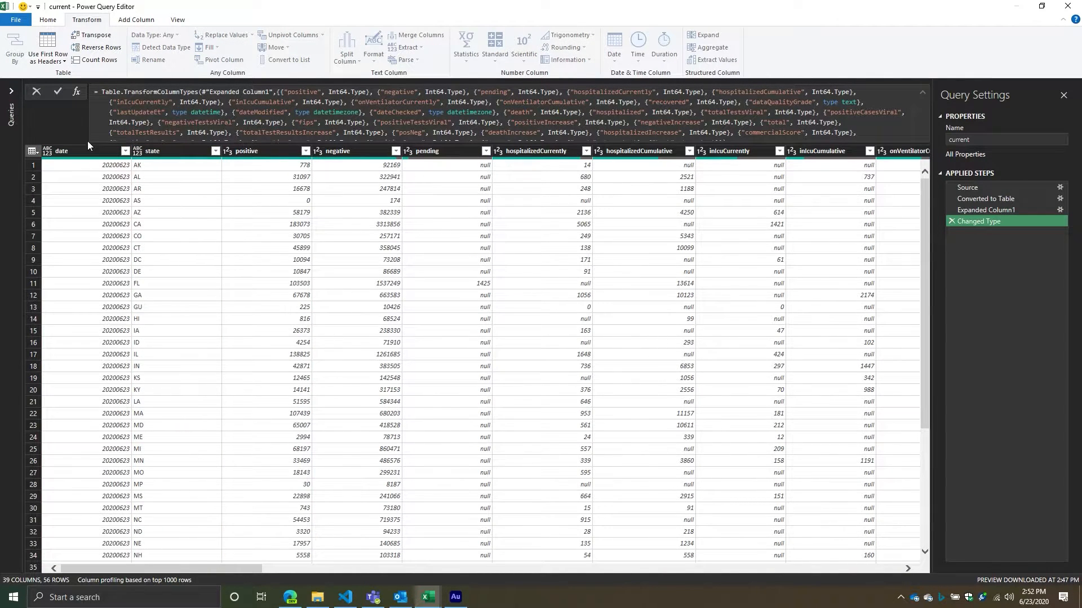
Change the data type of the state column to Text.
{"action": "right_click", "coordinate": [164, 156]}
{"action": "mouse_move", "coordinate": [231, 260]}
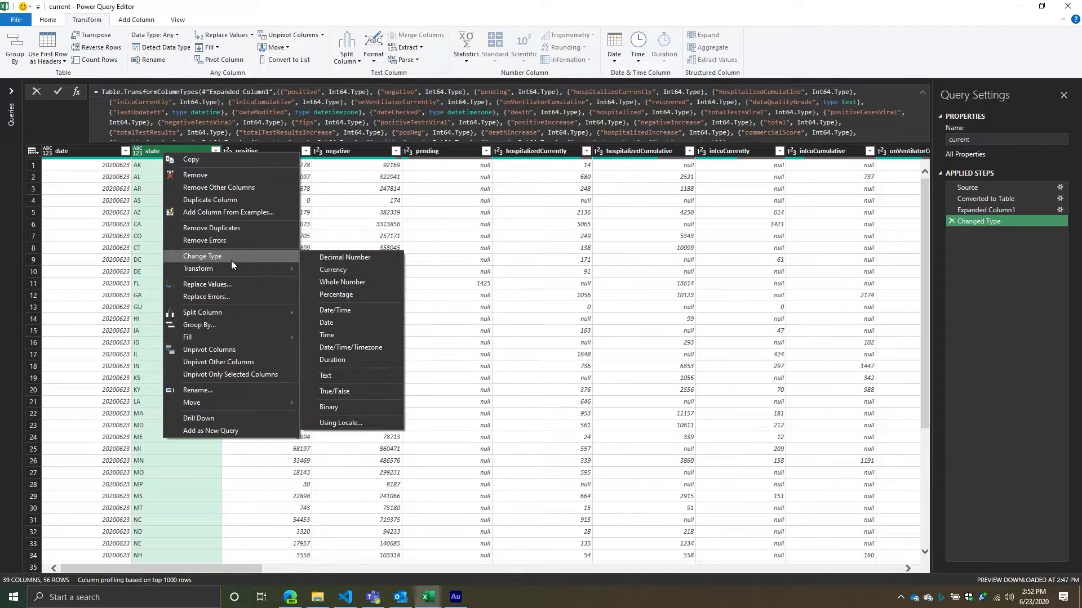
{"action": "left_click", "coordinate": [347, 380]}
Change the data type of the date column to Whole Number.
{"action": "left_click", "coordinate": [87, 151]}
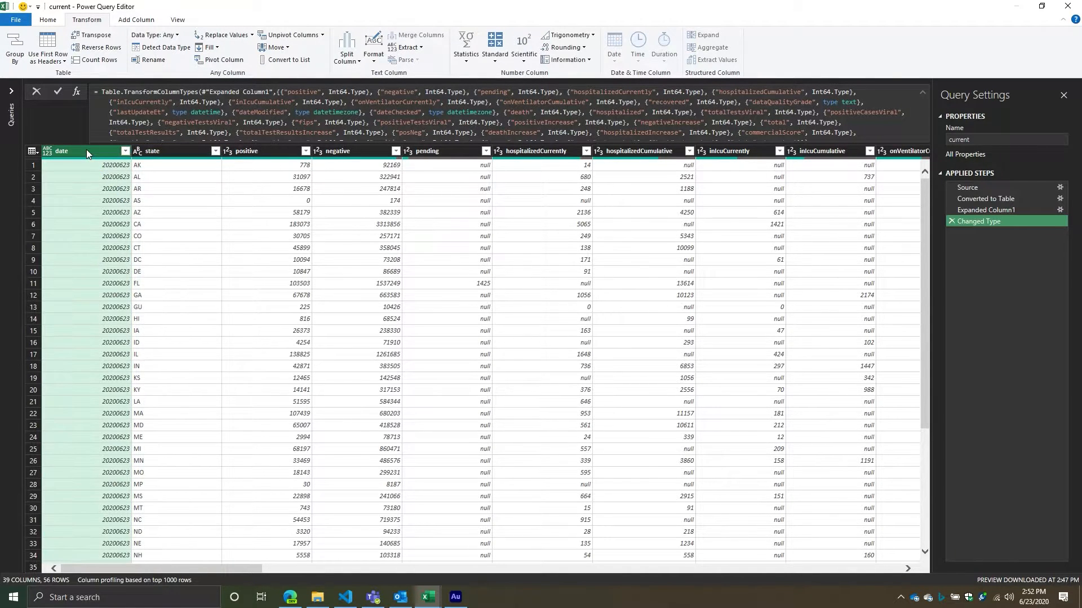
{"action": "left_click", "coordinate": [150, 20]}
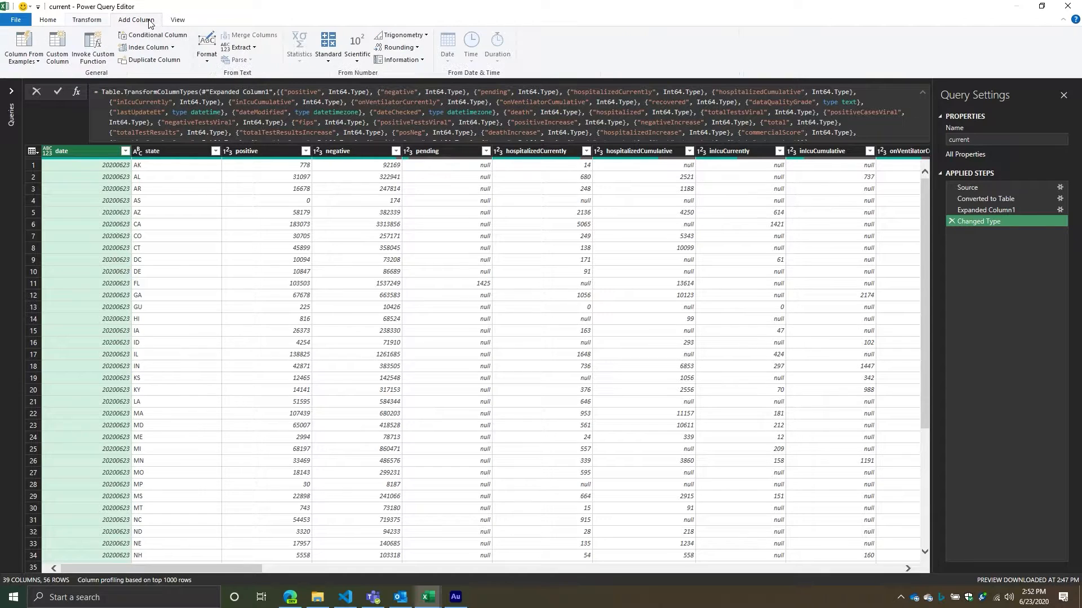
{"action": "left_click", "coordinate": [90, 21]}
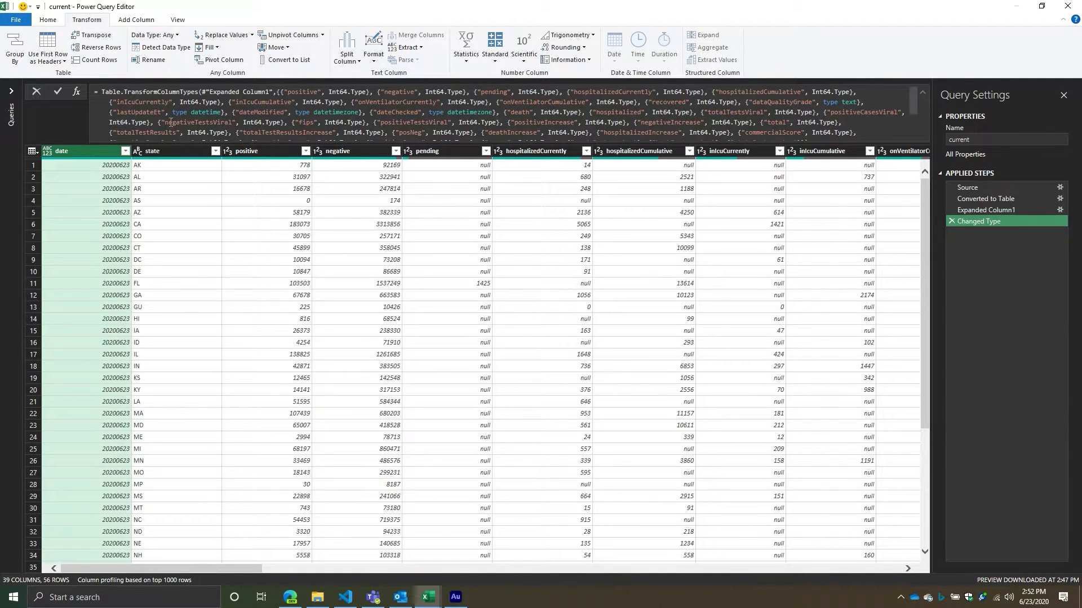
{"action": "right_click", "coordinate": [58, 149]}
{"action": "mouse_move", "coordinate": [130, 258]}
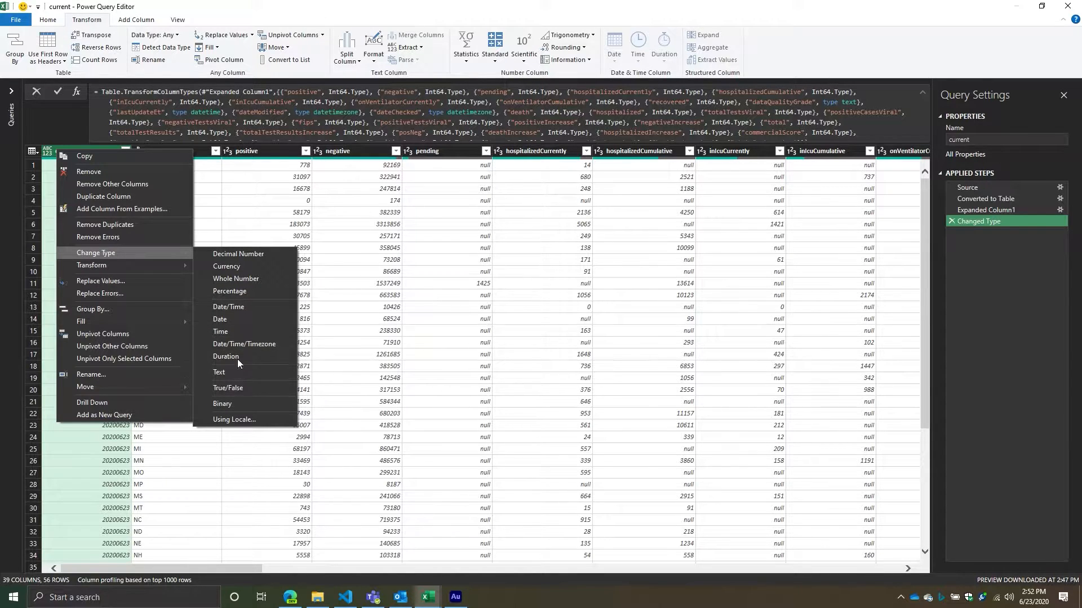
{"action": "left_click", "coordinate": [219, 277]}
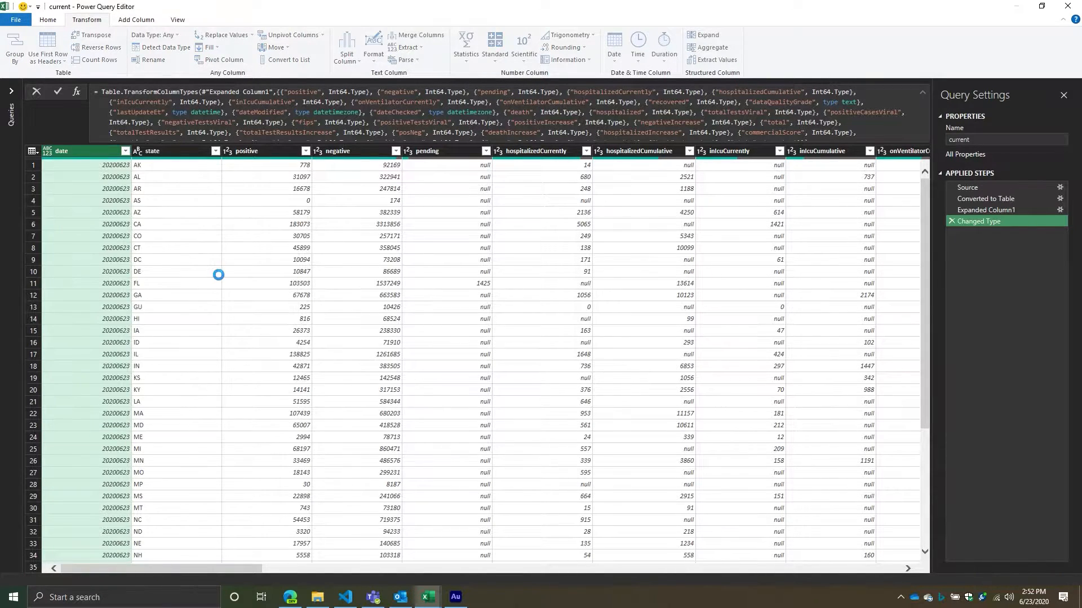
{"action": "left_click", "coordinate": [116, 188]}
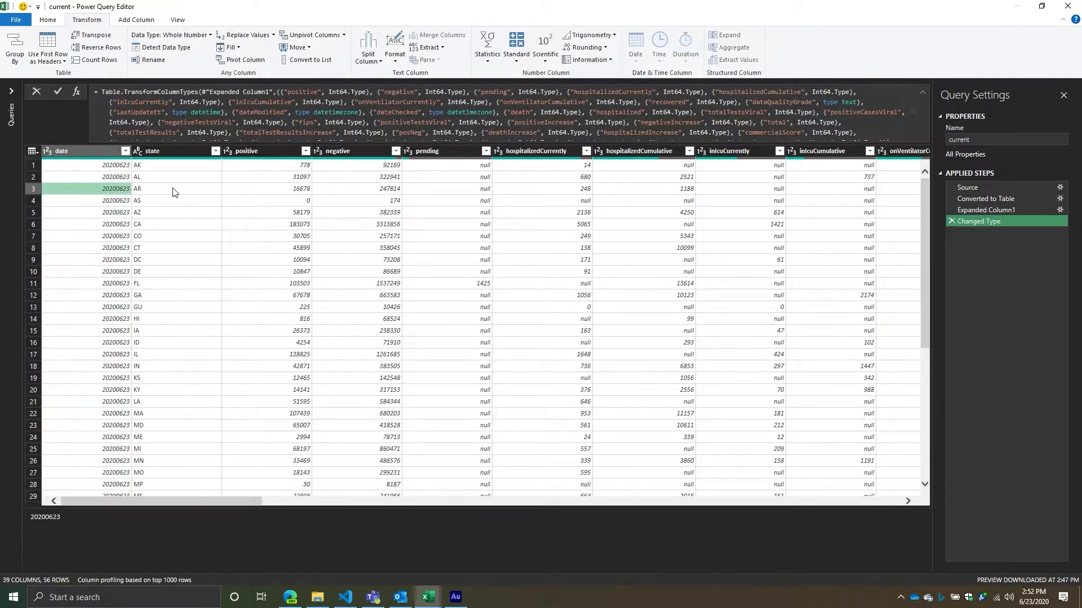
{"action": "left_click", "coordinate": [70, 151]}
{"action": "right_click", "coordinate": [70, 151]}
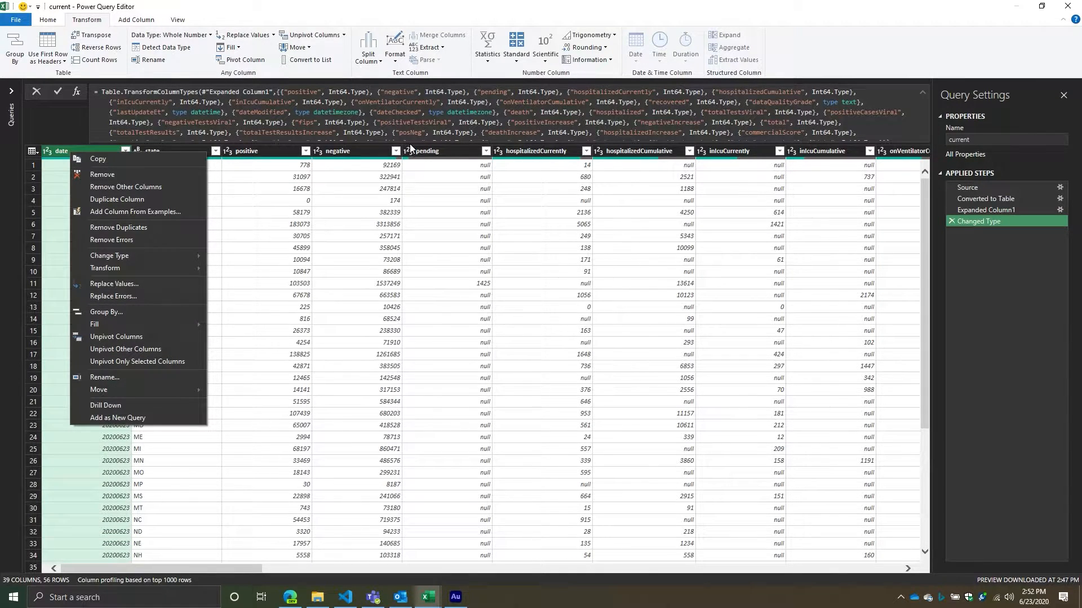
{"action": "left_click", "coordinate": [268, 245]}
Start a new column from examples and enter 06/23/2020 as the sample value for the first row.
{"action": "left_click", "coordinate": [81, 154]}
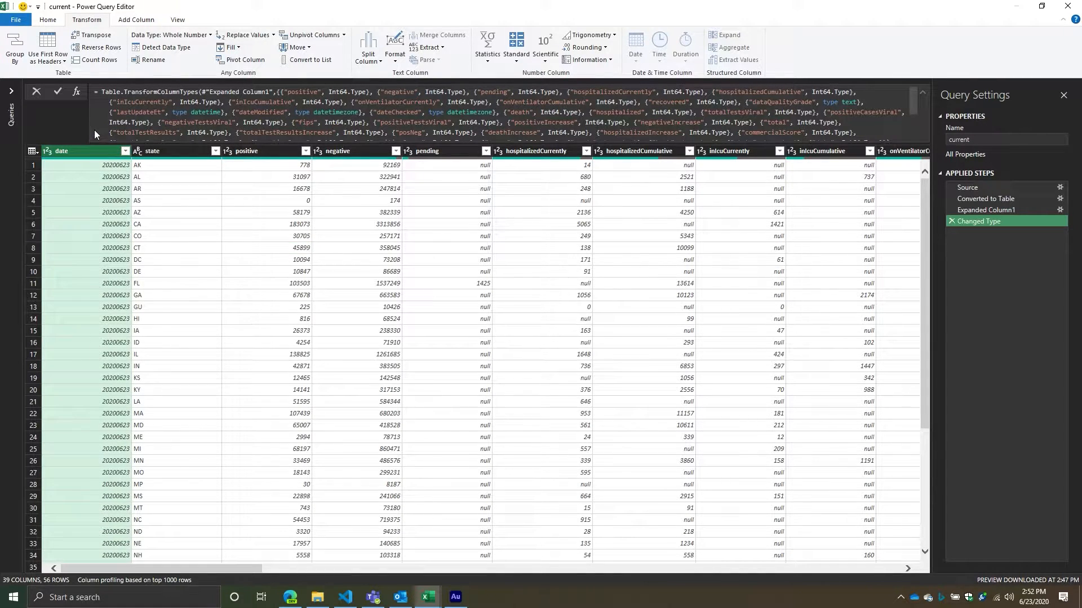
{"action": "left_click", "coordinate": [131, 24]}
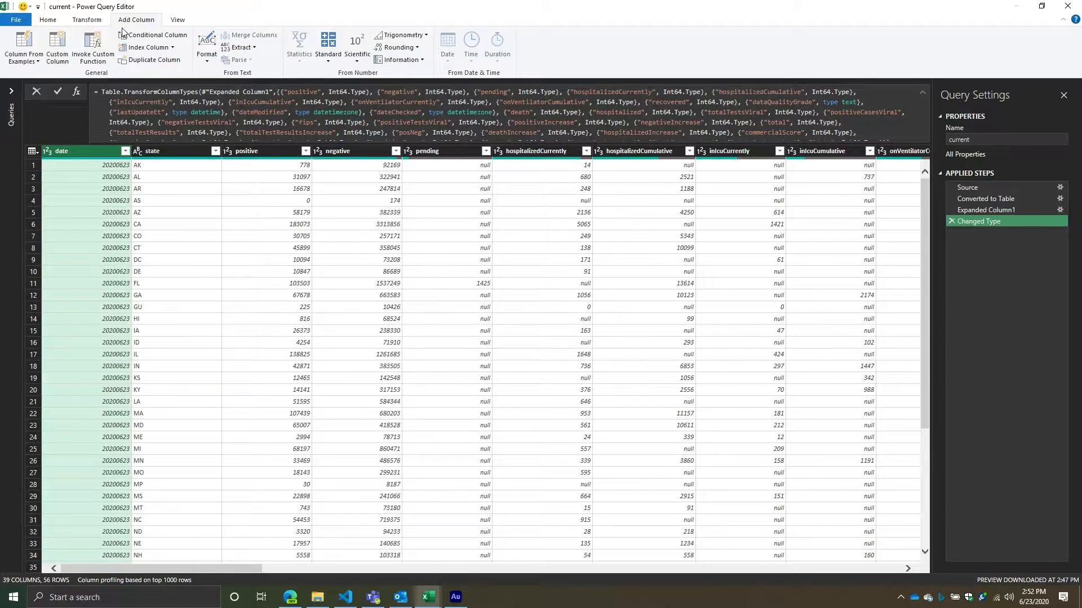
{"action": "left_click", "coordinate": [27, 48]}
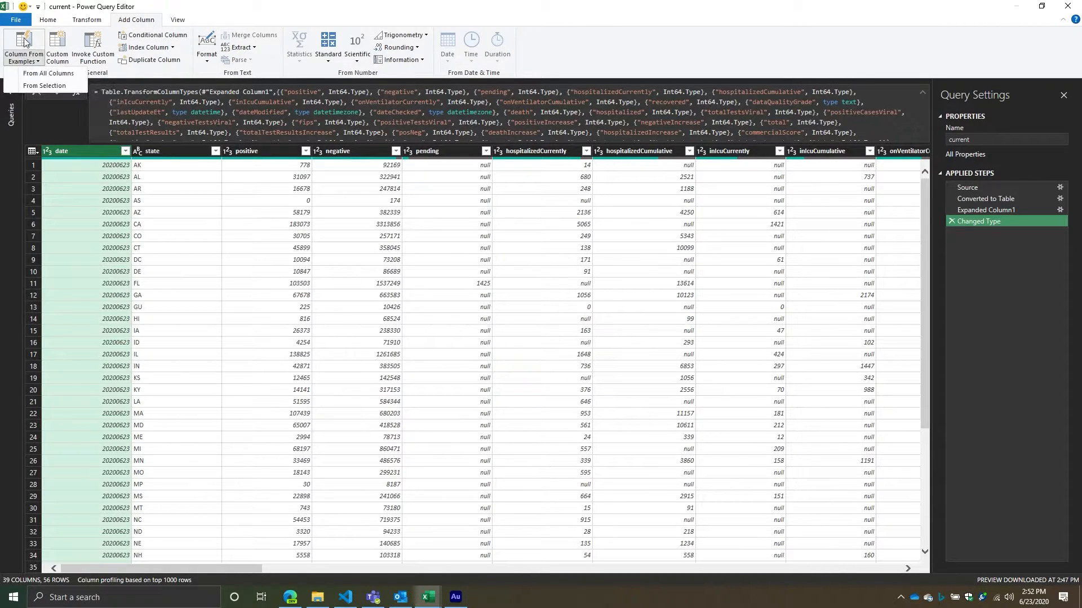
{"action": "left_click", "coordinate": [24, 40]}
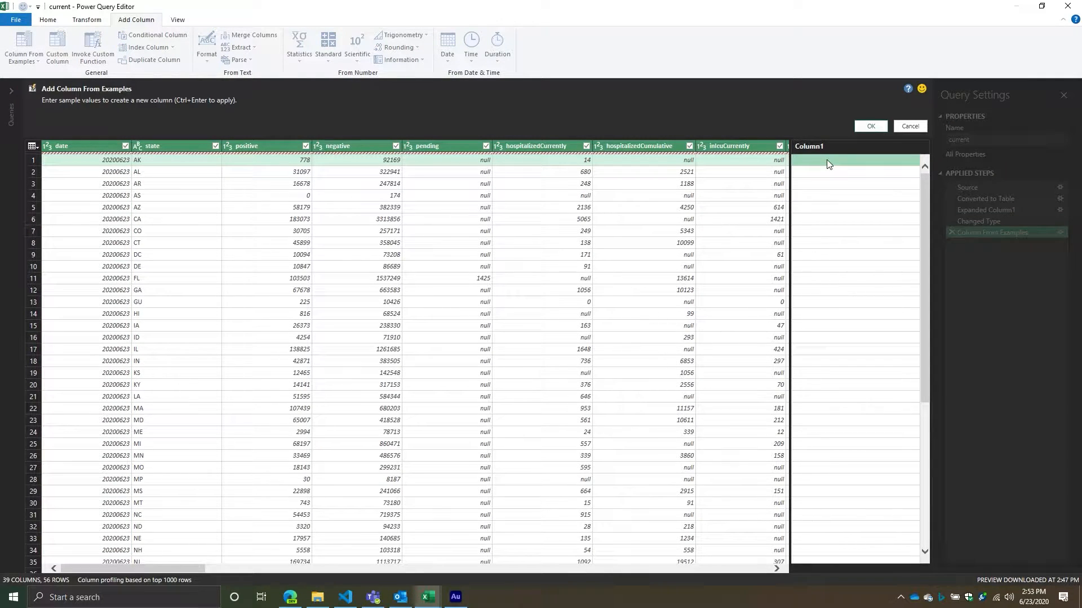
{"action": "left_click", "coordinate": [827, 160]}
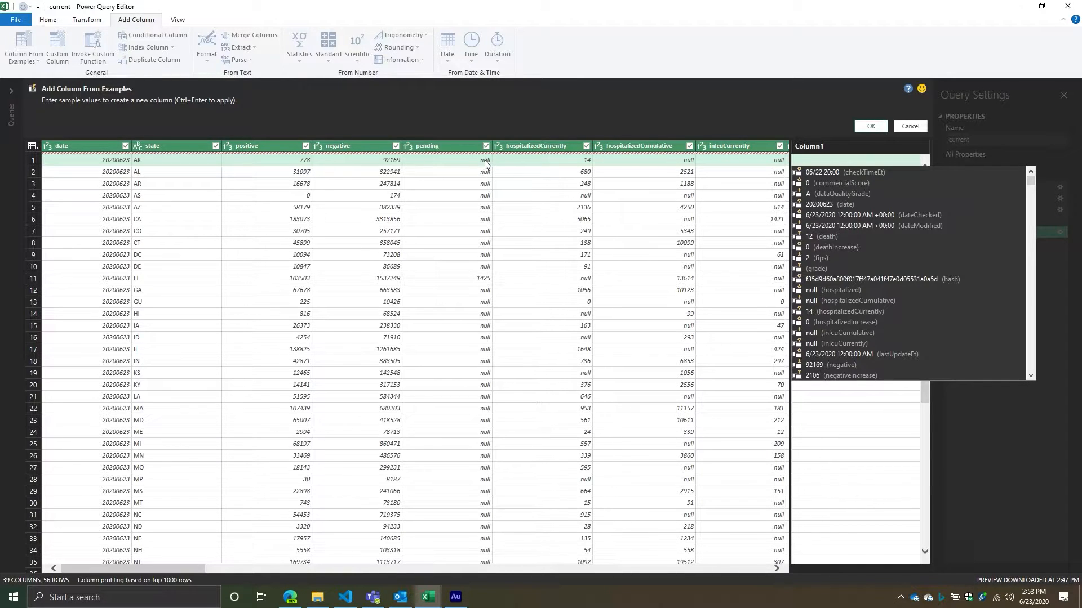
{"action": "type", "text": "06/2"}
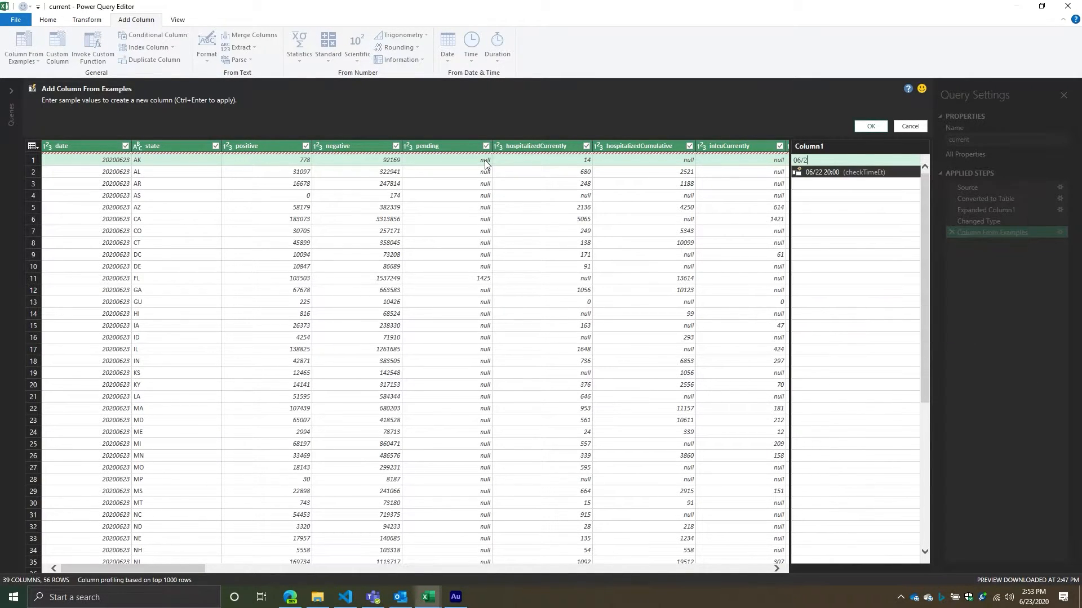
{"action": "type", "text": "3/"}
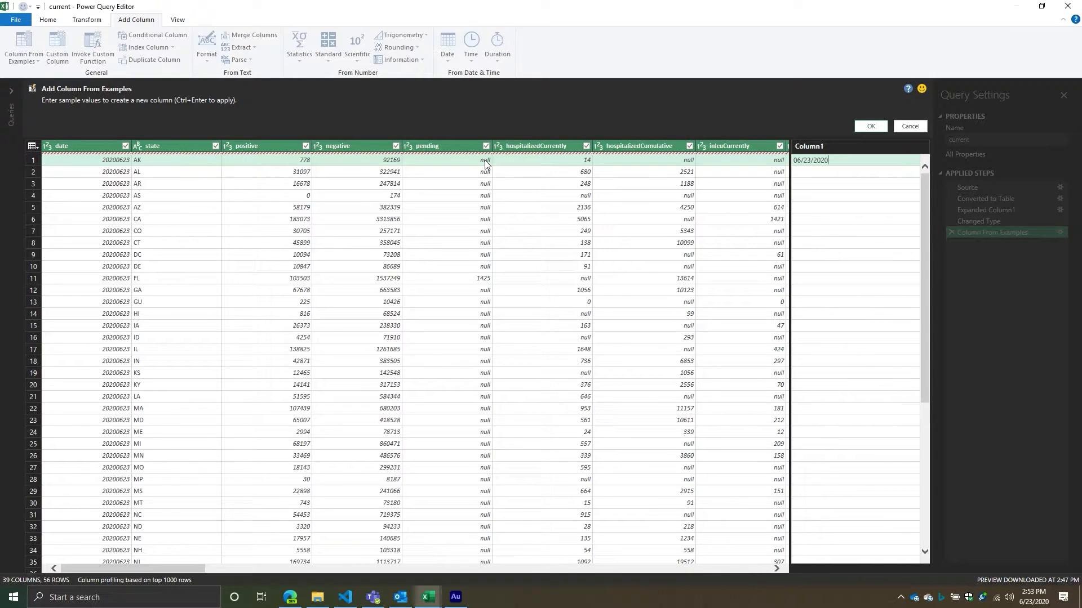
{"action": "type", "text": "2020"}
{"action": "key", "text": "Return"}
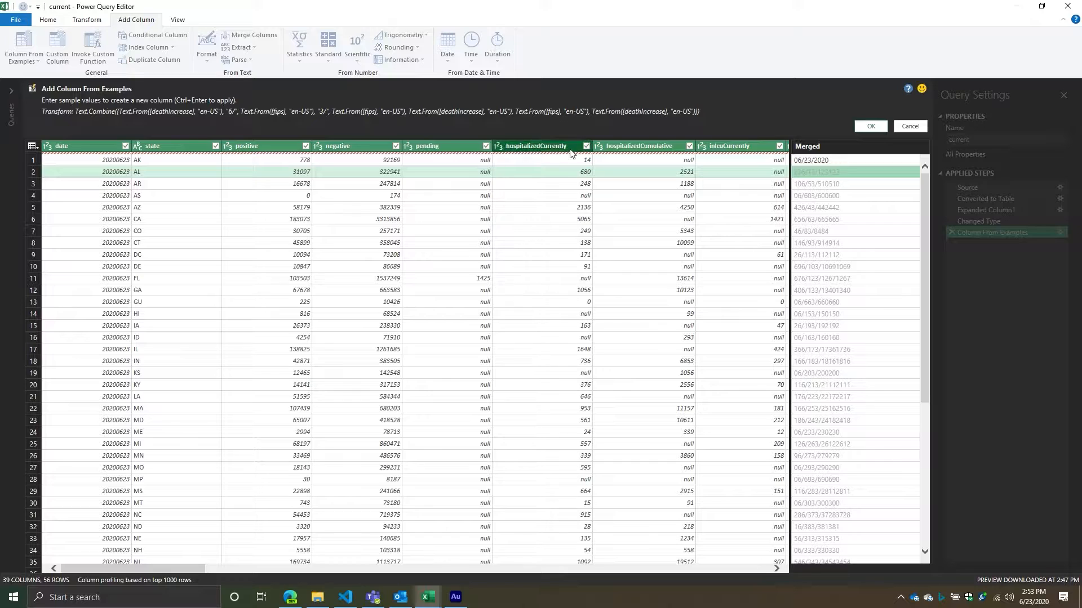
Enter 06/23/2020 as the second row's sample value and check the suggested values down the new column.
{"action": "type", "text": "06/23/2020"}
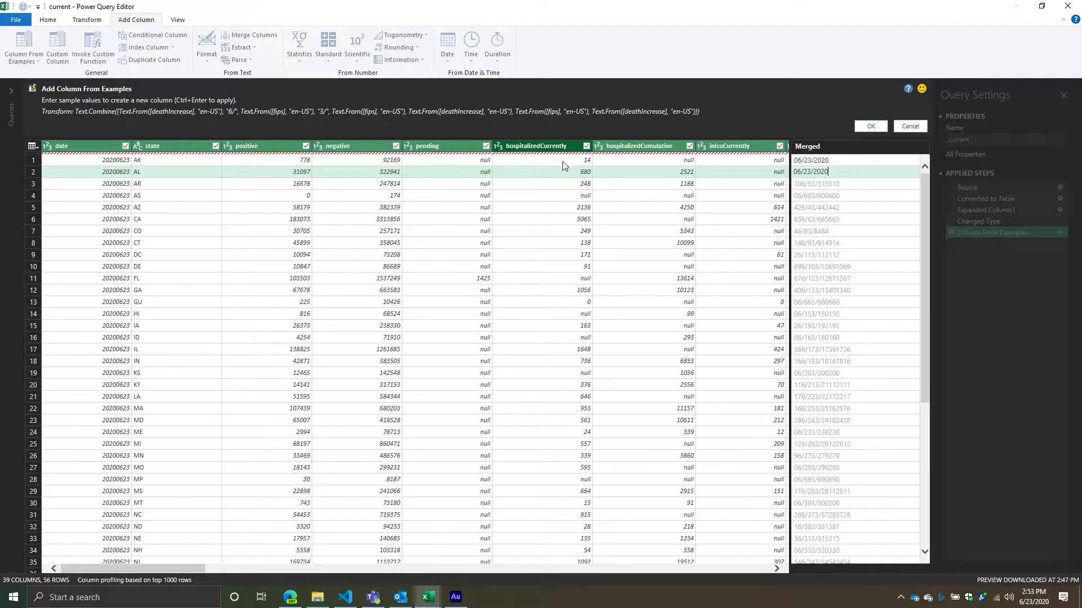
{"action": "left_click", "coordinate": [873, 184]}
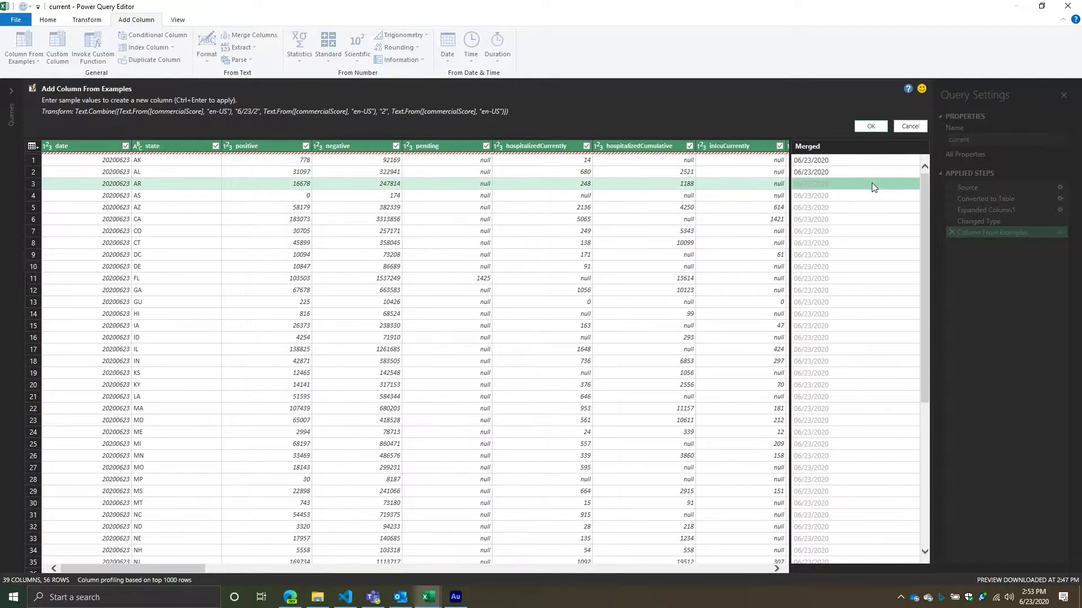
{"action": "scroll", "coordinate": [837, 184], "scroll_direction": "down", "scroll_amount": 5}
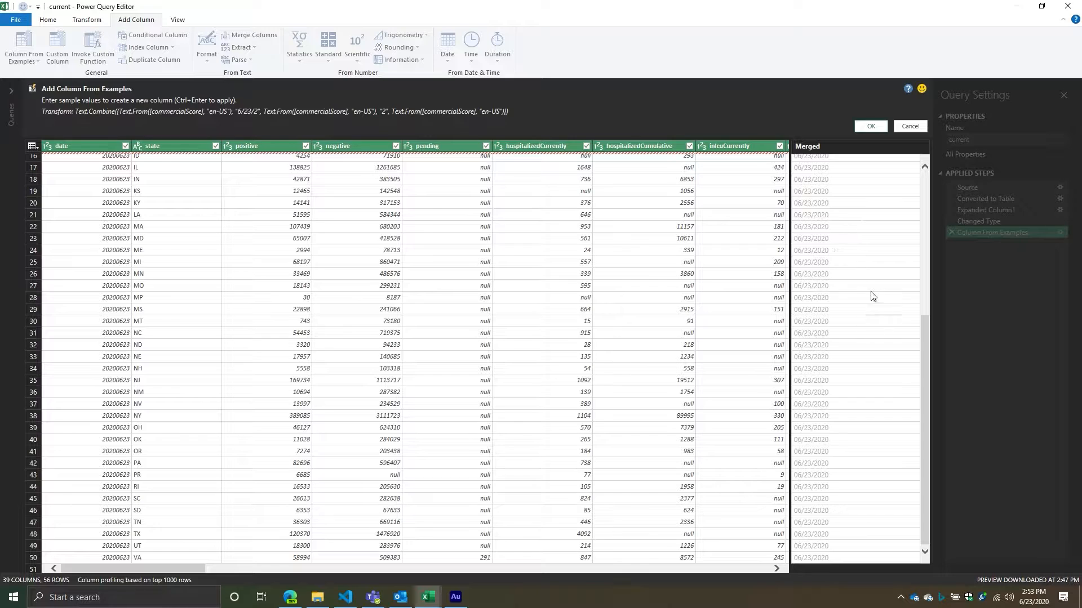
Check the suggested dates down all rows and accept the column from examples.
{"action": "scroll", "coordinate": [870, 410], "scroll_direction": "up", "scroll_amount": 5}
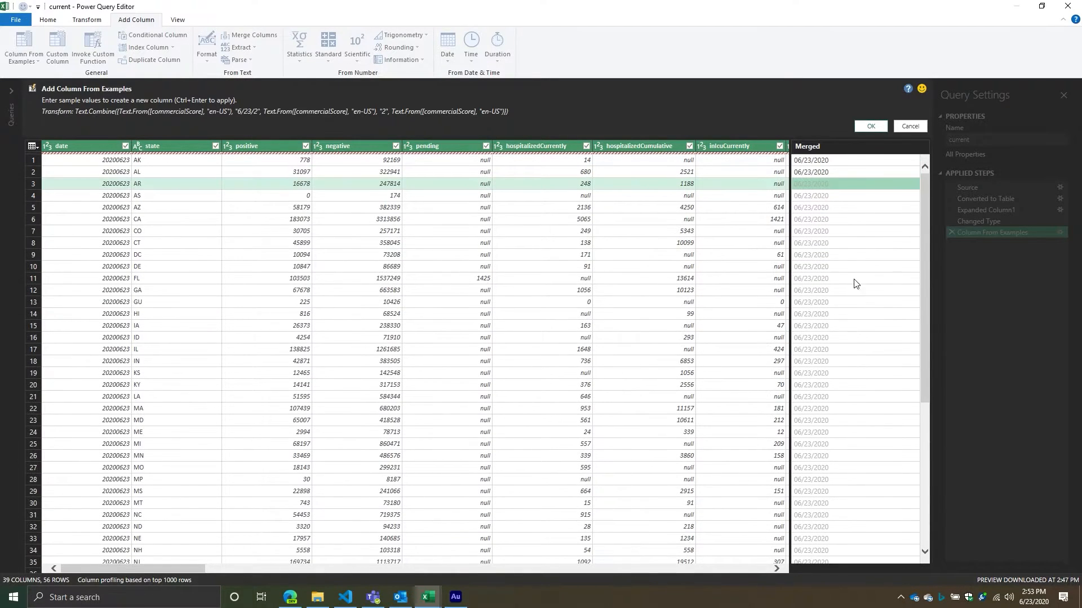
{"action": "scroll", "coordinate": [844, 243], "scroll_direction": "down", "scroll_amount": 7}
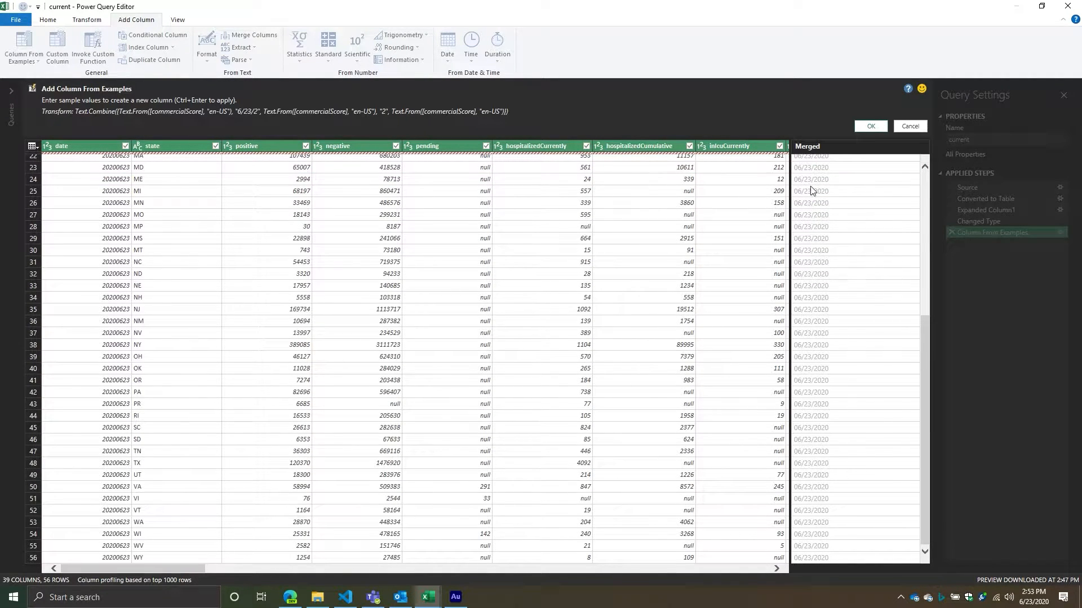
{"action": "left_click", "coordinate": [869, 127]}
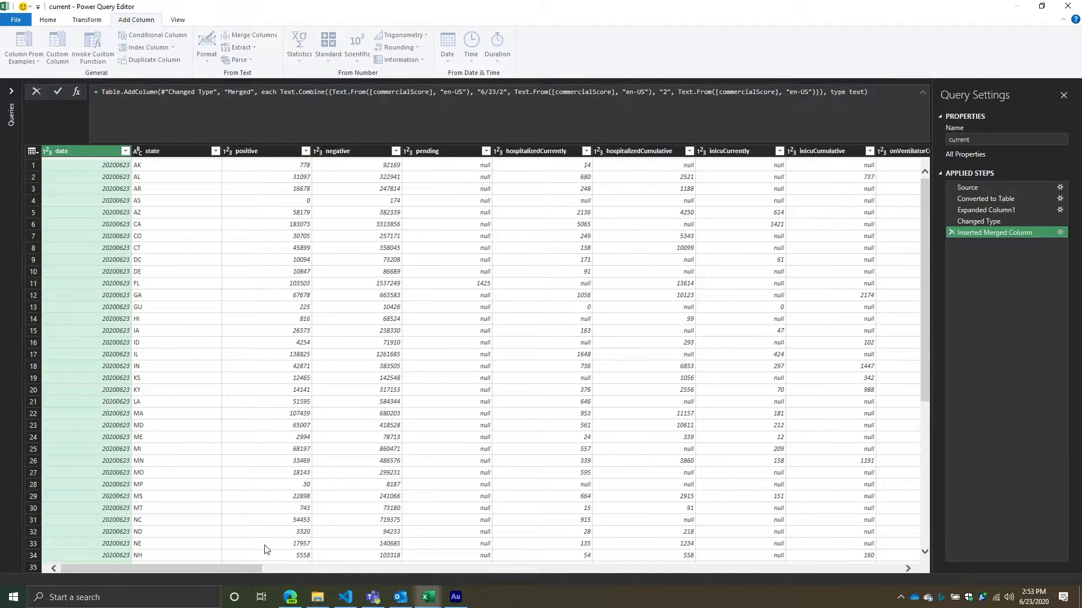
Move the Merged column to the beginning of the table.
{"action": "right_click", "coordinate": [868, 154]}
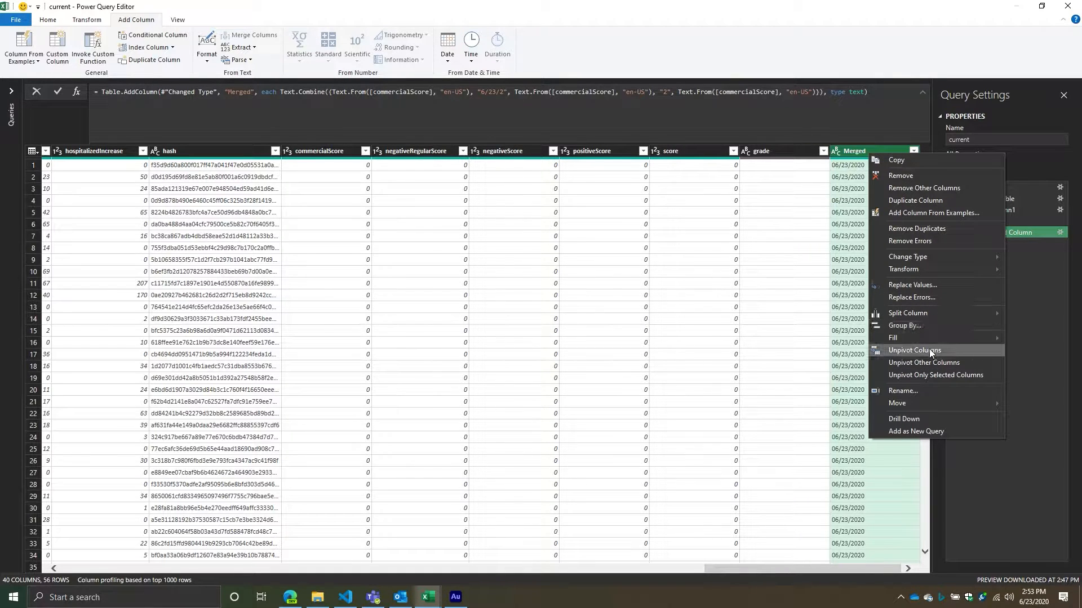
{"action": "mouse_move", "coordinate": [931, 404]}
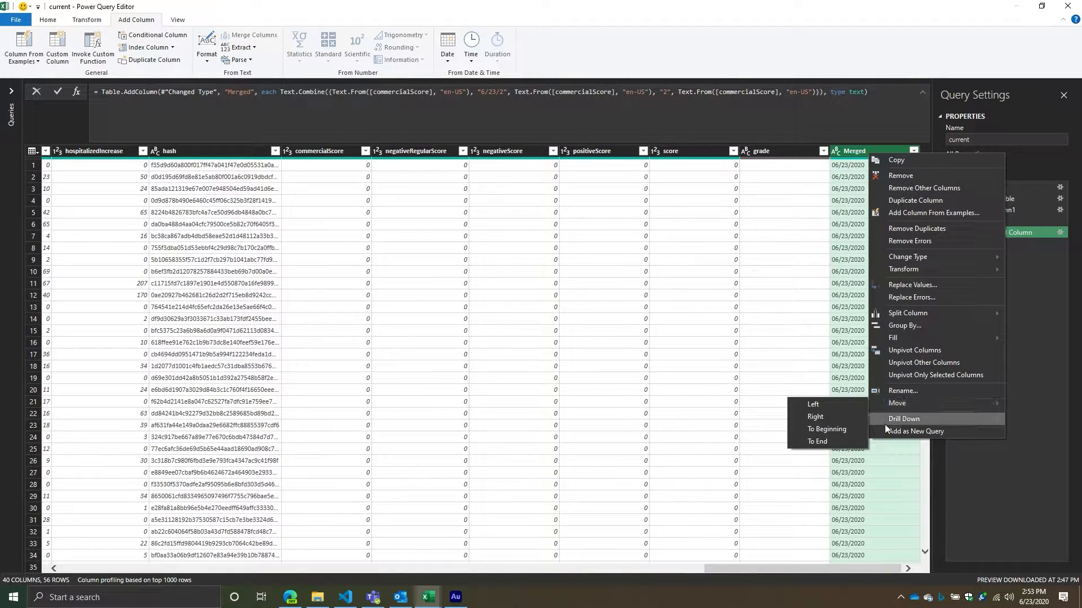
{"action": "left_click", "coordinate": [809, 432]}
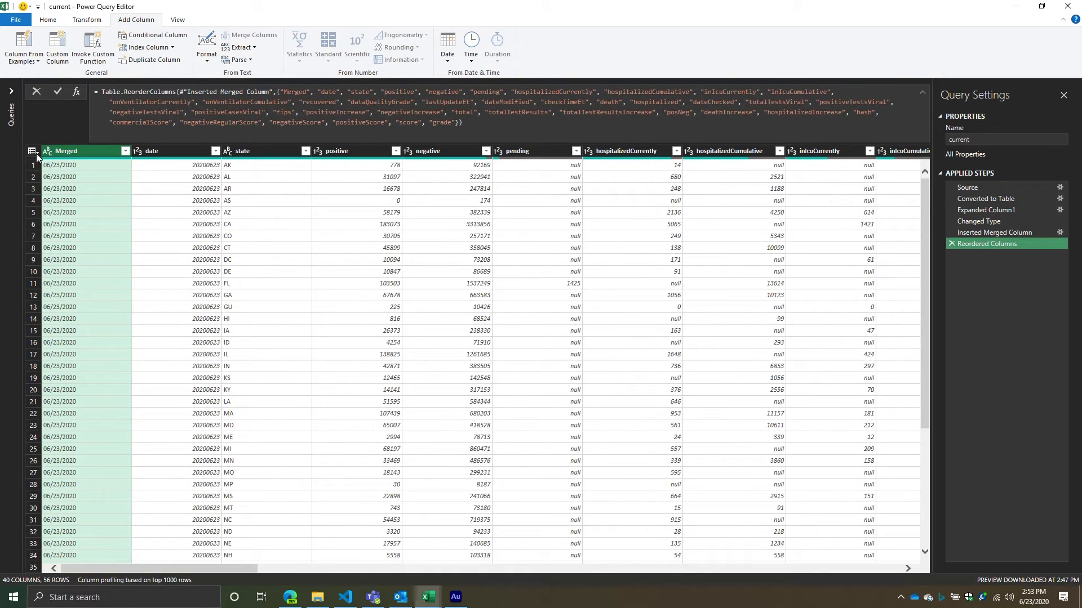
Add a new column that parses the text in the Merged column as dates.
{"action": "right_click", "coordinate": [53, 151]}
{"action": "left_click", "coordinate": [447, 48]}
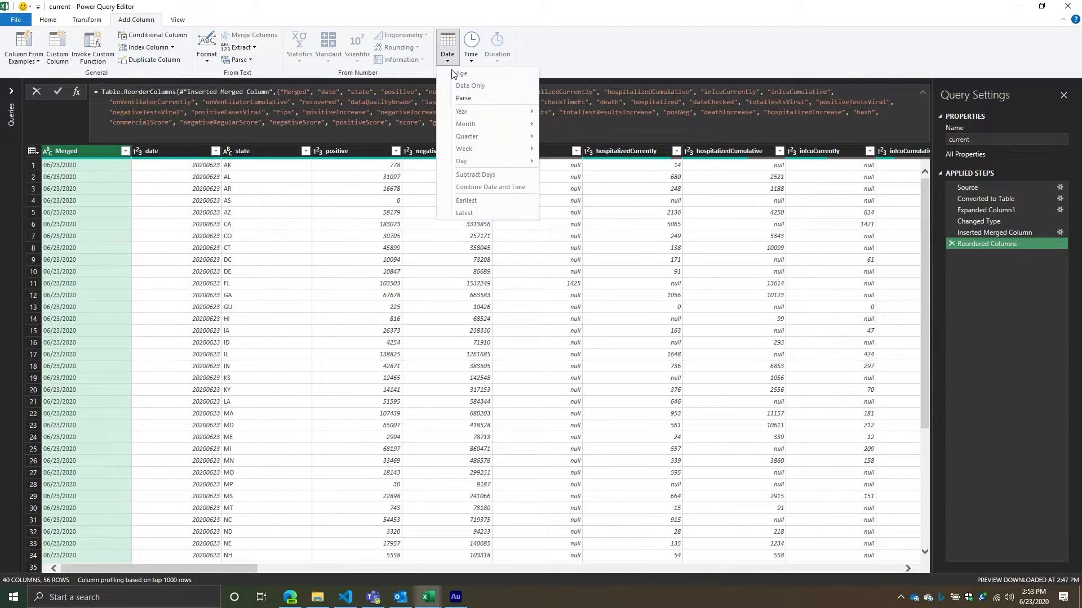
{"action": "left_click", "coordinate": [459, 100]}
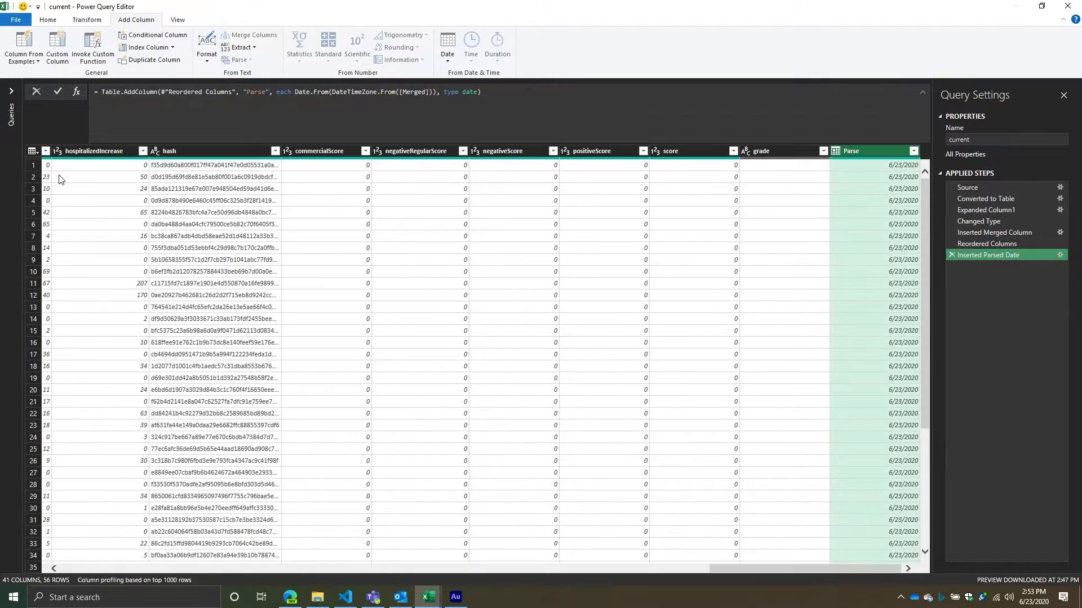
Move the Parse column to the beginning of the table.
{"action": "right_click", "coordinate": [861, 152]}
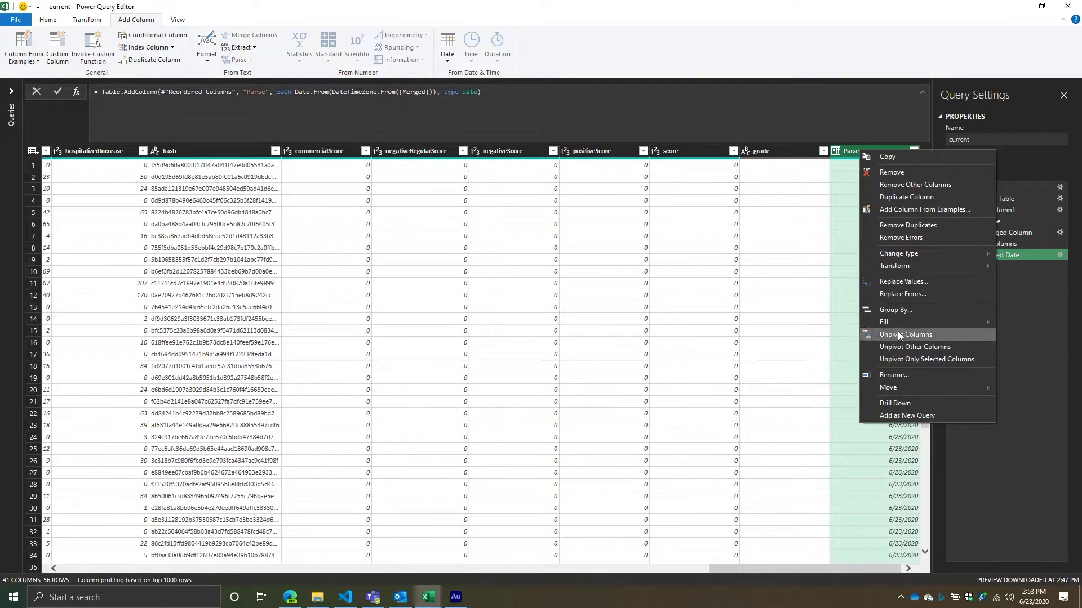
{"action": "mouse_move", "coordinate": [907, 387]}
{"action": "left_click", "coordinate": [1034, 415]}
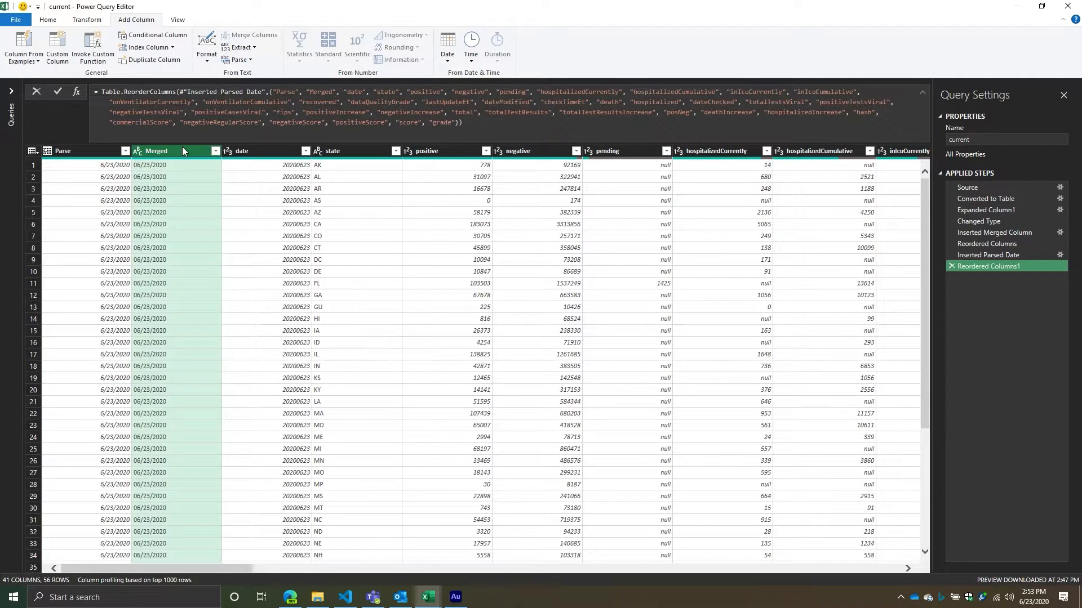
Remove the Merged column from the query.
{"action": "right_click", "coordinate": [183, 148]}
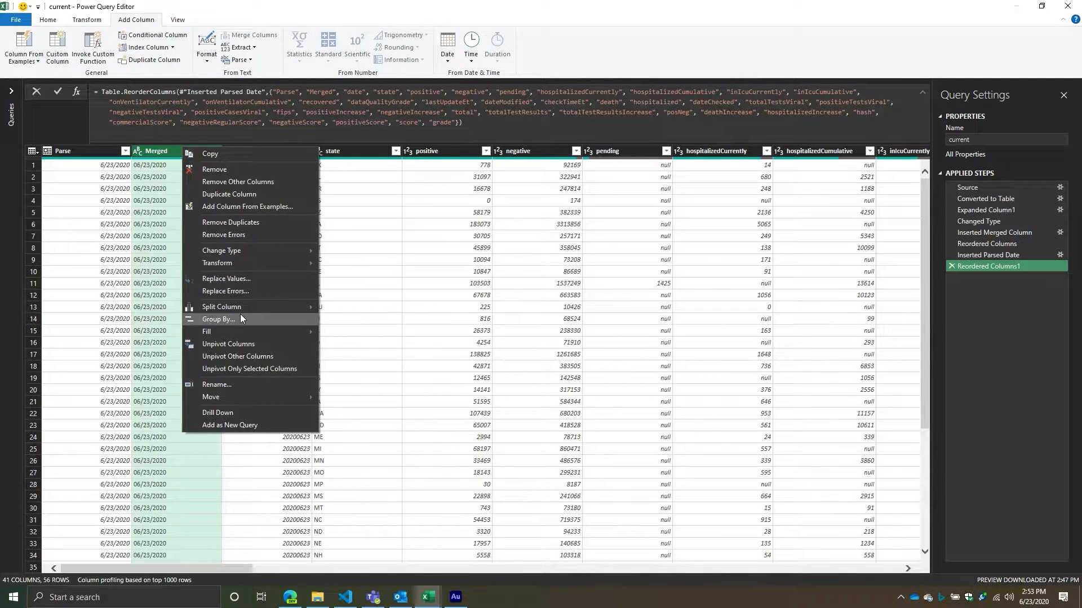
{"action": "mouse_move", "coordinate": [233, 401]}
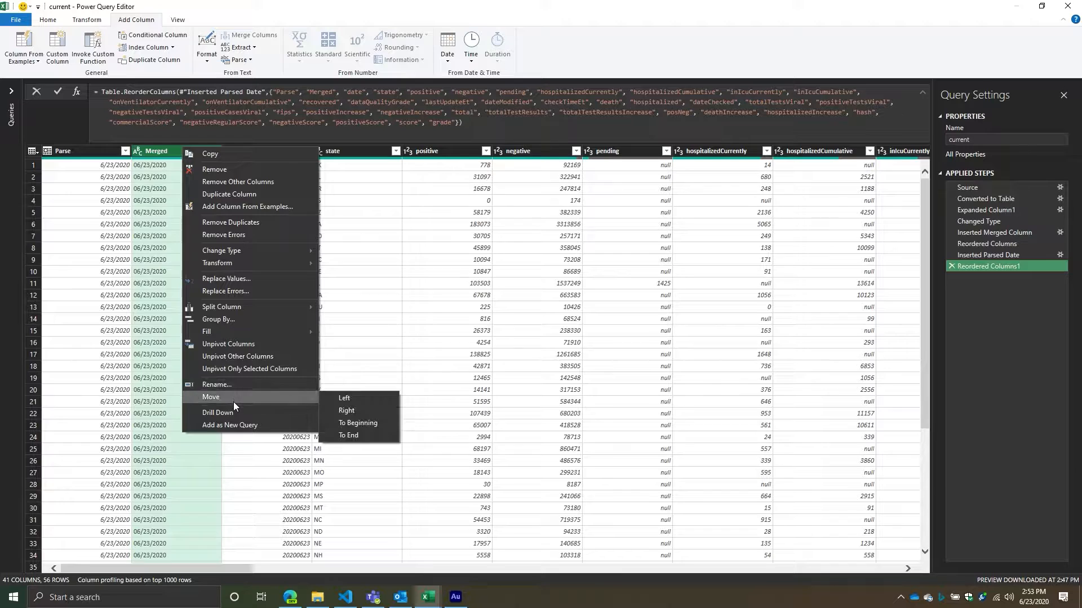
{"action": "left_click", "coordinate": [214, 170]}
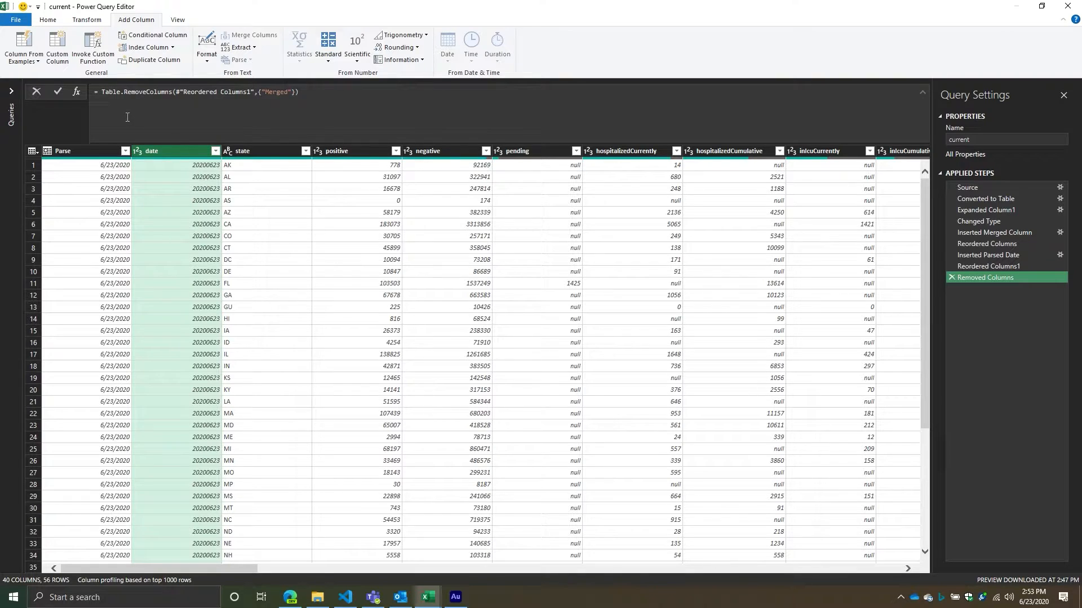
Close the query editor and load the query as a table on a new worksheet.
{"action": "left_click", "coordinate": [41, 18]}
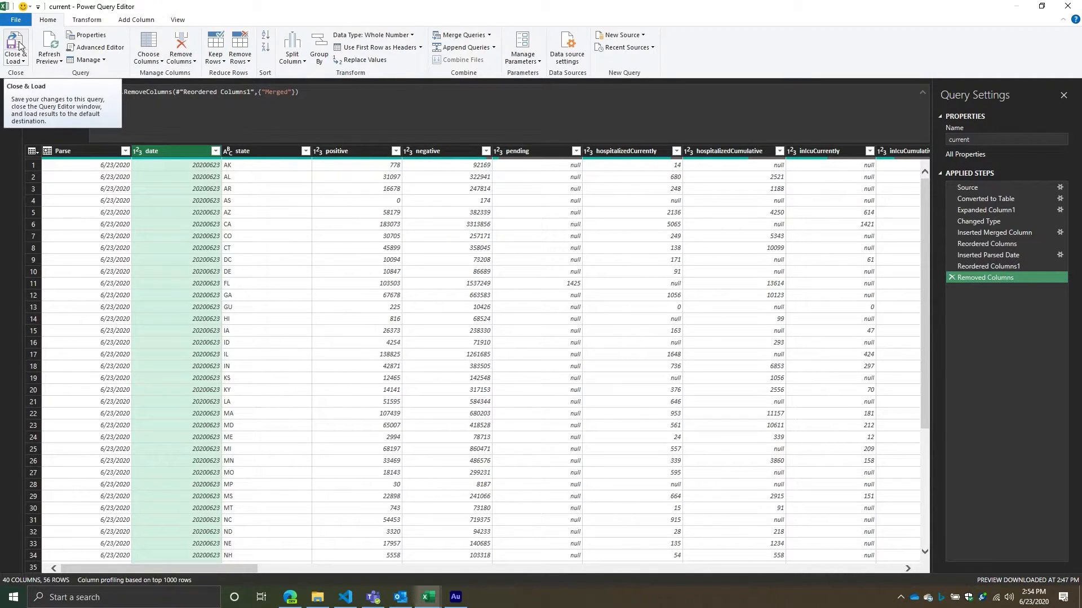
{"action": "left_click", "coordinate": [18, 58]}
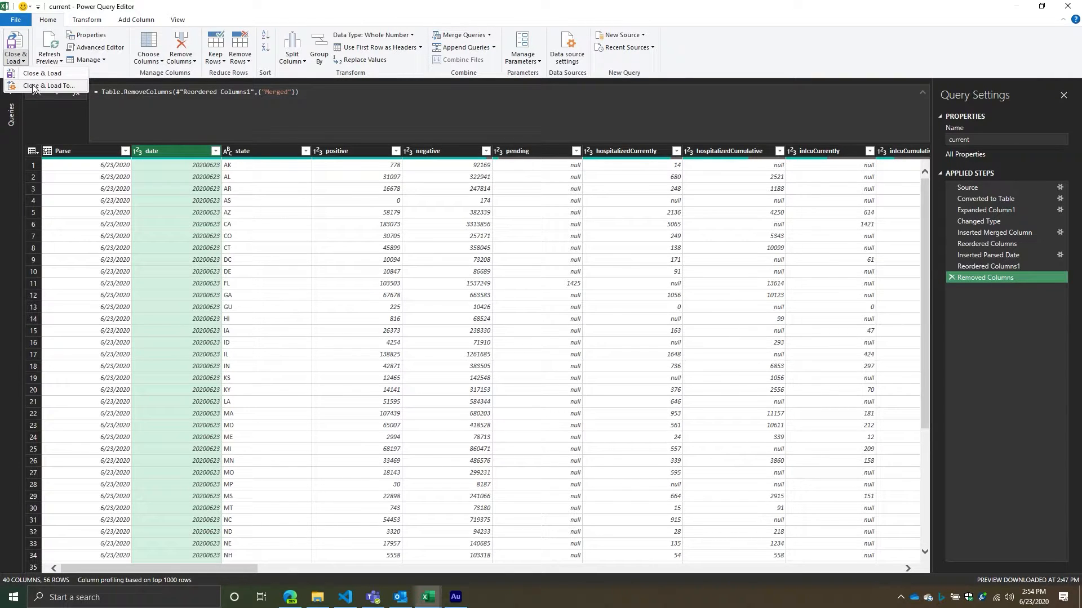
{"action": "left_click", "coordinate": [33, 86]}
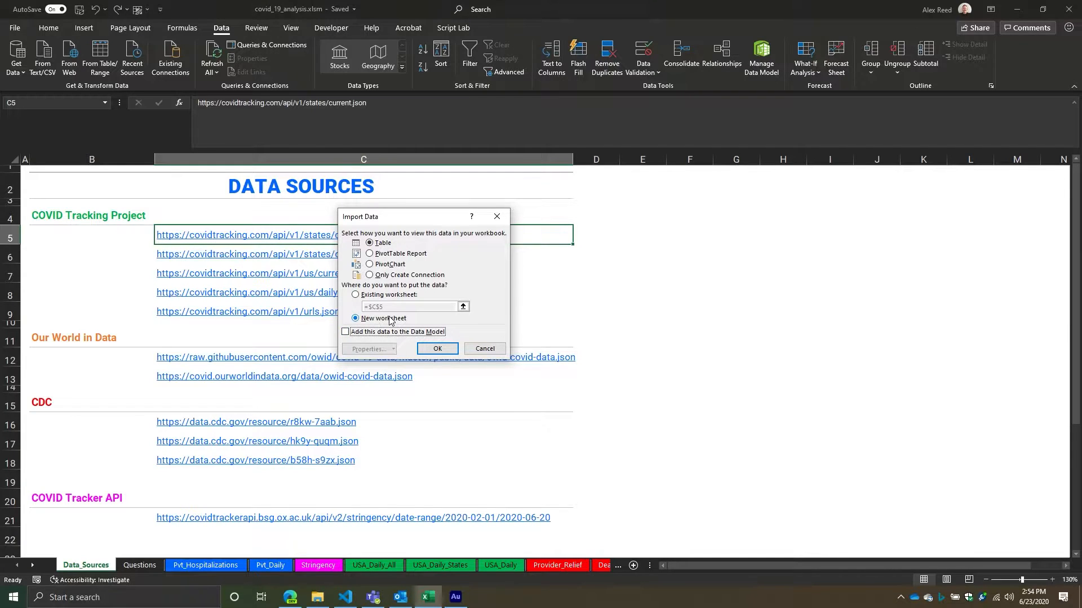
{"action": "left_click", "coordinate": [387, 276]}
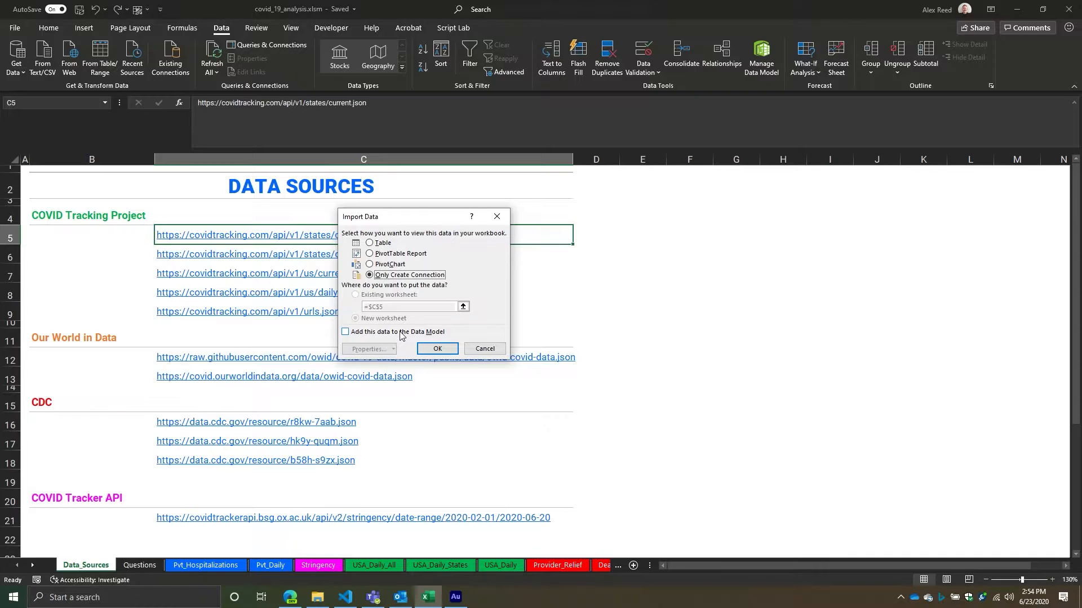
{"action": "left_click", "coordinate": [389, 243]}
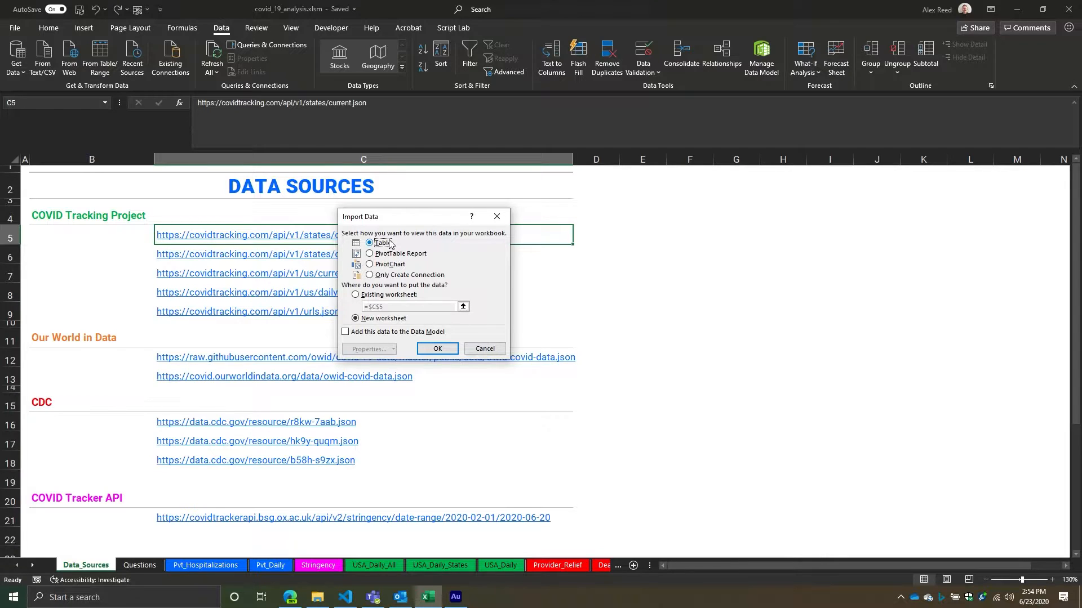
{"action": "left_click", "coordinate": [434, 349]}
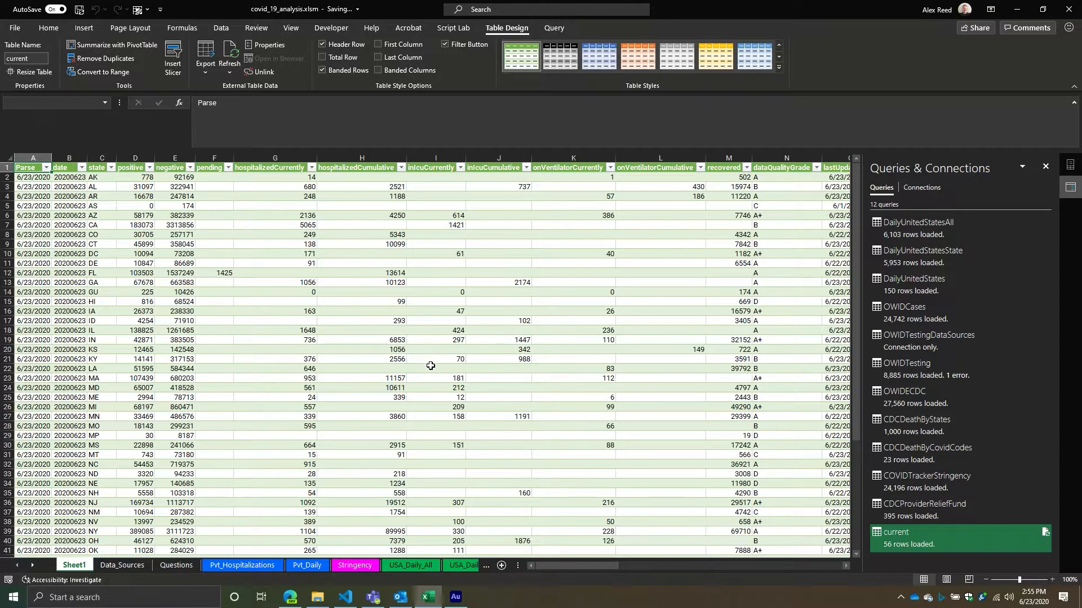
{"action": "mouse_move", "coordinate": [969, 270]}
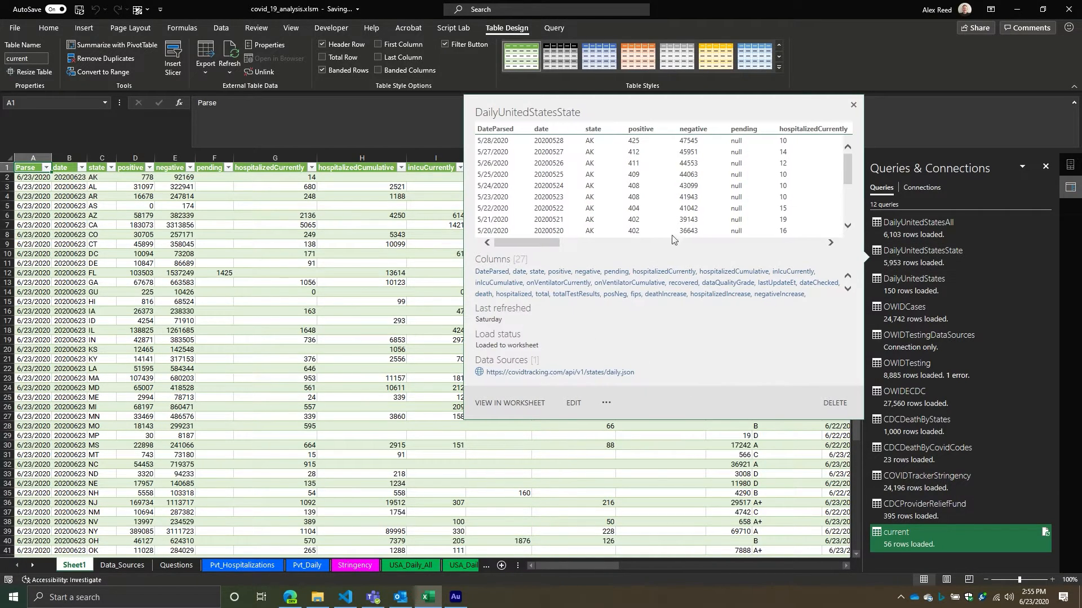
{"action": "left_click", "coordinate": [310, 250]}
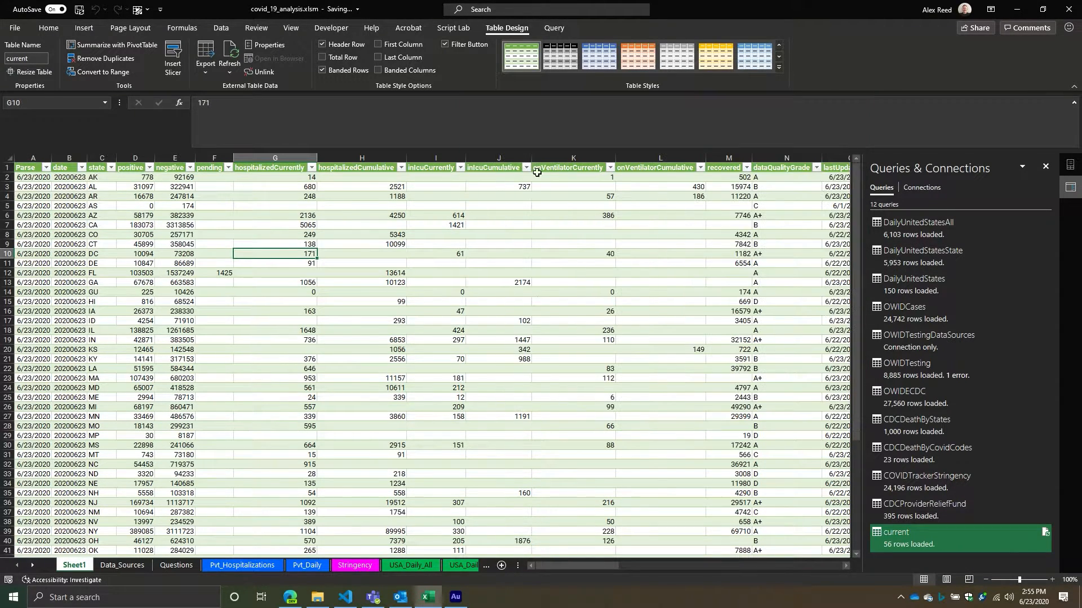
{"action": "left_click", "coordinate": [18, 167]}
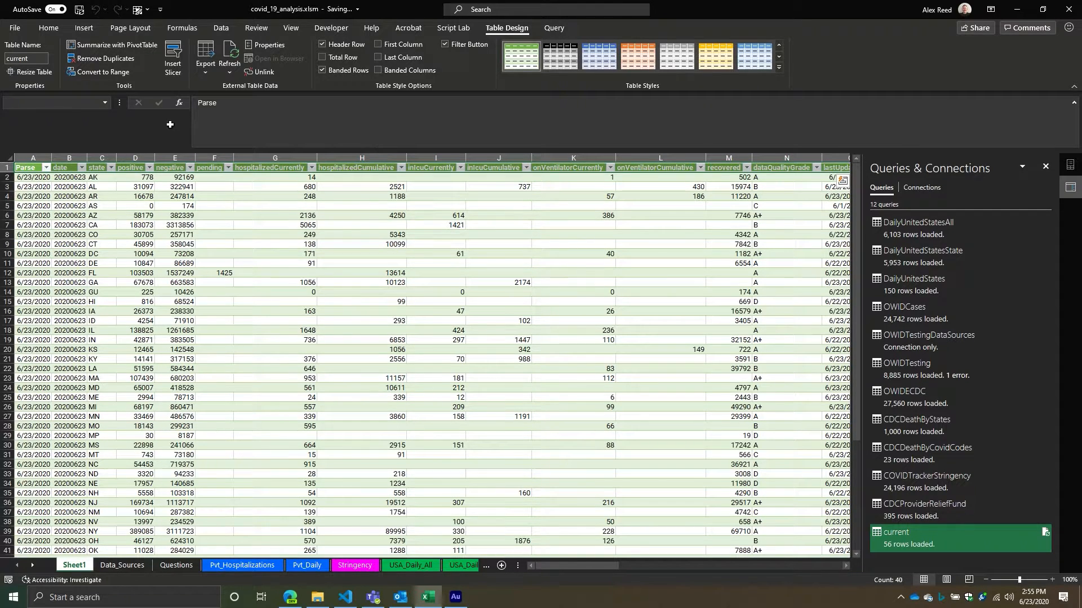
Turn off Adjust column width in the loaded table's external data properties.
{"action": "left_click", "coordinate": [126, 236]}
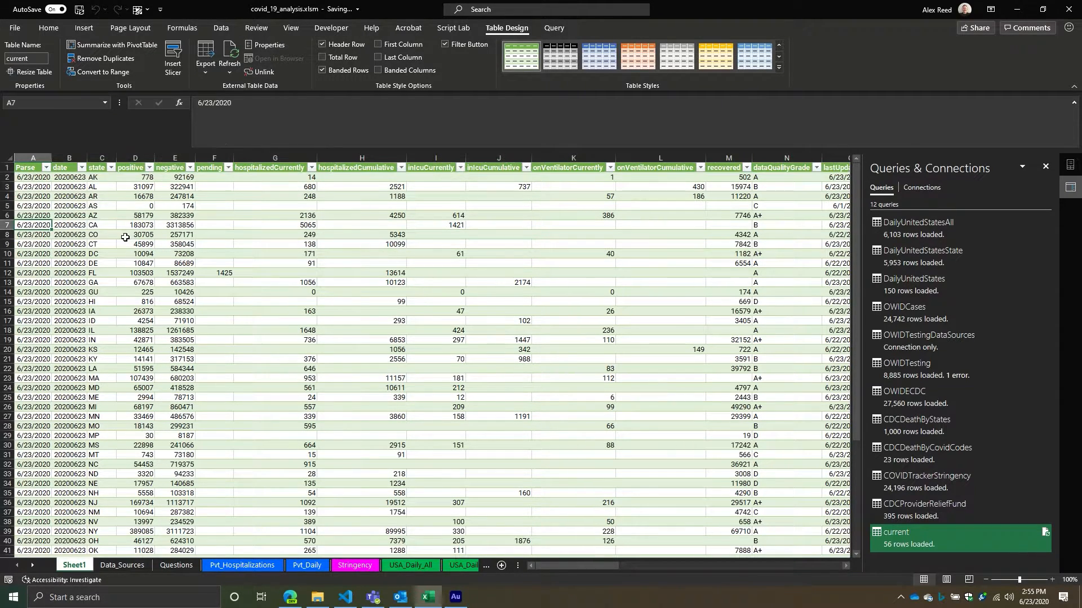
{"action": "left_click", "coordinate": [276, 45]}
{"action": "left_click", "coordinate": [381, 291]}
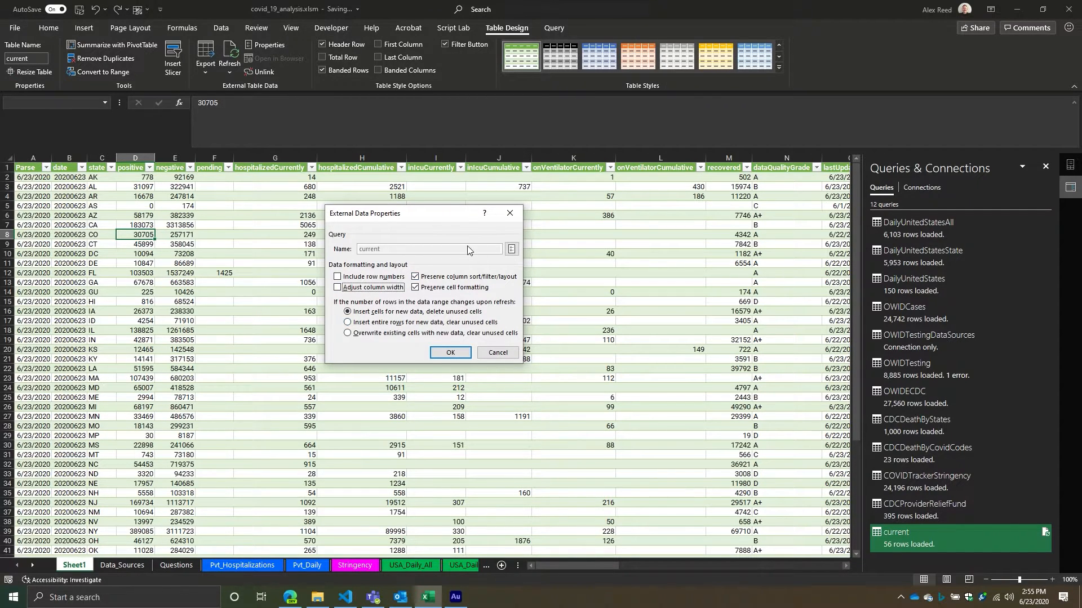
{"action": "left_click", "coordinate": [385, 288]}
{"action": "left_click", "coordinate": [364, 288]}
{"action": "left_click", "coordinate": [459, 353]}
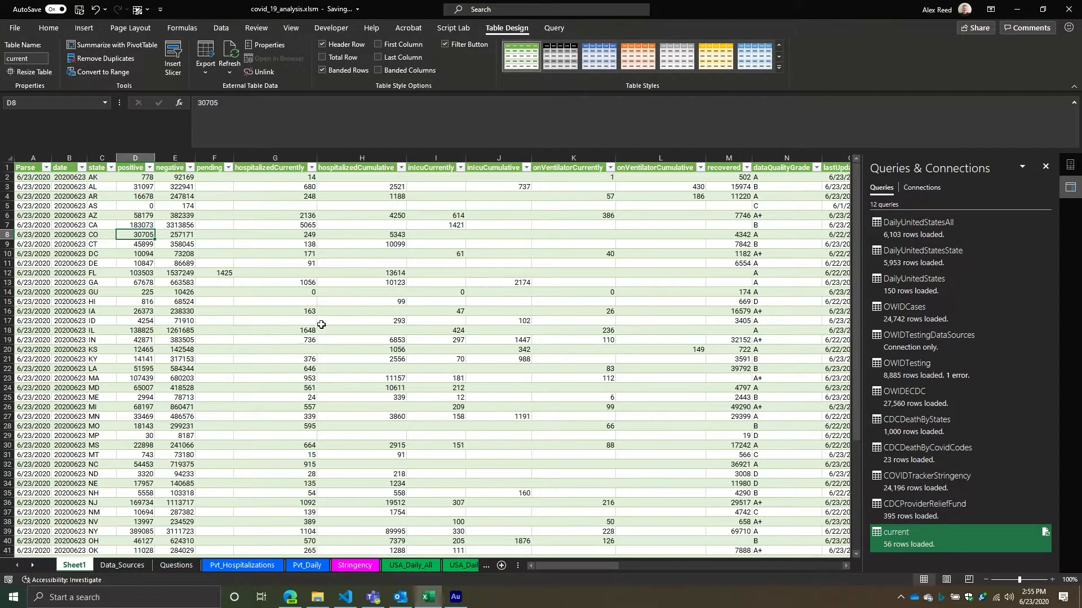
Widen the hospitalizedCurrently column and autofit it to its contents.
{"action": "left_click_drag", "start_coordinate": [316, 157], "coordinate": [421, 159]}
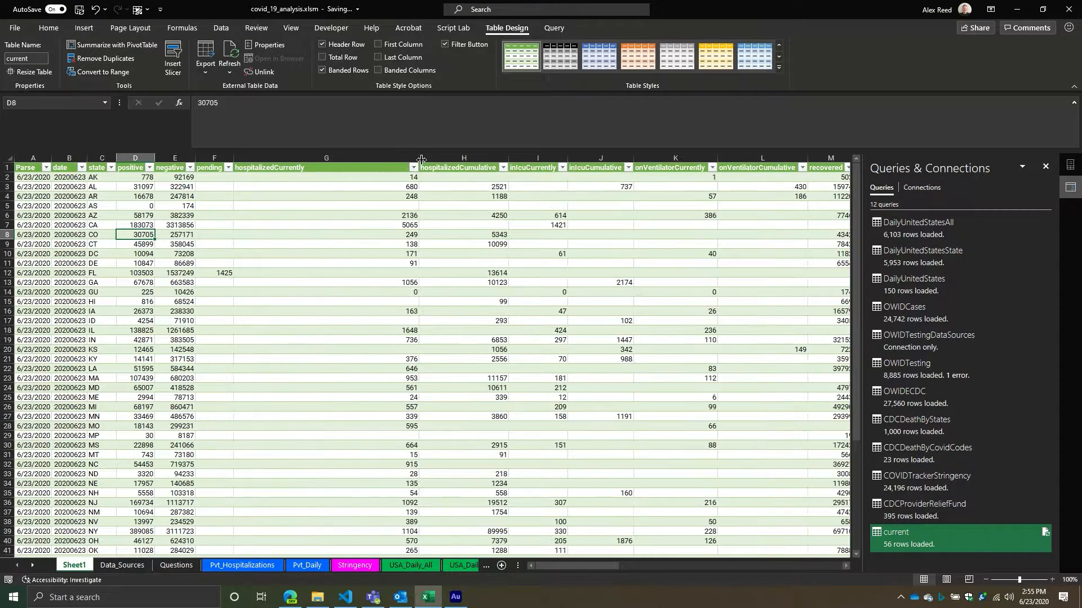
{"action": "double_click", "coordinate": [421, 159]}
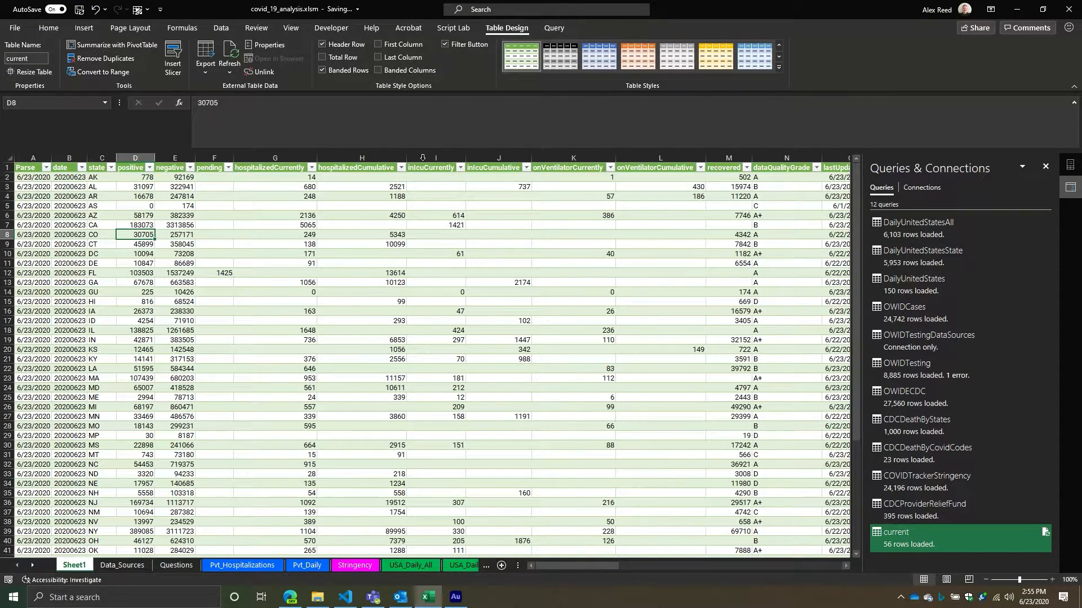
Apply the White, Table Style Light 15 style to the table.
{"action": "left_click", "coordinate": [779, 67]}
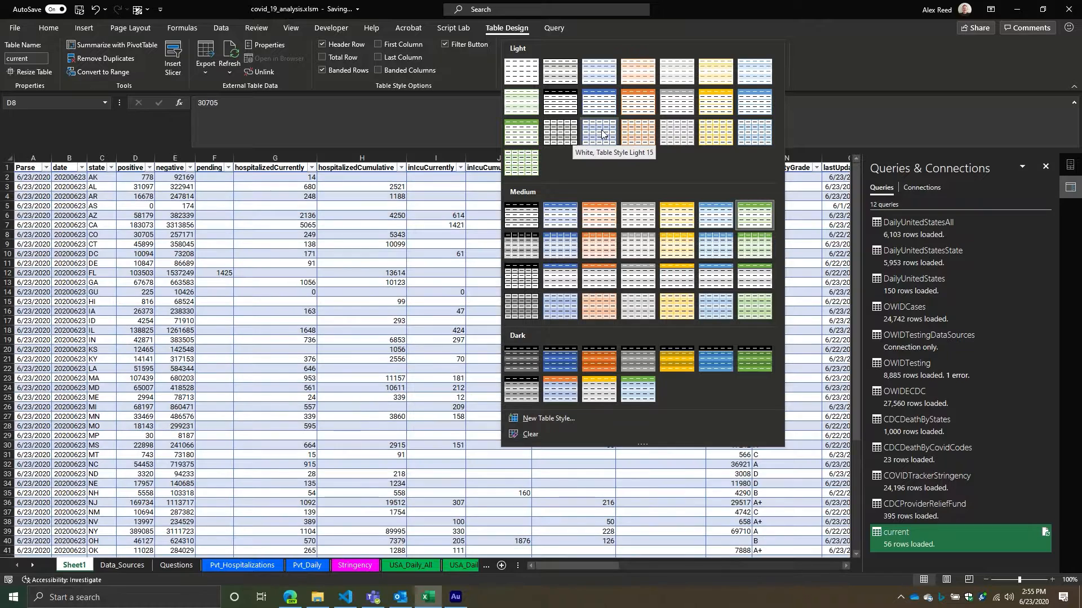
{"action": "left_click", "coordinate": [602, 134]}
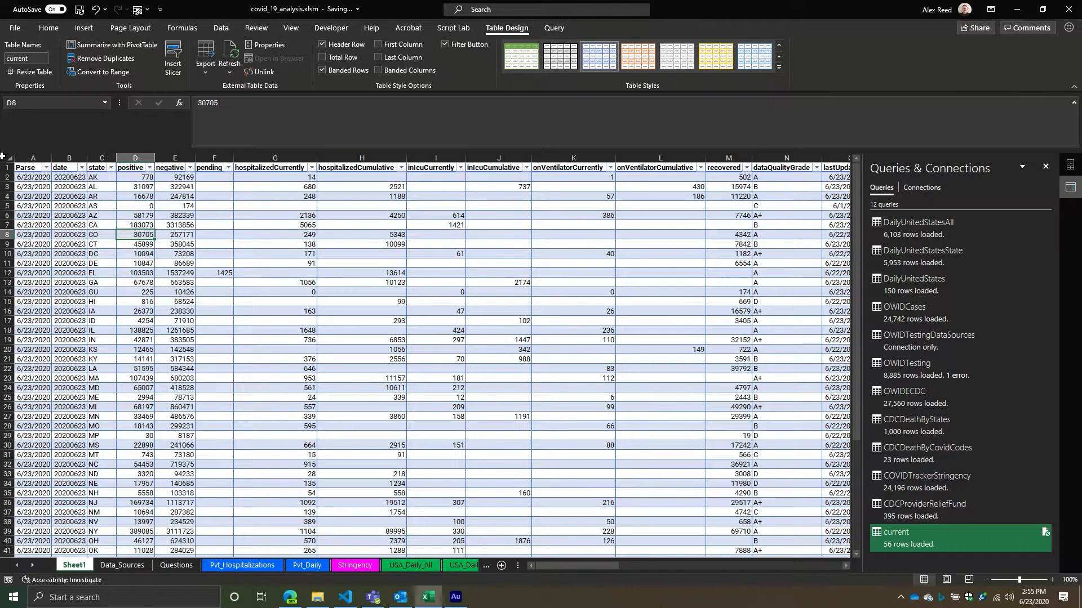
Set the row height of the whole sheet to 20 and vertically centre all cells.
{"action": "left_click", "coordinate": [3, 156]}
{"action": "right_click", "coordinate": [6, 201]}
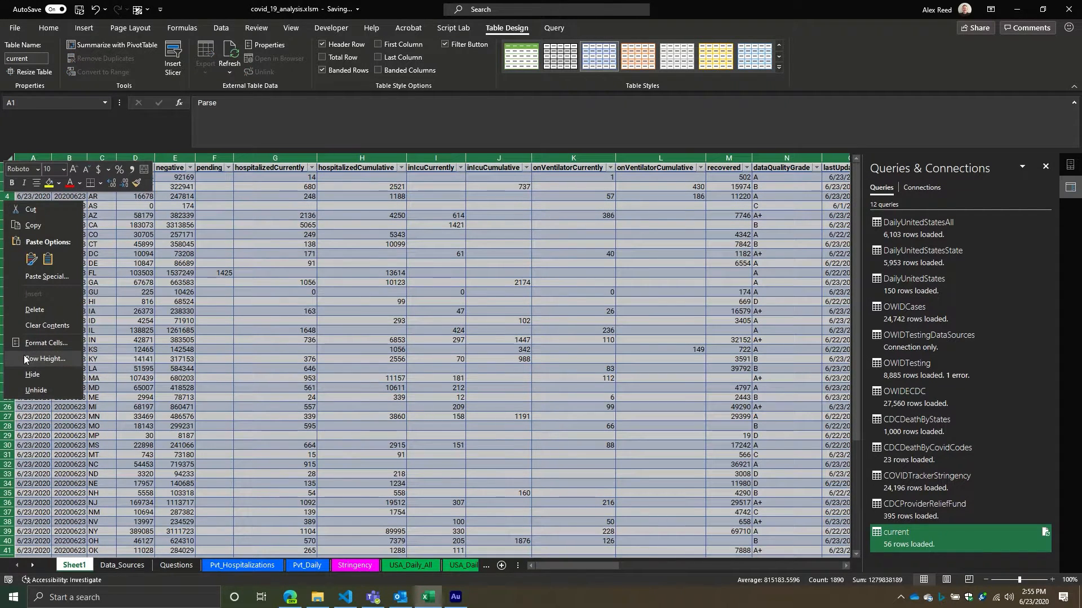
{"action": "left_click", "coordinate": [25, 359]}
{"action": "type", "text": "20"}
{"action": "key", "text": "Return"}
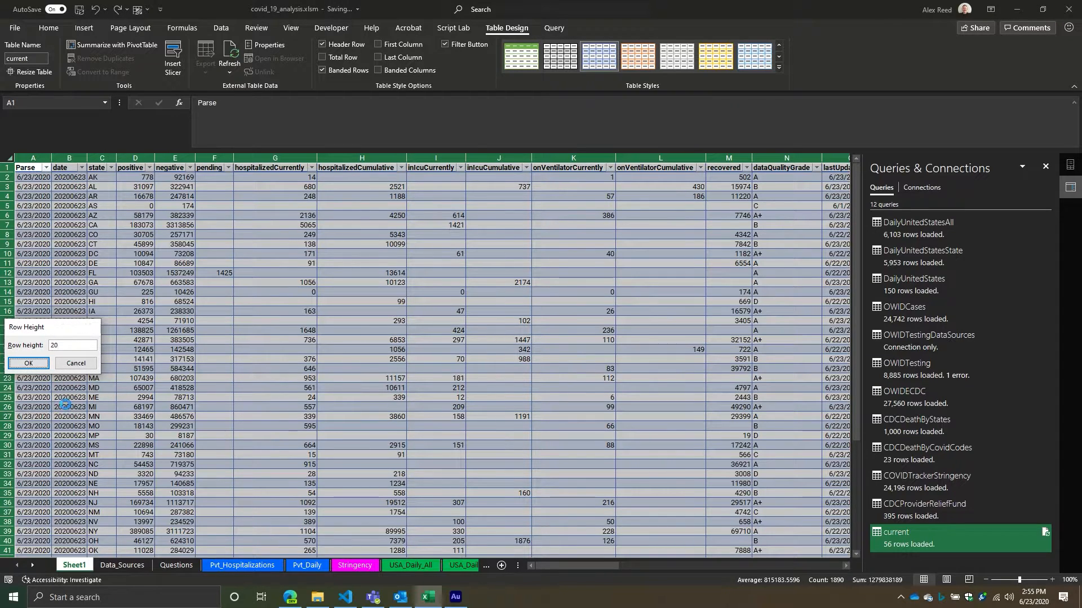
{"action": "left_click", "coordinate": [54, 29]}
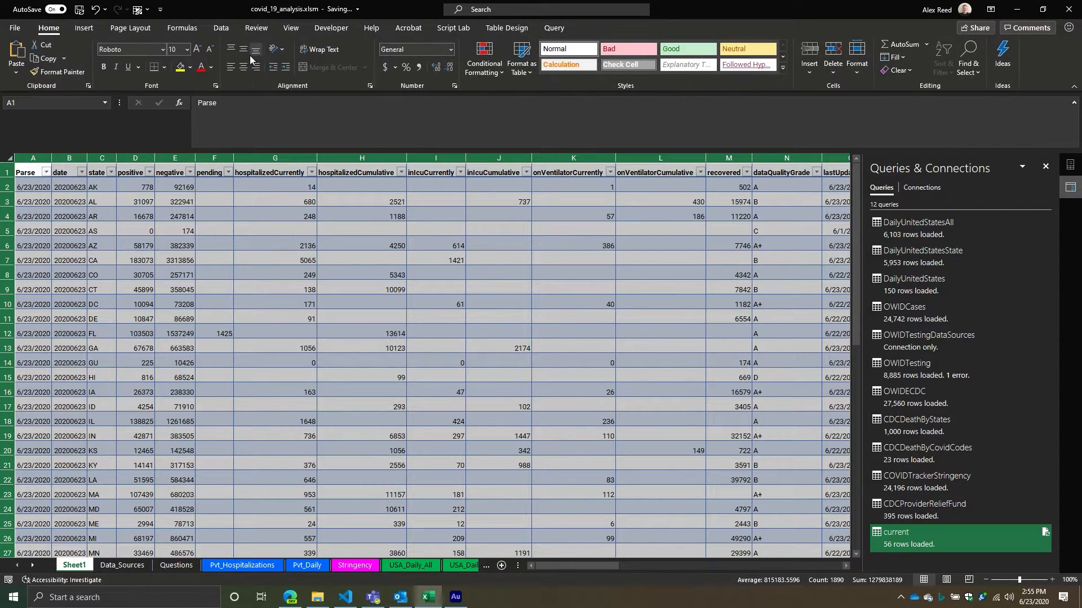
Look through the table's columns from the pending column across to the hospitalizedIncrease and hash columns.
{"action": "left_click", "coordinate": [204, 249]}
{"action": "key", "text": "Right"}
{"action": "key", "text": "Right"}
{"action": "key", "text": "Right"}
{"action": "key", "text": "Right"}
{"action": "key", "text": "Right"}
{"action": "key", "text": "Right"}
{"action": "key", "text": "Right"}
{"action": "key", "text": "Right"}
{"action": "key", "text": "Right"}
{"action": "key", "text": "Right"}
{"action": "key", "text": "Right"}
{"action": "key", "text": "Right"}
{"action": "key", "text": "Right"}
{"action": "key", "text": "Right"}
{"action": "key", "text": "Right"}
{"action": "key", "text": "Right"}
{"action": "key", "text": "Right"}
{"action": "key", "text": "Right"}
{"action": "key", "text": "Right"}
{"action": "key", "text": "Right"}
{"action": "key", "text": "Right"}
{"action": "key", "text": "Right"}
{"action": "key", "text": "Right"}
{"action": "key", "text": "Right"}
{"action": "key", "text": "Right"}
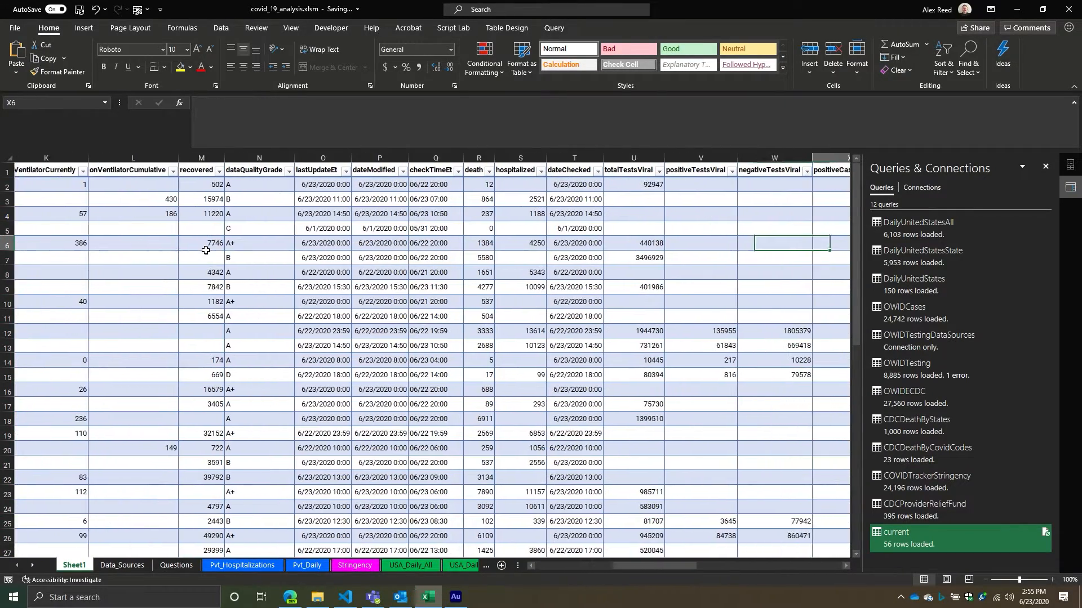
{"action": "key", "text": "Right"}
{"action": "key", "text": "Right"}
{"action": "key", "text": "Right"}
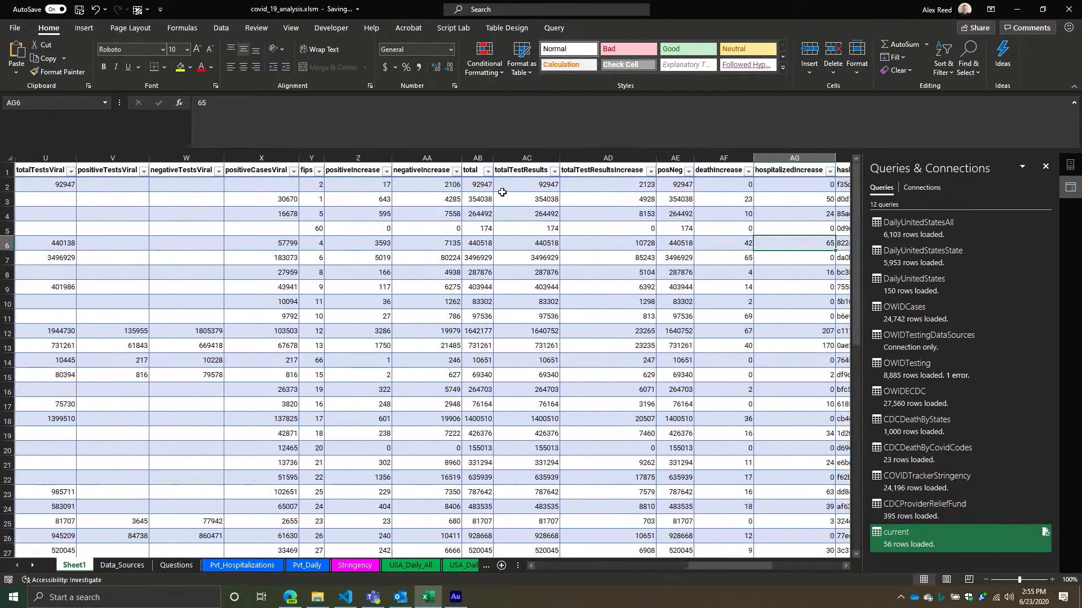
{"action": "left_click", "coordinate": [587, 195]}
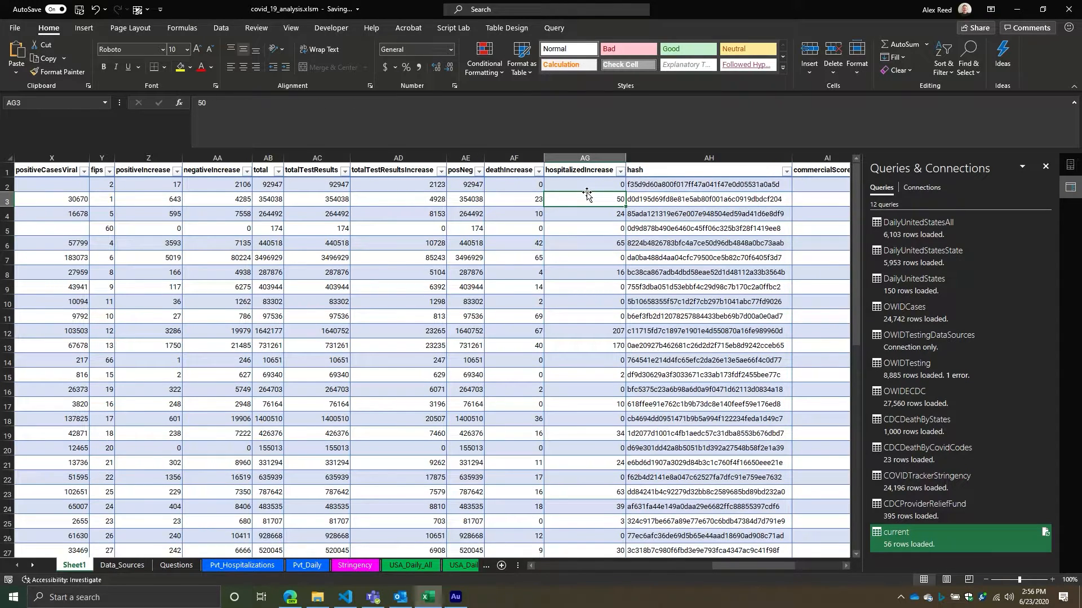
Look through the table's remaining columns from negativeIncrease across to the grade column at its end.
{"action": "left_click", "coordinate": [235, 174]}
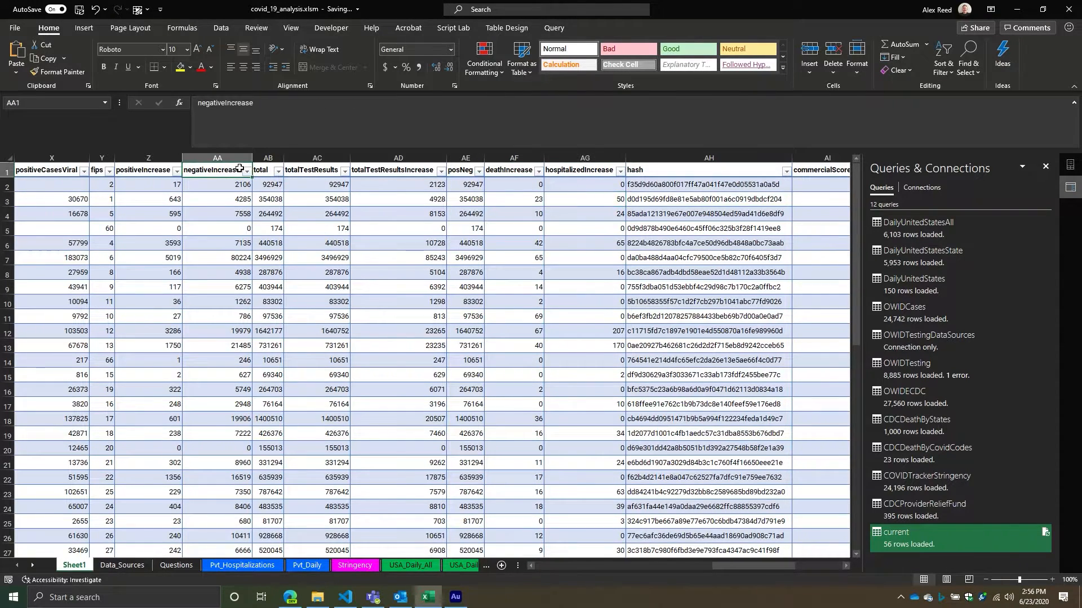
{"action": "left_click", "coordinate": [263, 165]}
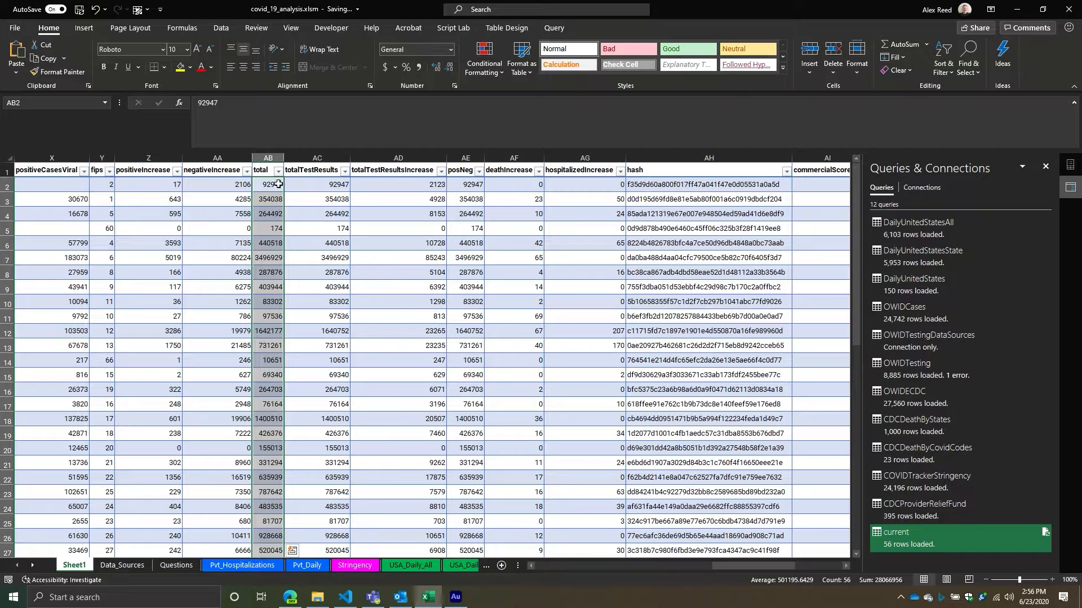
{"action": "key", "text": "Left"}
{"action": "key", "text": "Left"}
{"action": "key", "text": "Left"}
{"action": "key", "text": "Left"}
{"action": "key", "text": "Right"}
{"action": "key", "text": "Right"}
{"action": "key", "text": "Right"}
{"action": "key", "text": "Right"}
{"action": "key", "text": "Right"}
{"action": "key", "text": "Right"}
{"action": "key", "text": "Right"}
{"action": "key", "text": "Right"}
{"action": "key", "text": "Right"}
{"action": "key", "text": "Right"}
{"action": "key", "text": "Right"}
{"action": "key", "text": "Right"}
{"action": "key", "text": "Right"}
{"action": "key", "text": "Right"}
{"action": "key", "text": "Right"}
{"action": "key", "text": "Right"}
{"action": "key", "text": "Right"}
{"action": "key", "text": "Right"}
{"action": "key", "text": "Right"}
{"action": "key", "text": "Right"}
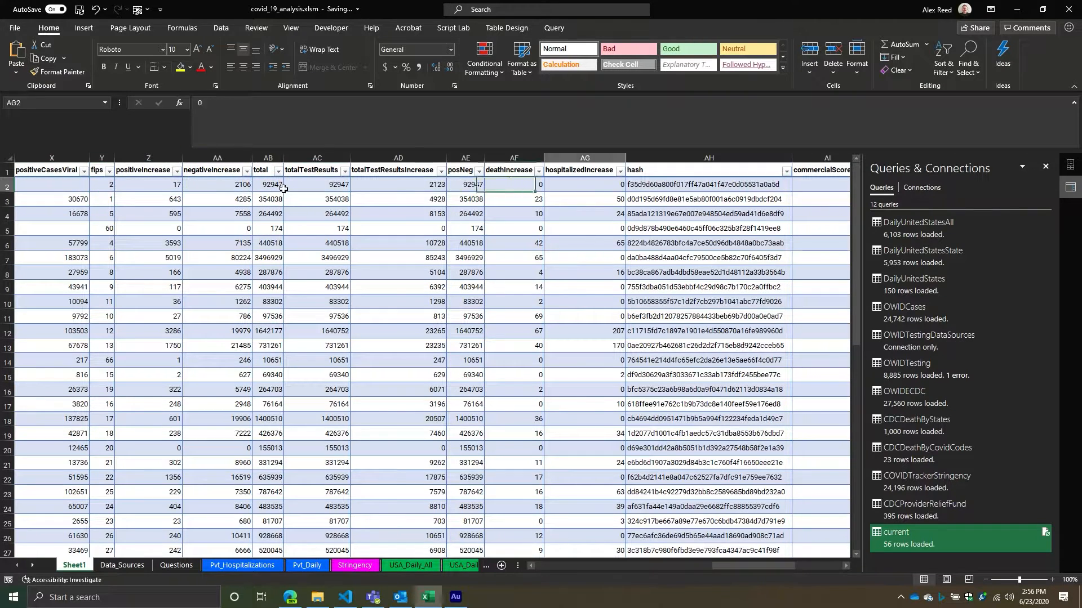
{"action": "key", "text": "Right"}
{"action": "left_click", "coordinate": [548, 185]}
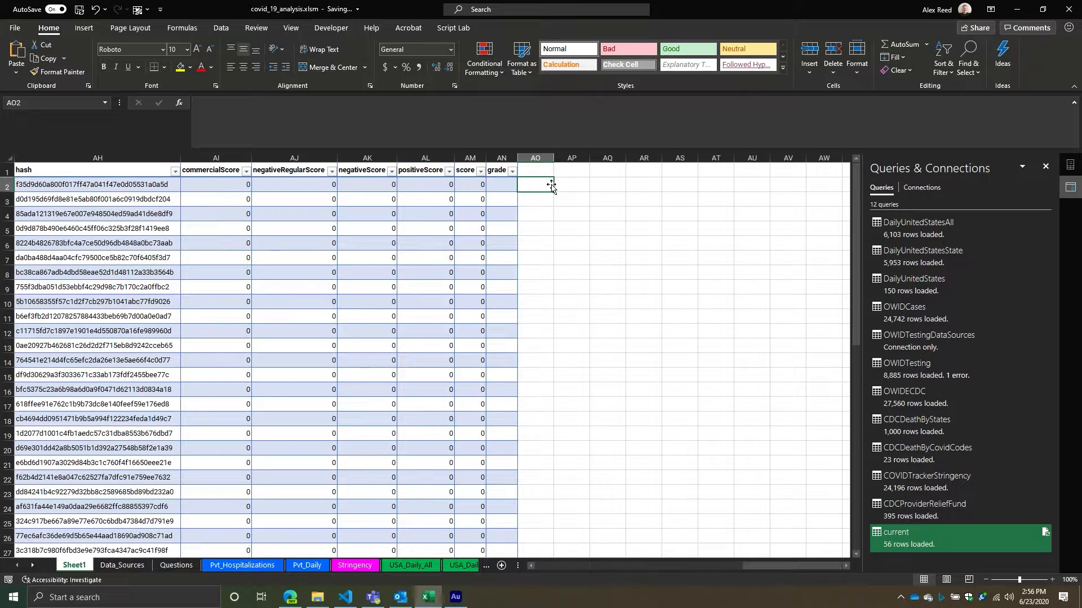
Create a PivotTable from the current table on a new worksheet.
{"action": "left_click", "coordinate": [418, 217]}
{"action": "left_click", "coordinate": [519, 27]}
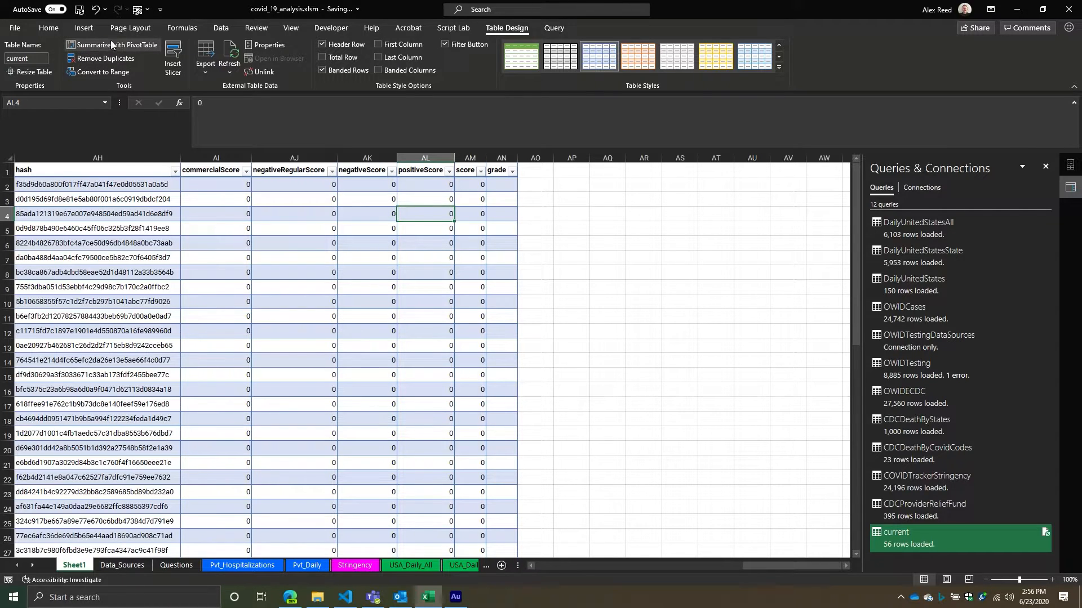
{"action": "left_click", "coordinate": [147, 43]}
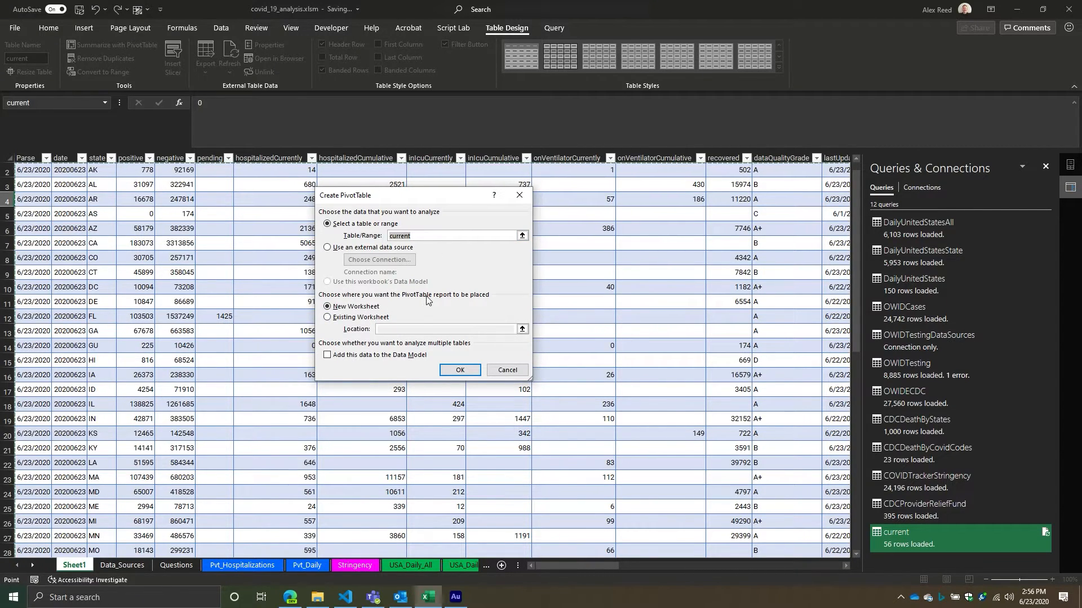
{"action": "left_click", "coordinate": [355, 307]}
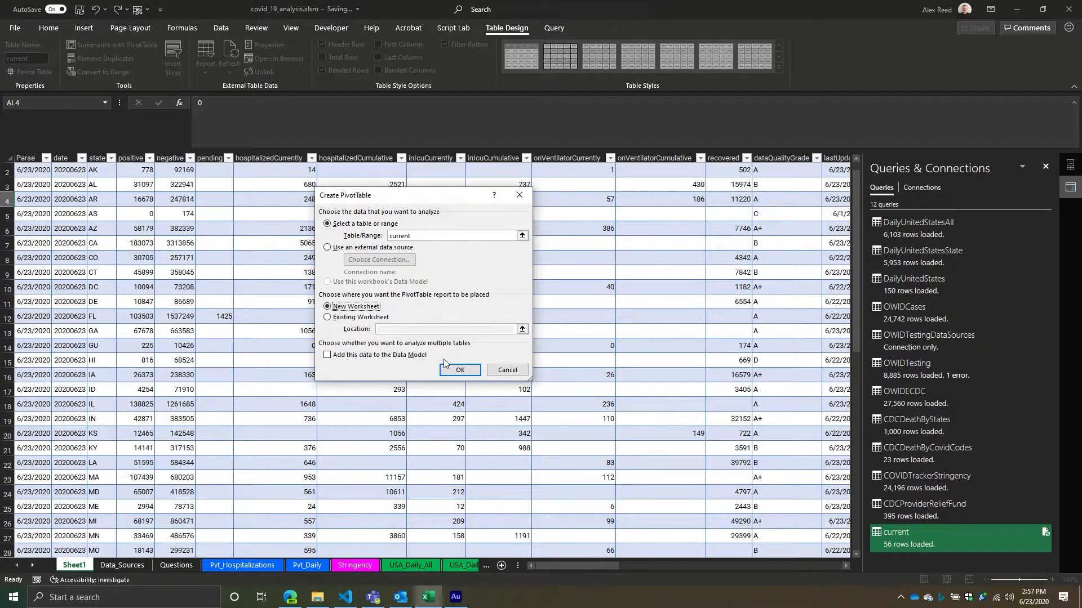
{"action": "left_click", "coordinate": [449, 372]}
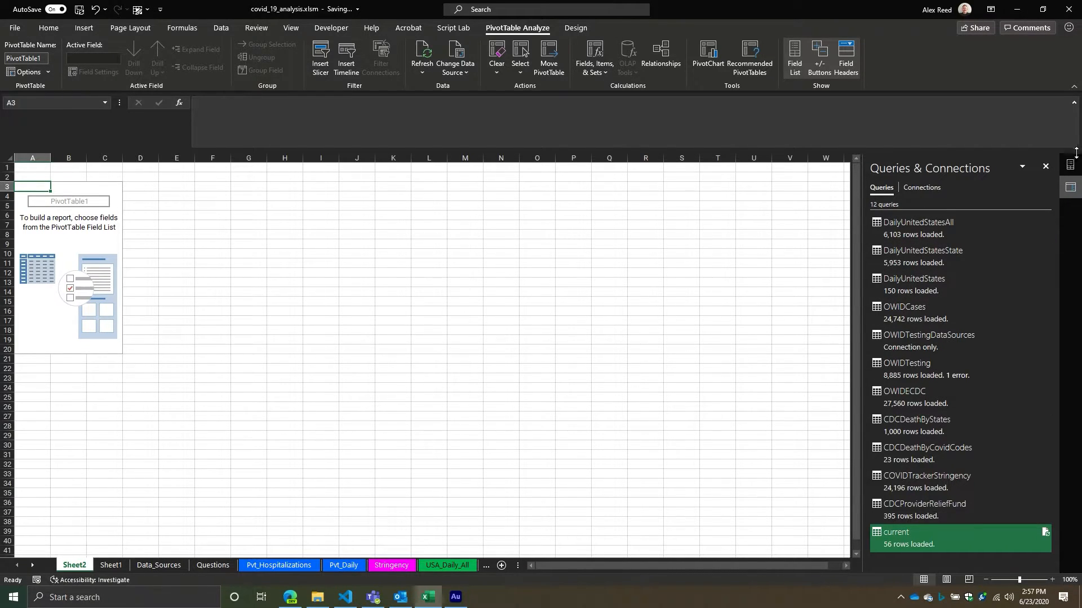
Zoom the PivotTable sheet to 130% and display the field list for the empty PivotTable.
{"action": "left_click", "coordinate": [708, 184]}
{"action": "scroll", "coordinate": [706, 184], "scroll_direction": "up", "scroll_amount": 1, "text": "ctrl"}
{"action": "scroll", "coordinate": [707, 185], "scroll_direction": "up", "scroll_amount": 1, "text": "ctrl"}
{"action": "left_click_drag", "start_coordinate": [656, 566], "coordinate": [521, 562]}
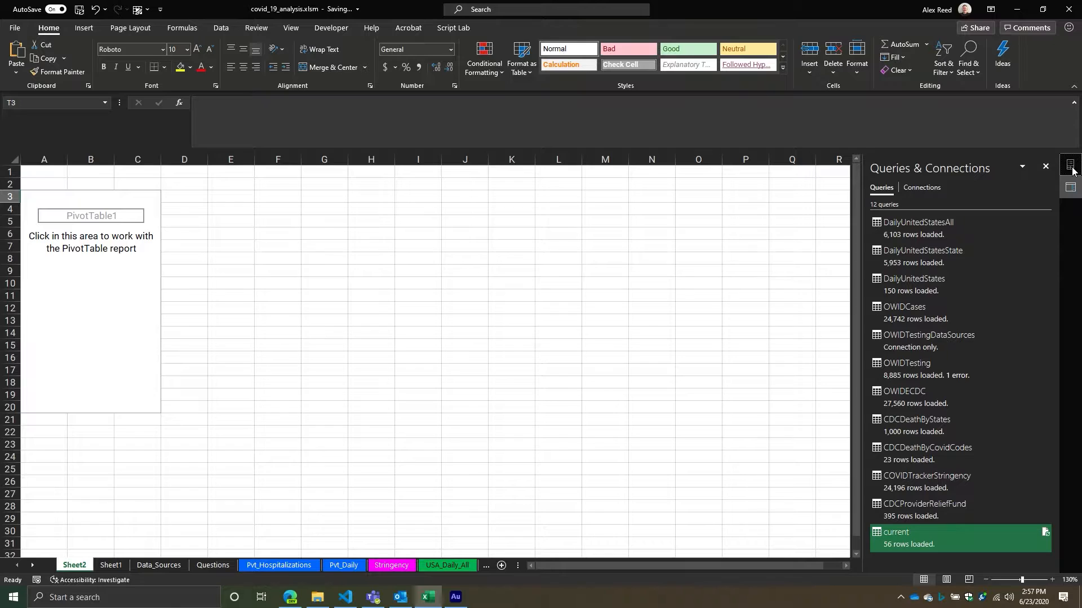
{"action": "left_click", "coordinate": [1071, 188]}
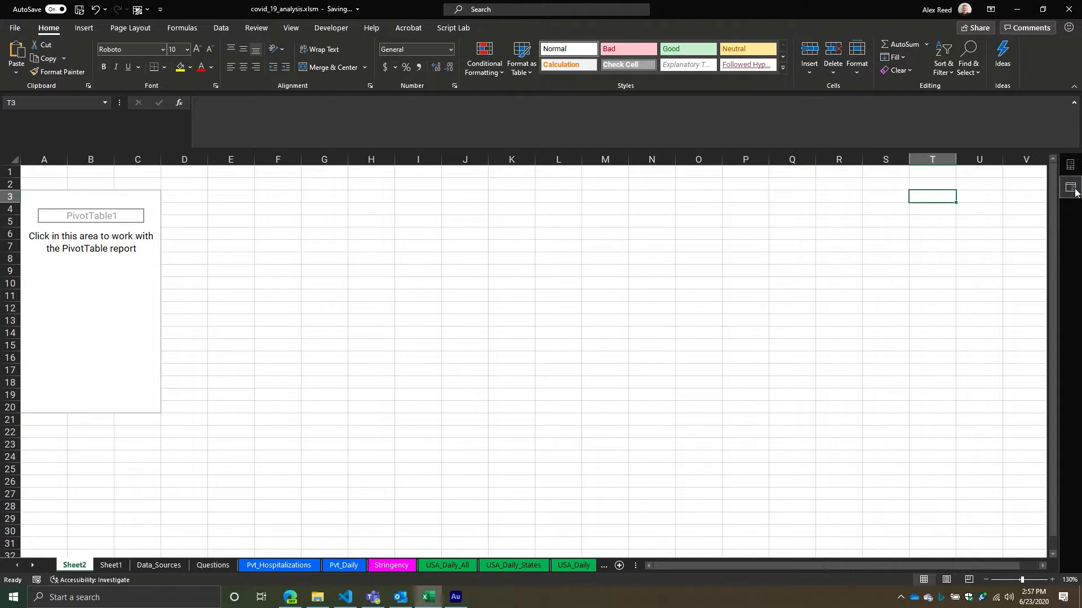
{"action": "left_click", "coordinate": [1074, 190]}
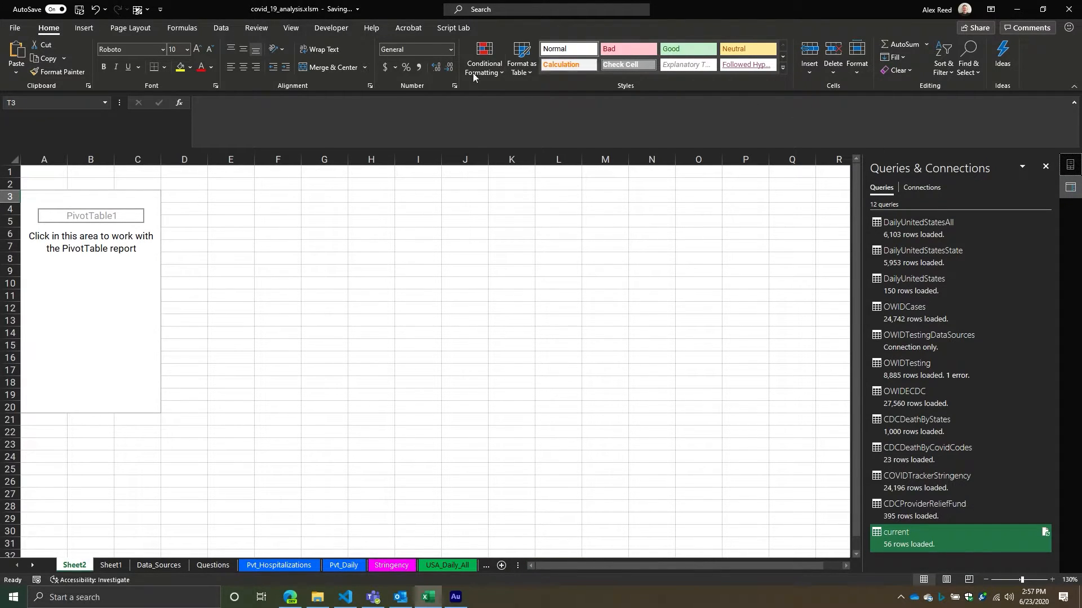
{"action": "left_click", "coordinate": [44, 237]}
{"action": "left_click", "coordinate": [1070, 164]}
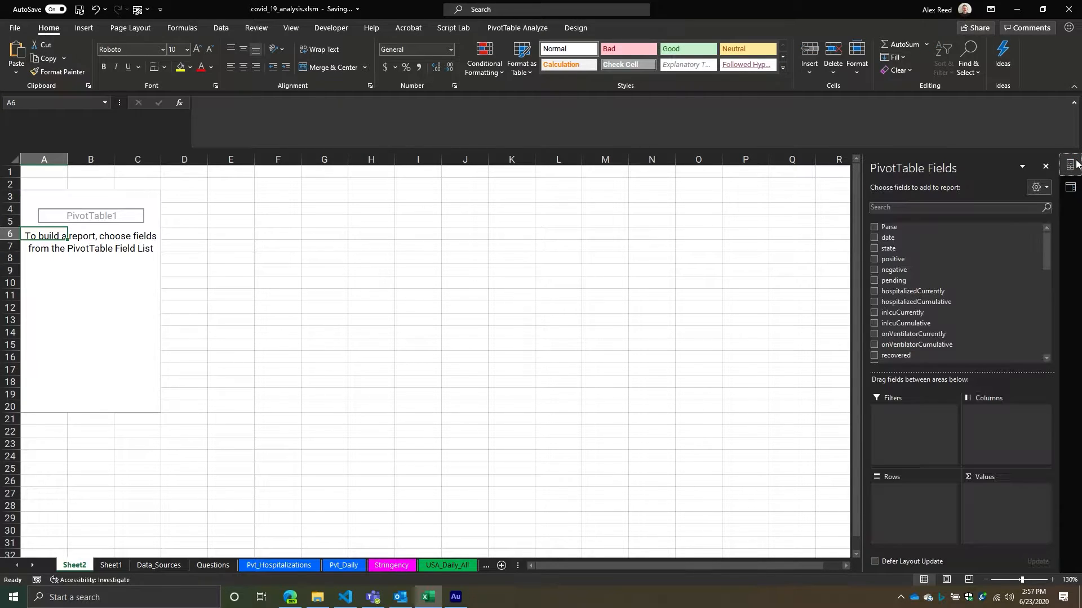
{"action": "left_click_drag", "start_coordinate": [71, 282], "coordinate": [341, 333]}
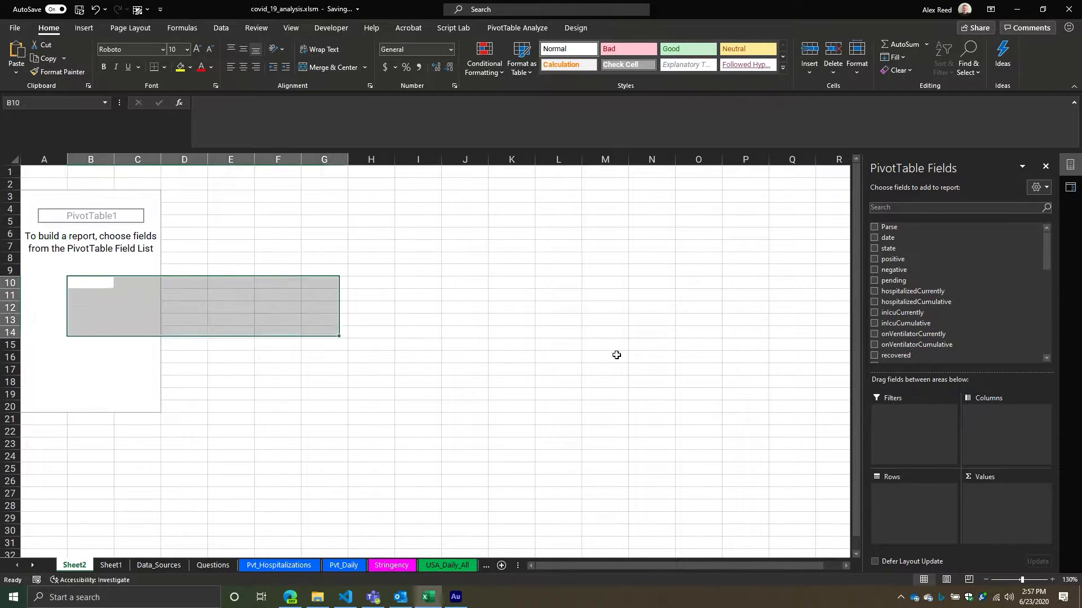
{"action": "left_click", "coordinate": [34, 213]}
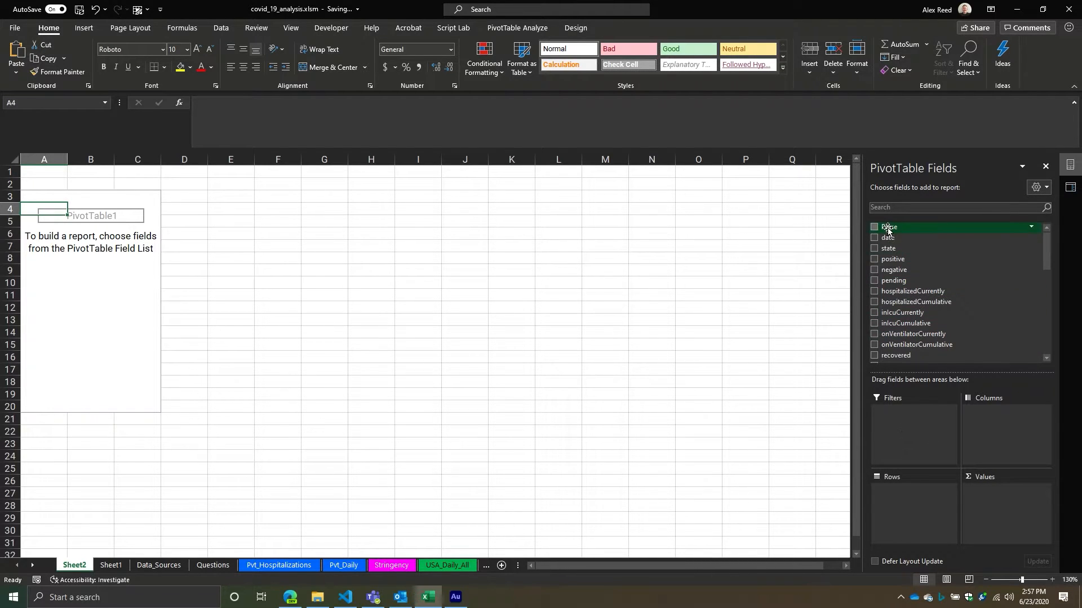
Put Parse in the PivotTable rows, state in the columns, and negative and positive as summed values stacked in the rows.
{"action": "left_click_drag", "start_coordinate": [879, 294], "coordinate": [953, 501]}
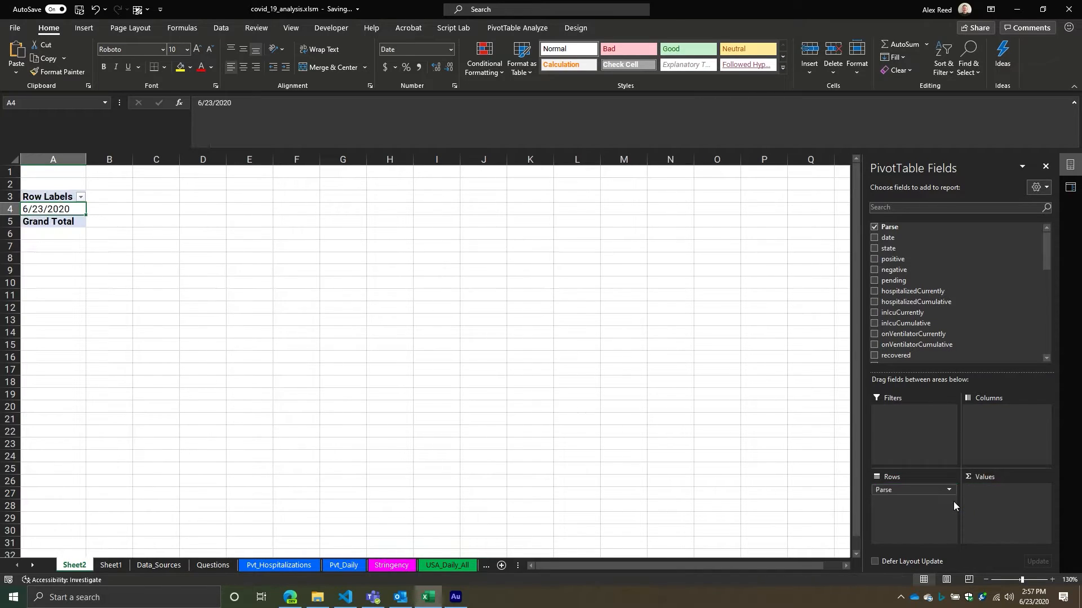
{"action": "left_click_drag", "start_coordinate": [910, 247], "coordinate": [991, 420]}
{"action": "left_click_drag", "start_coordinate": [907, 264], "coordinate": [991, 496]}
{"action": "left_click_drag", "start_coordinate": [913, 270], "coordinate": [1007, 505]}
{"action": "left_click_drag", "start_coordinate": [908, 506], "coordinate": [1003, 503]}
{"action": "left_click_drag", "start_coordinate": [986, 423], "coordinate": [933, 497]}
Review the PivotTable's remaining fields and the recommended PivotTables, closing the recommendations without choosing one.
{"action": "left_click_drag", "start_coordinate": [189, 233], "coordinate": [183, 248]}
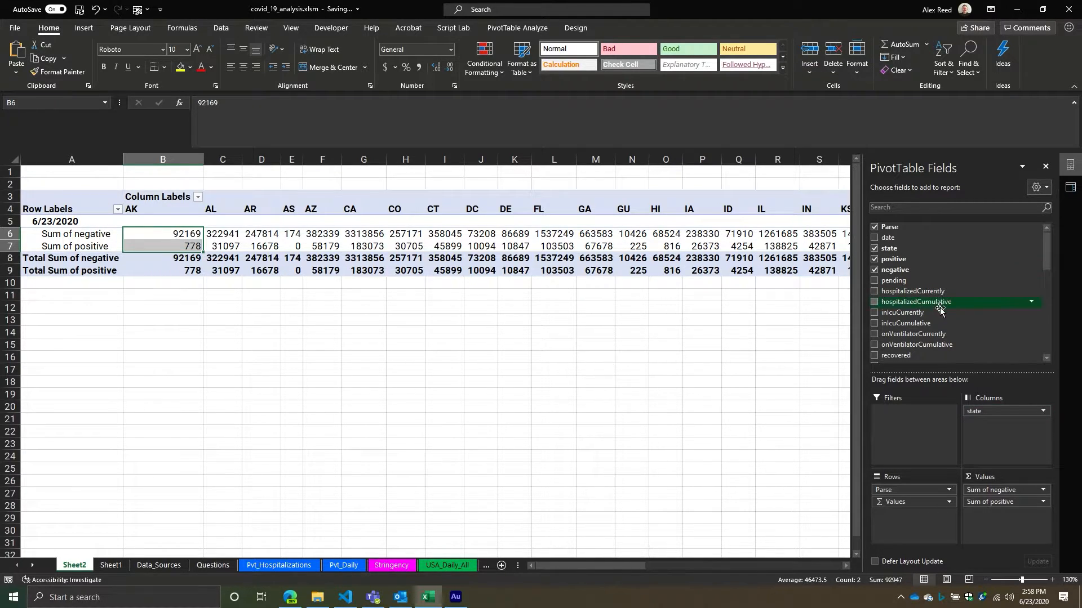
{"action": "scroll", "coordinate": [931, 322], "scroll_direction": "down", "scroll_amount": 1}
{"action": "scroll", "coordinate": [924, 327], "scroll_direction": "down", "scroll_amount": 4}
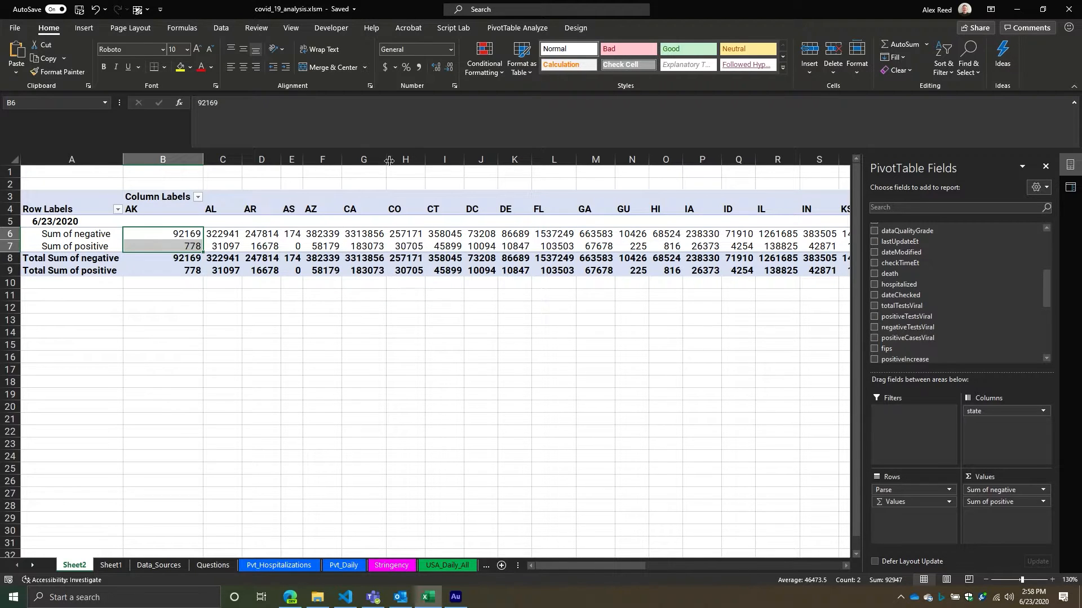
{"action": "left_click", "coordinate": [521, 29]}
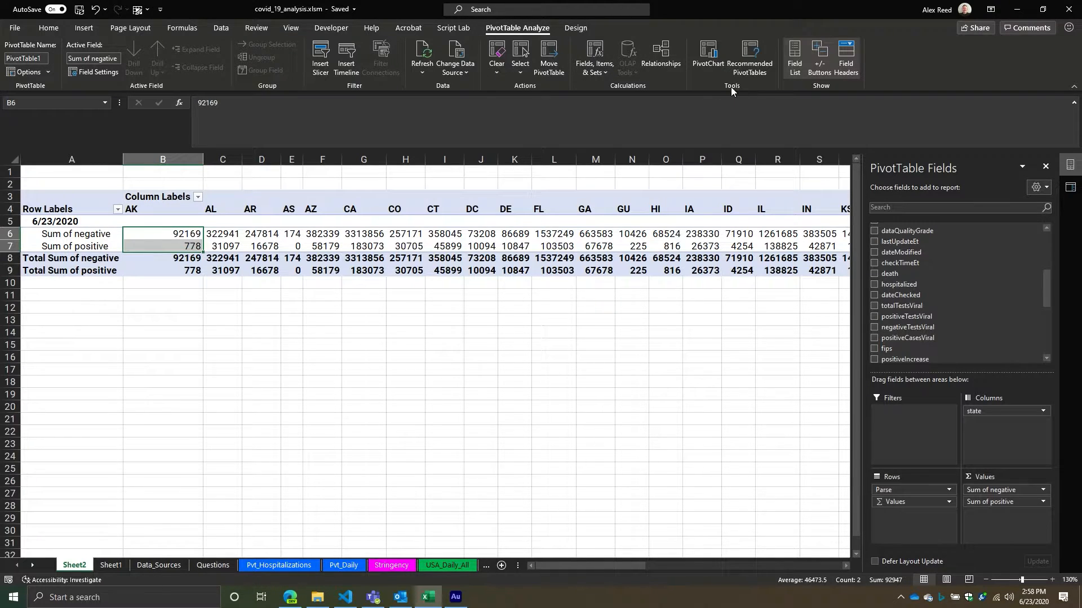
{"action": "left_click", "coordinate": [749, 59]}
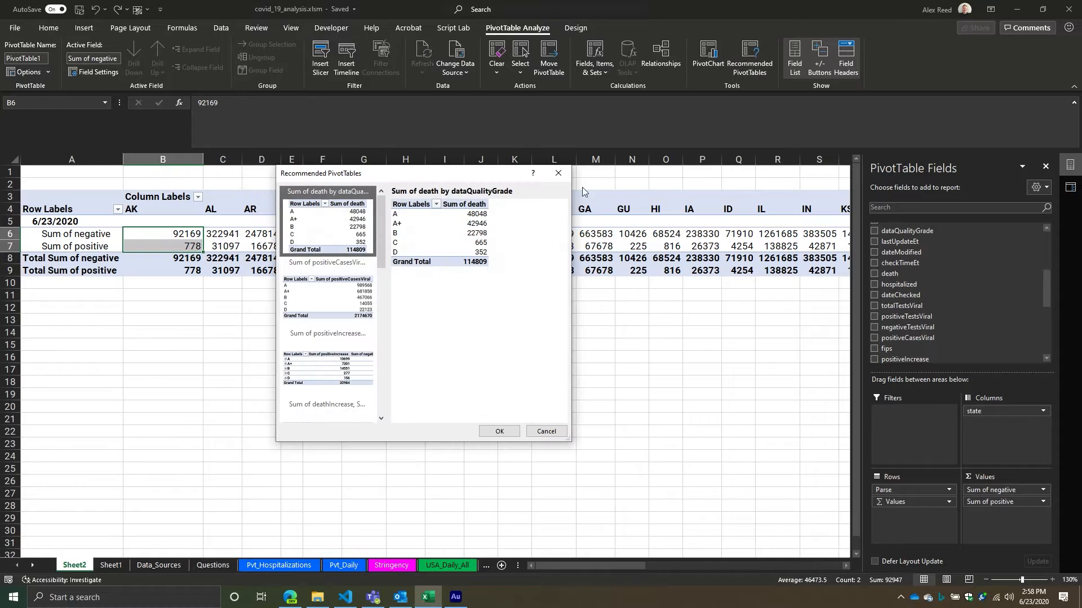
{"action": "left_click", "coordinate": [341, 307]}
{"action": "left_click", "coordinate": [326, 371]}
{"action": "left_click", "coordinate": [321, 317]}
{"action": "left_click", "coordinate": [314, 248]}
{"action": "scroll", "coordinate": [337, 327], "scroll_direction": "down", "scroll_amount": 7}
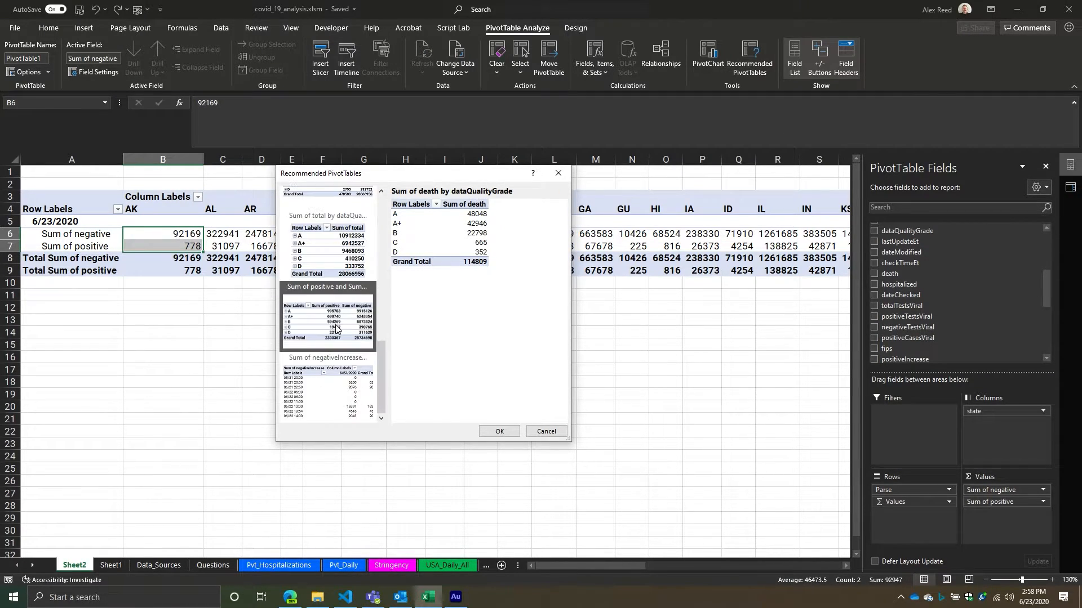
{"action": "left_click", "coordinate": [546, 432]}
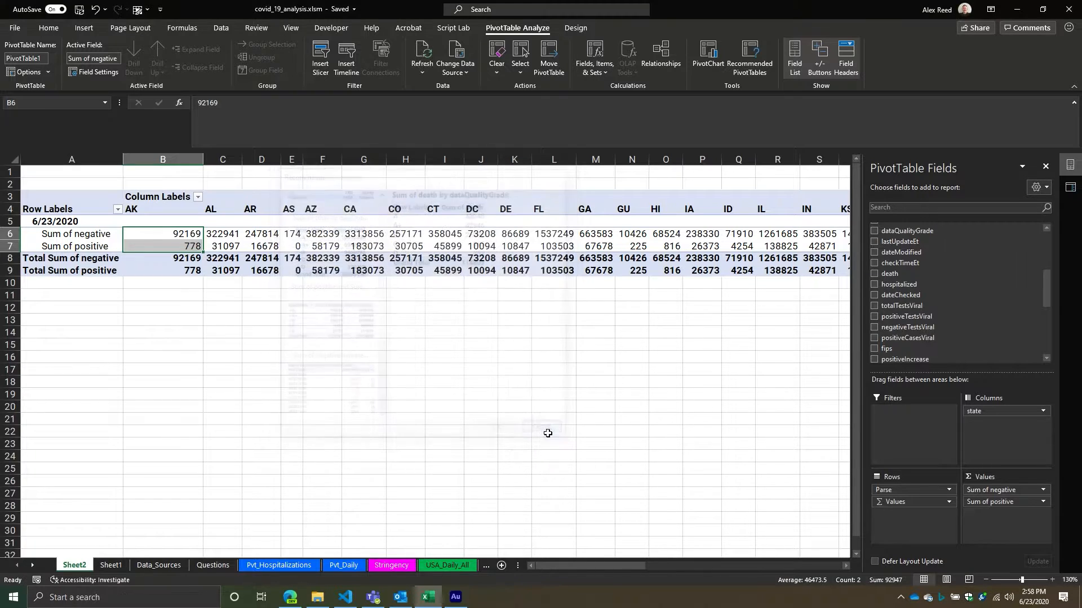
Insert a Line PivotChart from the PivotTable and place it just below the pivot data.
{"action": "left_click", "coordinate": [719, 68]}
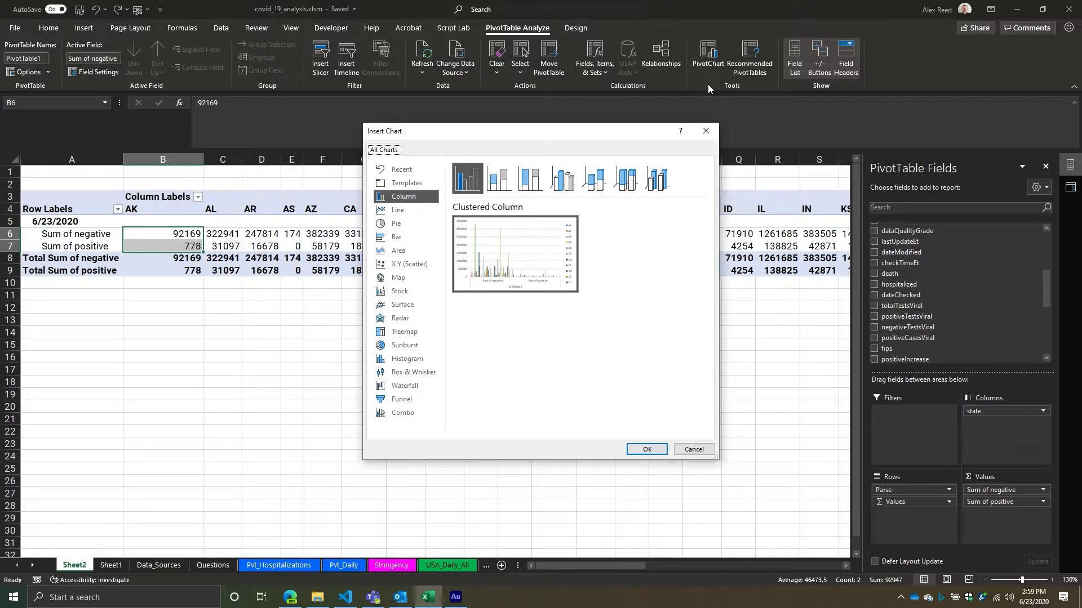
{"action": "left_click", "coordinate": [411, 209]}
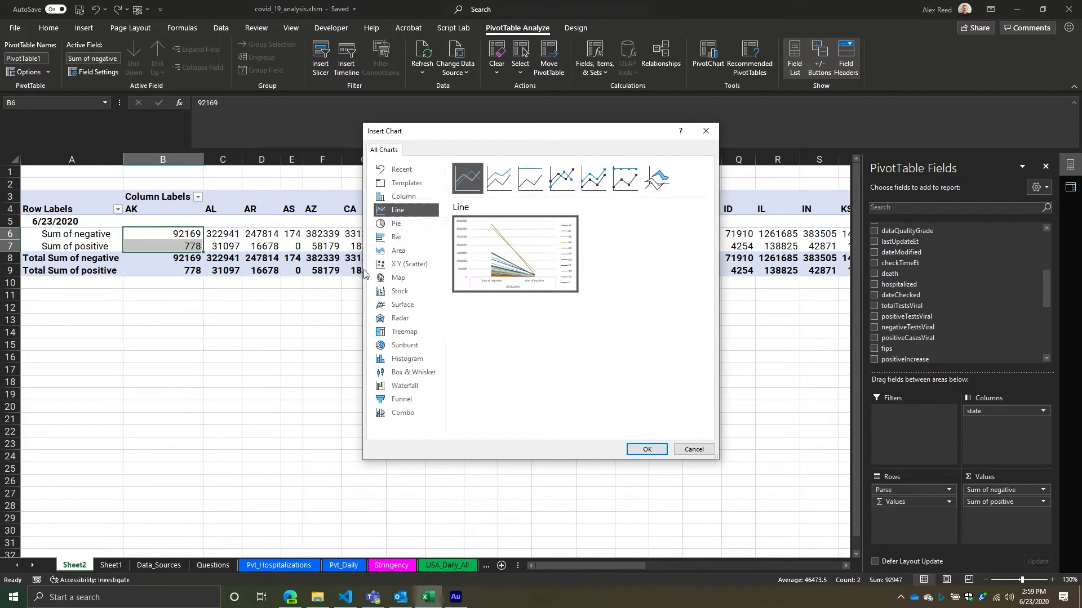
{"action": "left_click", "coordinate": [644, 449]}
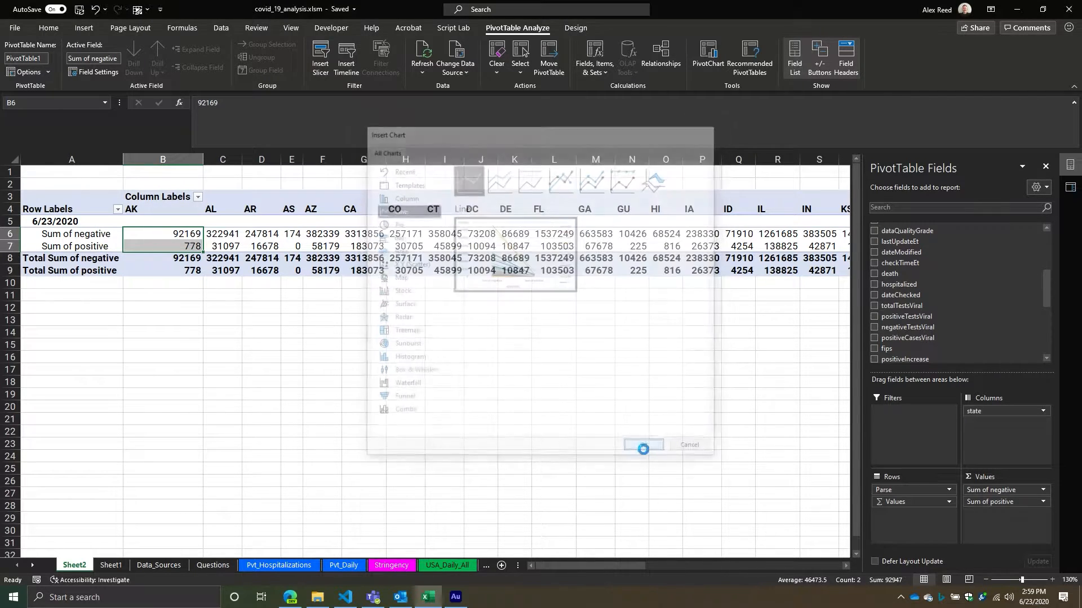
{"action": "left_click_drag", "start_coordinate": [425, 268], "coordinate": [334, 284]}
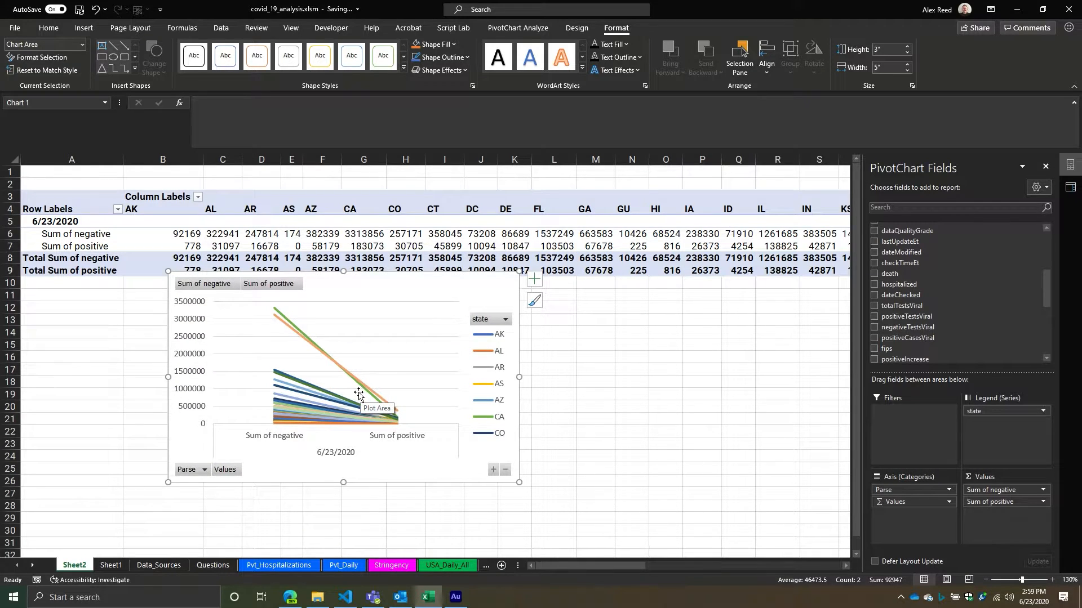
Move the PivotChart from Sheet2 to a new worksheet and enlarge it to span about columns B to M, rows 2 to 21.
{"action": "left_click", "coordinate": [502, 565]}
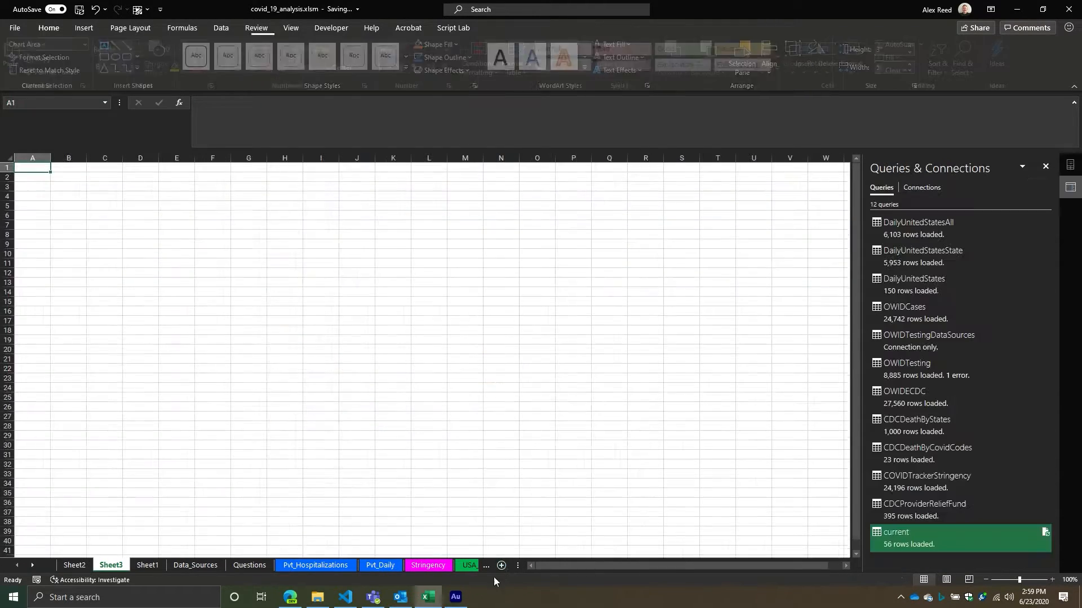
{"action": "left_click", "coordinate": [79, 565]}
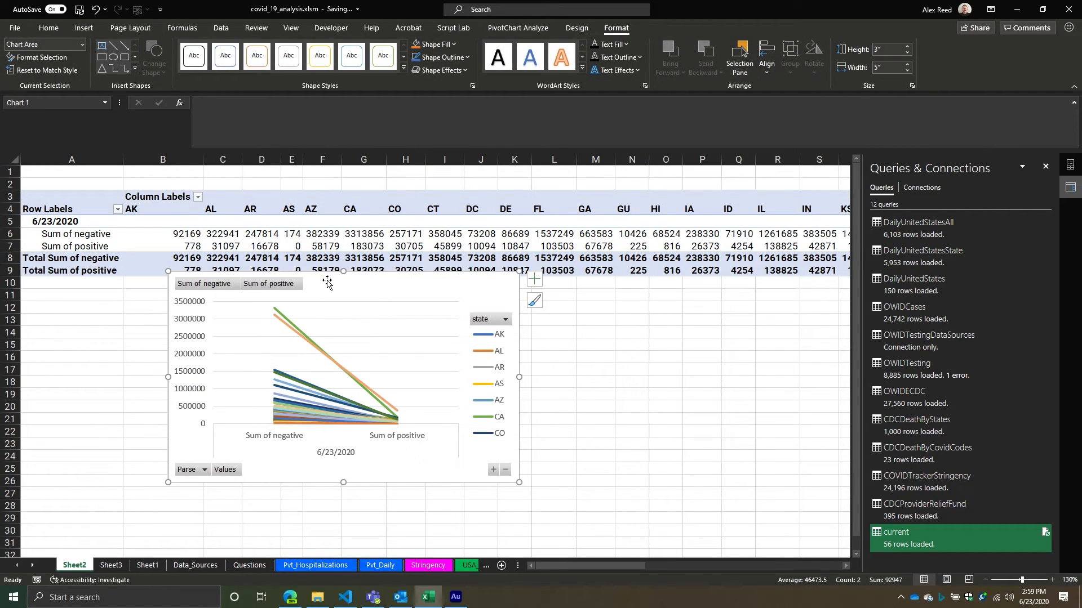
{"action": "key", "text": "Delete"}
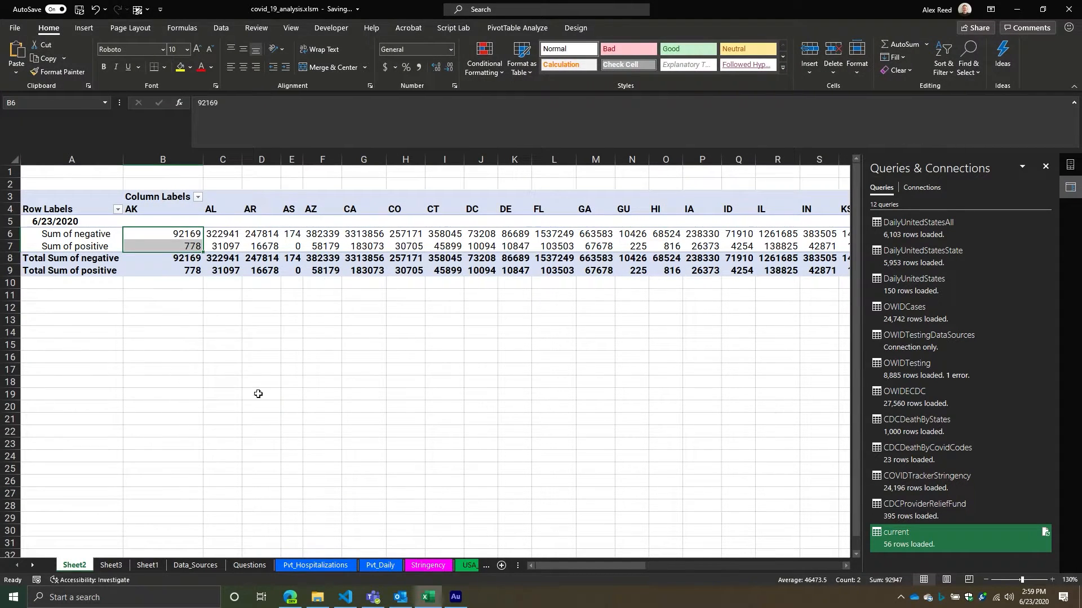
{"action": "left_click", "coordinate": [111, 565]}
{"action": "key", "text": "ctrl+v"}
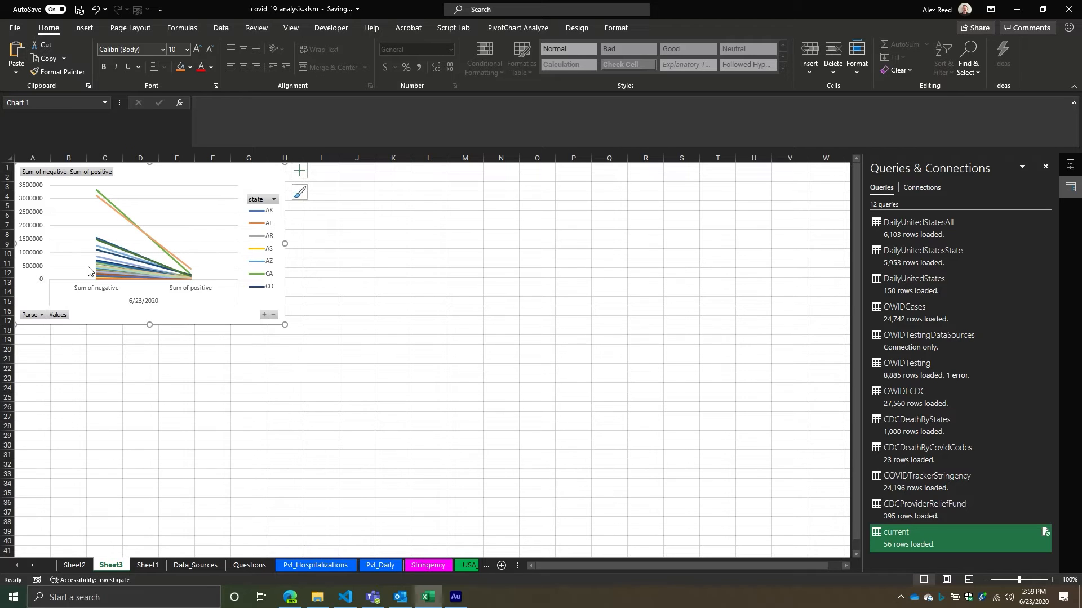
{"action": "left_click_drag", "start_coordinate": [129, 178], "coordinate": [172, 190]}
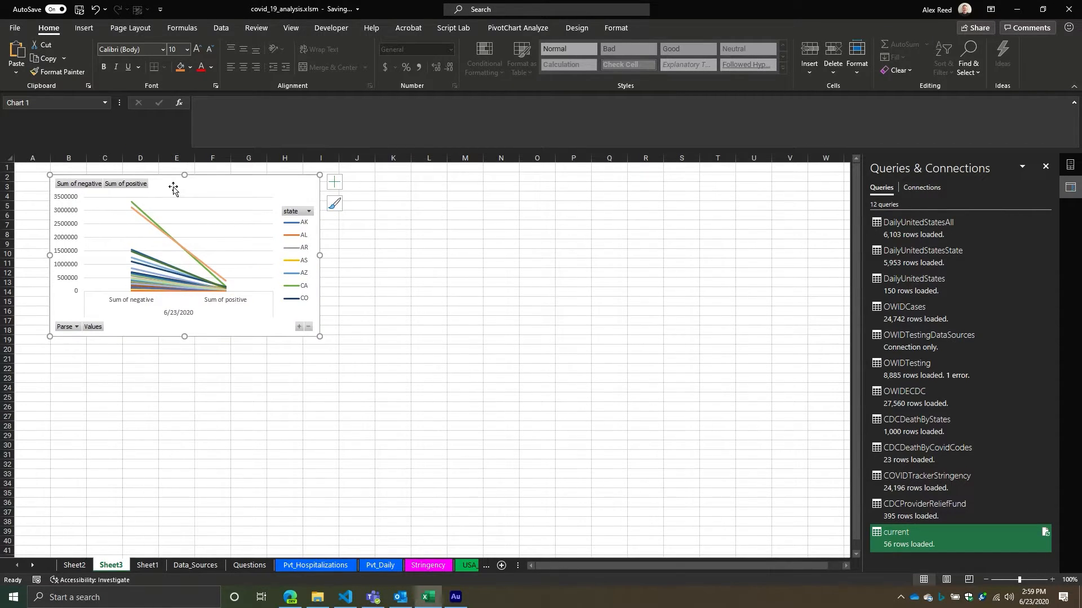
{"action": "left_click_drag", "start_coordinate": [320, 336], "coordinate": [485, 367]}
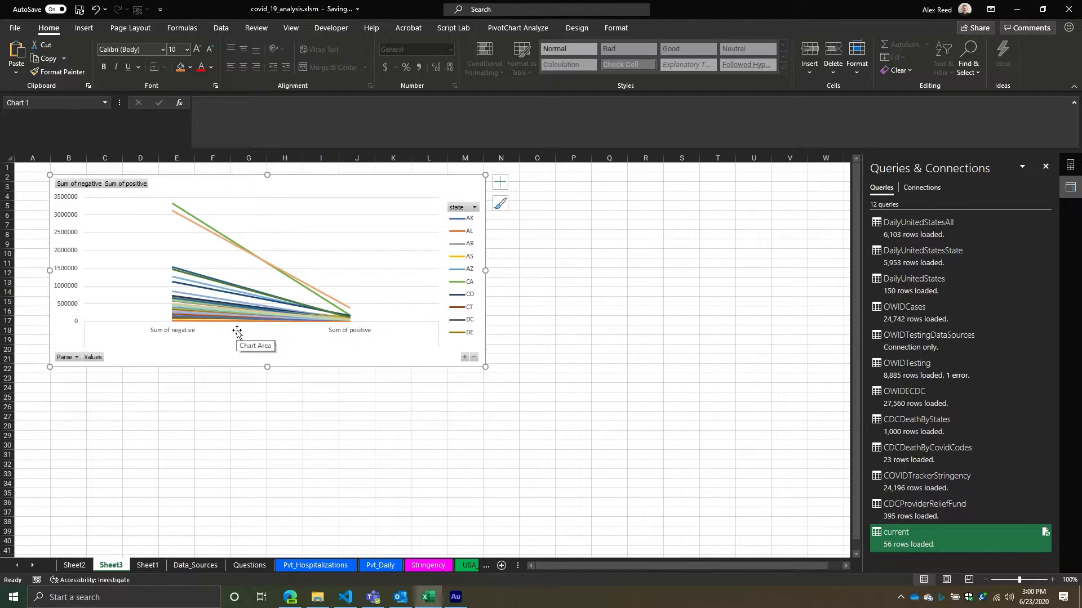
Check the PivotTable's date and its negative and positive row labels on Sheet2 against the chart on Sheet3.
{"action": "left_click", "coordinate": [64, 567]}
{"action": "left_click_drag", "start_coordinate": [32, 225], "coordinate": [47, 253]}
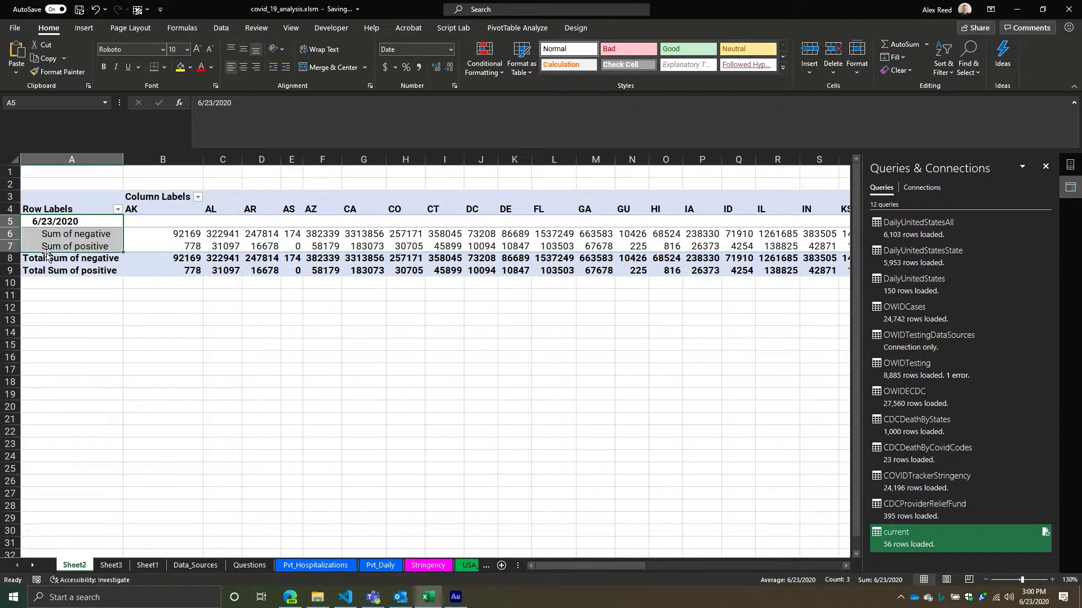
{"action": "left_click", "coordinate": [117, 567]}
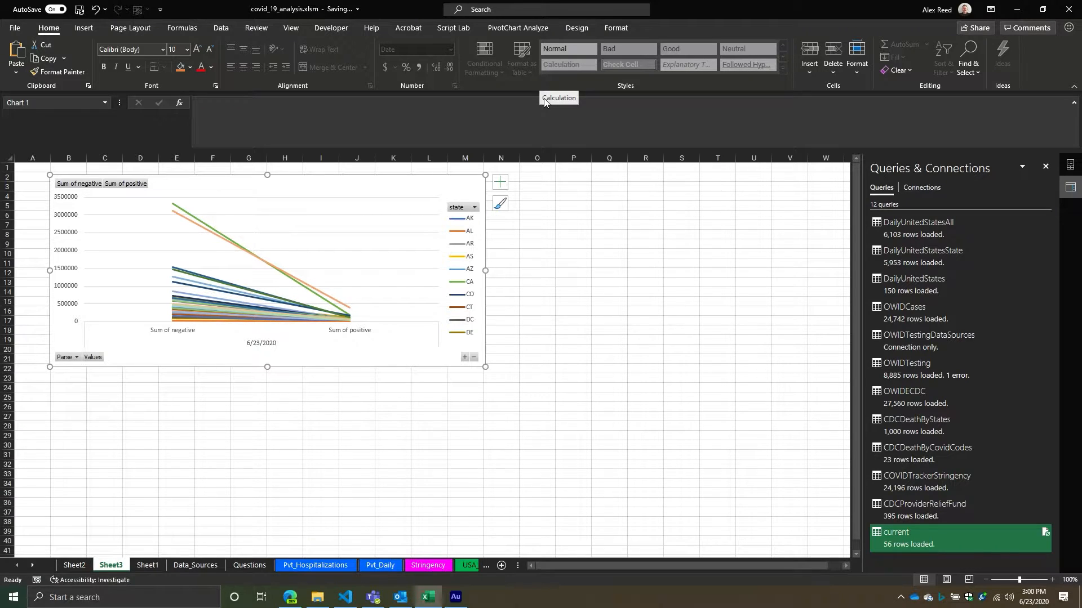
Change the PivotChart's type from Line to Clustered Column.
{"action": "left_click", "coordinate": [499, 28]}
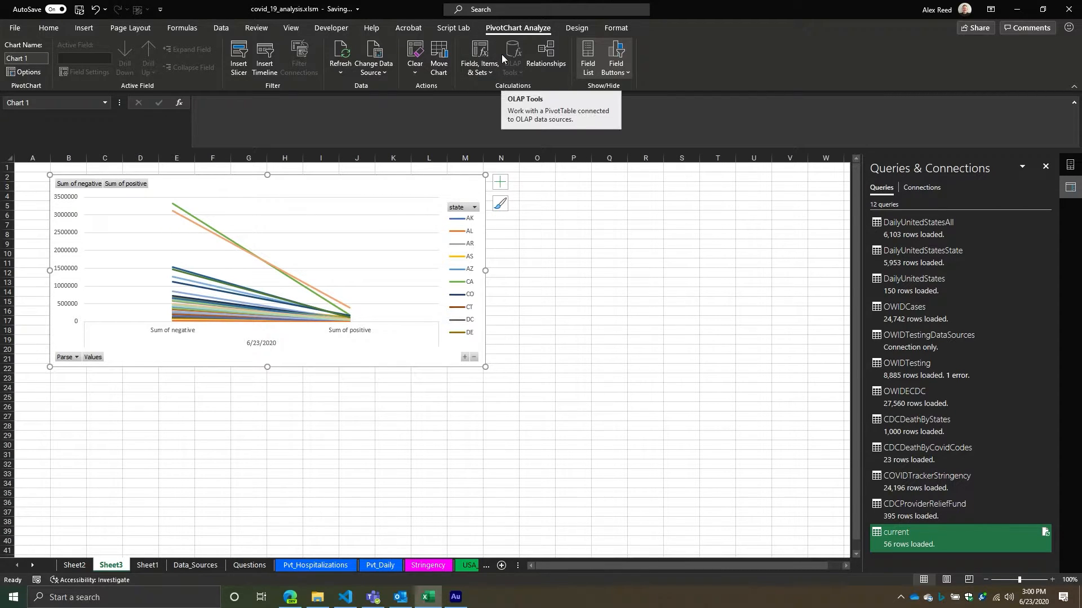
{"action": "left_click", "coordinate": [577, 27]}
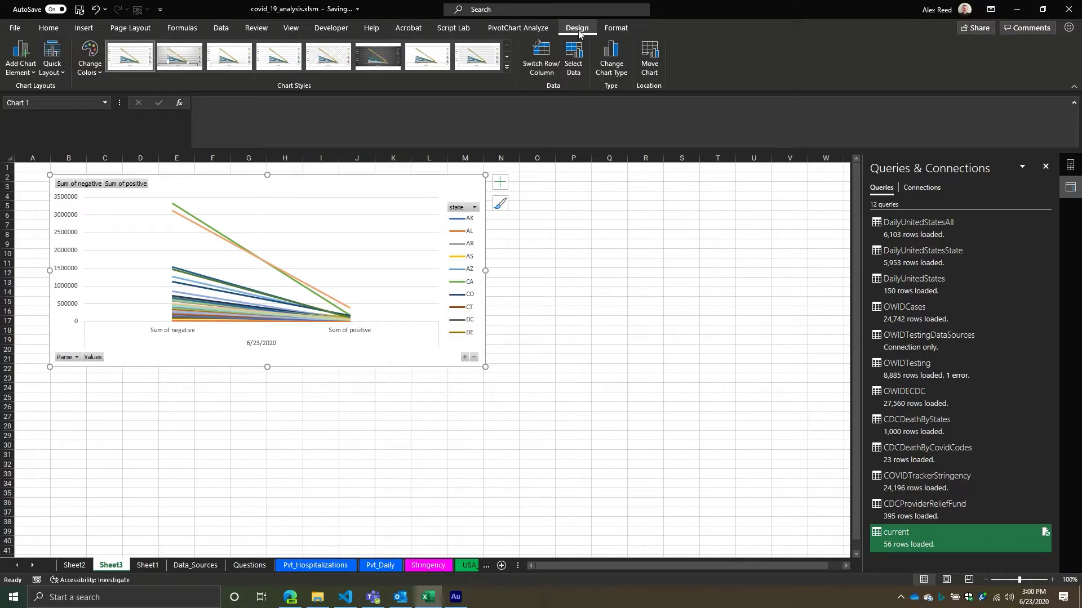
{"action": "left_click", "coordinate": [615, 66]}
{"action": "left_click", "coordinate": [401, 196]}
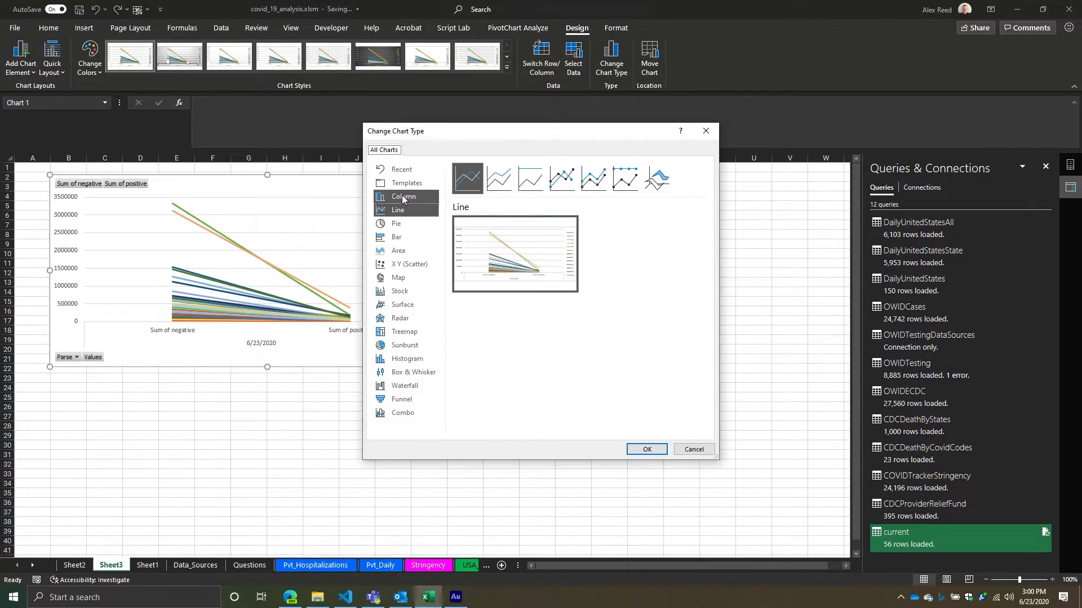
{"action": "mouse_move", "coordinate": [519, 277]}
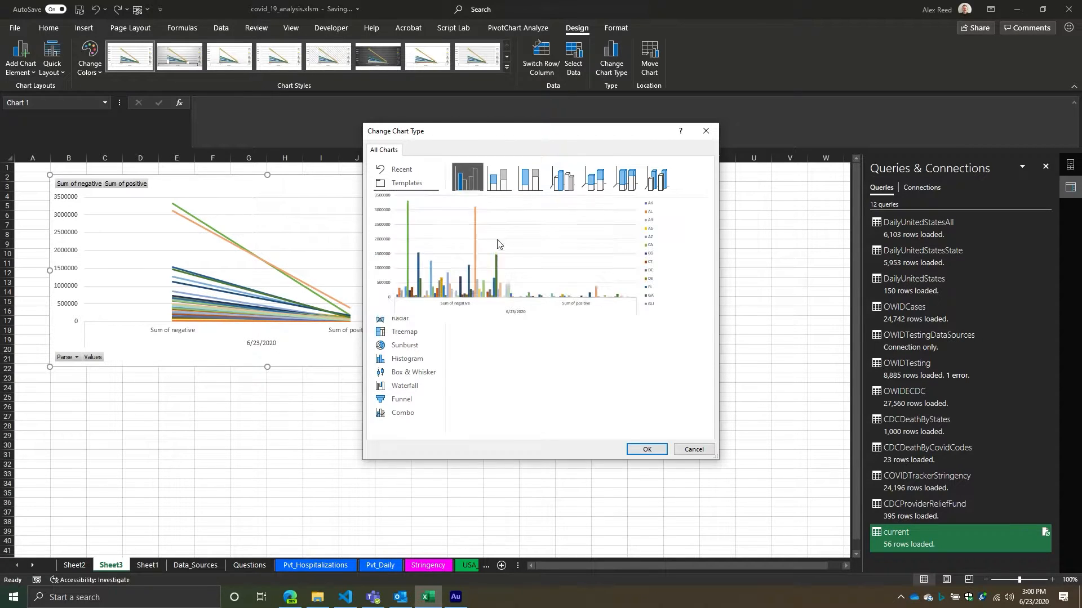
{"action": "left_click", "coordinate": [647, 449]}
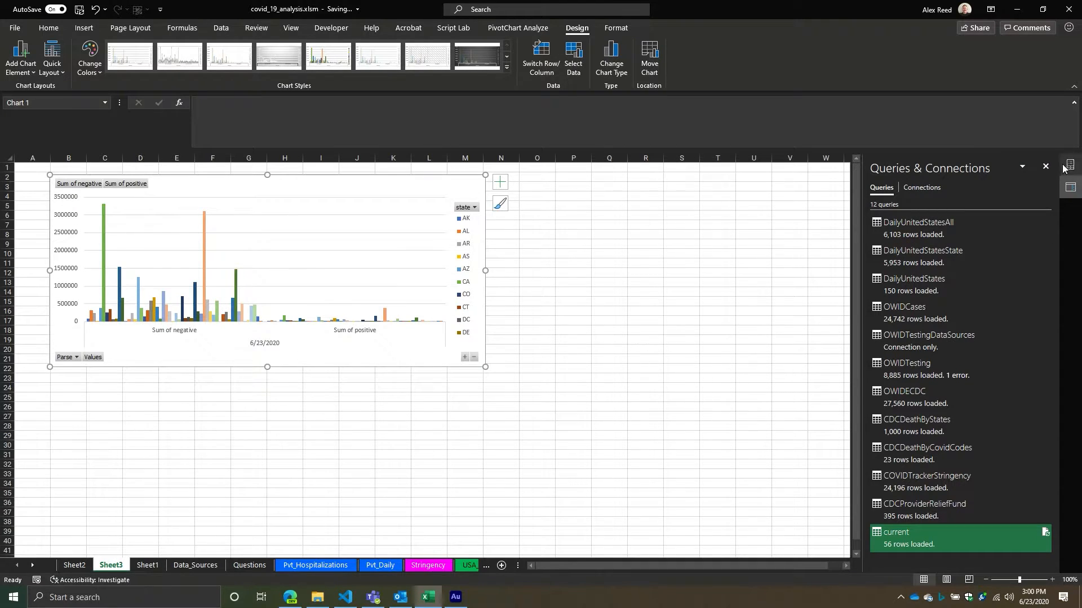
Show the PivotChart's field list and remove the state field from the legend series.
{"action": "left_click", "coordinate": [1070, 187]}
{"action": "left_click", "coordinate": [1069, 187]}
{"action": "left_click", "coordinate": [1070, 164]}
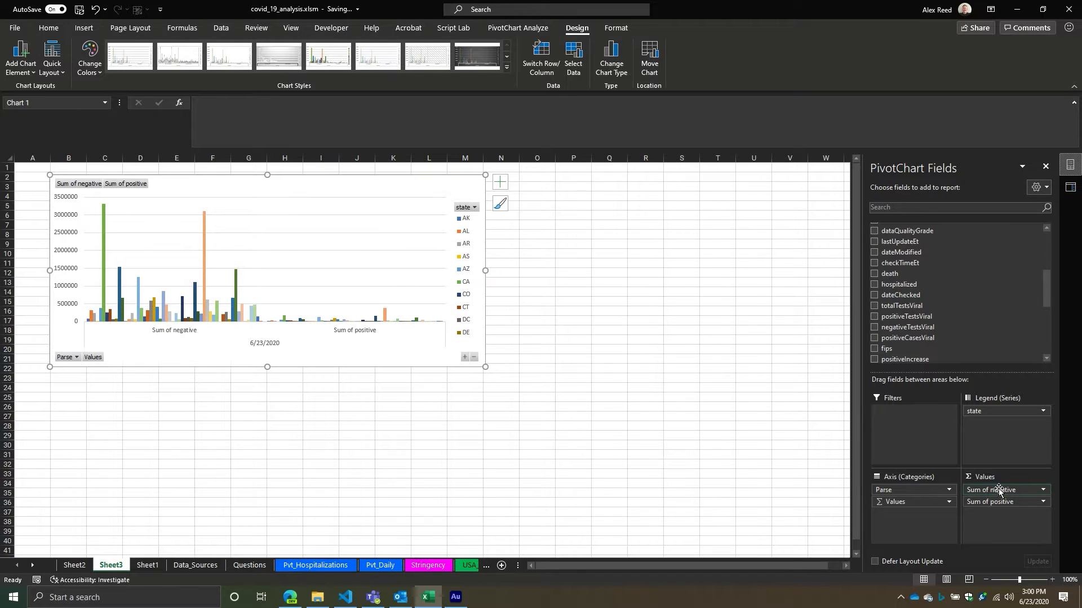
{"action": "left_click_drag", "start_coordinate": [987, 411], "coordinate": [941, 369]}
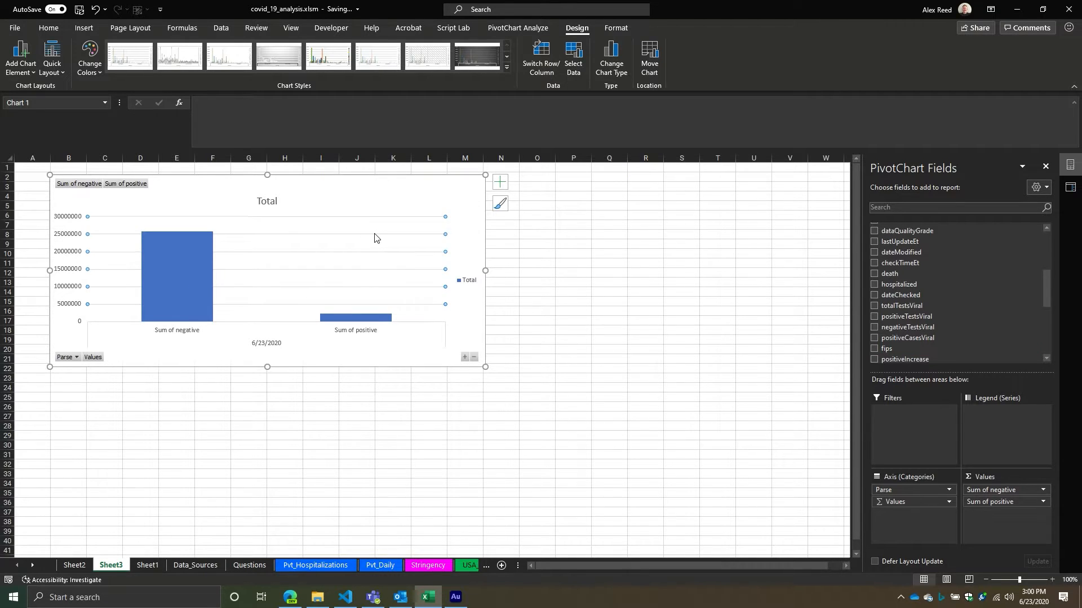
Add data labels to the Total columns and delete the chart's vertical value axis.
{"action": "left_click", "coordinate": [163, 270]}
{"action": "right_click", "coordinate": [165, 269]}
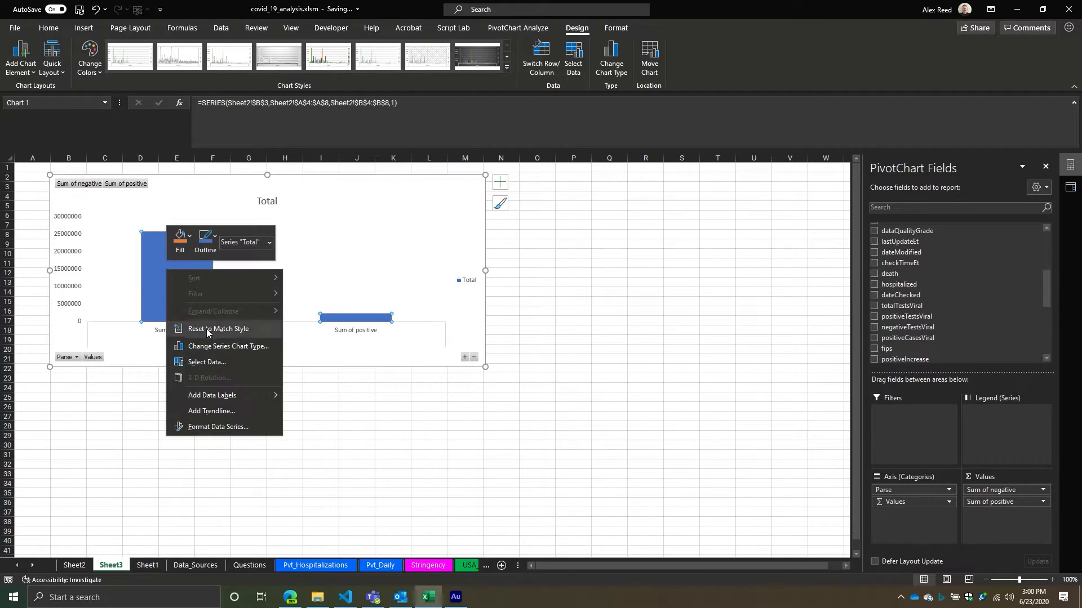
{"action": "left_click", "coordinate": [250, 398]}
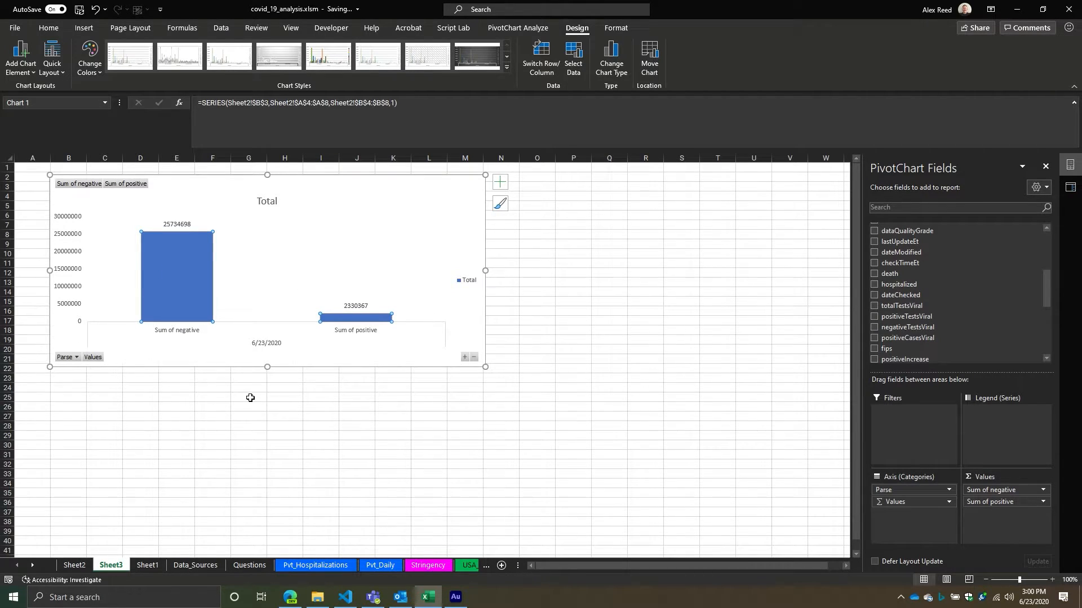
{"action": "left_click", "coordinate": [164, 224]}
{"action": "left_click", "coordinate": [62, 218]}
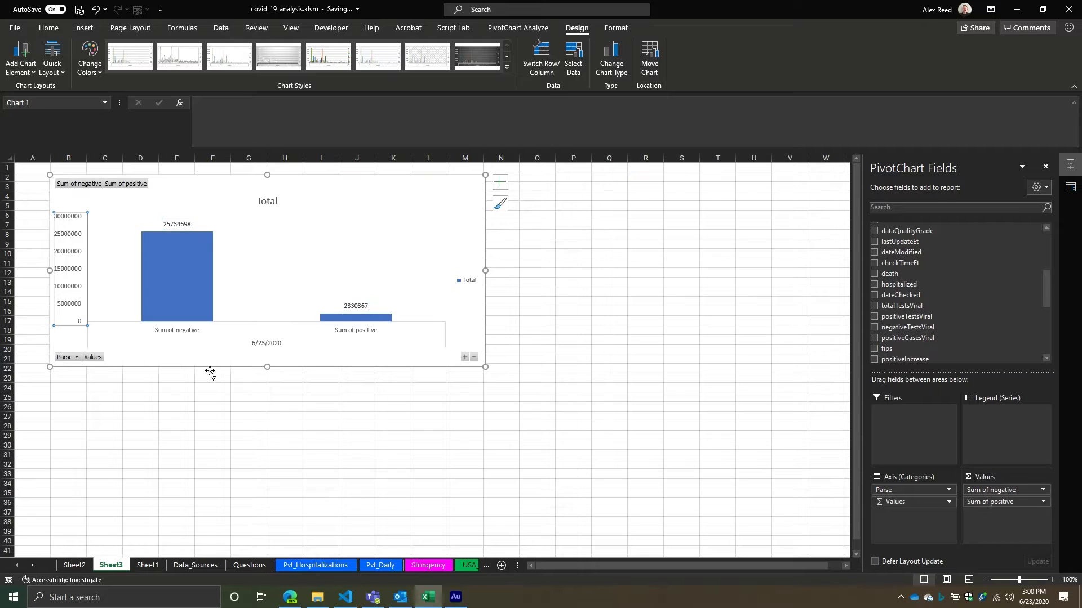
{"action": "key", "text": "Delete"}
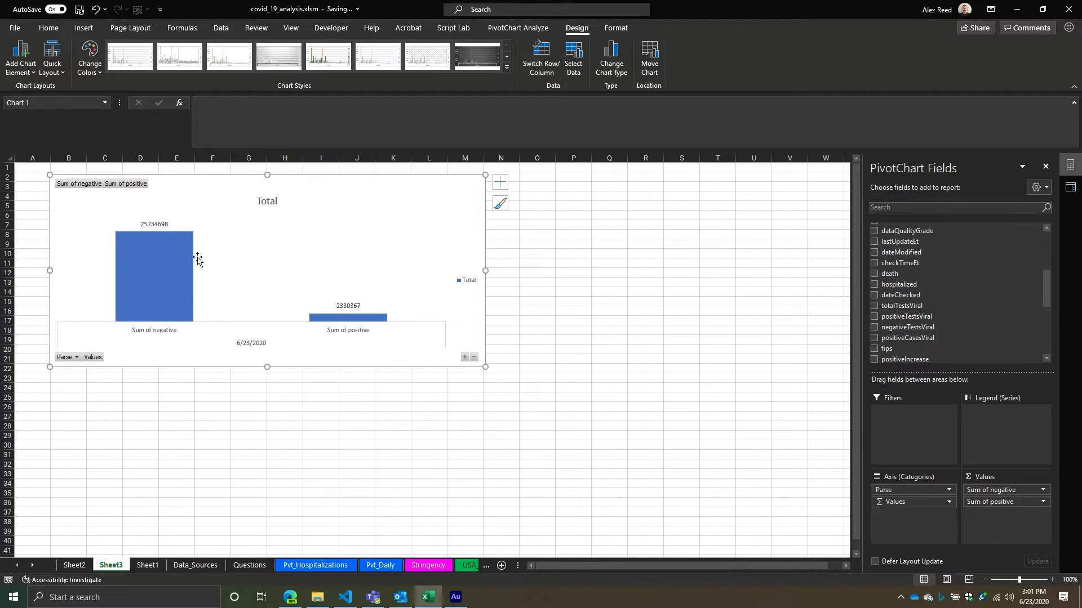
Format the data labels as Number with a thousands separator, two decimals and negatives in parentheses, and add that format code.
{"action": "left_click", "coordinate": [339, 337]}
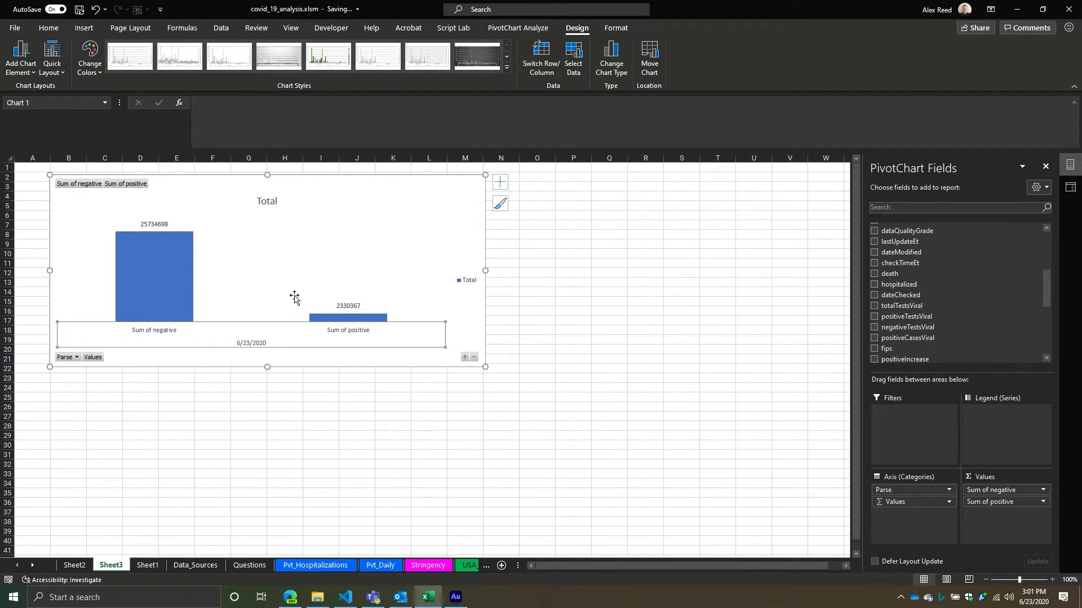
{"action": "left_click", "coordinate": [190, 229]}
{"action": "left_click", "coordinate": [168, 225]}
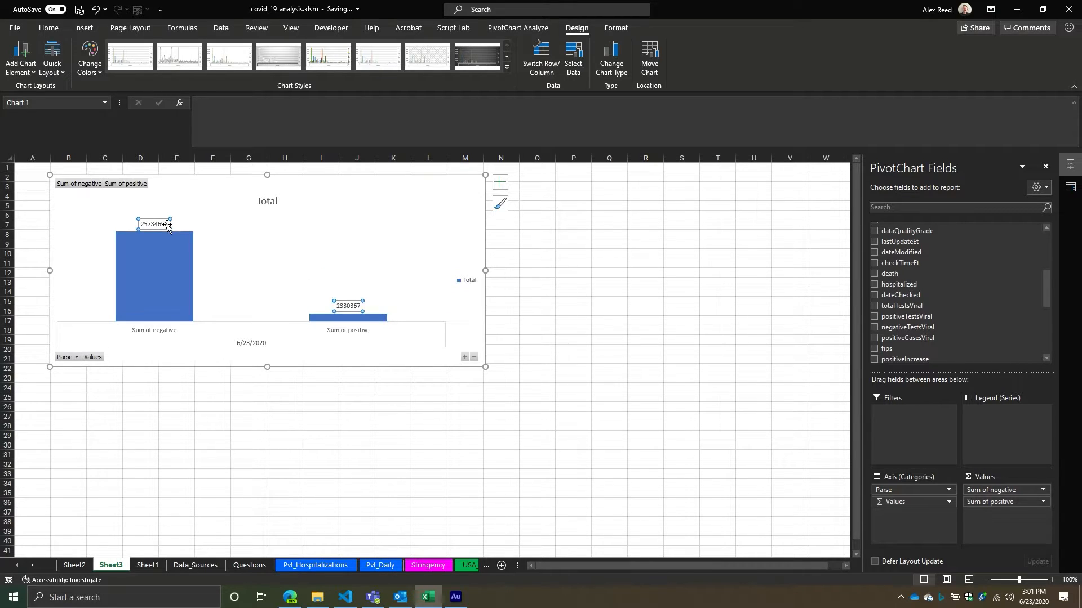
{"action": "right_click", "coordinate": [168, 225]}
{"action": "left_click", "coordinate": [217, 364]}
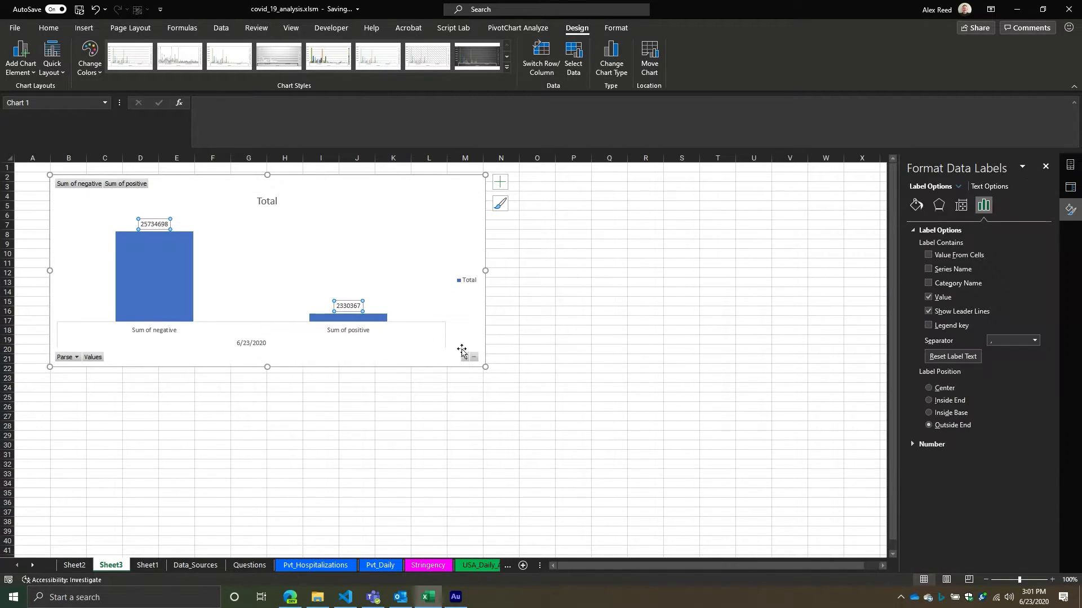
{"action": "left_click", "coordinate": [911, 448]}
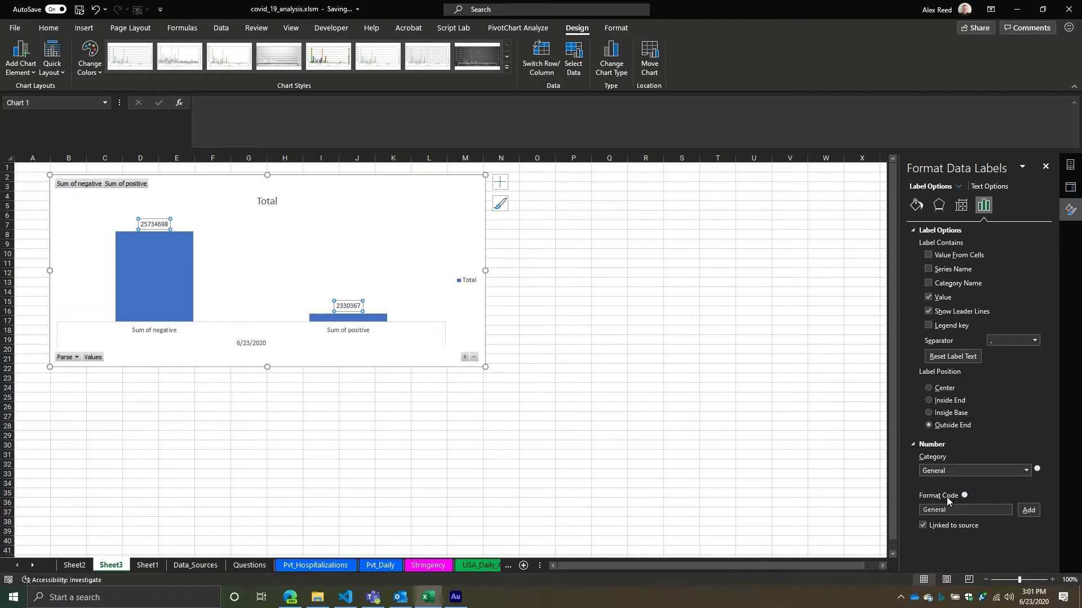
{"action": "left_click", "coordinate": [1026, 470]}
{"action": "left_click", "coordinate": [935, 355]}
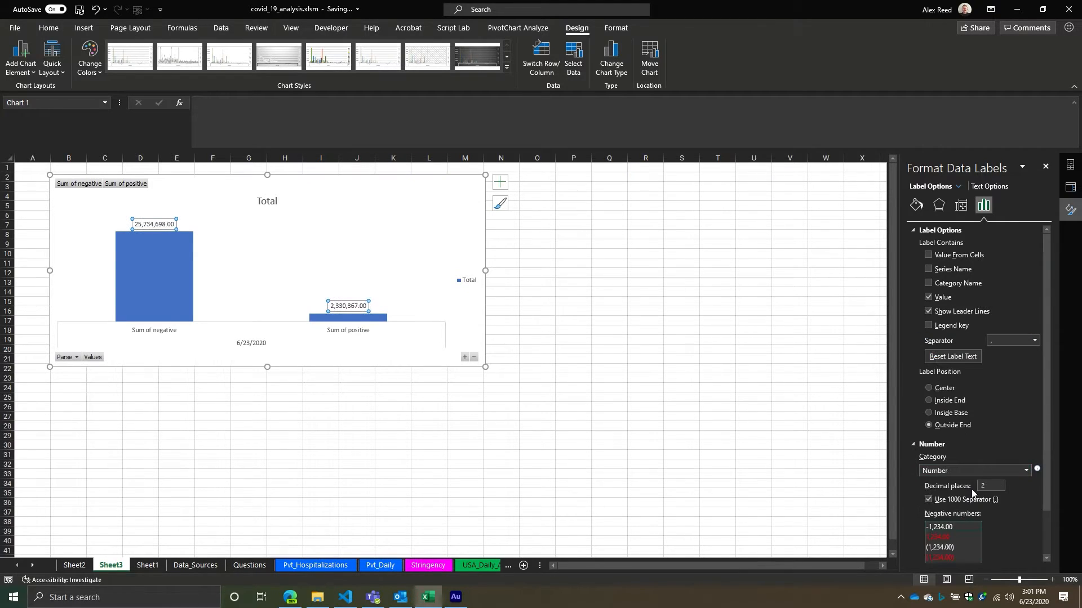
{"action": "scroll", "coordinate": [952, 501], "scroll_direction": "down", "scroll_amount": 2}
{"action": "left_click", "coordinate": [939, 496]}
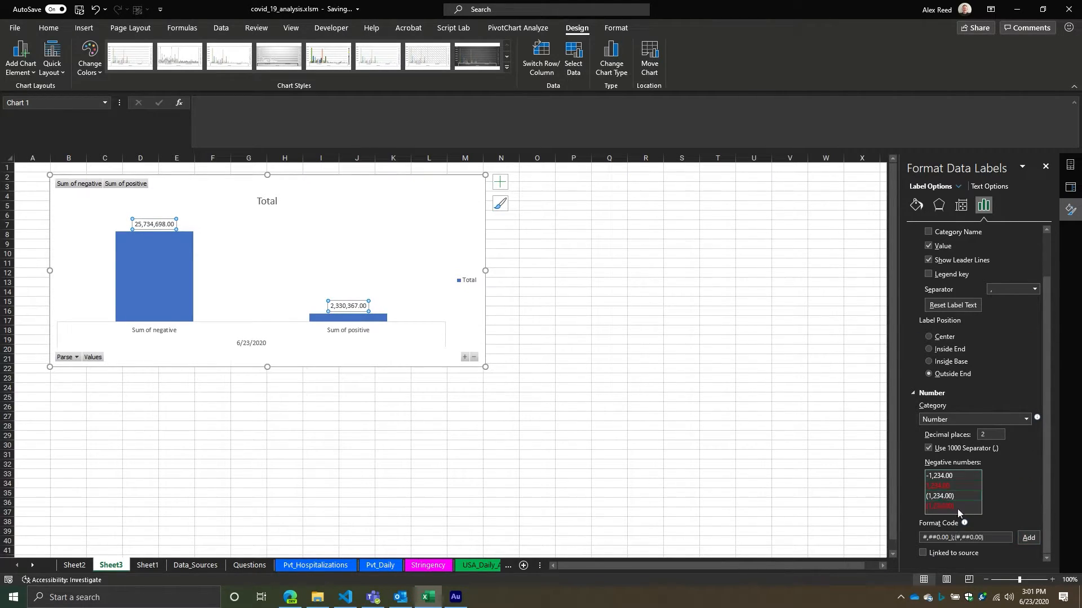
{"action": "left_click", "coordinate": [1028, 538]}
{"action": "left_click", "coordinate": [549, 385]}
Change the PivotChart to a 100% Stacked Column chart and nudge it slightly on the sheet.
{"action": "left_click", "coordinate": [268, 205]}
{"action": "left_click", "coordinate": [154, 224]}
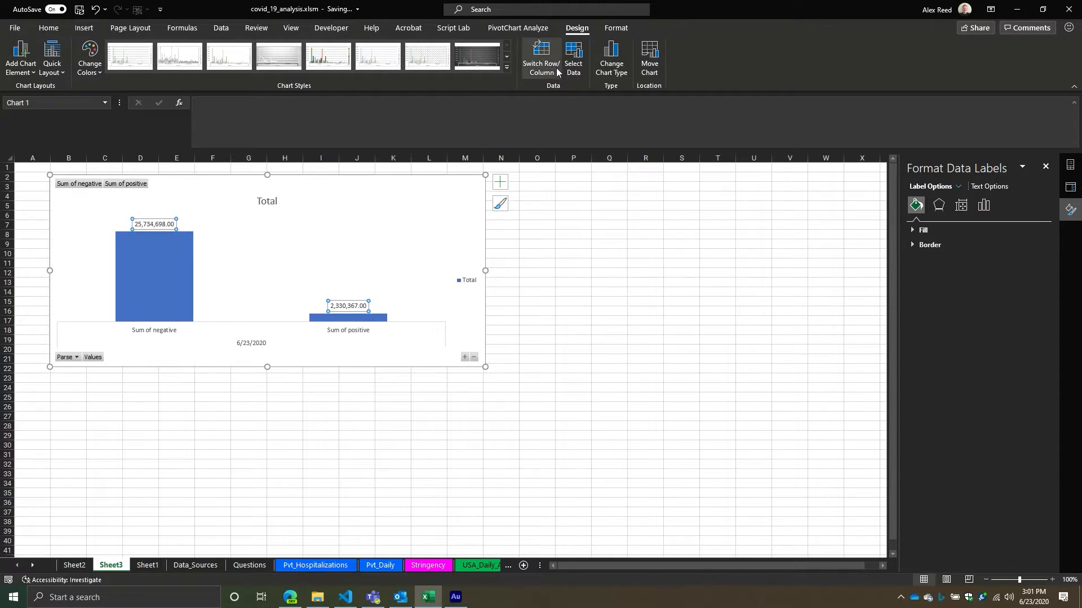
{"action": "left_click", "coordinate": [600, 71]}
{"action": "left_click", "coordinate": [499, 178]}
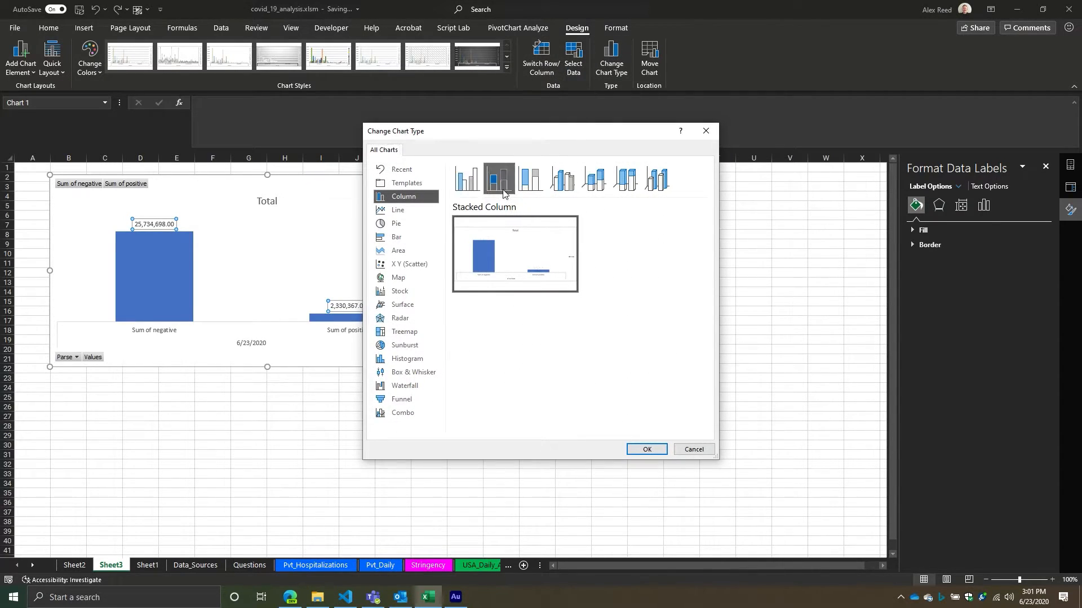
{"action": "left_click", "coordinate": [529, 179]}
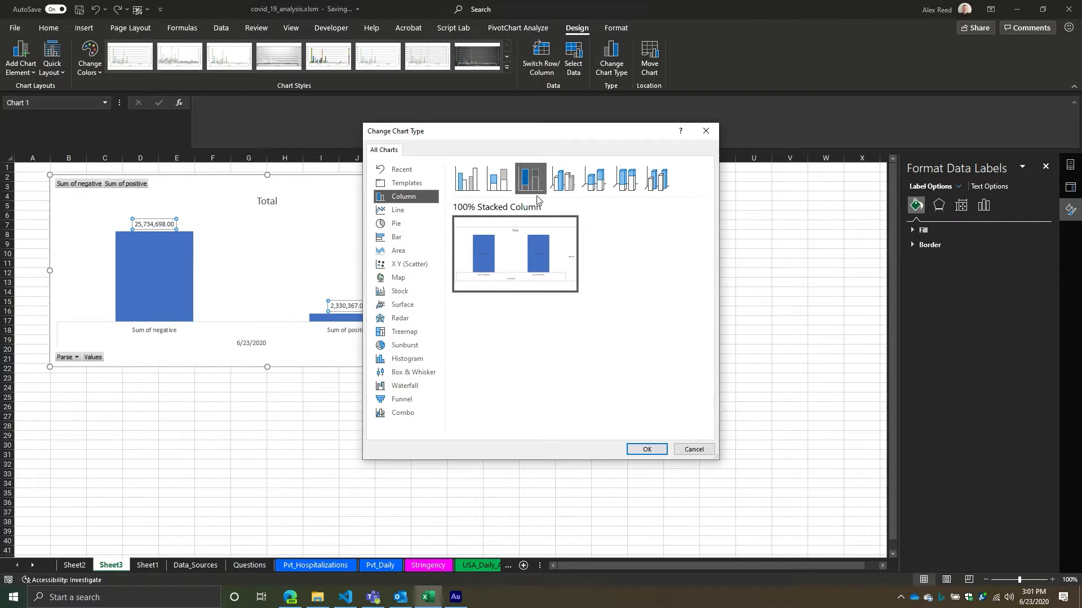
{"action": "left_click", "coordinate": [646, 449]}
{"action": "left_click", "coordinate": [429, 242]}
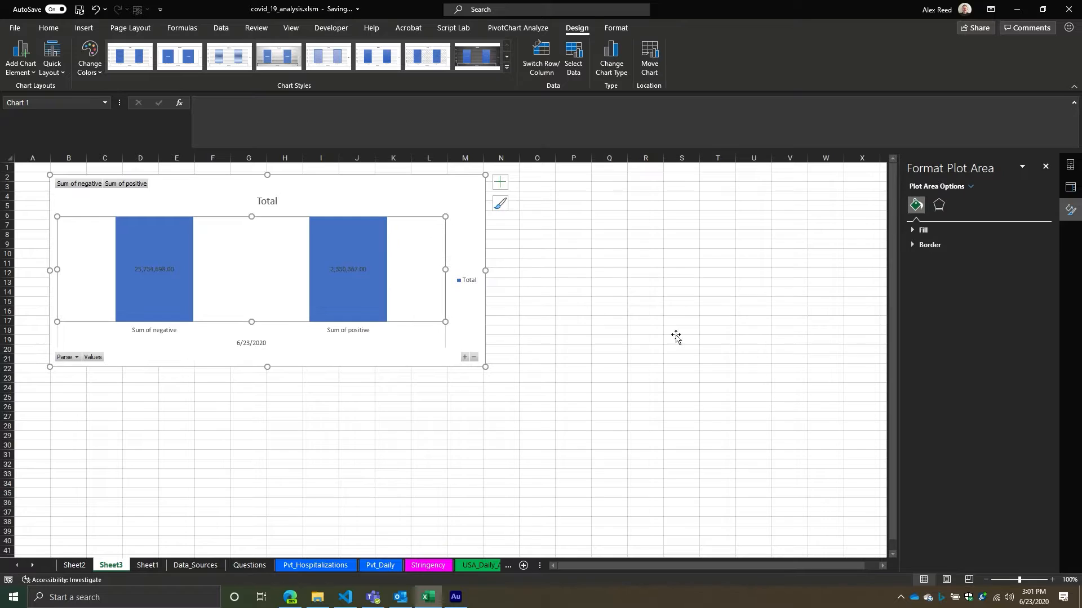
{"action": "left_click_drag", "start_coordinate": [458, 195], "coordinate": [455, 195]}
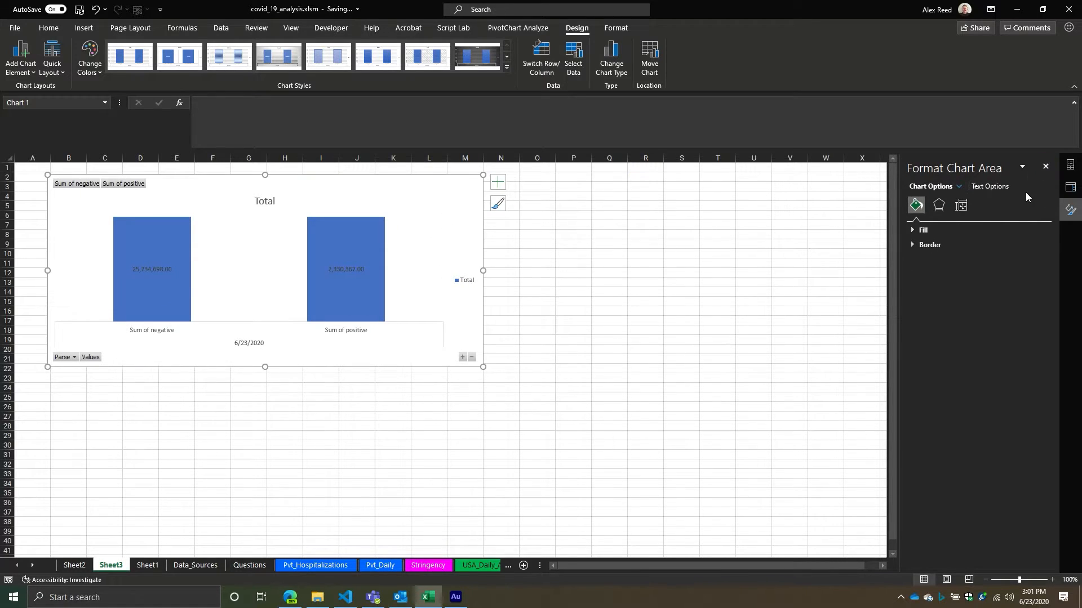
Add the totalTestResults field to the PivotChart's values.
{"action": "left_click", "coordinate": [1069, 164]}
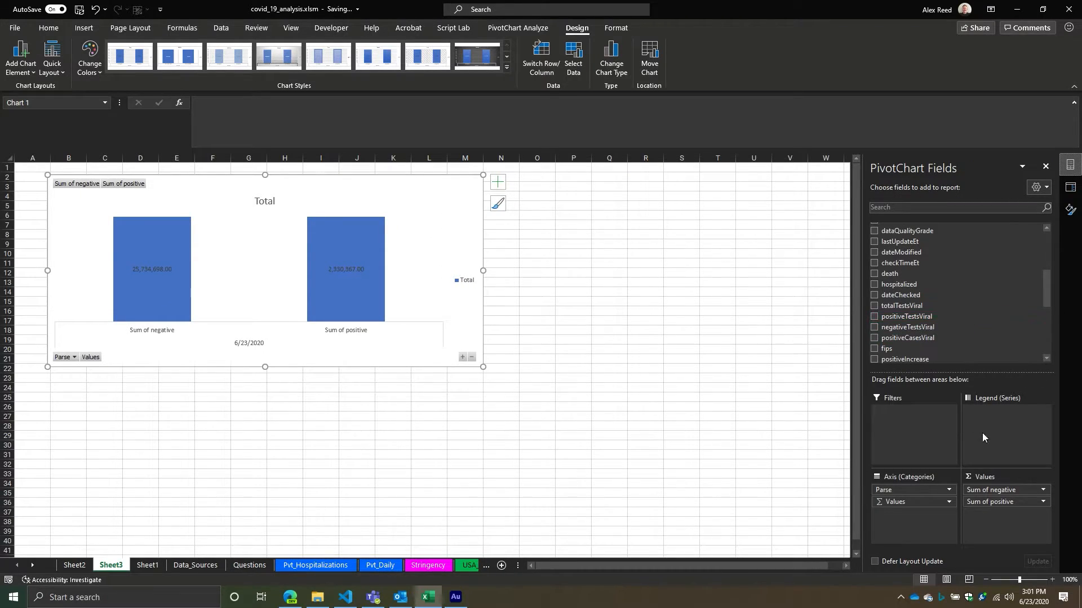
{"action": "scroll", "coordinate": [1014, 324], "scroll_direction": "down", "scroll_amount": 5}
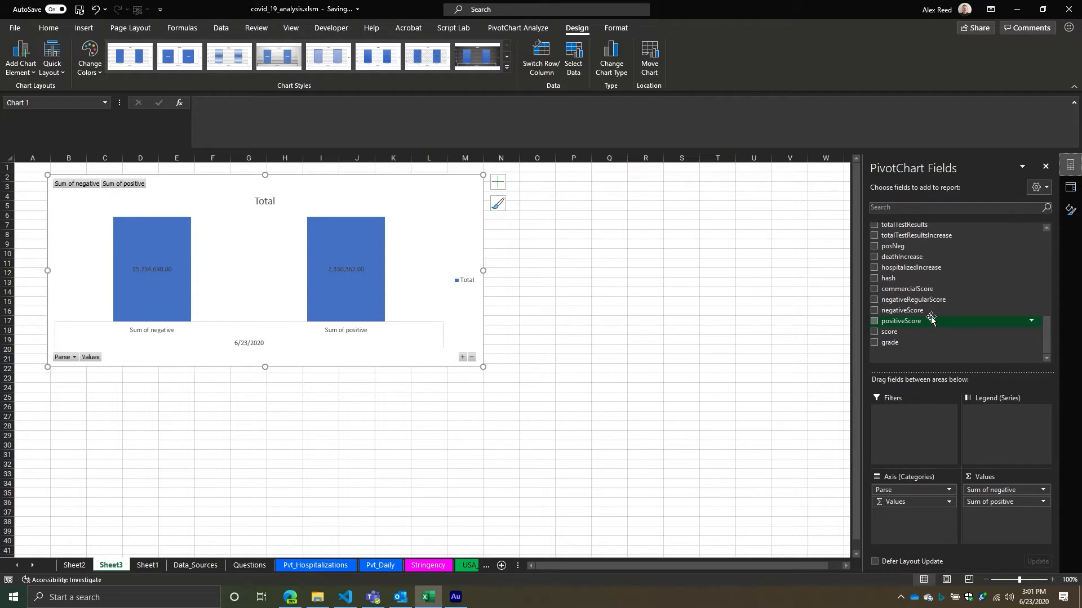
{"action": "scroll", "coordinate": [923, 310], "scroll_direction": "up", "scroll_amount": 2}
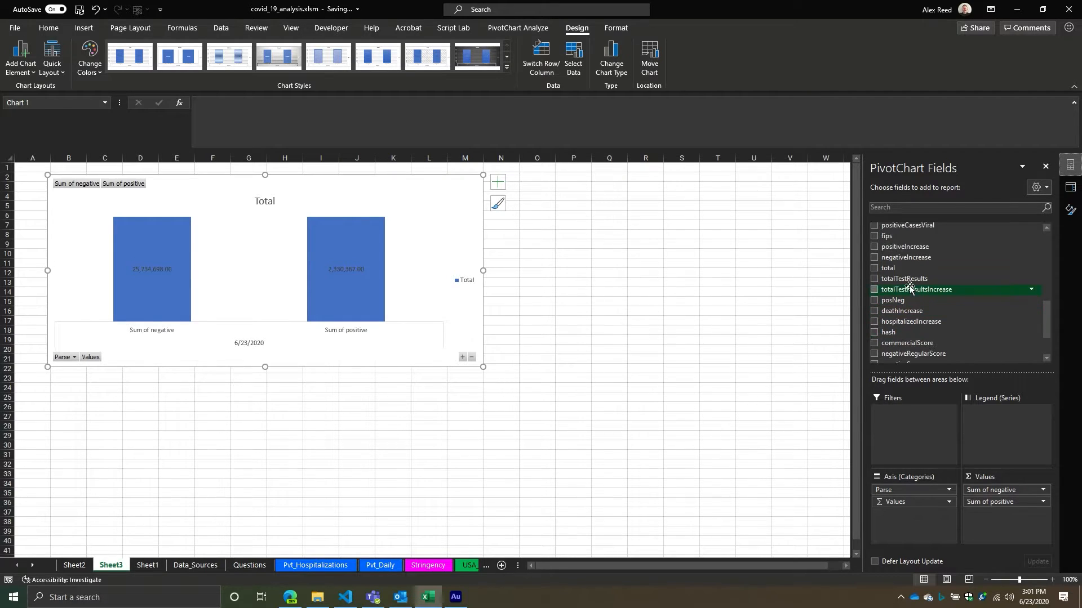
{"action": "left_click_drag", "start_coordinate": [898, 279], "coordinate": [972, 337]}
Try removing the negative and positive sums from the values, undo both removals, and return to the chart on Sheet3.
{"action": "left_click_drag", "start_coordinate": [996, 489], "coordinate": [974, 309]}
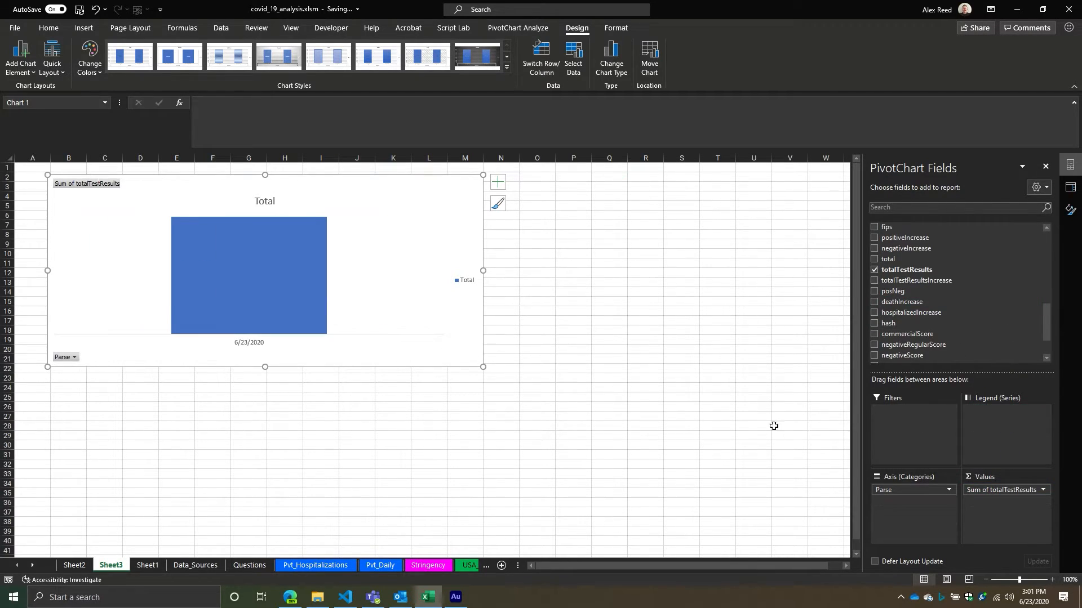
{"action": "key", "text": "ctrl+z"}
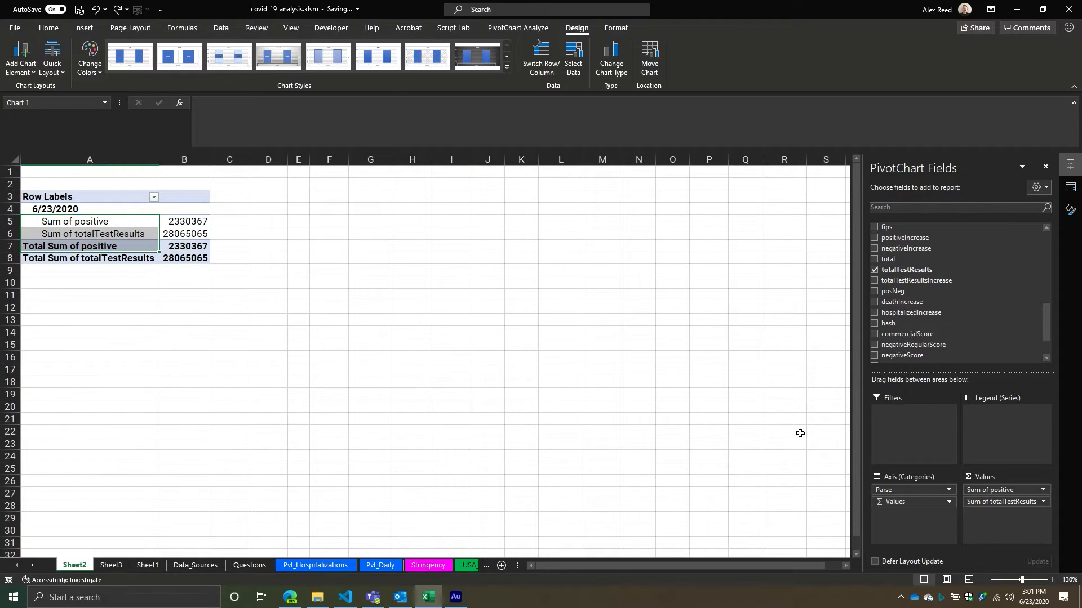
{"action": "key", "text": "ctrl+z"}
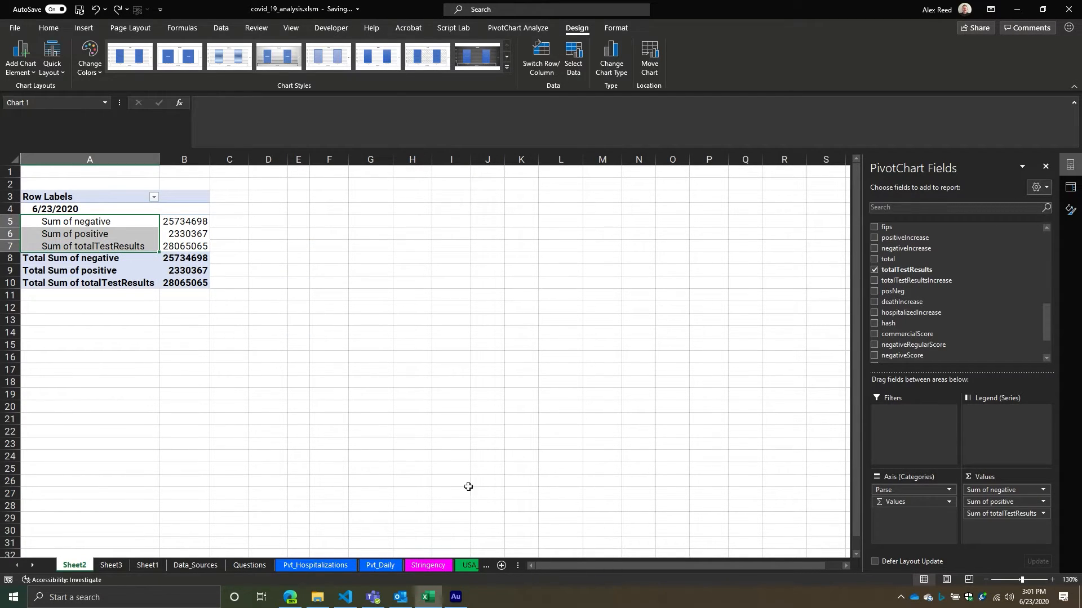
{"action": "left_click", "coordinate": [111, 565]}
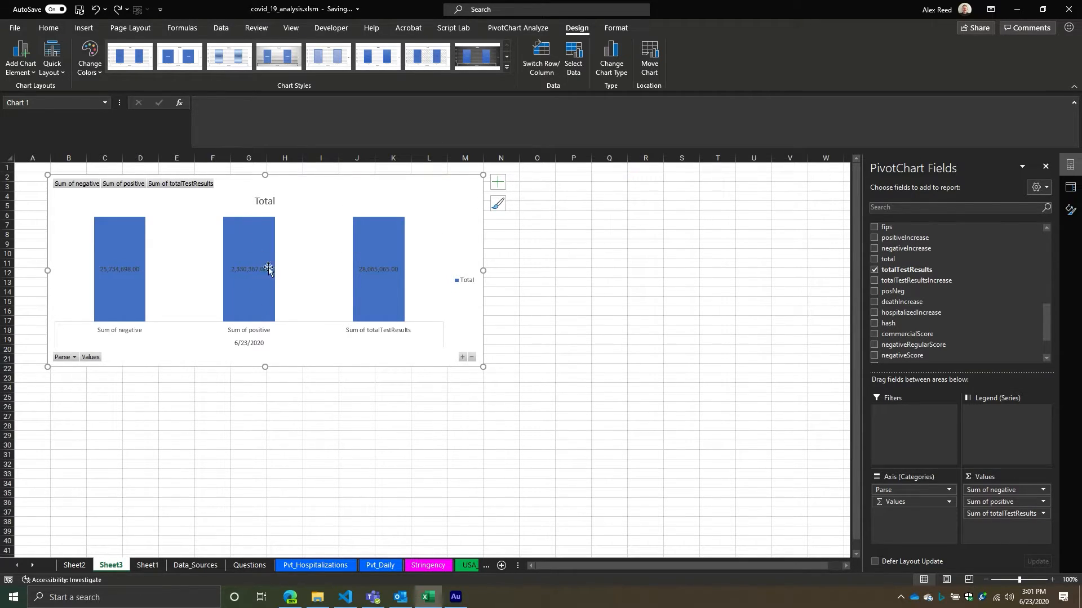
Look through the remaining fields of the Sheet3 chart, and examine the Pvt_Daily sheet's line PivotChart and its field setup.
{"action": "scroll", "coordinate": [927, 276], "scroll_direction": "down", "scroll_amount": 1}
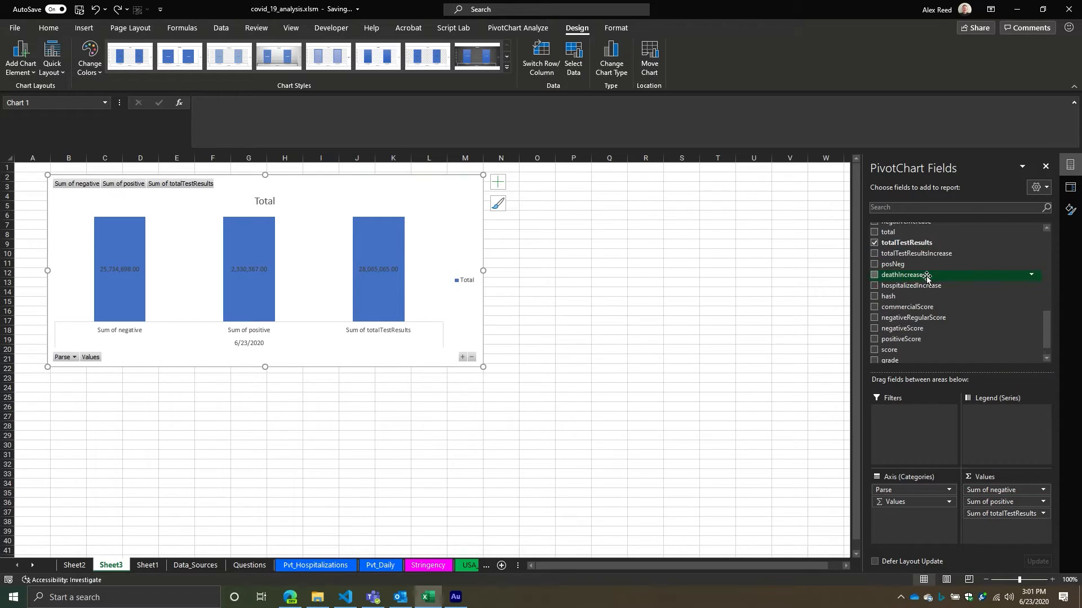
{"action": "scroll", "coordinate": [930, 299], "scroll_direction": "up", "scroll_amount": 3}
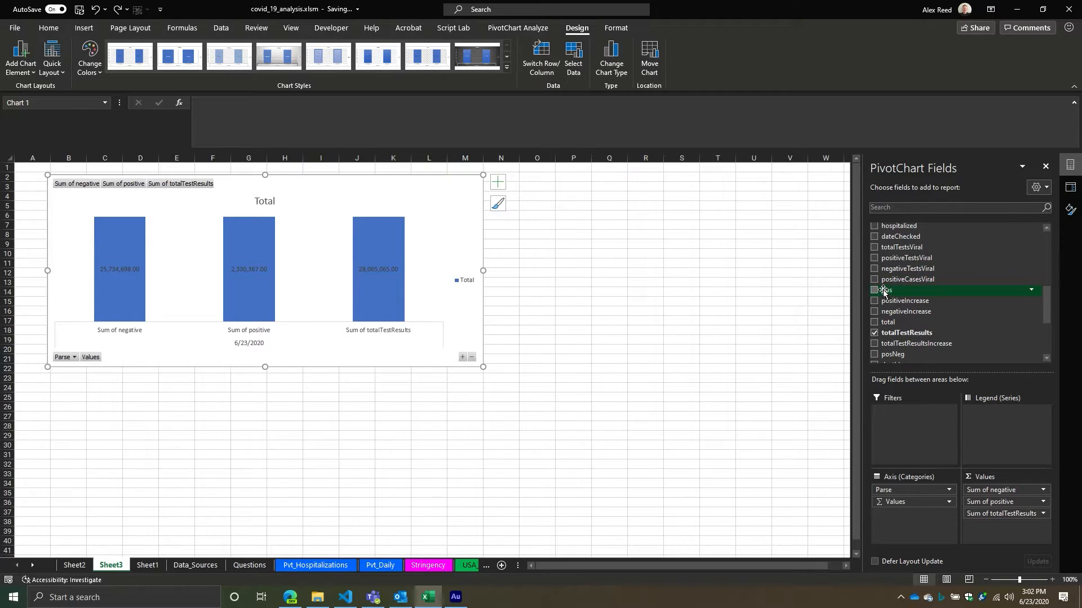
{"action": "scroll", "coordinate": [885, 286], "scroll_direction": "up", "scroll_amount": 1}
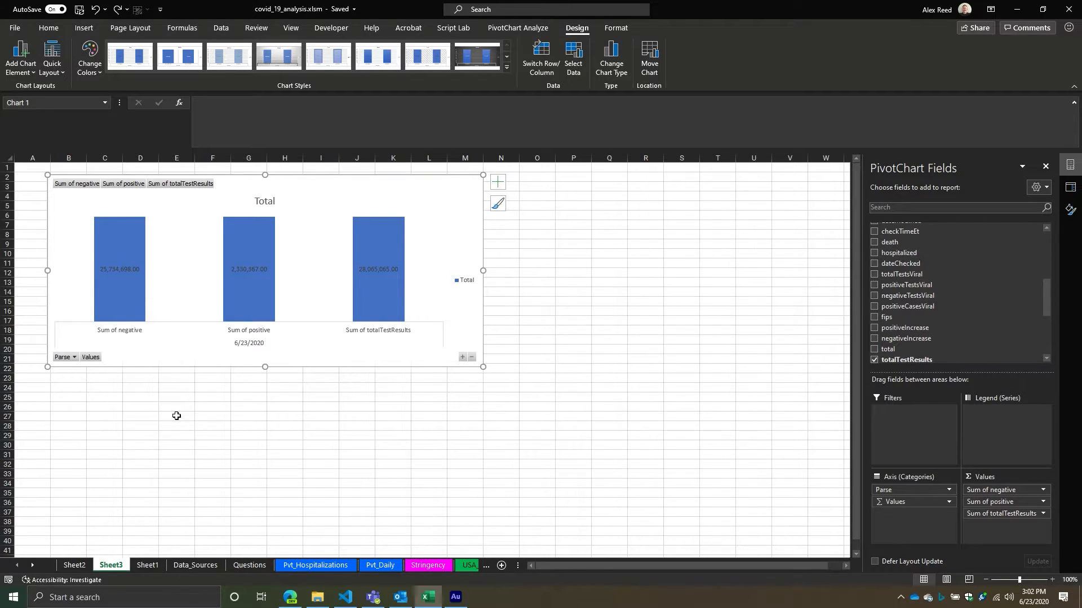
{"action": "left_click", "coordinate": [381, 565]}
{"action": "left_click", "coordinate": [42, 190]}
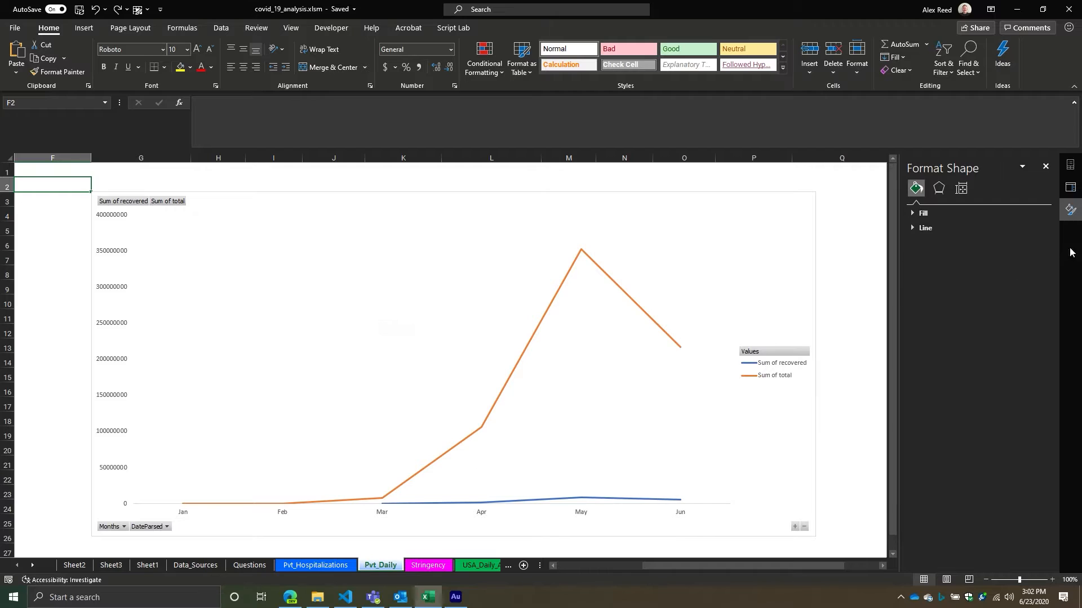
{"action": "left_click", "coordinate": [1045, 166]}
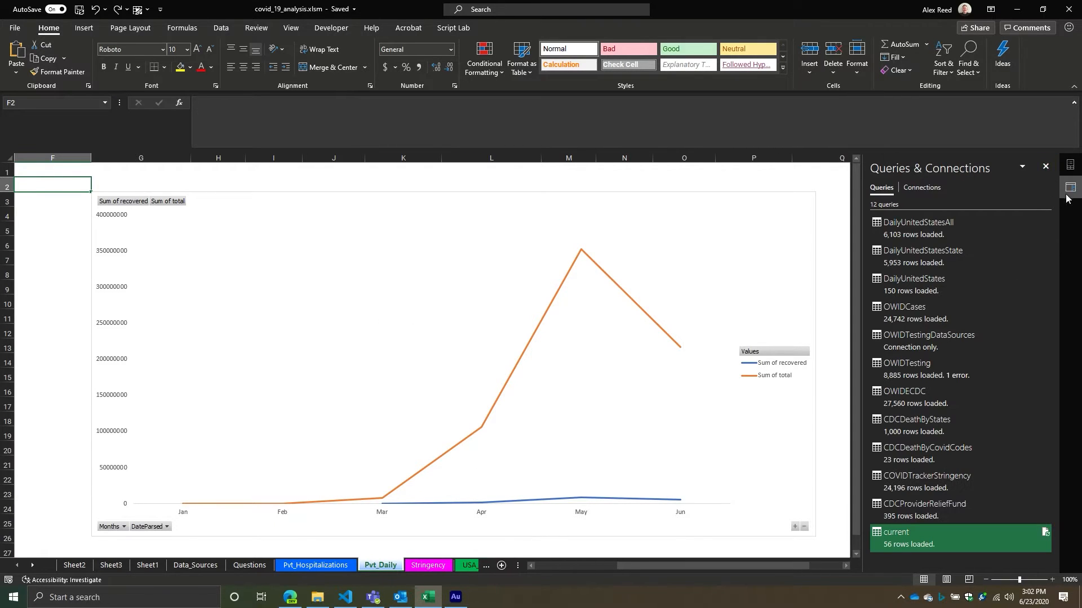
{"action": "left_click", "coordinate": [1046, 166]}
{"action": "left_click", "coordinate": [751, 200]}
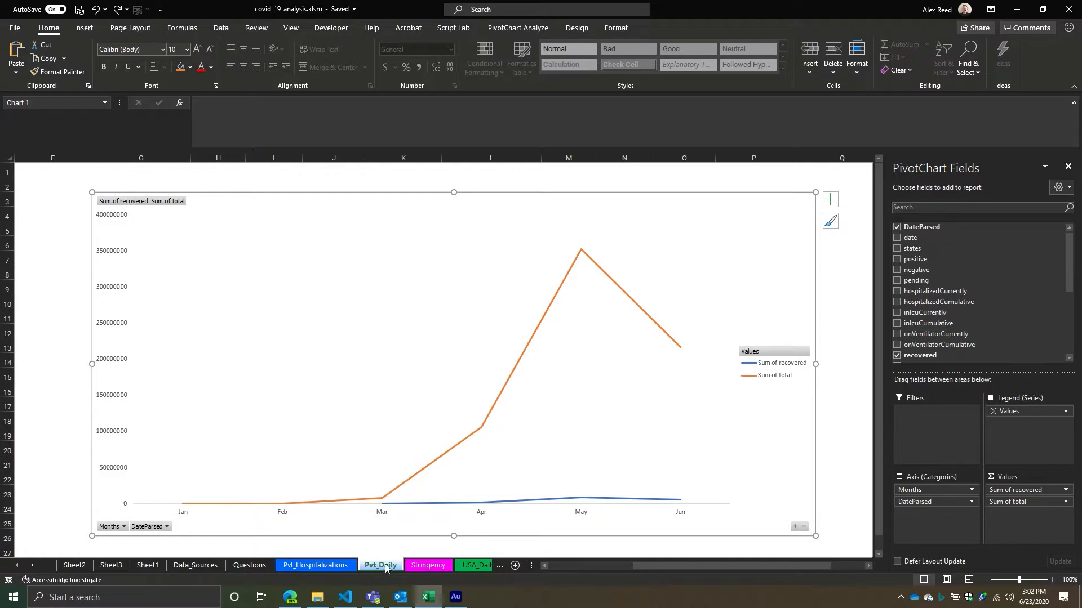
Check which source table feeds the Pvt_Daily chart by viewing the USA_Daily sheet and the chart's data source, leaving the source as is.
{"action": "left_click", "coordinate": [33, 565]}
{"action": "left_click", "coordinate": [34, 567]}
{"action": "left_click", "coordinate": [34, 567]}
{"action": "left_click", "coordinate": [33, 566]}
{"action": "left_click", "coordinate": [309, 565]}
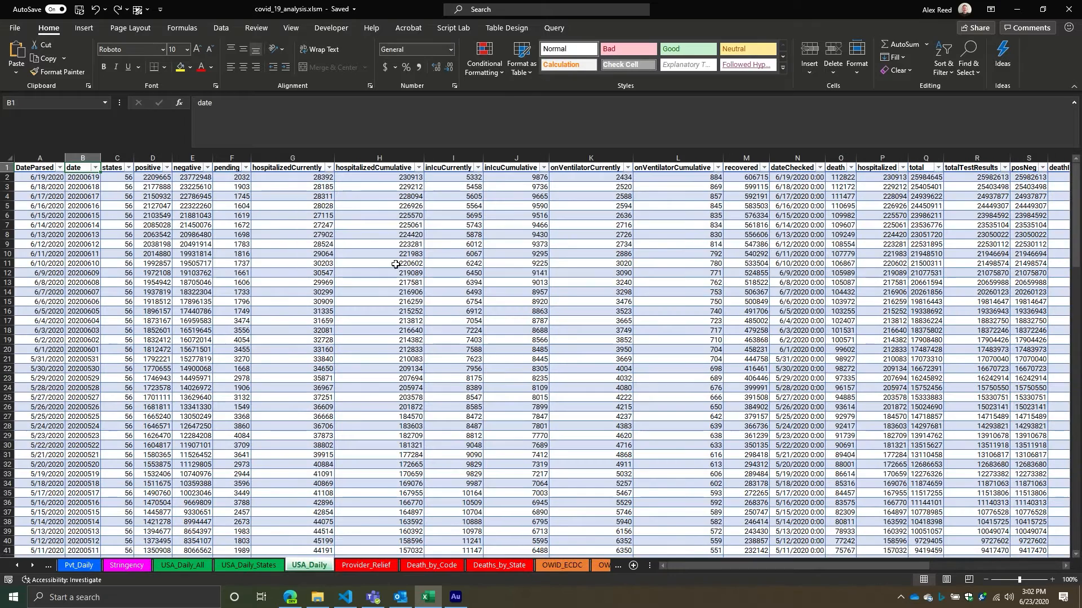
{"action": "left_click", "coordinate": [79, 565]}
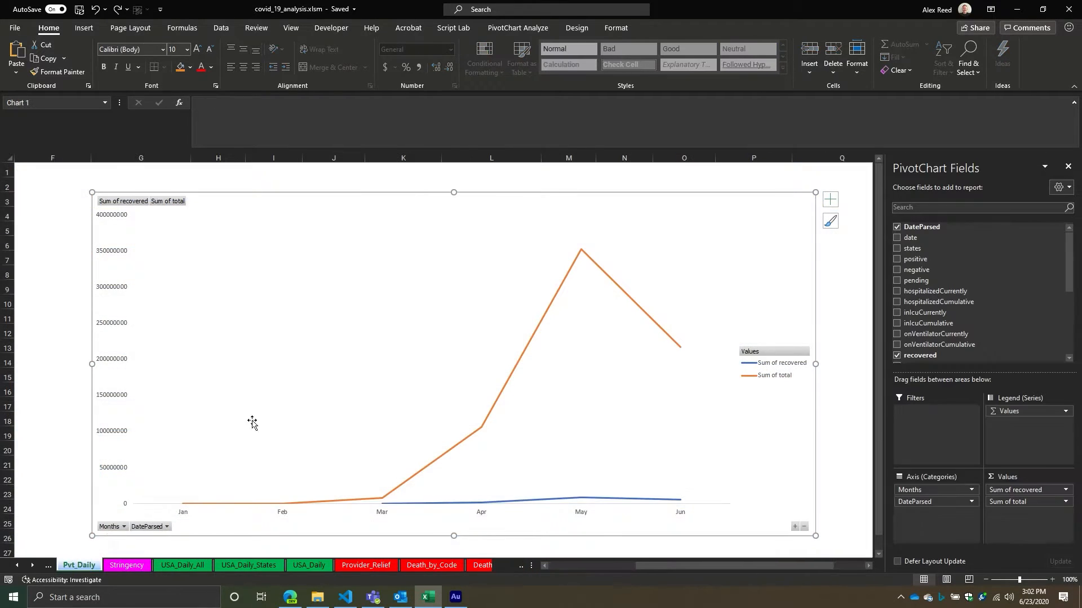
{"action": "left_click", "coordinate": [791, 202]}
{"action": "left_click", "coordinate": [576, 31]}
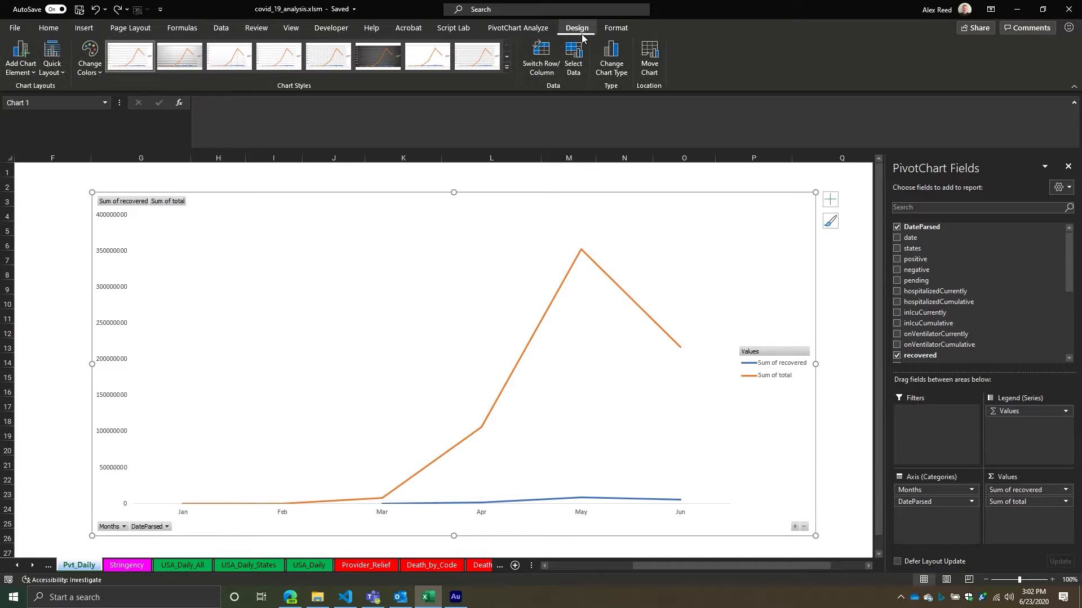
{"action": "left_click", "coordinate": [616, 29]}
{"action": "left_click", "coordinate": [523, 29]}
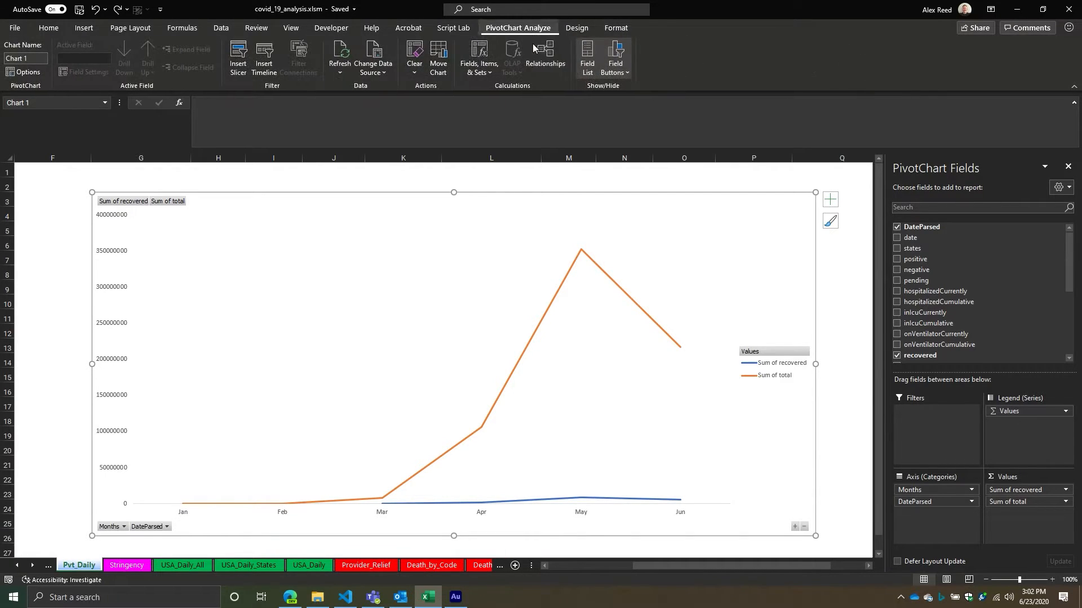
{"action": "left_click", "coordinate": [378, 50]}
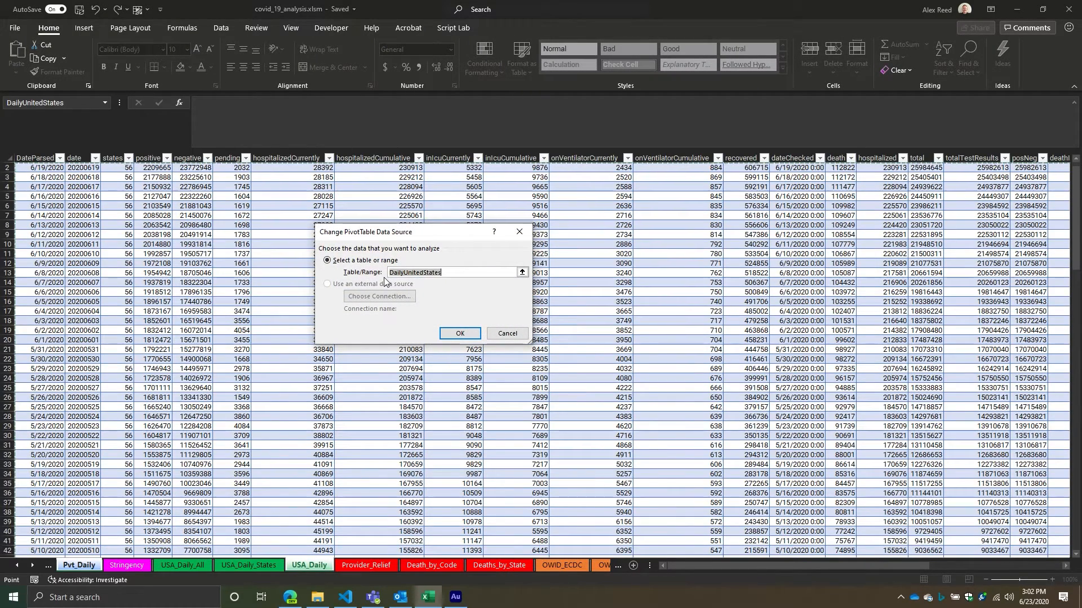
{"action": "left_click", "coordinate": [500, 332]}
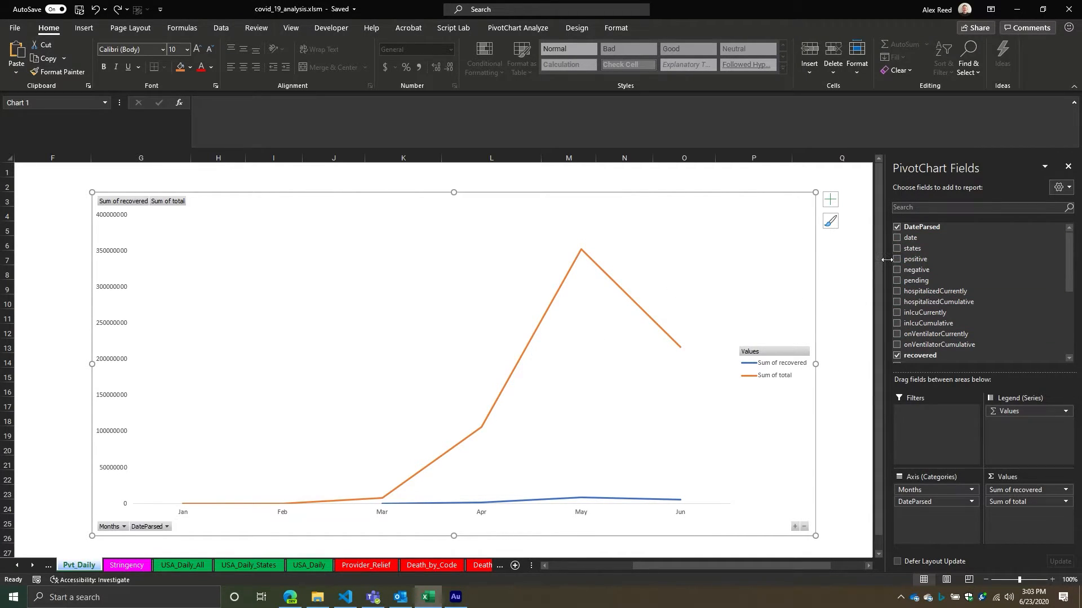
Refresh the query table on the USA_Daily sheet and check the newest dates in the DateParsed column.
{"action": "left_click", "coordinate": [315, 565]}
{"action": "left_click", "coordinate": [329, 292]}
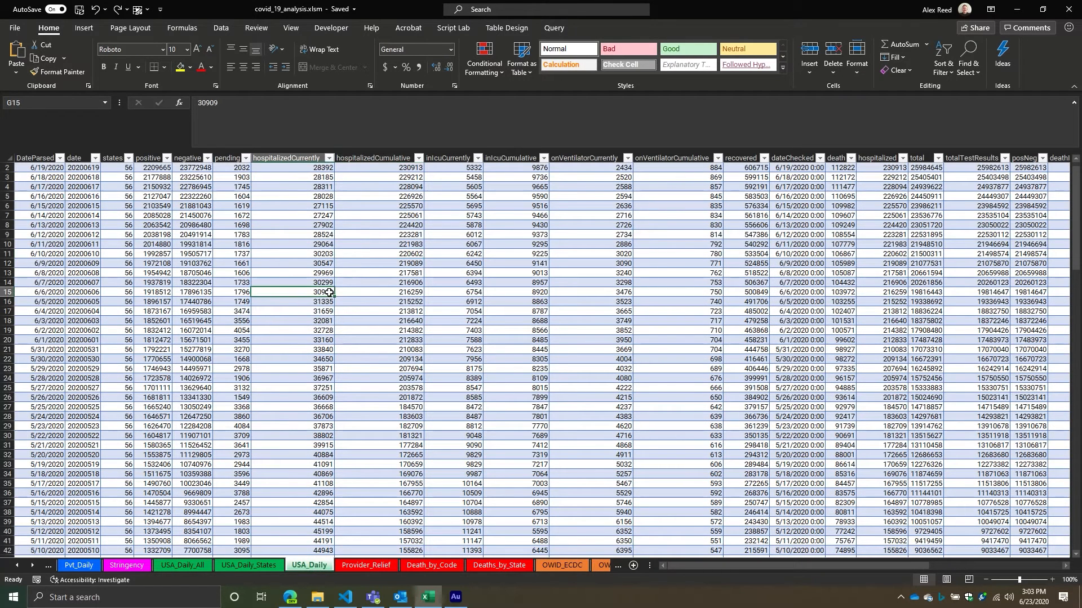
{"action": "scroll", "coordinate": [73, 225], "scroll_direction": "up", "scroll_amount": 1}
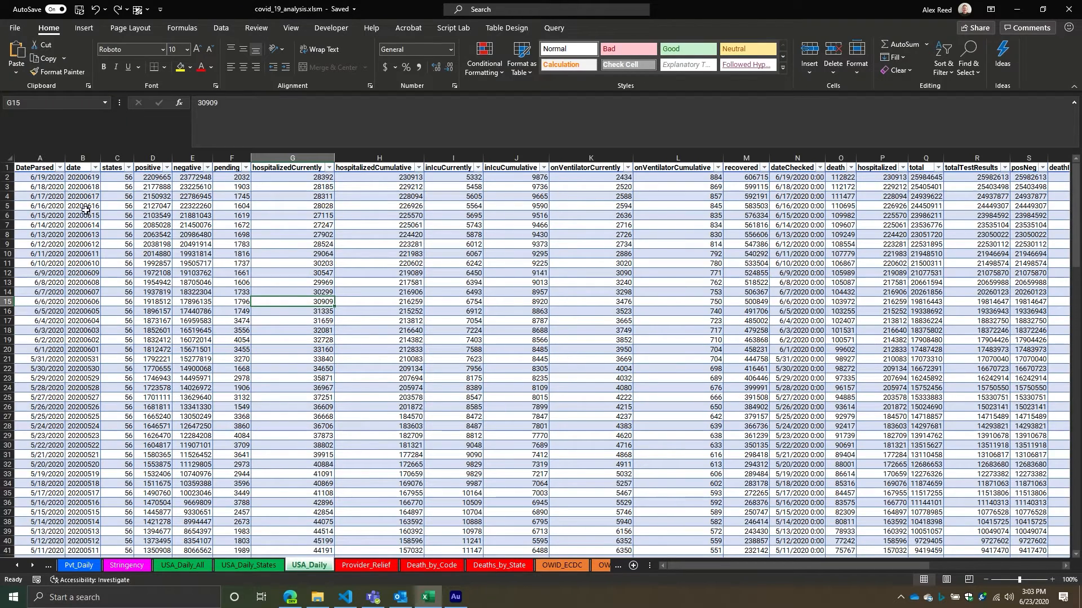
{"action": "left_click", "coordinate": [84, 186]}
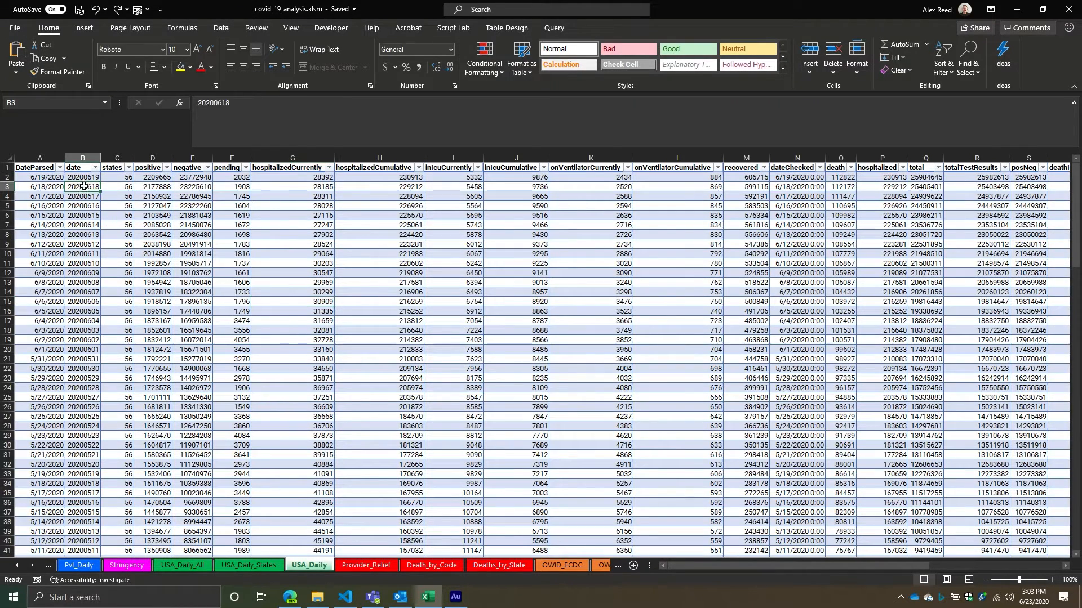
{"action": "right_click", "coordinate": [84, 186]}
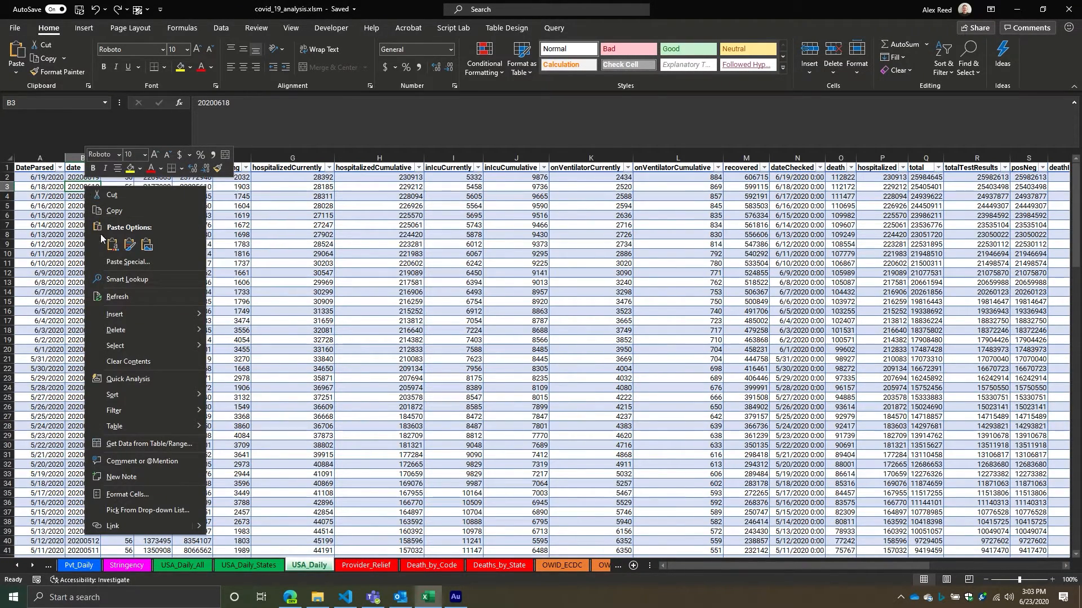
{"action": "left_click", "coordinate": [117, 297]}
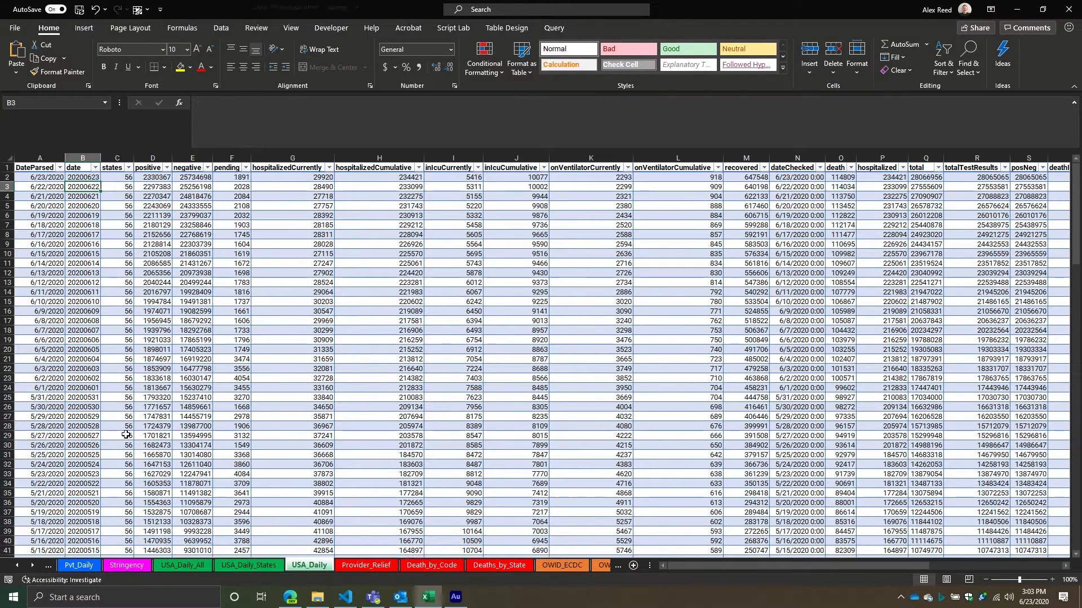
{"action": "left_click_drag", "start_coordinate": [41, 177], "coordinate": [39, 222]}
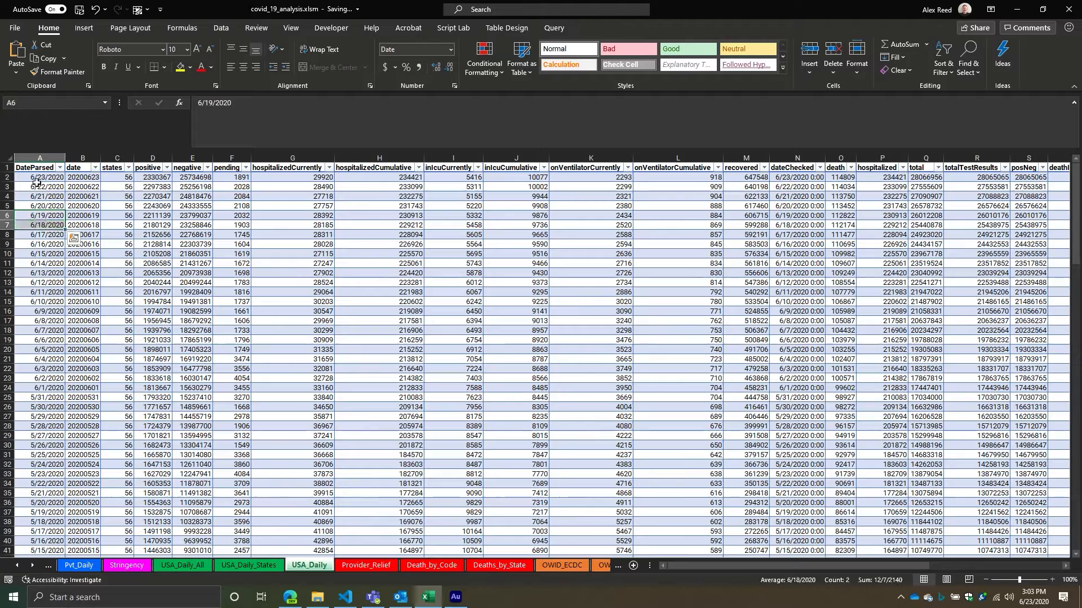
{"action": "left_click_drag", "start_coordinate": [37, 177], "coordinate": [38, 187]}
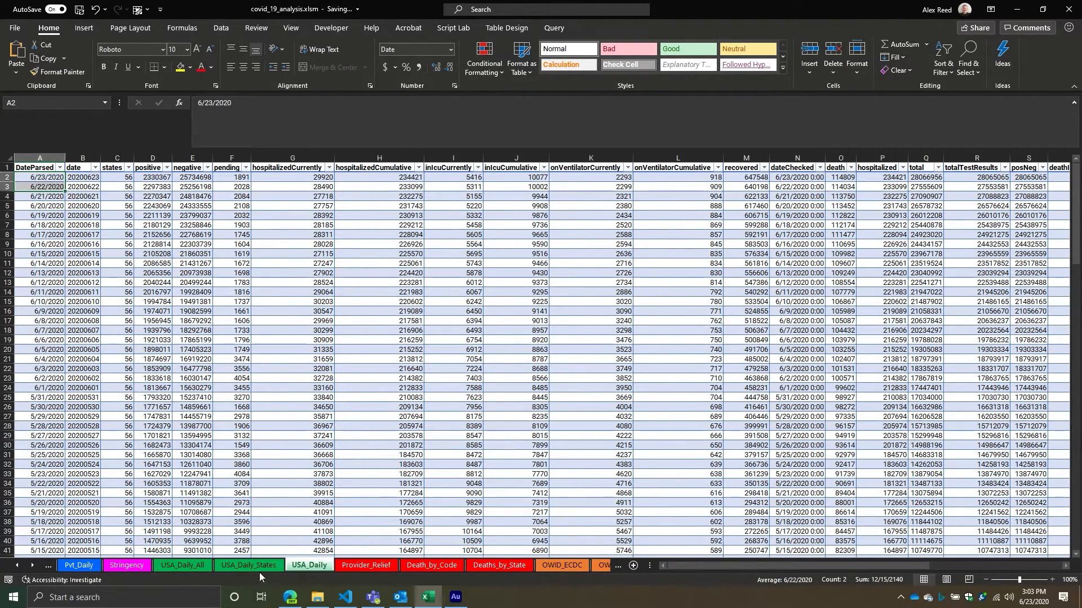
Replace the recovered and total sums in the Pvt_Daily chart's values with the positiveIncrease field.
{"action": "left_click", "coordinate": [248, 568]}
{"action": "left_click", "coordinate": [134, 570]}
{"action": "left_click", "coordinate": [83, 565]}
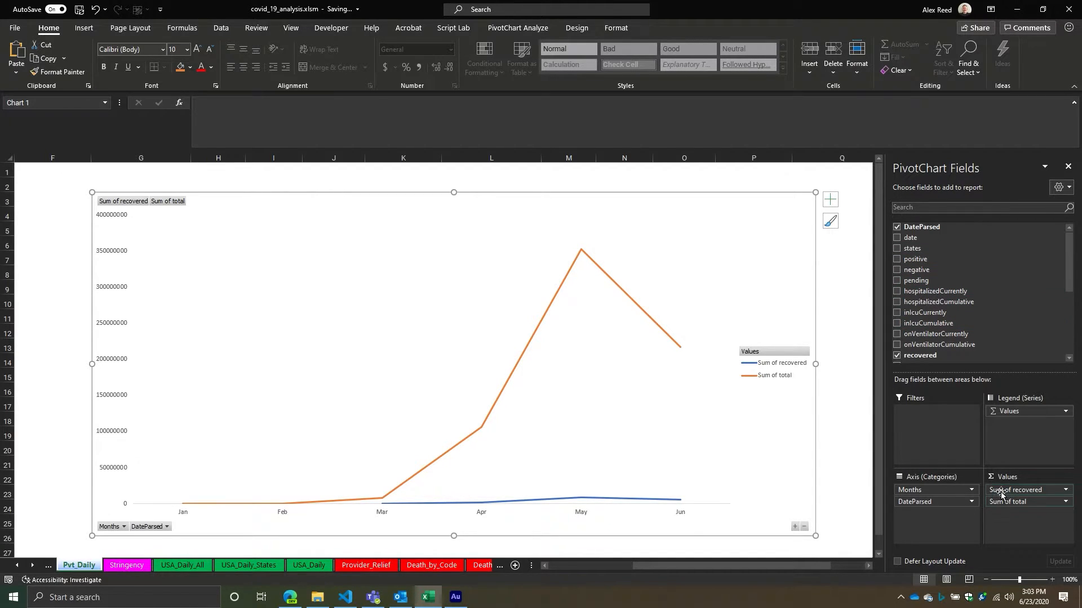
{"action": "left_click_drag", "start_coordinate": [1007, 490], "coordinate": [986, 305]}
{"action": "scroll", "coordinate": [963, 304], "scroll_direction": "down", "scroll_amount": 3}
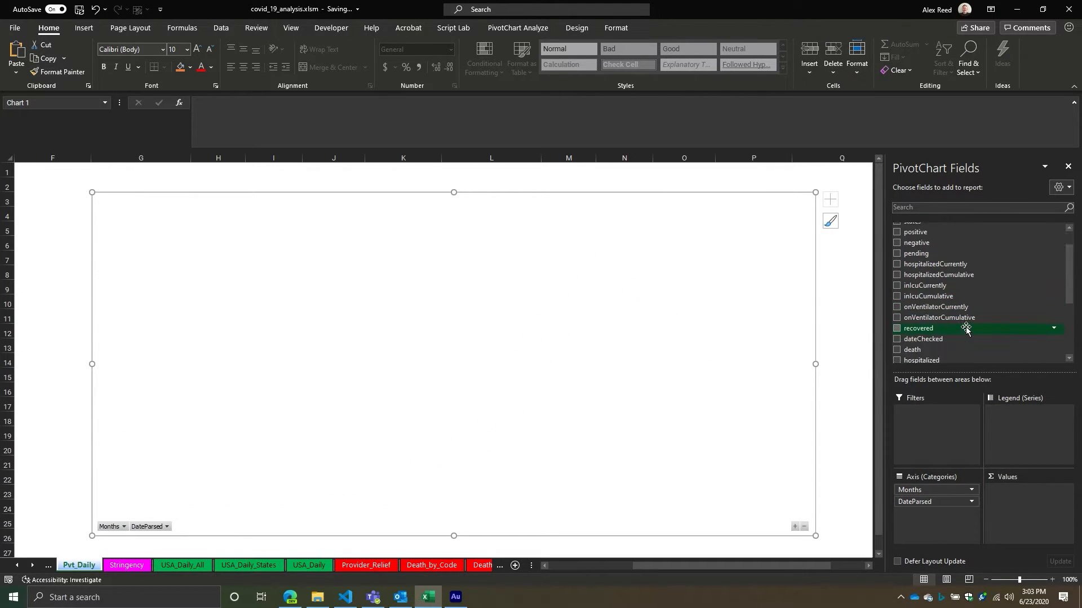
{"action": "scroll", "coordinate": [952, 298], "scroll_direction": "up", "scroll_amount": 1}
{"action": "scroll", "coordinate": [948, 292], "scroll_direction": "down", "scroll_amount": 2}
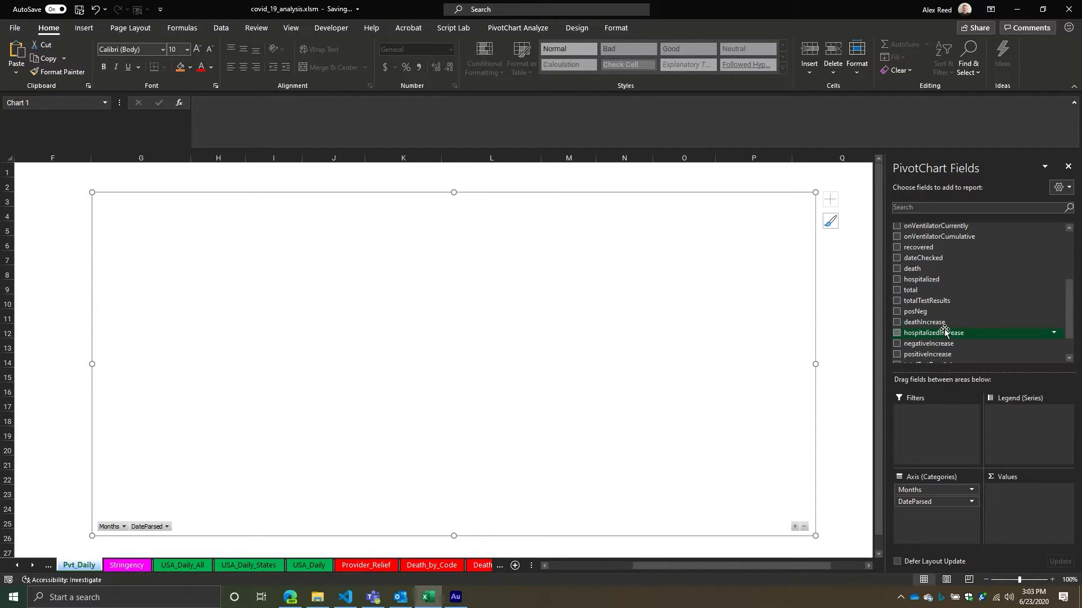
{"action": "scroll", "coordinate": [938, 330], "scroll_direction": "up", "scroll_amount": 4}
{"action": "scroll", "coordinate": [952, 342], "scroll_direction": "down", "scroll_amount": 6}
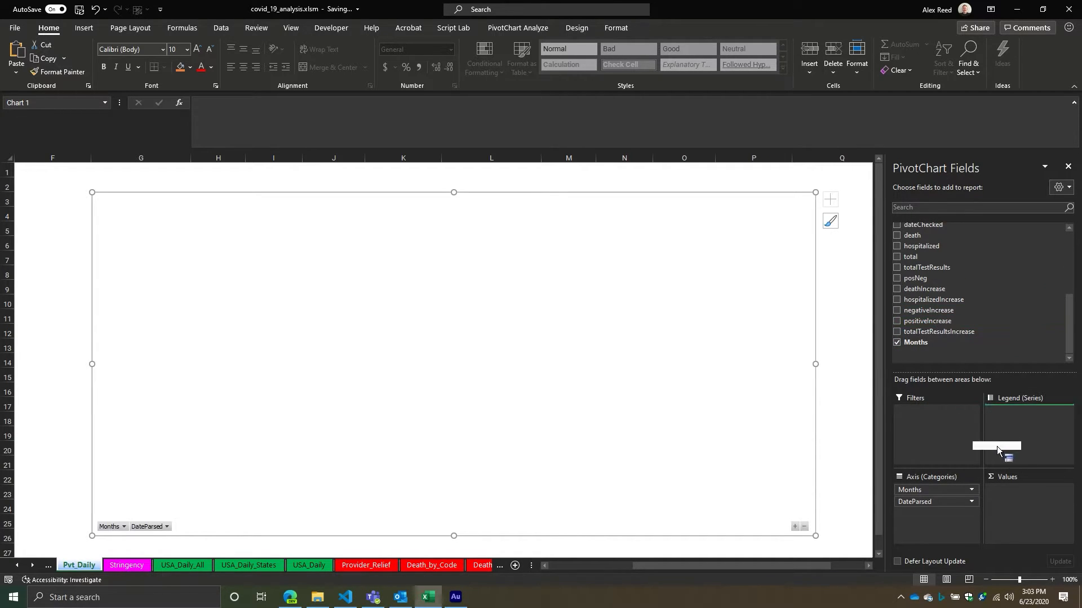
{"action": "left_click_drag", "start_coordinate": [1024, 501], "coordinate": [1023, 497]}
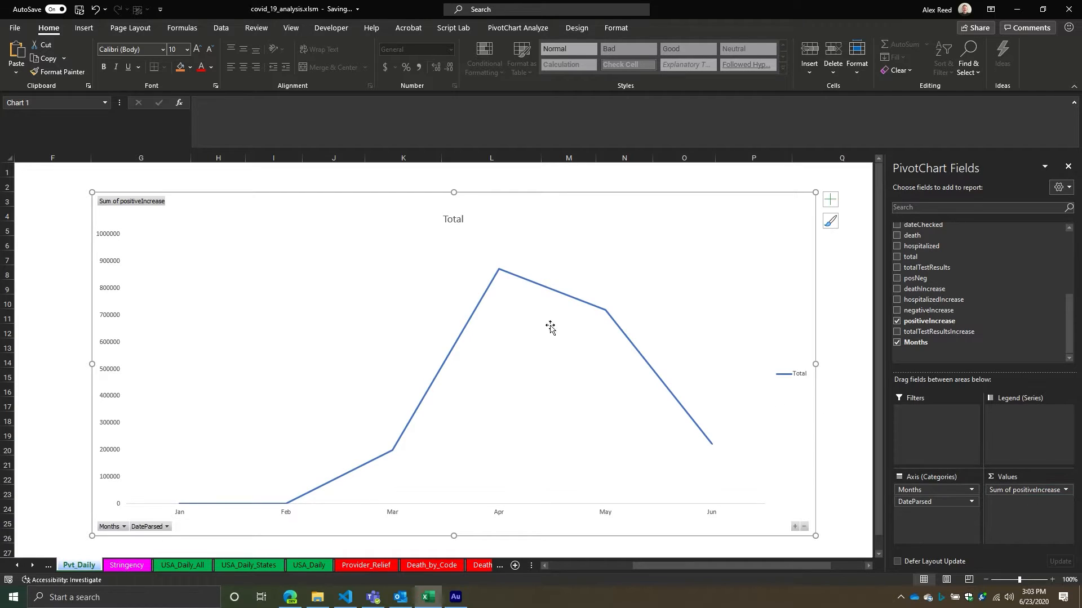
Inspect the June point of the Pvt_Daily line, try the states field as a chart filter, and take it out again.
{"action": "left_click", "coordinate": [715, 442]}
{"action": "left_click", "coordinate": [713, 443]}
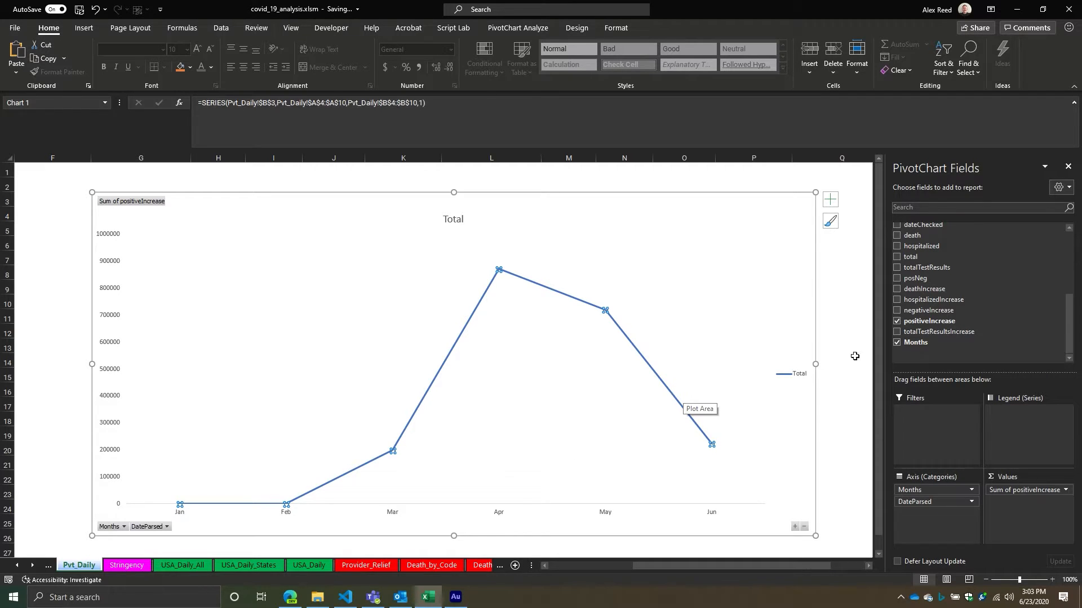
{"action": "scroll", "coordinate": [927, 305], "scroll_direction": "up", "scroll_amount": 4}
{"action": "left_click_drag", "start_coordinate": [915, 252], "coordinate": [924, 408]}
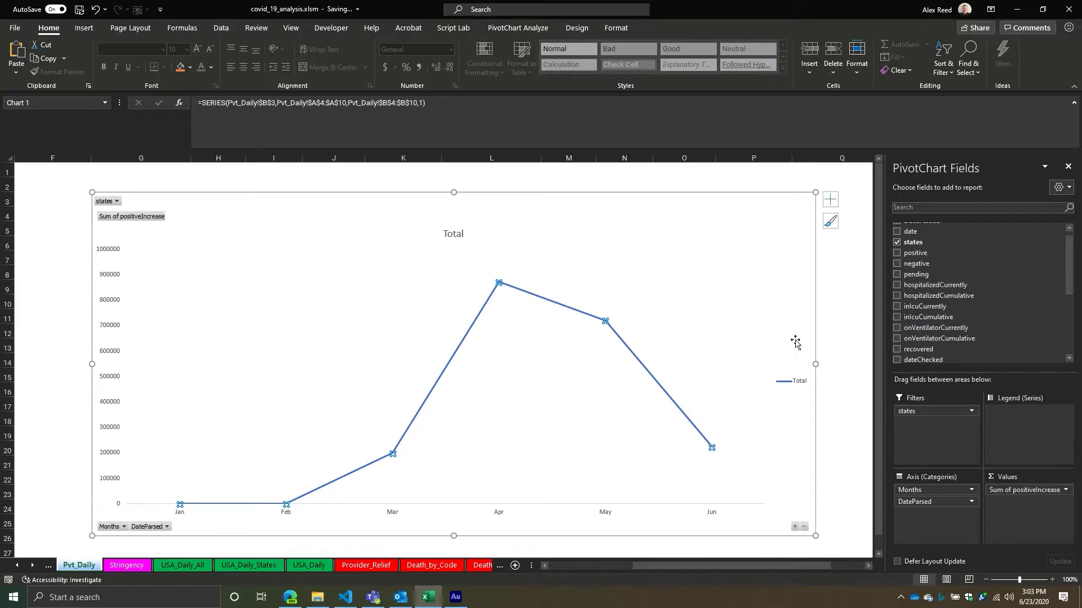
{"action": "left_click_drag", "start_coordinate": [915, 411], "coordinate": [967, 287]}
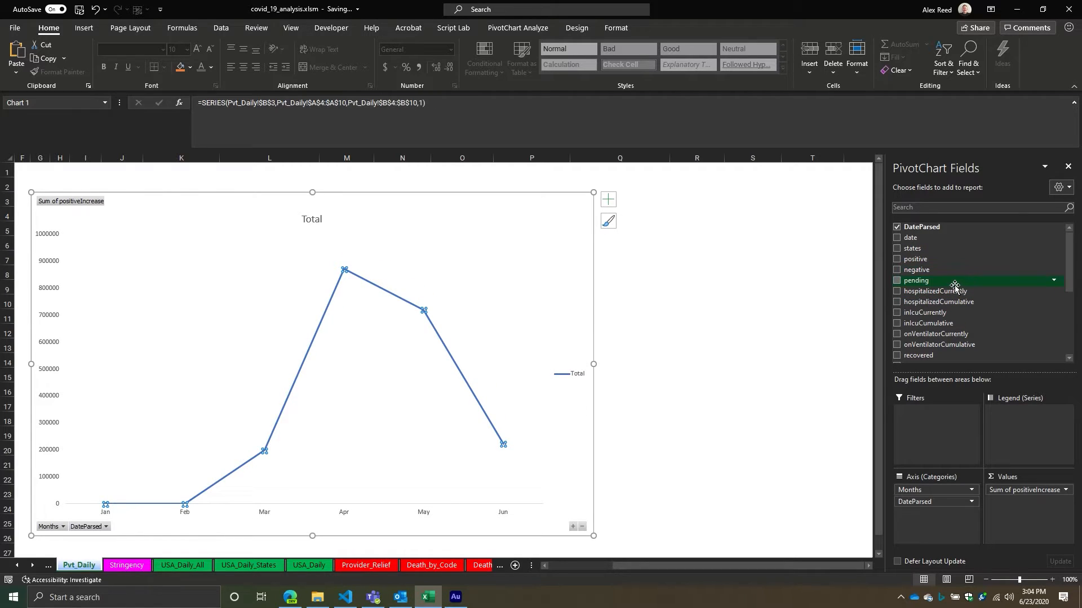
Examine the Pvt_Hospitalizations PivotTable's fields and compare them with the USA_Daily and USA_Daily_States source tables.
{"action": "left_click", "coordinate": [32, 566]}
{"action": "left_click", "coordinate": [32, 565]}
{"action": "left_click", "coordinate": [17, 565]}
{"action": "left_click", "coordinate": [17, 566]}
{"action": "left_click", "coordinate": [17, 566]}
{"action": "left_click", "coordinate": [17, 565]}
{"action": "left_click", "coordinate": [170, 564]}
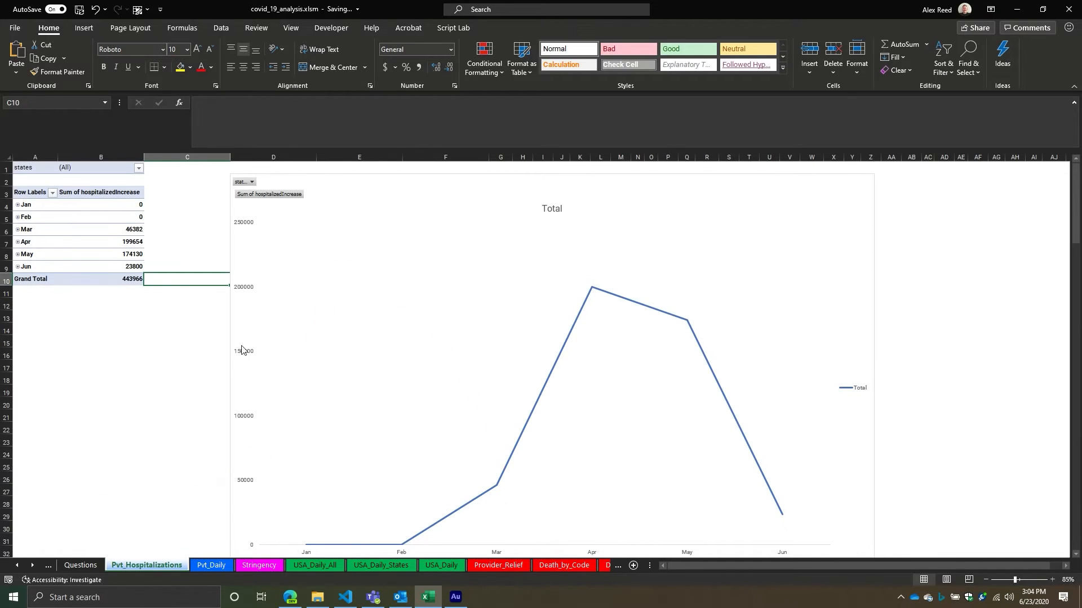
{"action": "left_click", "coordinate": [94, 216]}
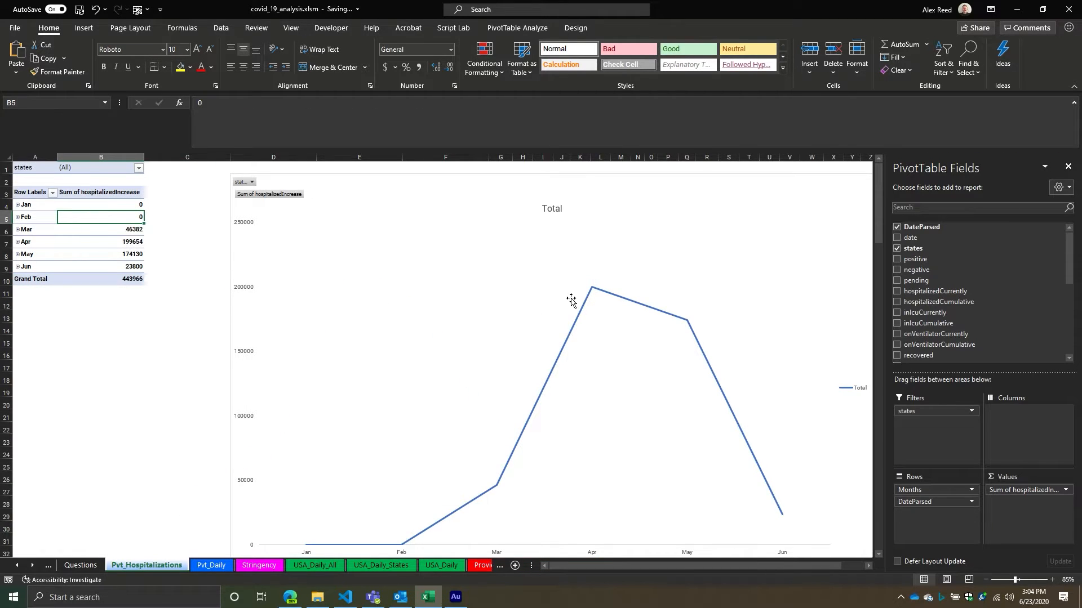
{"action": "scroll", "coordinate": [958, 315], "scroll_direction": "down", "scroll_amount": 5}
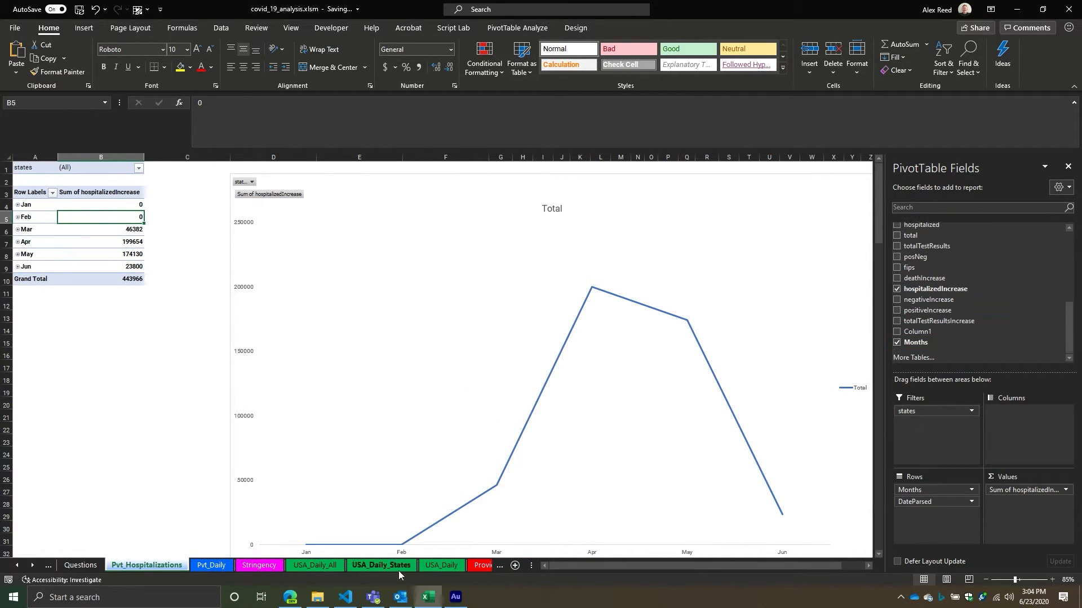
{"action": "left_click", "coordinate": [397, 569]}
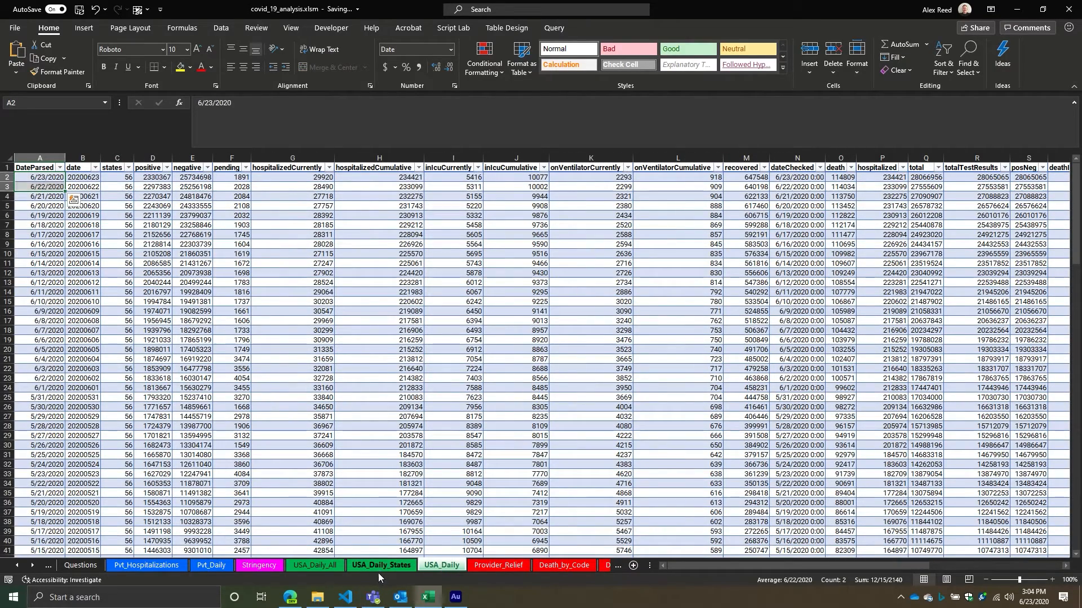
{"action": "left_click", "coordinate": [378, 572]}
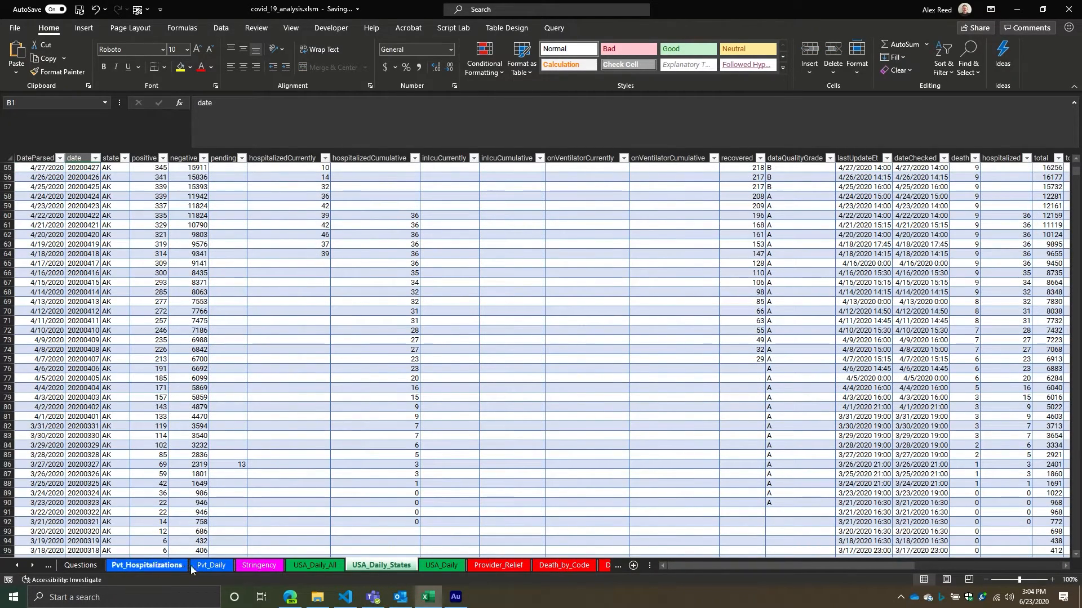
Rename the Pvt_Hospitalizations sheet as Pvt_Daily_States.
{"action": "double_click", "coordinate": [118, 566]}
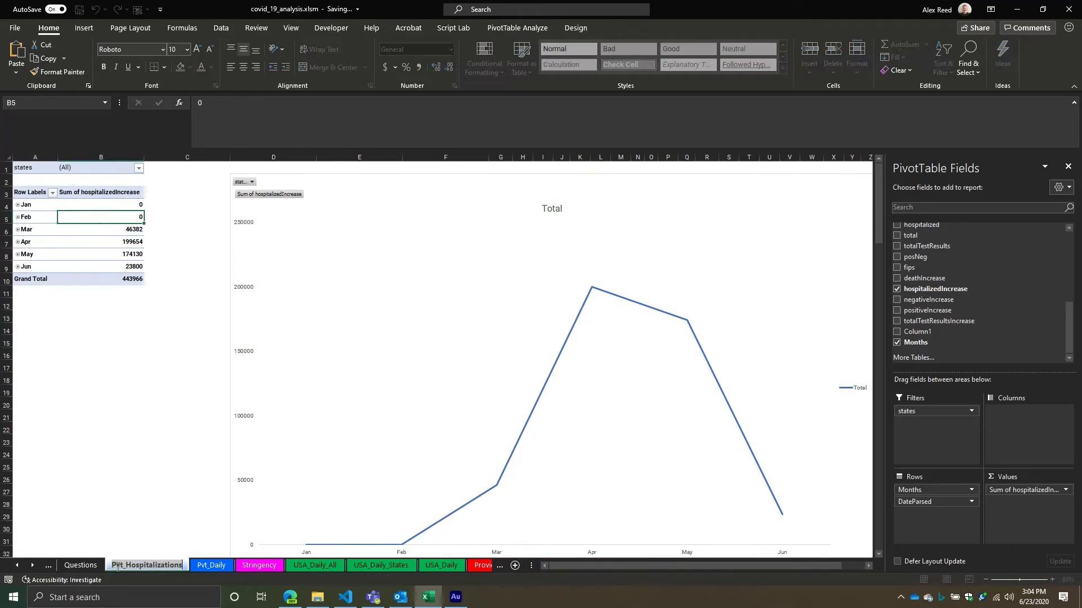
{"action": "double_click", "coordinate": [151, 565]}
{"action": "type", "text": "Daily_States"}
{"action": "key", "text": "Return"}
{"action": "left_click", "coordinate": [61, 355]}
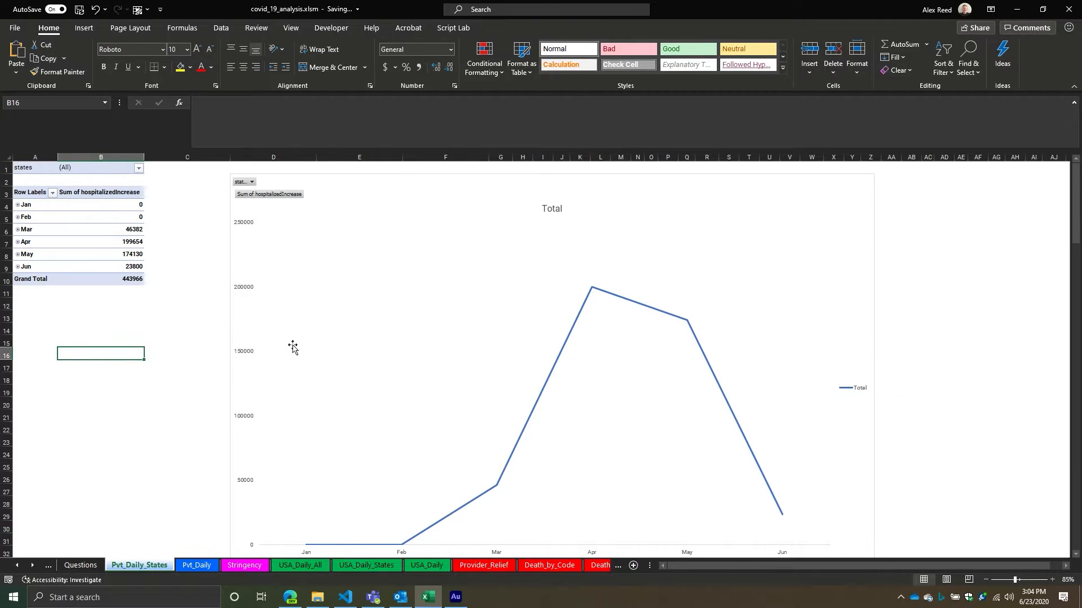
Replace hospitalizedIncrease with positiveIncrease in the values of the Pvt_Daily_States chart.
{"action": "left_click", "coordinate": [251, 231]}
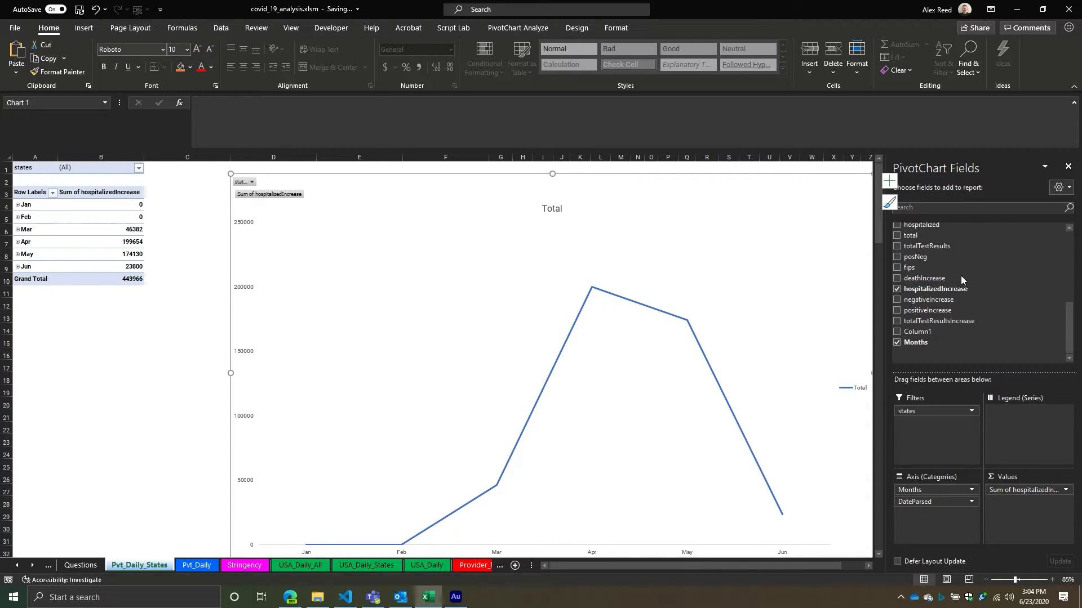
{"action": "left_click", "coordinate": [935, 289]}
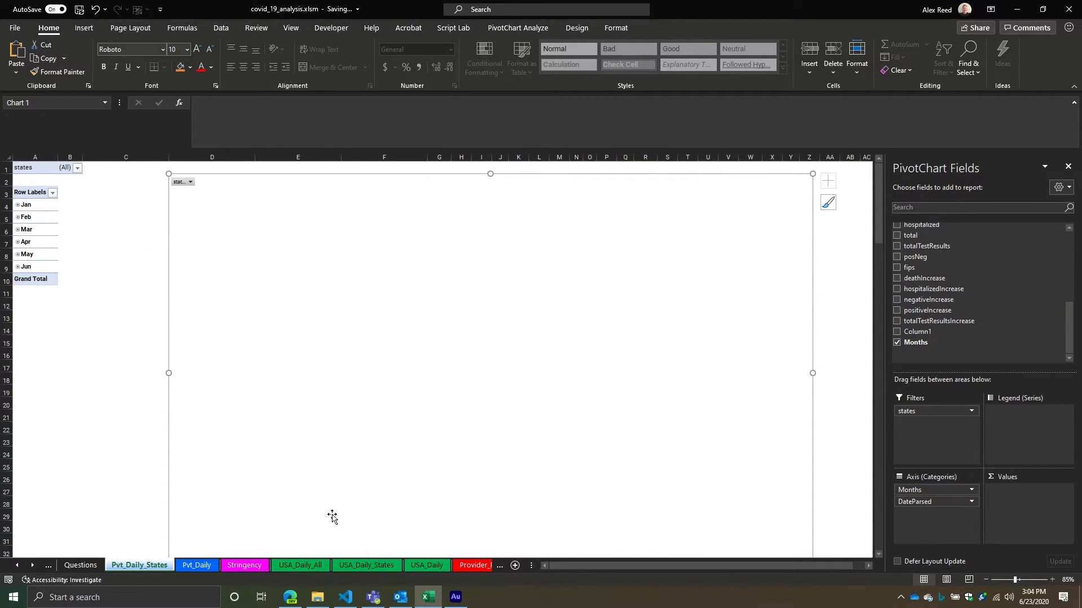
{"action": "left_click_drag", "start_coordinate": [915, 306], "coordinate": [1012, 493]}
Refresh the query table on the USA_Daily_States sheet, check its newest dates, cancel the accidental cell move, and leave the sheet.
{"action": "left_click", "coordinate": [300, 566]}
{"action": "left_click", "coordinate": [338, 566]}
{"action": "left_click", "coordinate": [135, 195]}
{"action": "scroll", "coordinate": [134, 195], "scroll_direction": "up", "scroll_amount": 18}
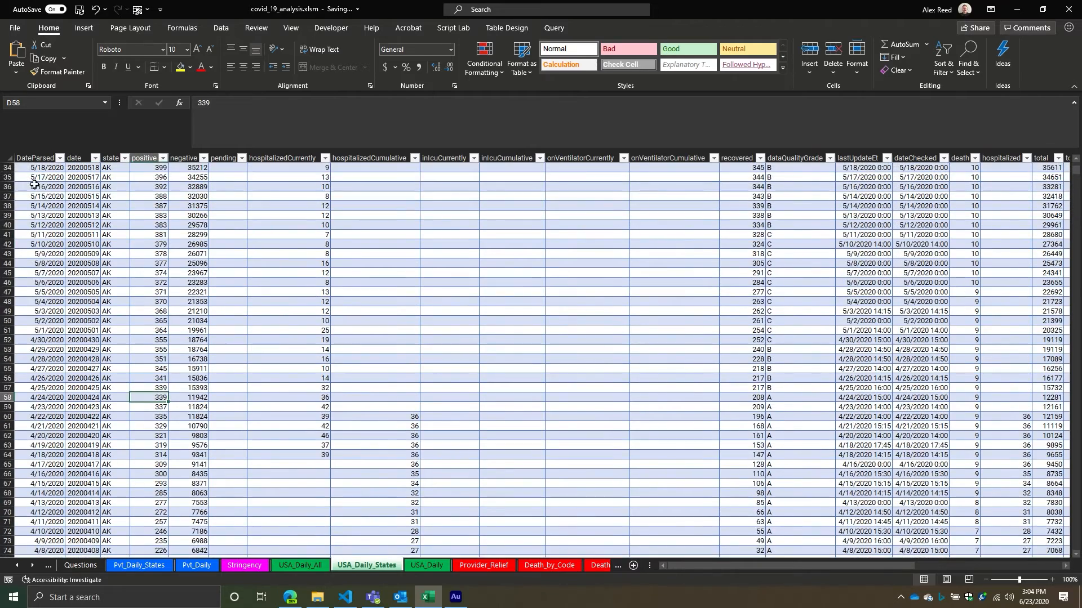
{"action": "left_click", "coordinate": [31, 177]}
{"action": "right_click", "coordinate": [40, 177]}
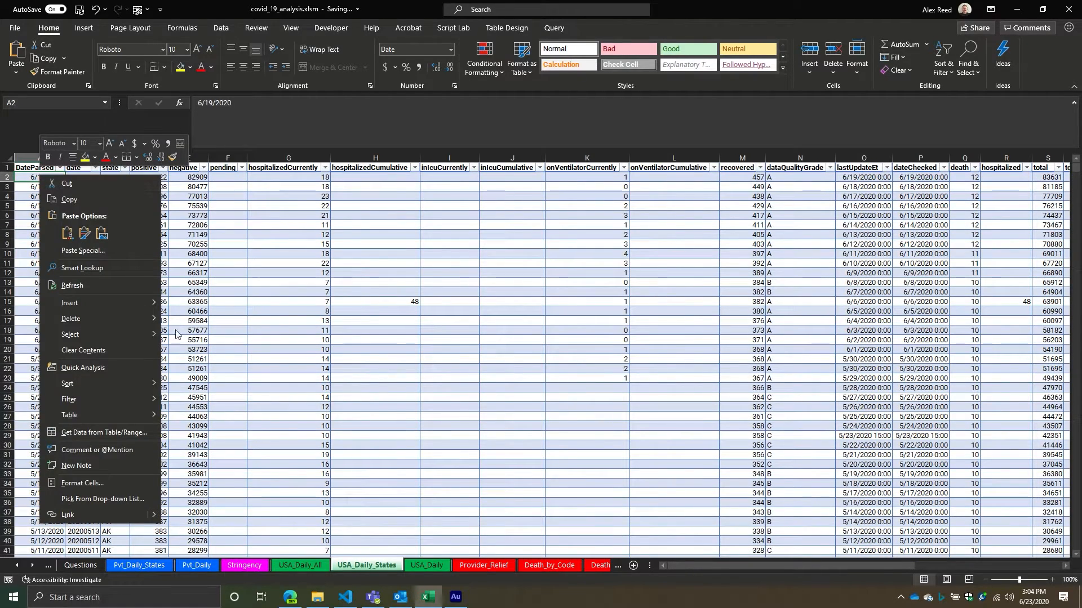
{"action": "left_click", "coordinate": [73, 286]}
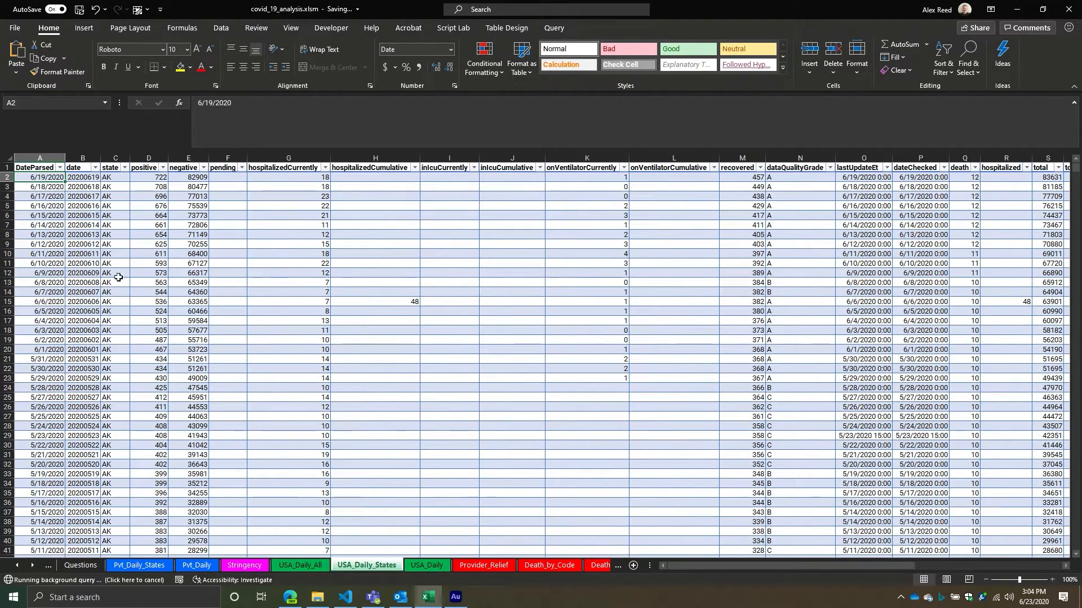
{"action": "left_click", "coordinate": [43, 209]}
{"action": "left_click_drag", "start_coordinate": [43, 211], "coordinate": [181, 490]}
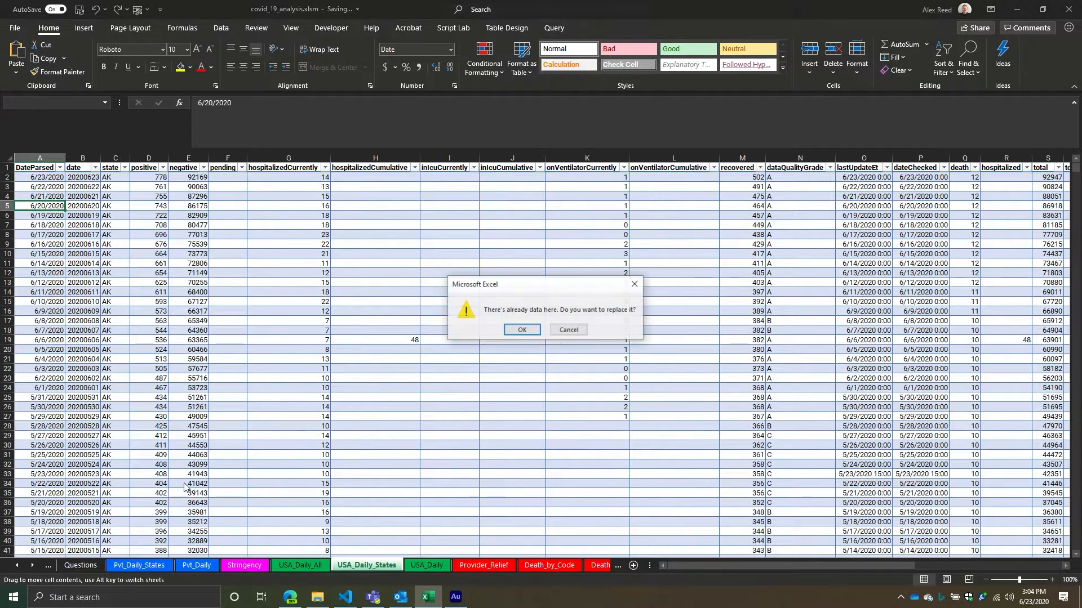
{"action": "left_click", "coordinate": [569, 329]}
{"action": "left_click", "coordinate": [230, 566]}
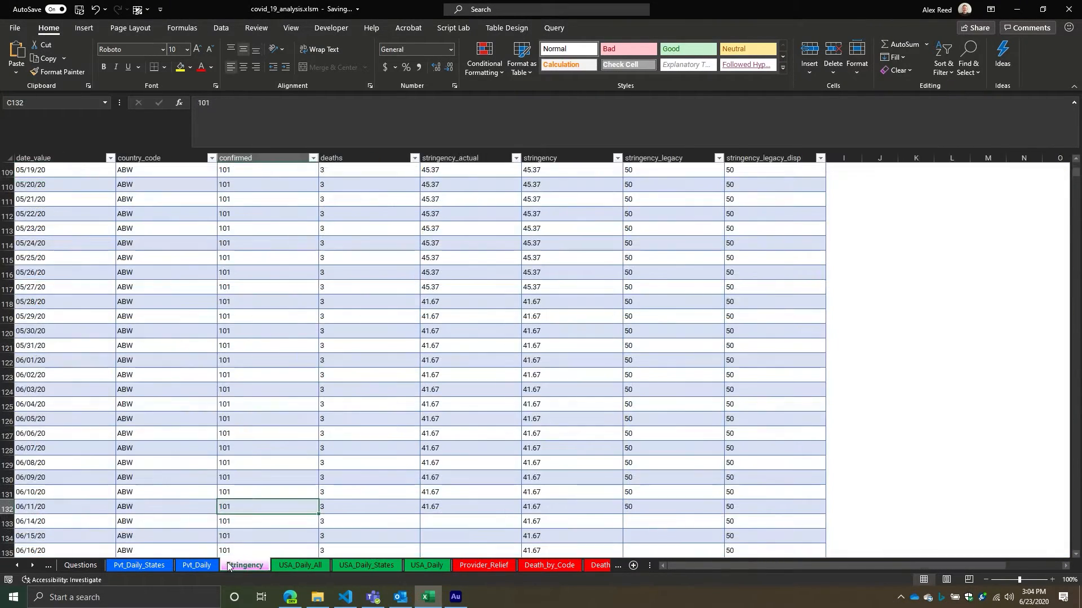
Refresh the data of the positiveIncrease PivotChart on the Pvt_Daily_States sheet and check its June point.
{"action": "left_click", "coordinate": [197, 565]}
{"action": "left_click", "coordinate": [139, 565]}
{"action": "right_click", "coordinate": [335, 263]}
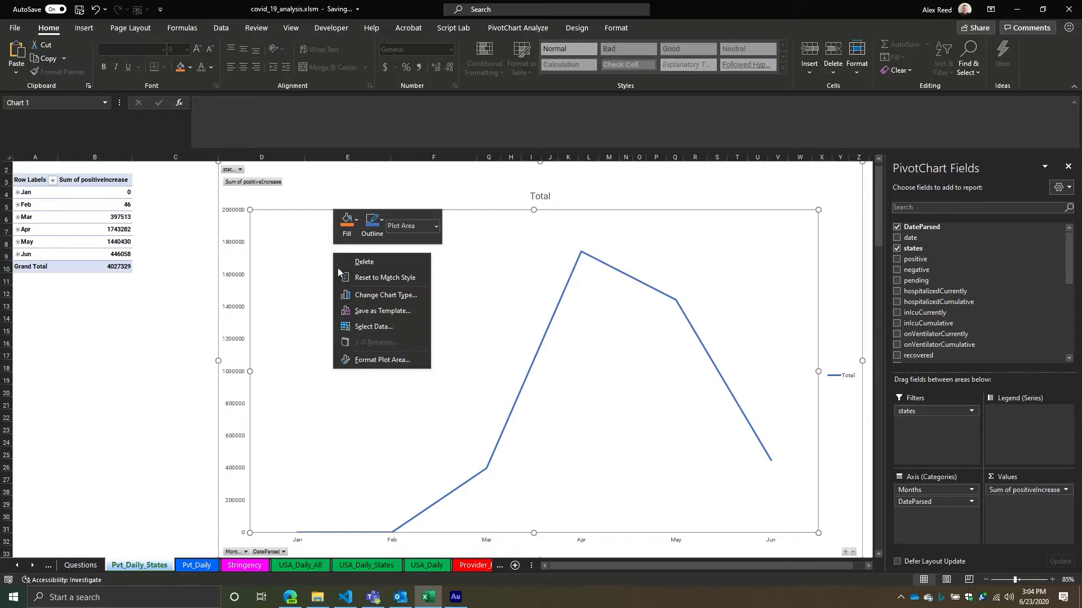
{"action": "left_click", "coordinate": [270, 193]}
{"action": "right_click", "coordinate": [298, 191]}
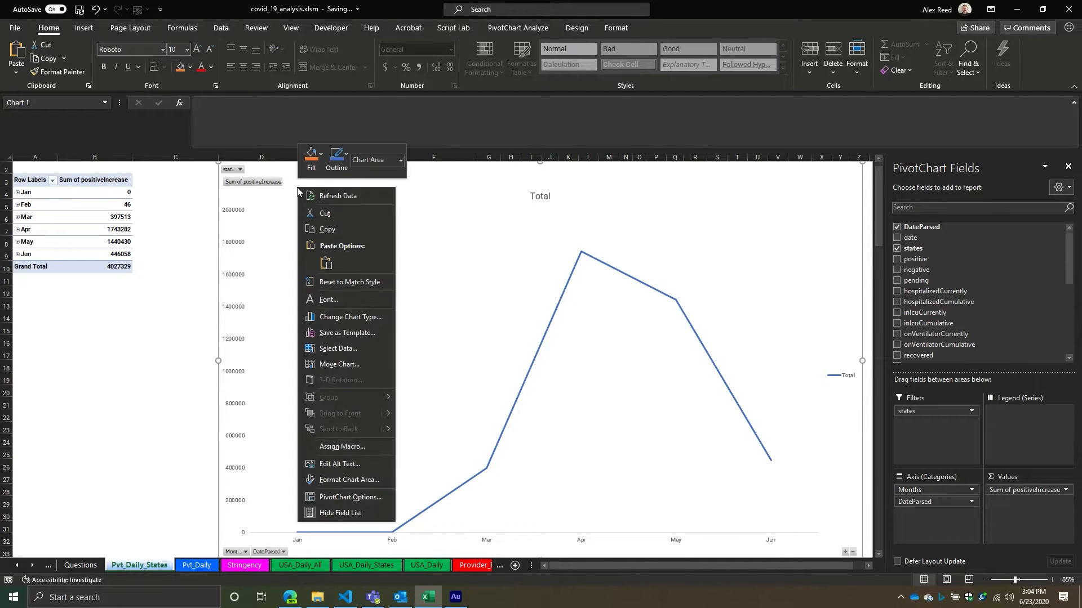
{"action": "left_click", "coordinate": [321, 197]}
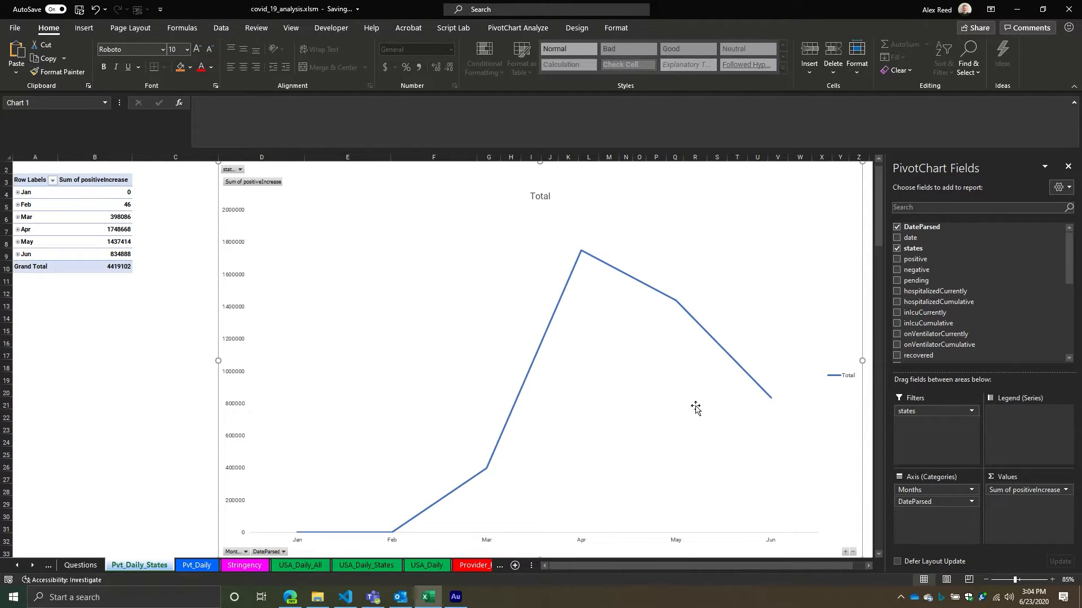
{"action": "left_click", "coordinate": [767, 397]}
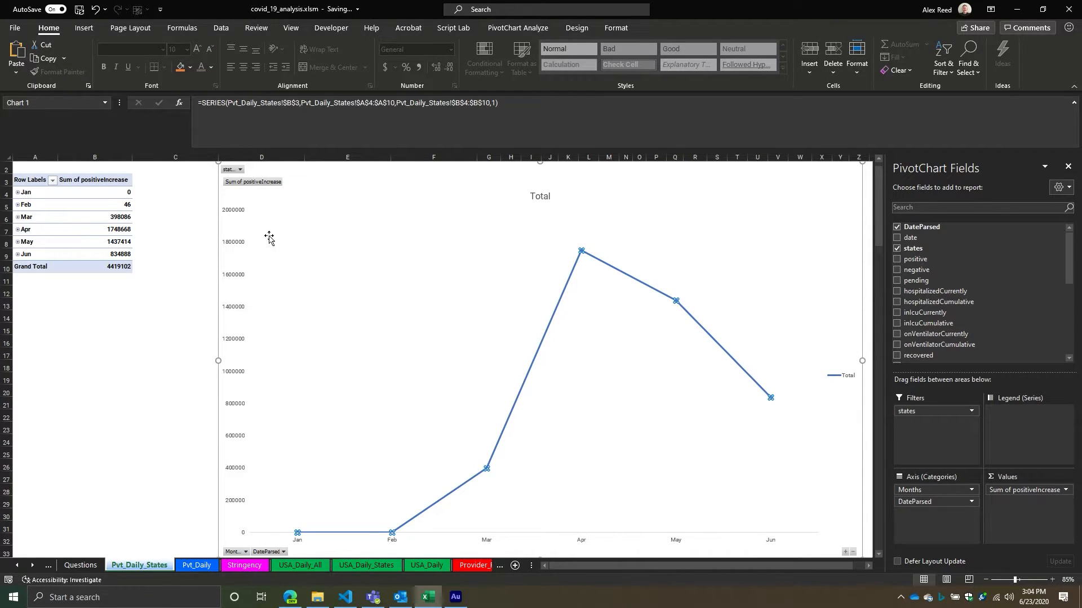
Reposition and resize the PivotChart beside the PivotTable and select the Jan row label.
{"action": "scroll", "coordinate": [270, 241], "scroll_direction": "up", "scroll_amount": 1}
{"action": "left_click_drag", "start_coordinate": [215, 176], "coordinate": [194, 187]}
{"action": "left_click_drag", "start_coordinate": [667, 351], "coordinate": [783, 353]}
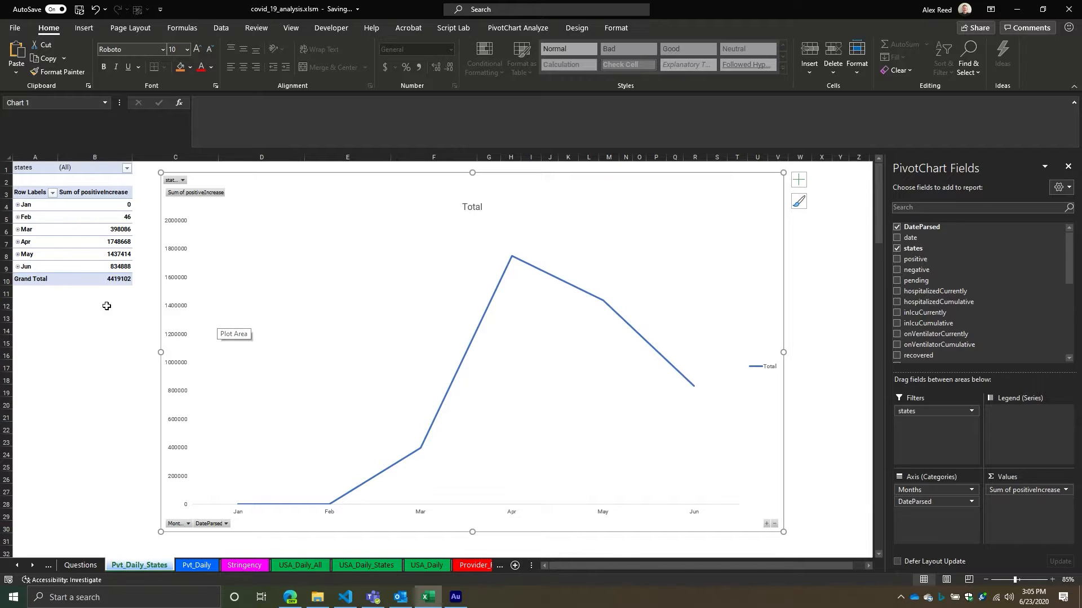
{"action": "left_click_drag", "start_coordinate": [28, 204], "coordinate": [94, 267]}
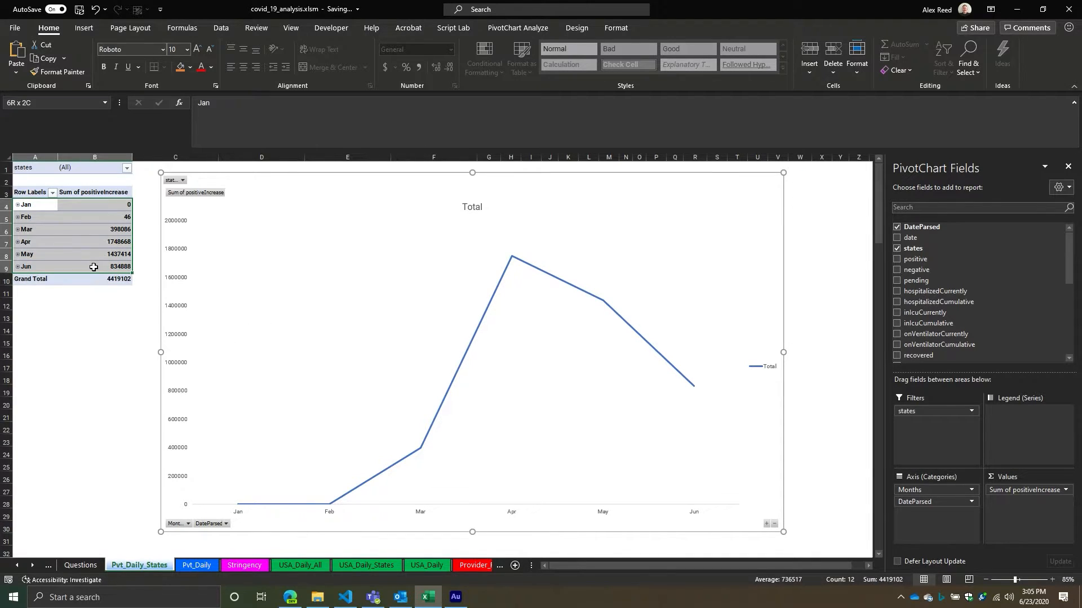
{"action": "left_click", "coordinate": [23, 203]}
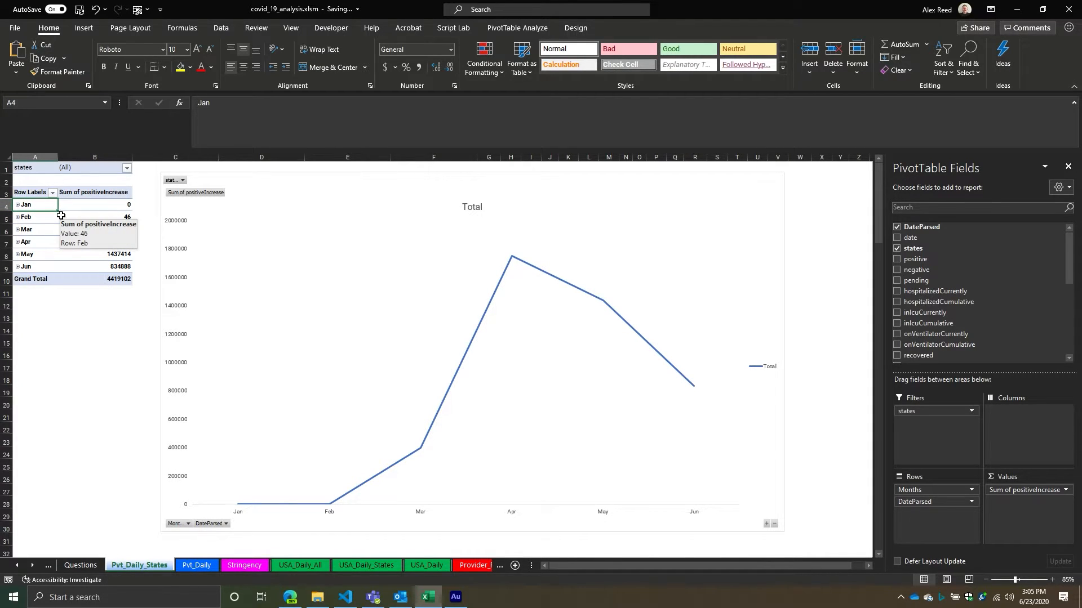
{"action": "left_click", "coordinate": [52, 192]}
{"action": "left_click", "coordinate": [36, 352]}
{"action": "left_click", "coordinate": [35, 361]}
{"action": "left_click", "coordinate": [33, 379]}
{"action": "left_click", "coordinate": [34, 373]}
{"action": "left_click", "coordinate": [33, 390]}
{"action": "left_click", "coordinate": [33, 400]}
{"action": "scroll", "coordinate": [47, 413], "scroll_direction": "down", "scroll_amount": 2}
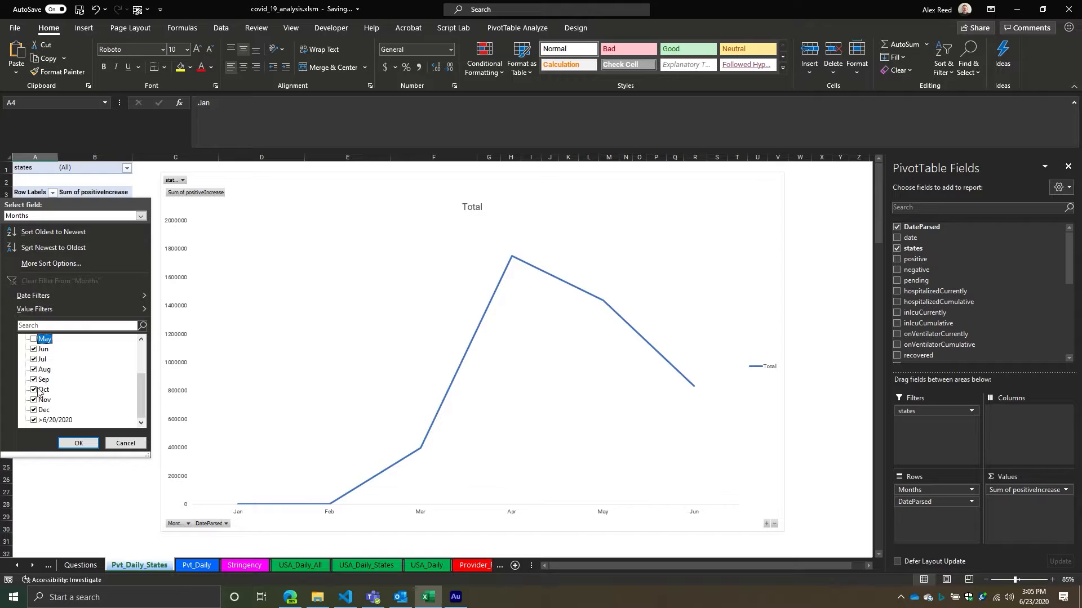
{"action": "scroll", "coordinate": [43, 385], "scroll_direction": "up", "scroll_amount": 2}
{"action": "left_click", "coordinate": [34, 338]}
Set up a custom date filter on the Months field with the condition "is between".
{"action": "mouse_move", "coordinate": [53, 303]}
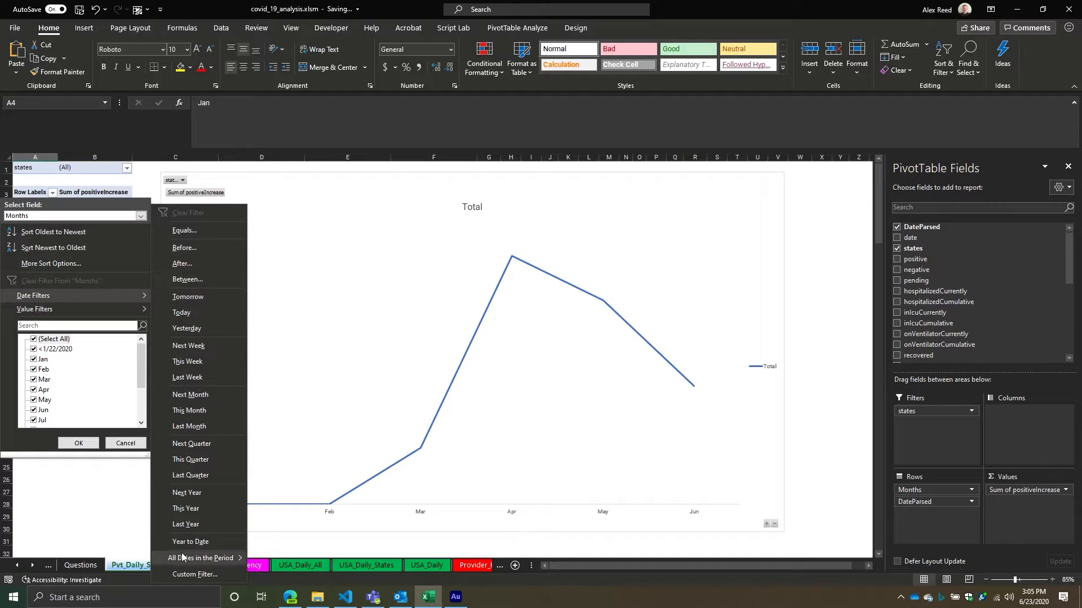
{"action": "mouse_move", "coordinate": [208, 563]}
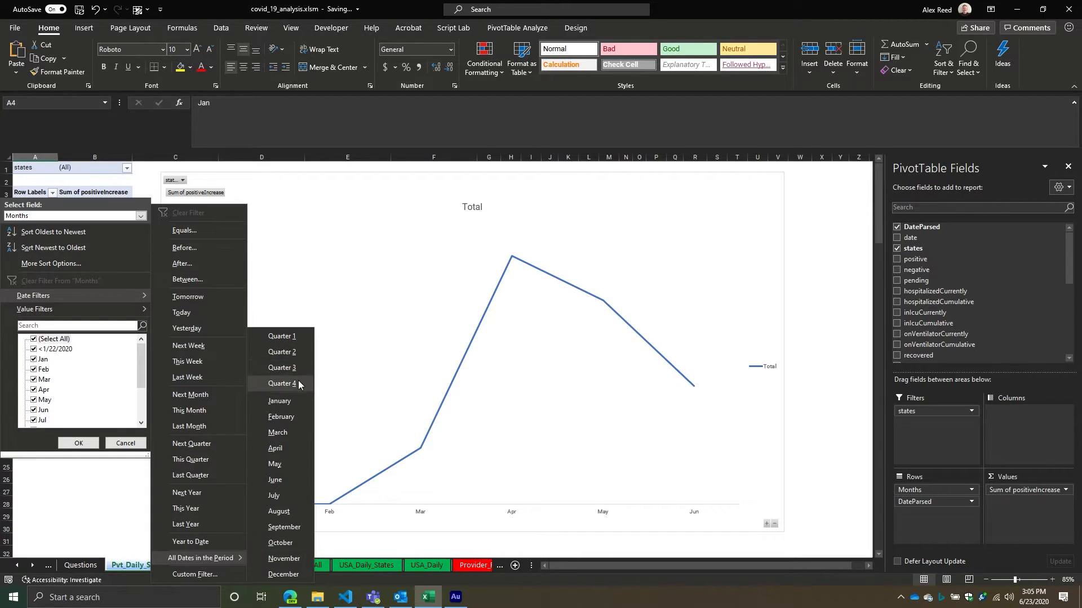
{"action": "left_click", "coordinate": [191, 575]}
{"action": "left_click", "coordinate": [377, 283]}
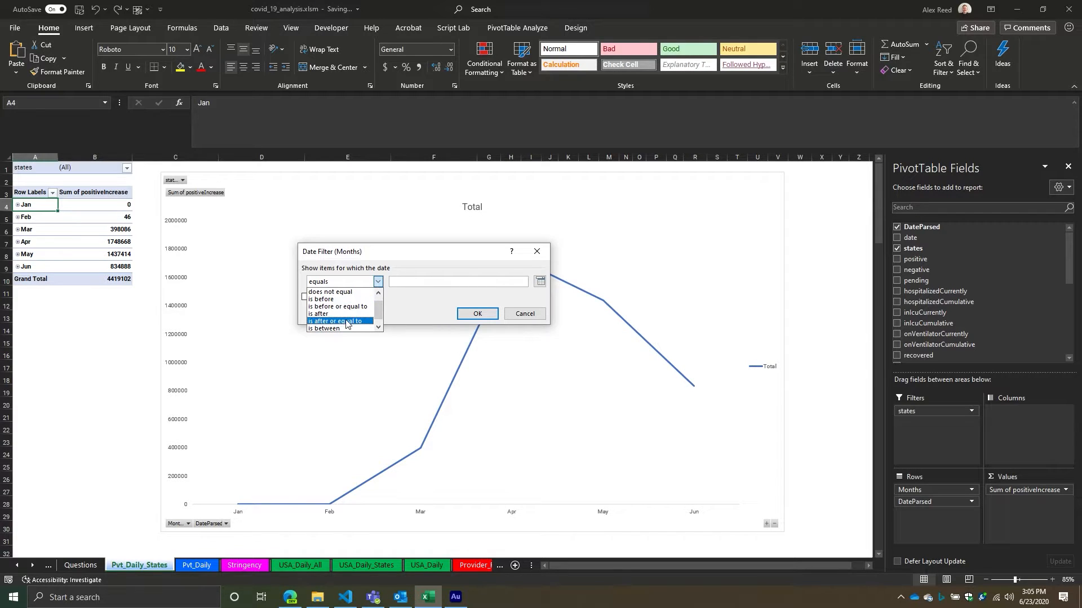
{"action": "scroll", "coordinate": [347, 321], "scroll_direction": "down", "scroll_amount": 1}
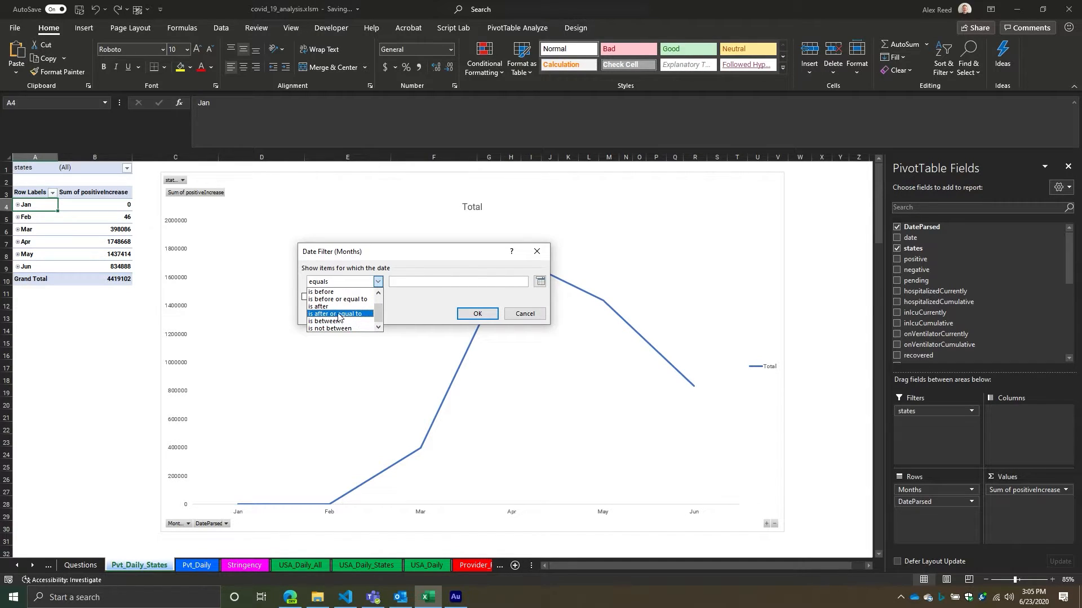
{"action": "left_click", "coordinate": [332, 322]}
Set the Months date filter range from 3/1/2020 to 6/23/2020 and apply it.
{"action": "left_click", "coordinate": [450, 281]}
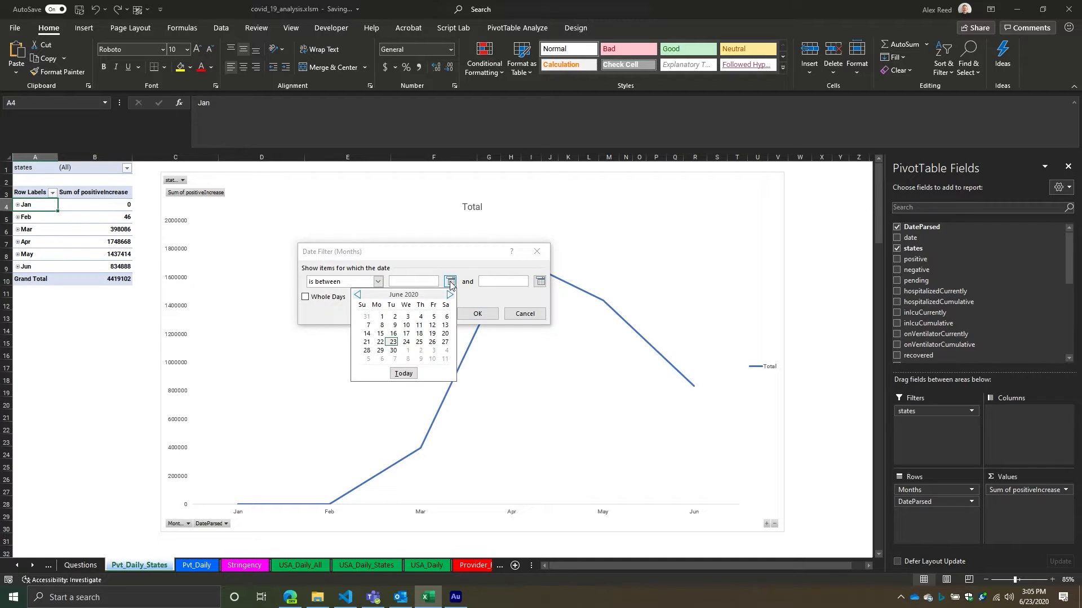
{"action": "left_click", "coordinate": [358, 296]}
{"action": "left_click", "coordinate": [358, 295]}
{"action": "left_click", "coordinate": [358, 296]}
{"action": "left_click", "coordinate": [365, 316]}
{"action": "left_click", "coordinate": [539, 281]}
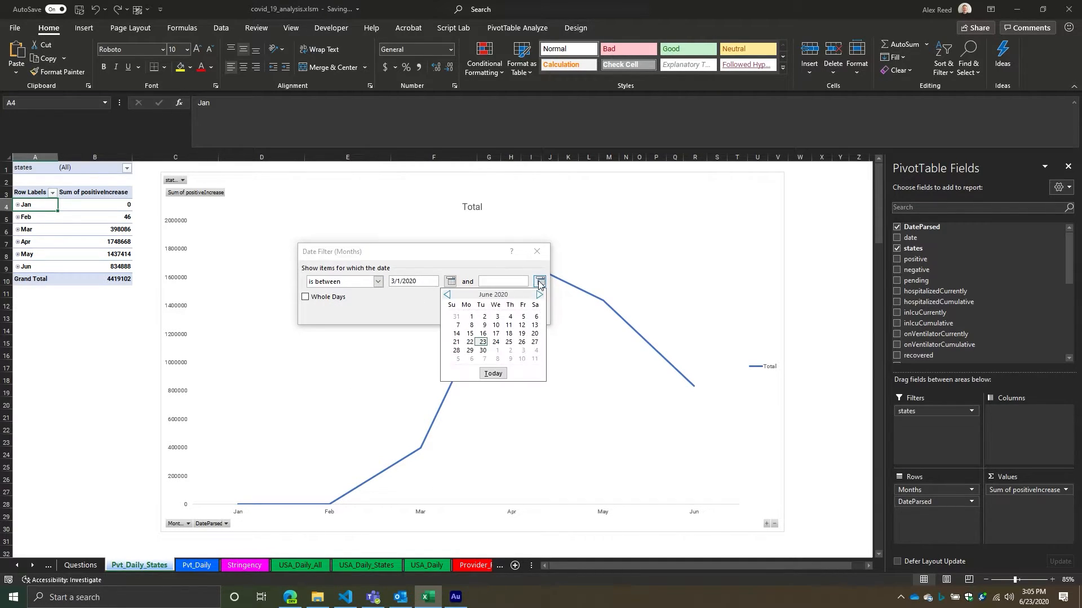
{"action": "left_click", "coordinate": [483, 342]}
{"action": "left_click", "coordinate": [477, 314]}
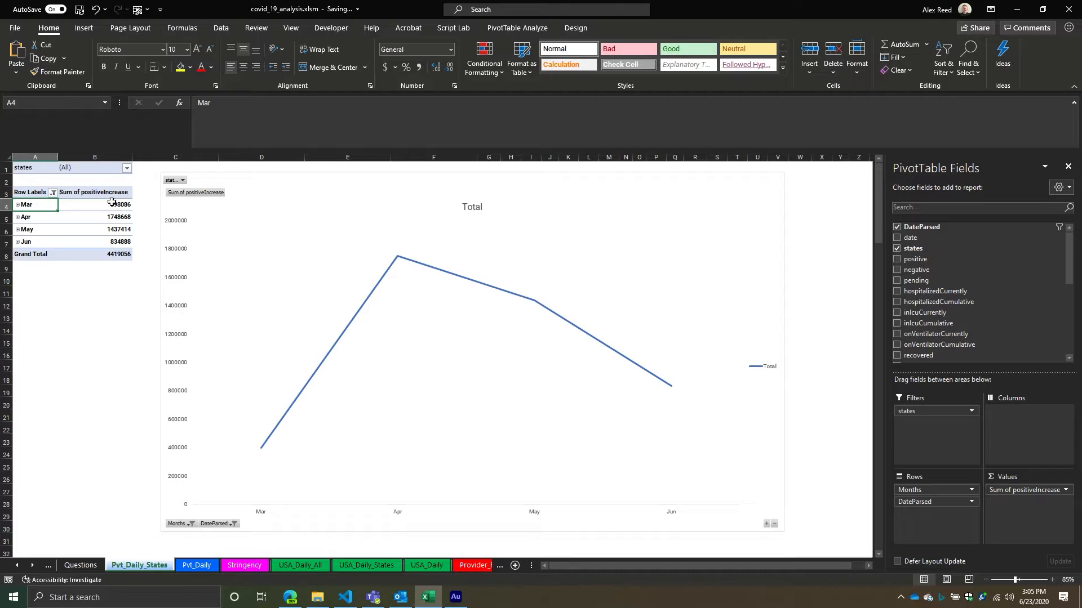
Filter the PivotTable's states field to AK only.
{"action": "left_click", "coordinate": [120, 172]}
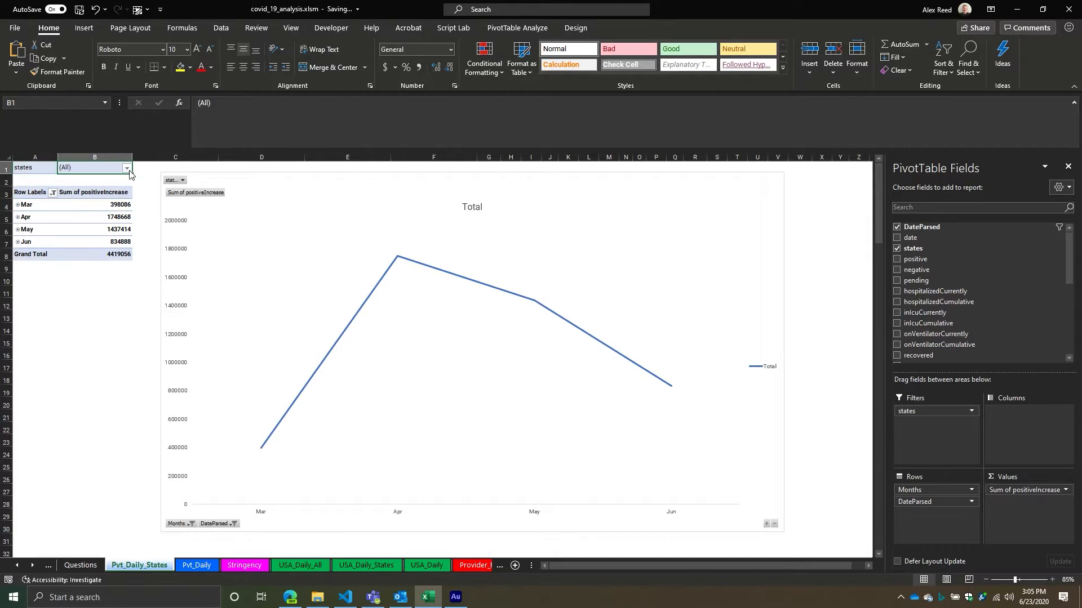
{"action": "left_click", "coordinate": [127, 168]}
{"action": "left_click", "coordinate": [21, 195]}
{"action": "left_click", "coordinate": [20, 204]}
{"action": "left_click", "coordinate": [65, 310]}
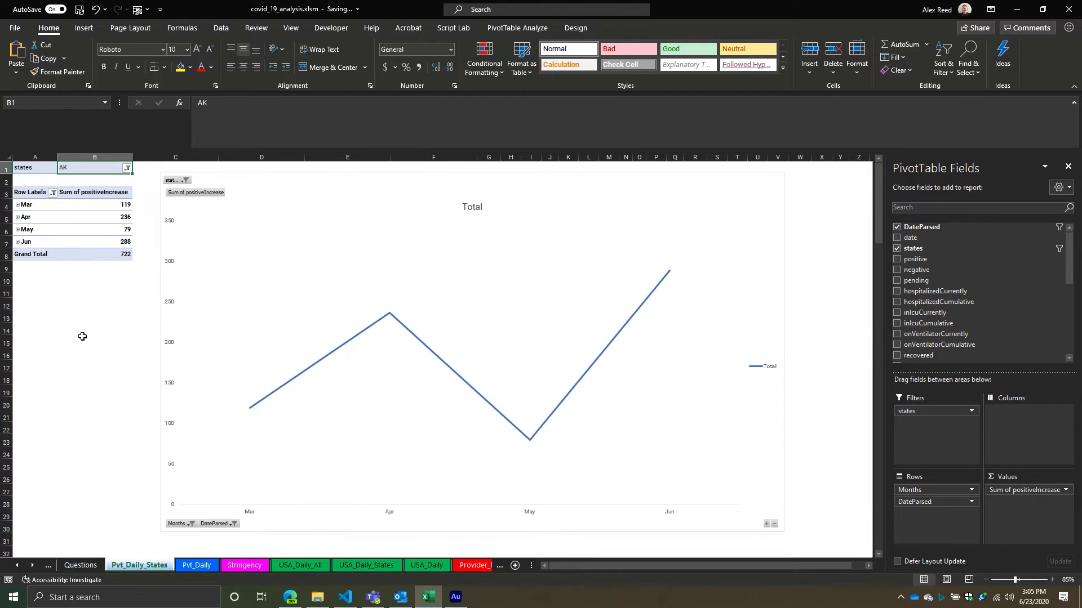
{"action": "left_click", "coordinate": [18, 205]}
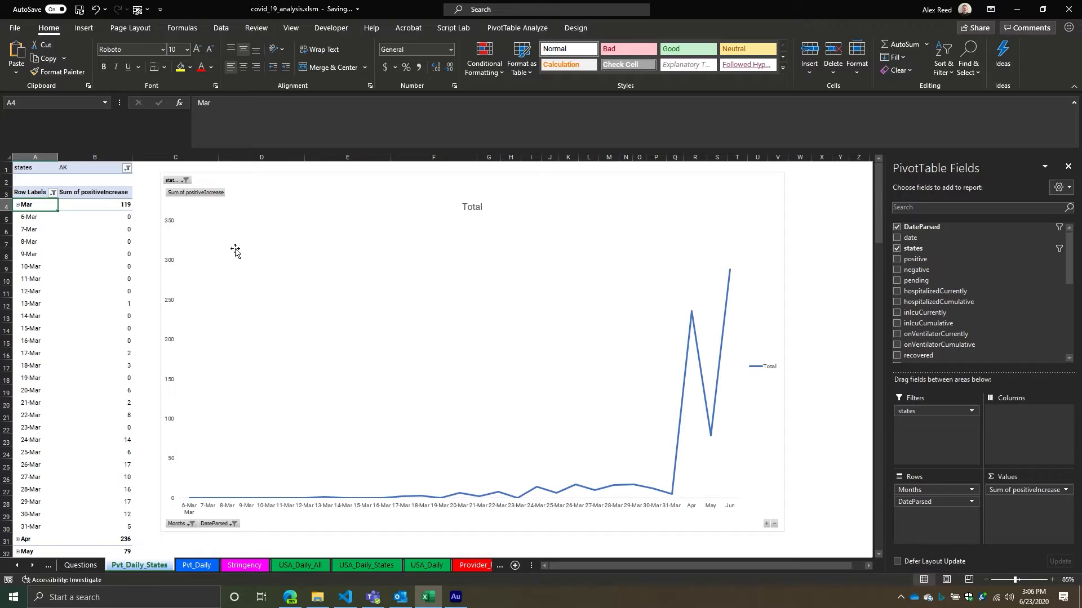
{"action": "left_click", "coordinate": [18, 205]}
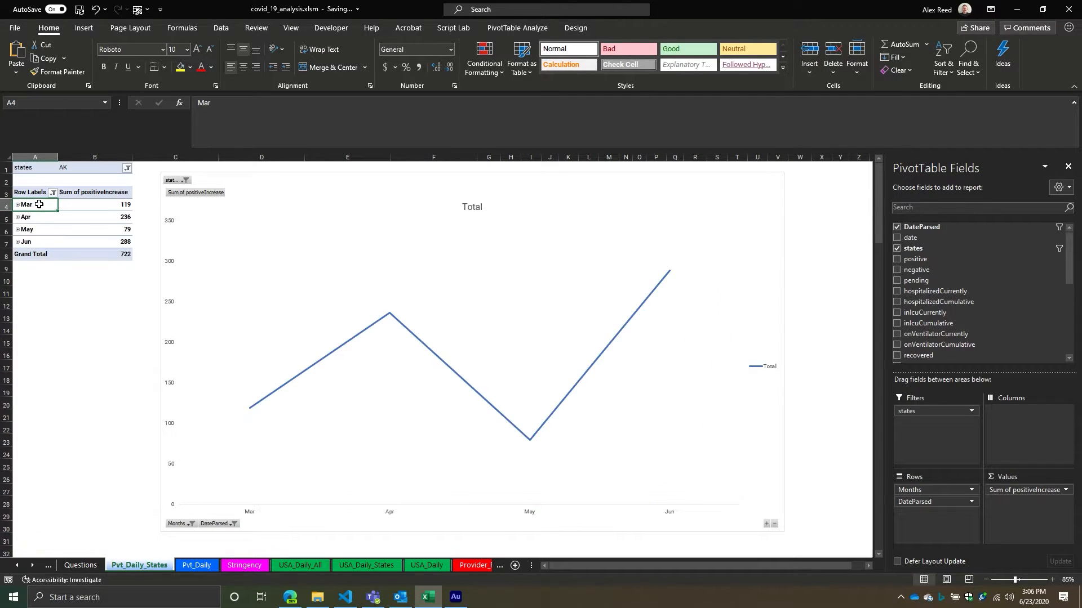
{"action": "right_click", "coordinate": [38, 205]}
{"action": "mouse_move", "coordinate": [110, 312]}
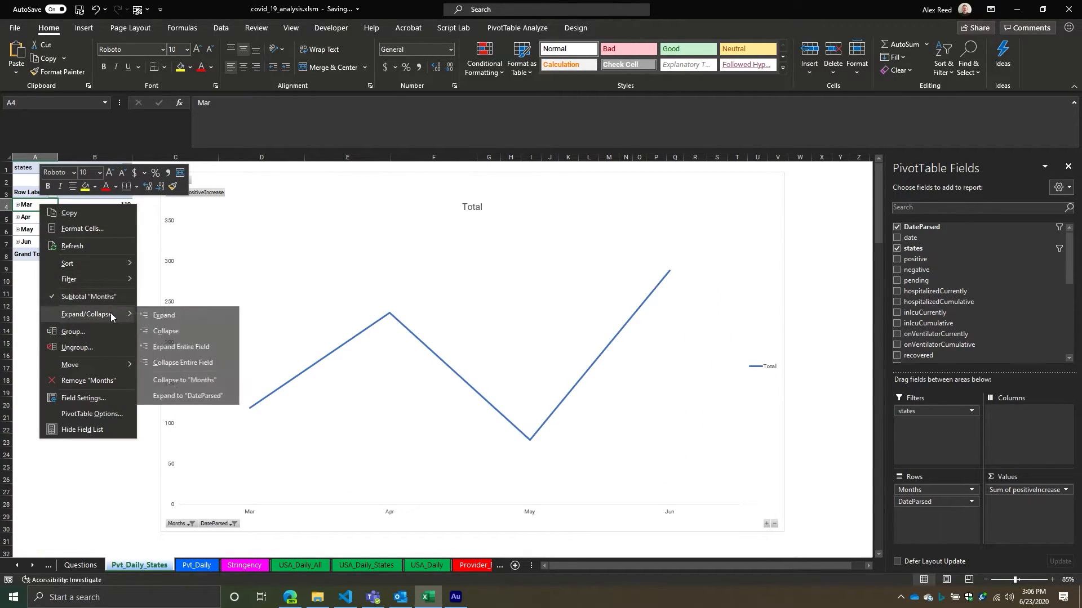
{"action": "left_click", "coordinate": [182, 332]}
Expand the entire Months field in the PivotTable to daily dates and look over the rows.
{"action": "right_click", "coordinate": [40, 204]}
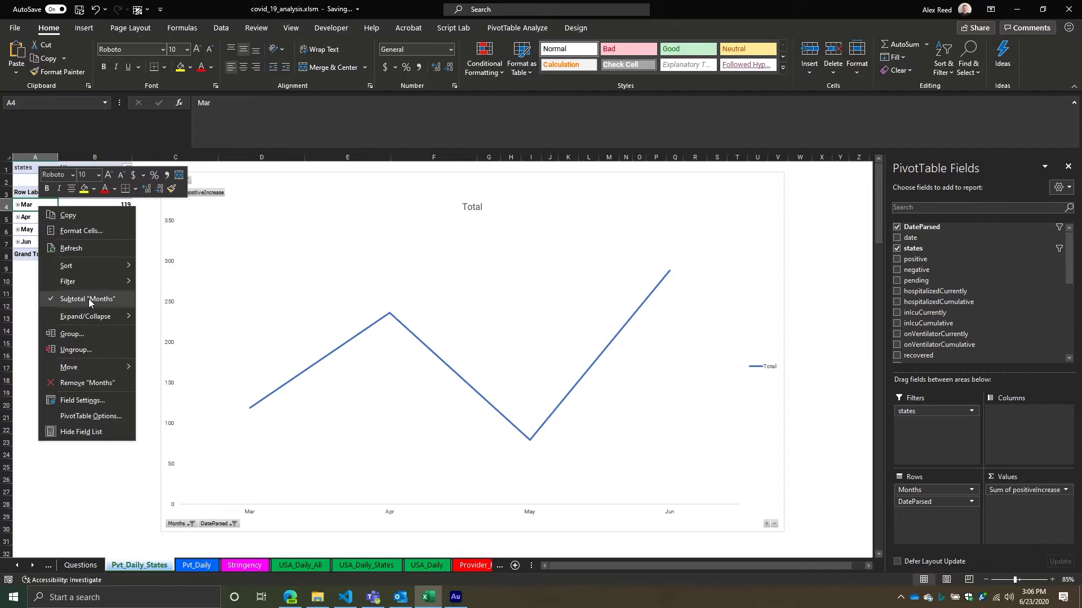
{"action": "mouse_move", "coordinate": [91, 276]}
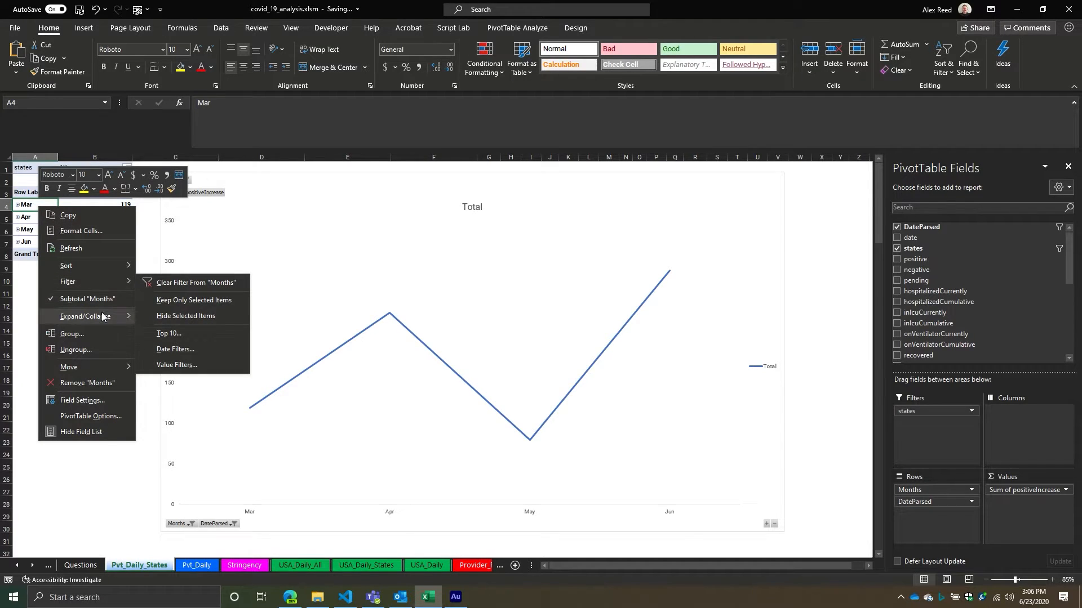
{"action": "mouse_move", "coordinate": [90, 316]}
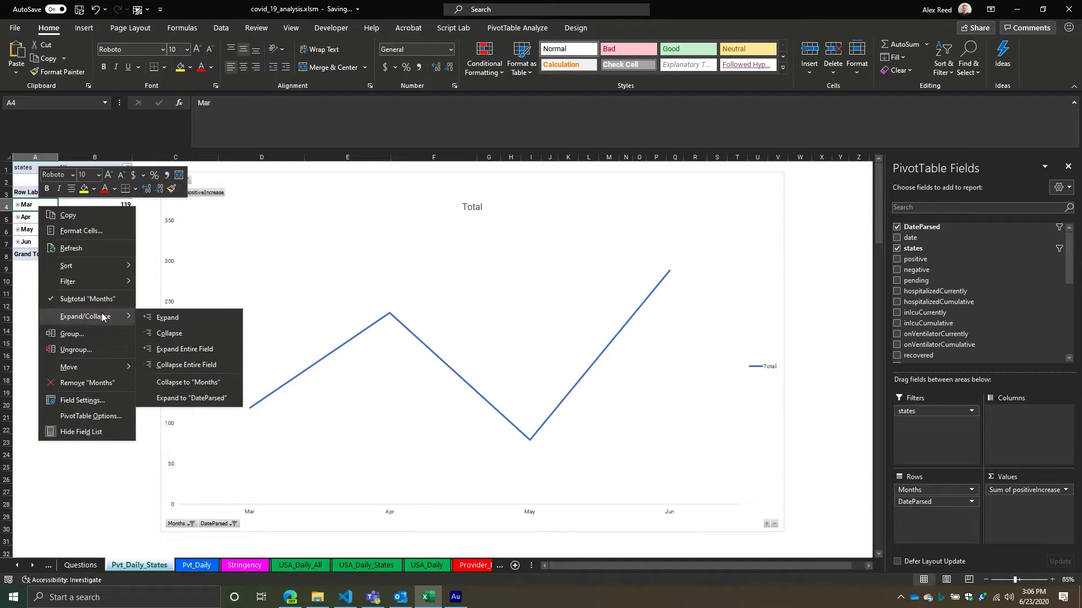
{"action": "left_click", "coordinate": [156, 349]}
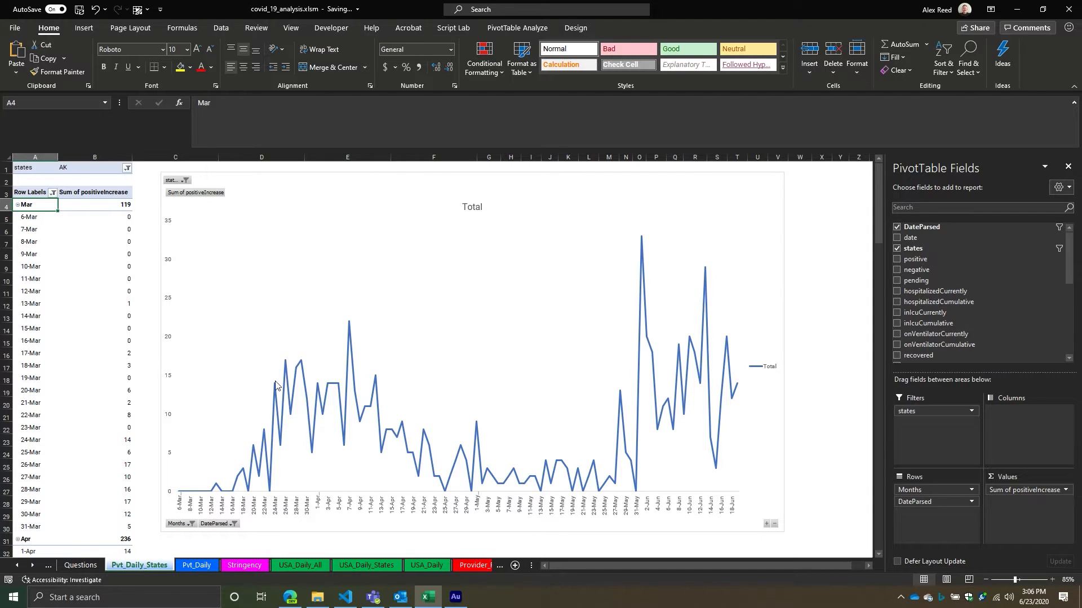
{"action": "scroll", "coordinate": [281, 366], "scroll_direction": "down", "scroll_amount": 2}
{"action": "scroll", "coordinate": [138, 314], "scroll_direction": "up", "scroll_amount": 2}
Add totalTestResultsIncrease to the PivotChart's values below positiveIncrease.
{"action": "left_click", "coordinate": [641, 247]}
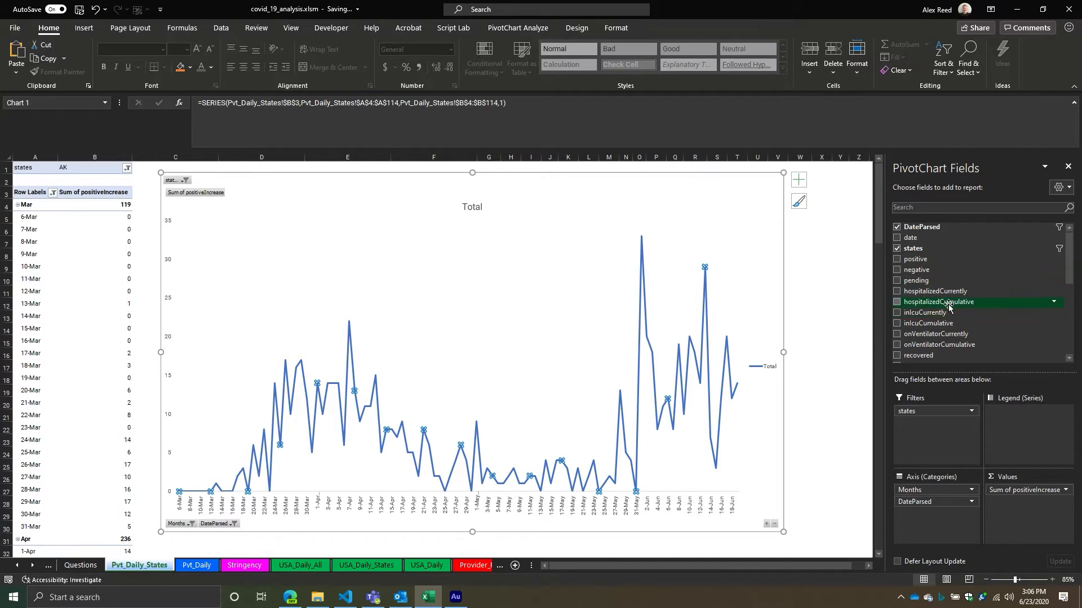
{"action": "scroll", "coordinate": [948, 304], "scroll_direction": "down", "scroll_amount": 4}
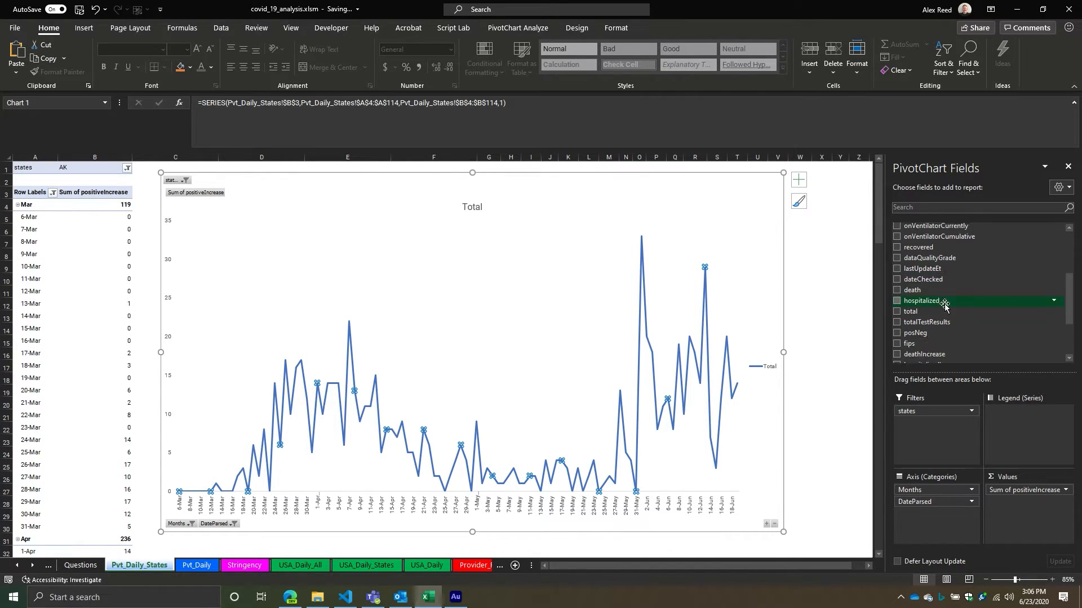
{"action": "scroll", "coordinate": [933, 310], "scroll_direction": "down", "scroll_amount": 3}
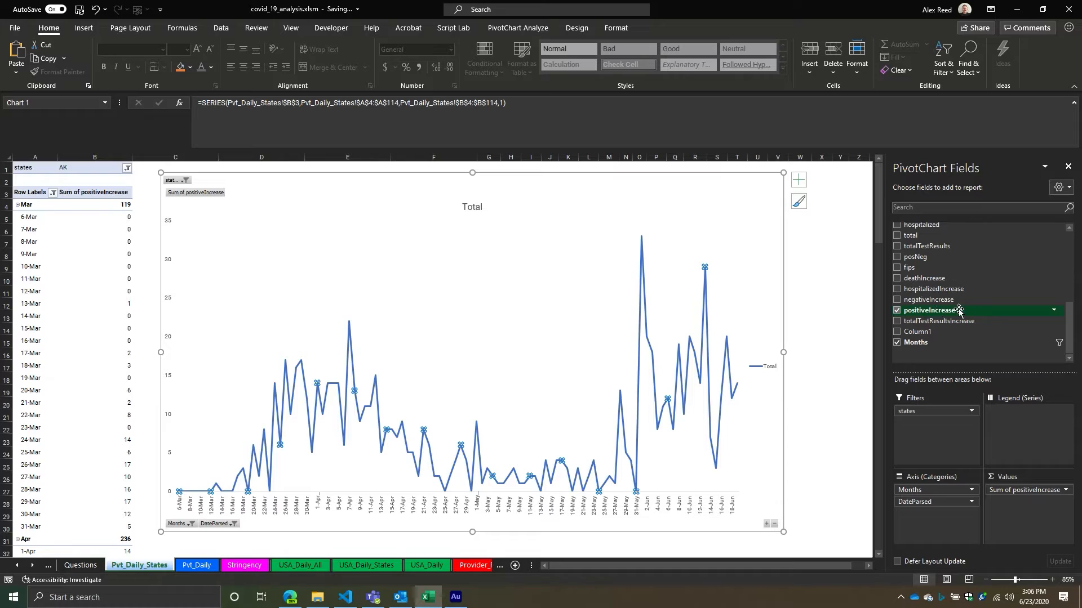
{"action": "left_click_drag", "start_coordinate": [960, 327], "coordinate": [1047, 507]}
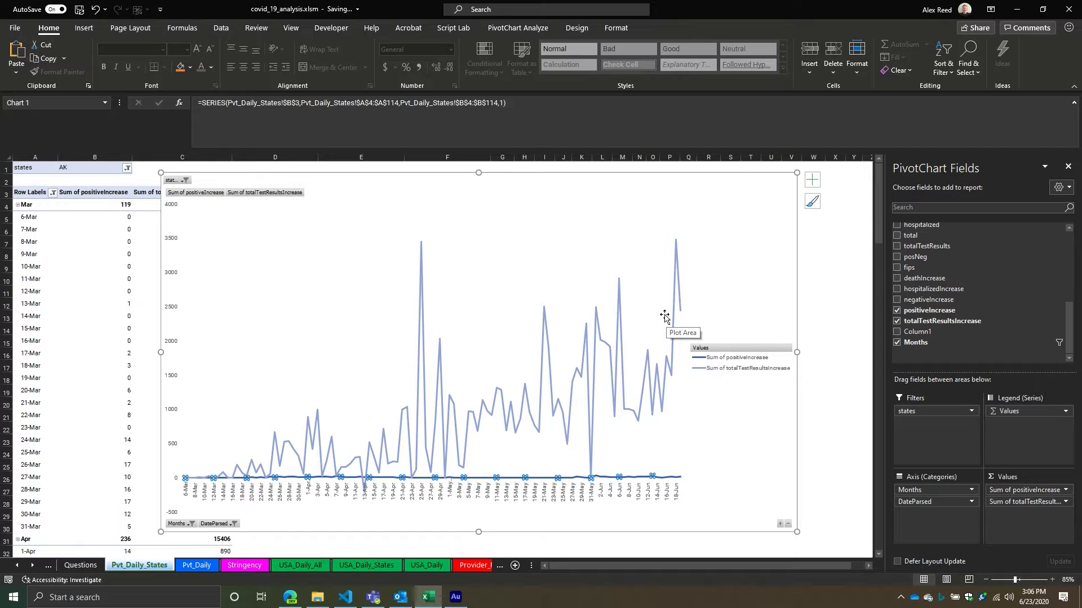
Change the PivotChart to a custom combo with both series as Line and Sum of positiveIncrease on the secondary axis.
{"action": "right_click", "coordinate": [633, 203]}
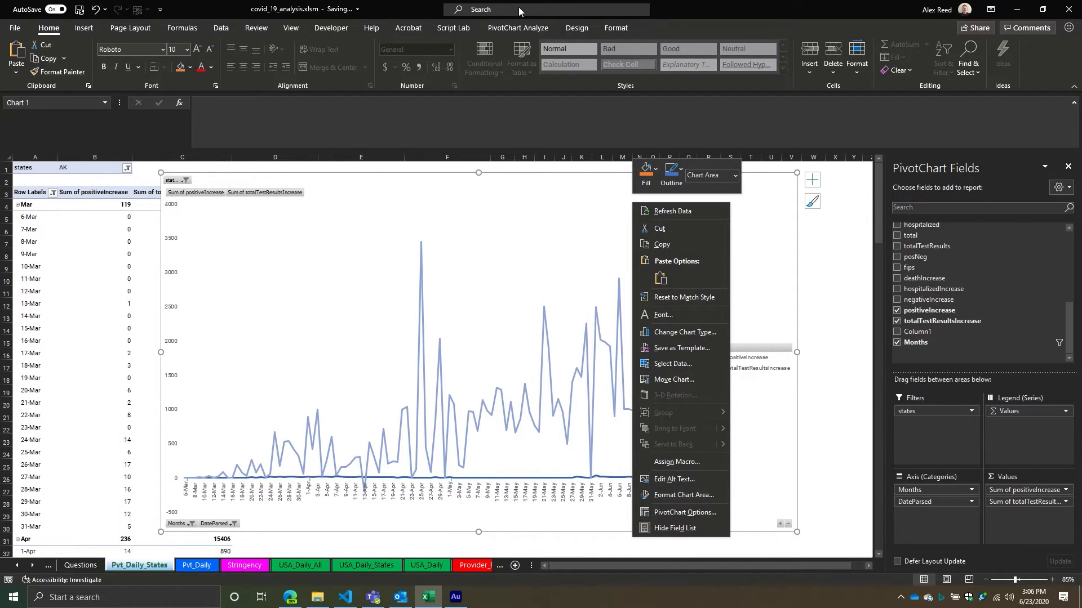
{"action": "left_click", "coordinate": [567, 32]}
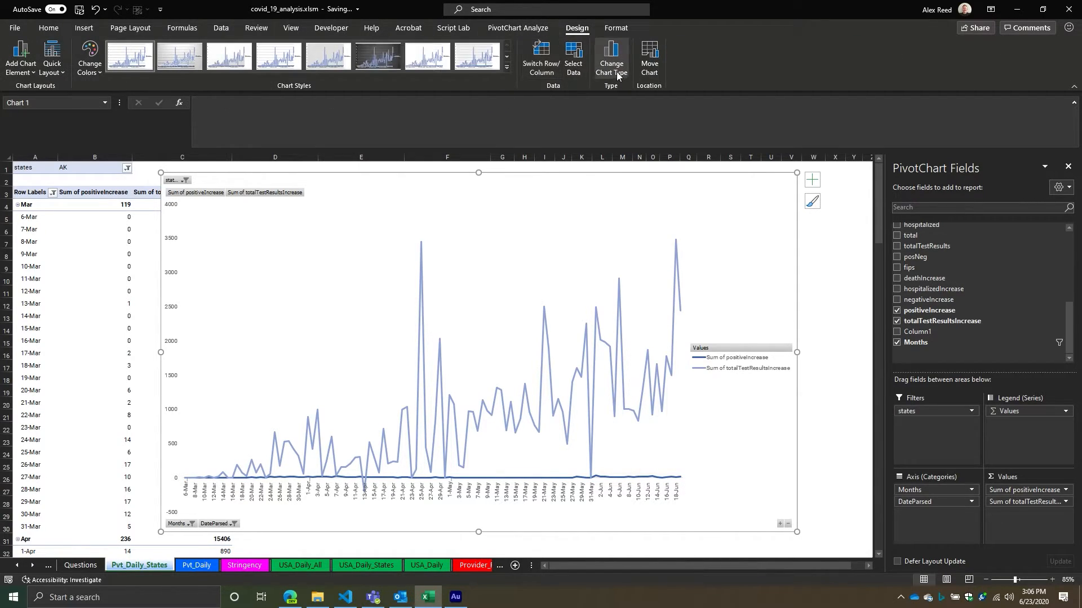
{"action": "left_click", "coordinate": [611, 60]}
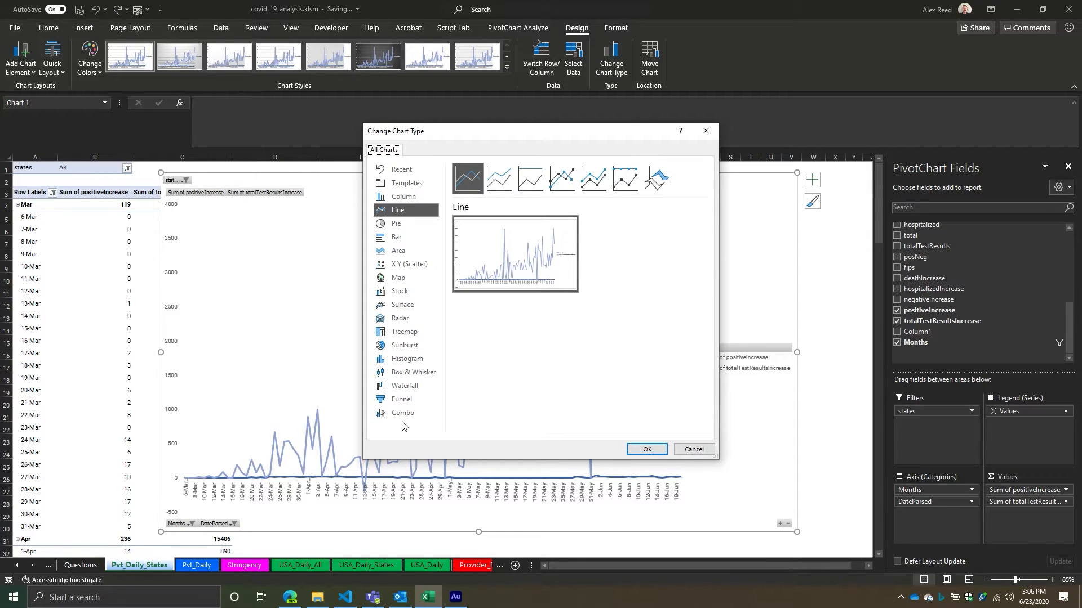
{"action": "left_click", "coordinate": [706, 131]}
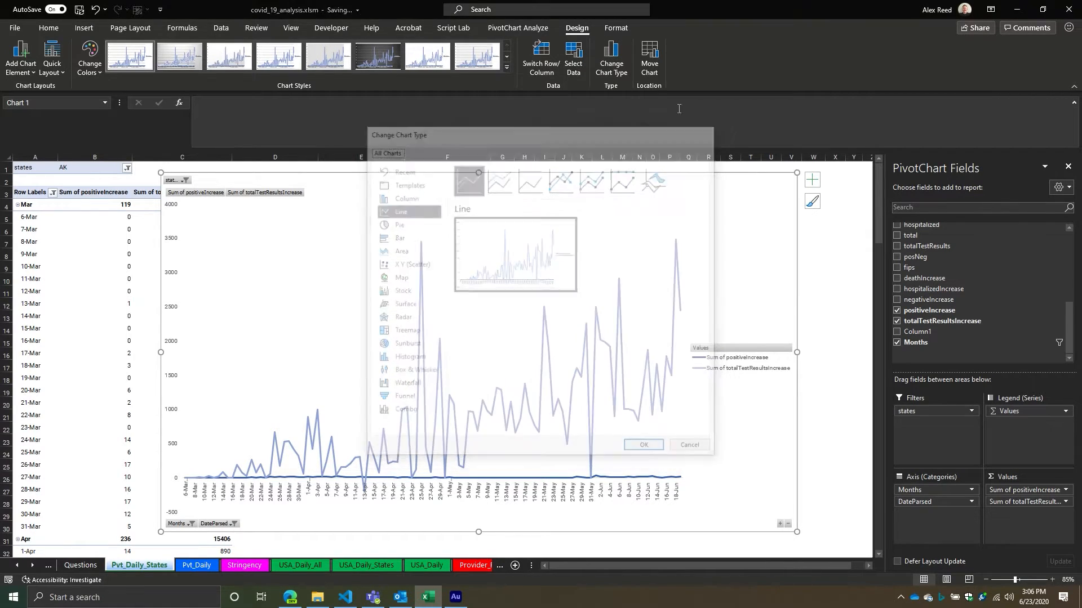
{"action": "left_click", "coordinate": [622, 65]}
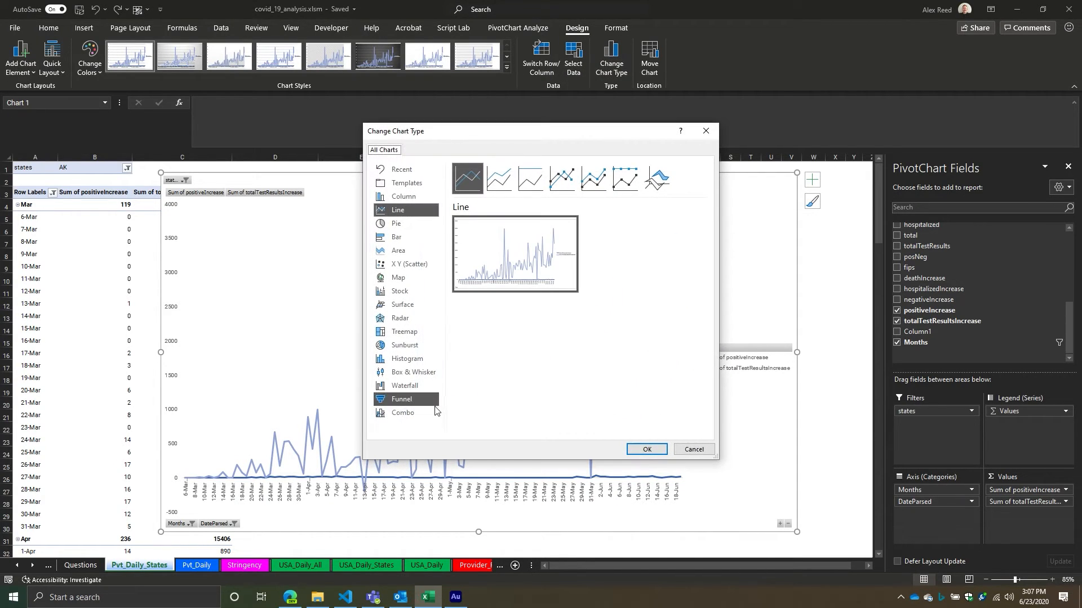
{"action": "left_click", "coordinate": [414, 416]}
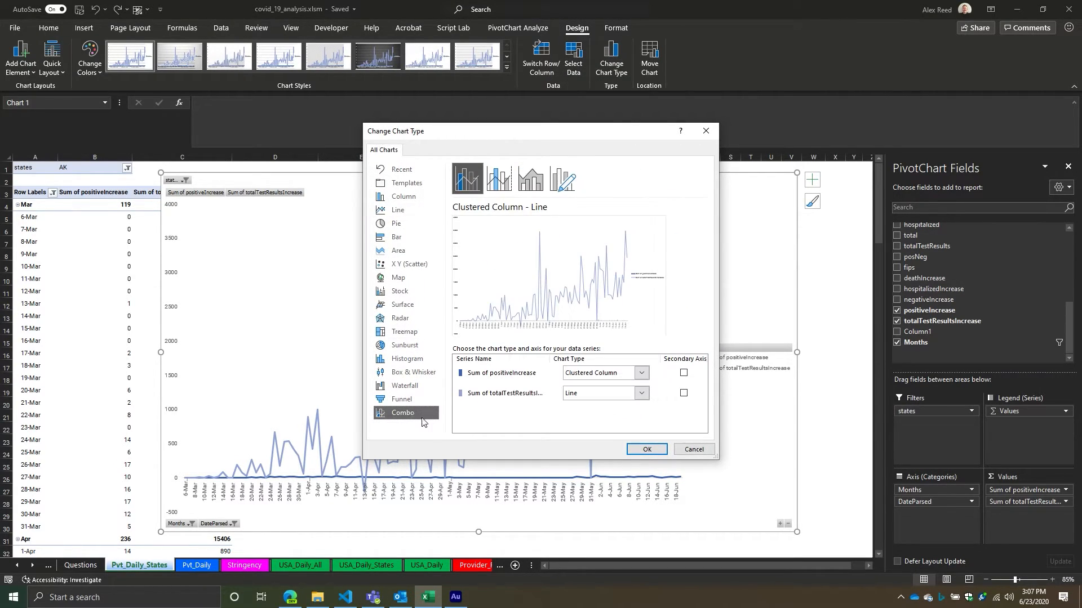
{"action": "left_click", "coordinate": [594, 374]}
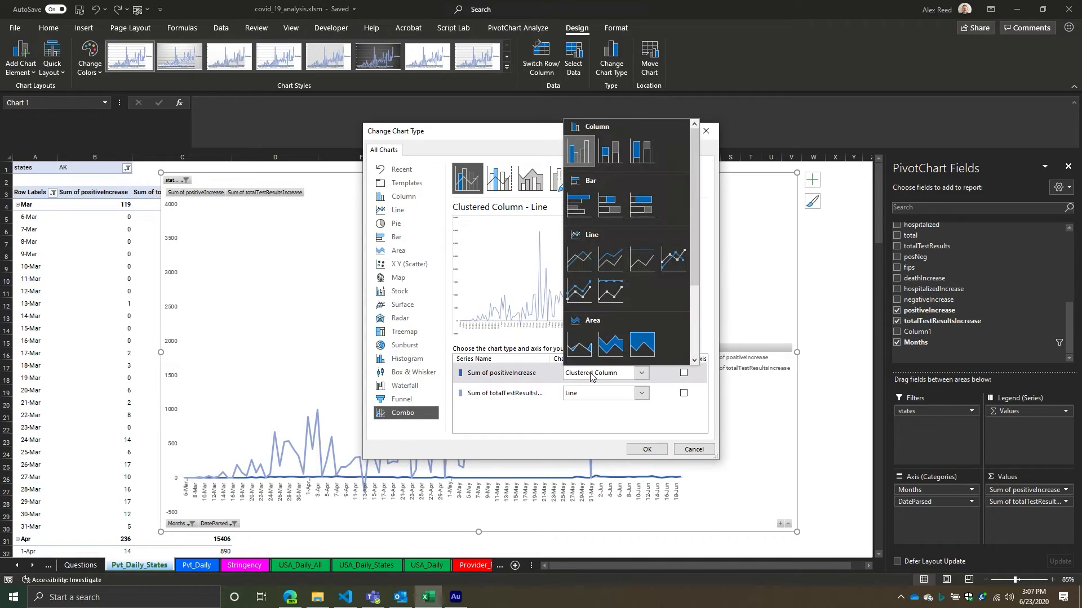
{"action": "left_click", "coordinate": [580, 258]}
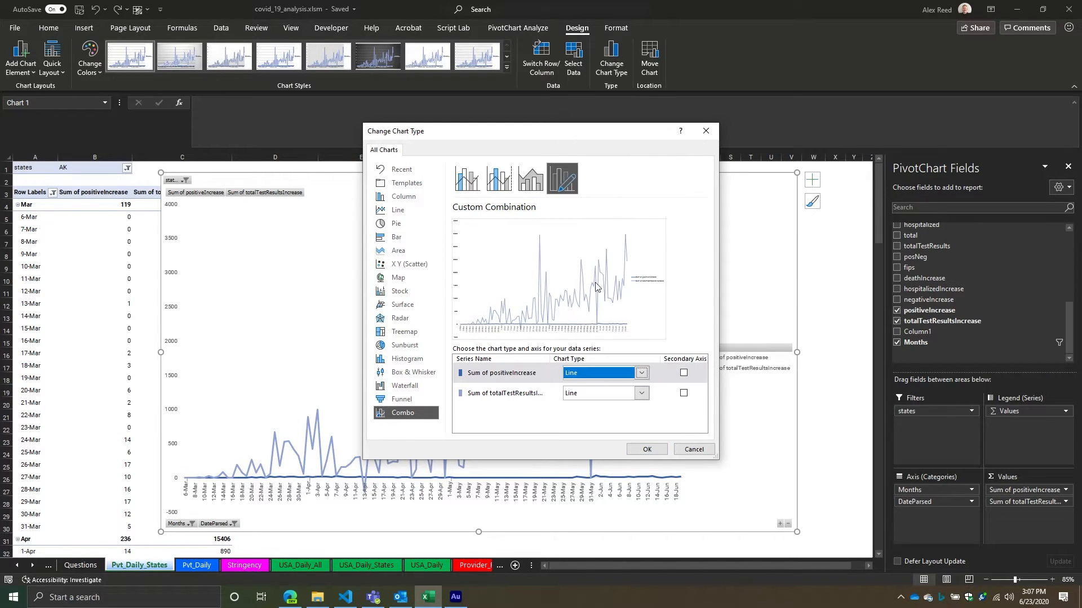
{"action": "left_click", "coordinate": [683, 373]}
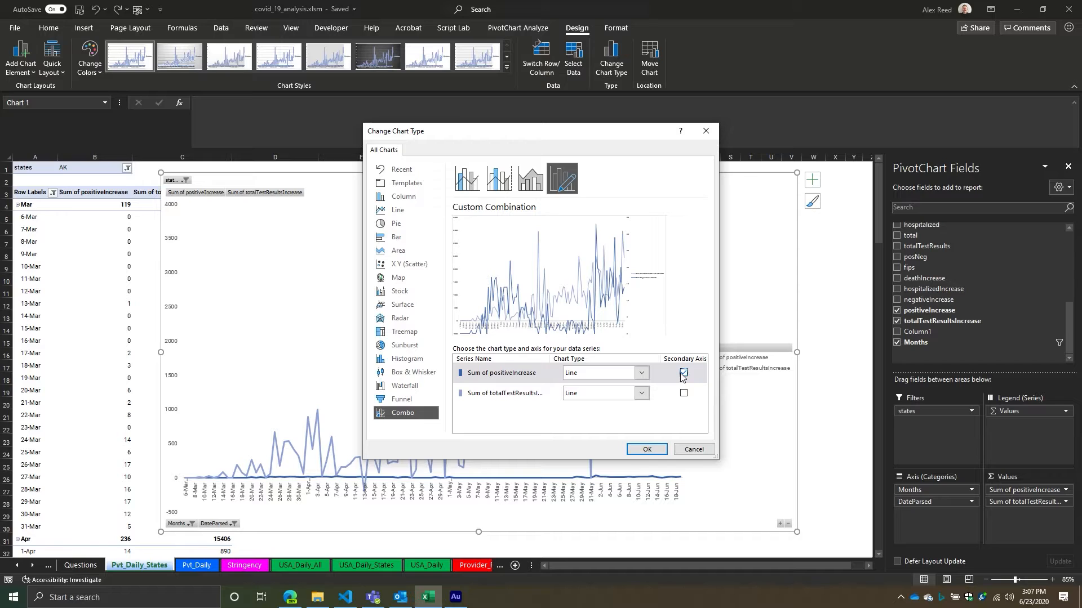
{"action": "left_click", "coordinate": [649, 451]}
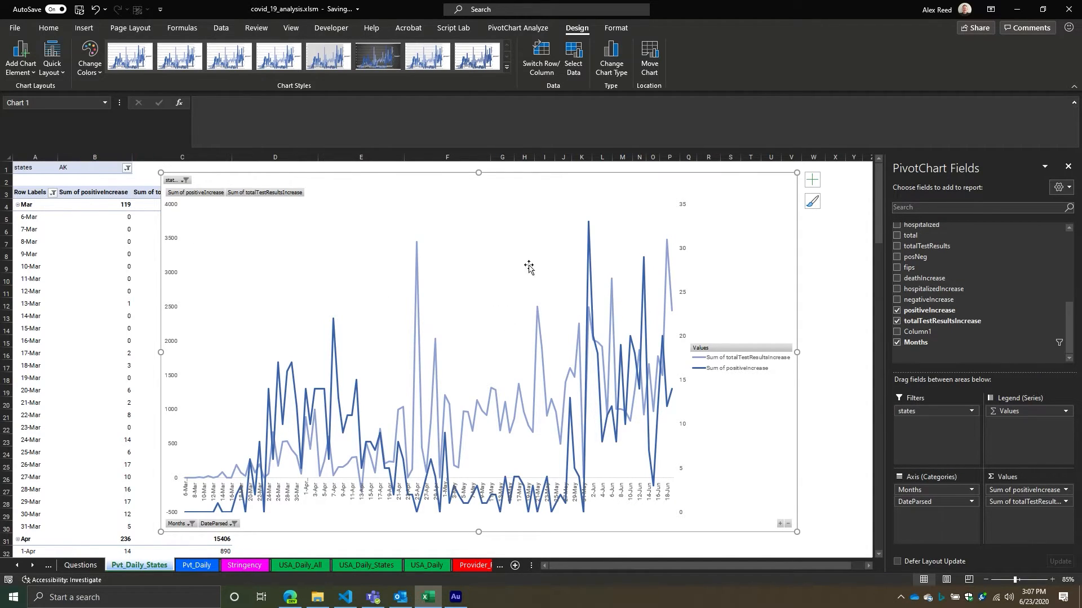
Collapse the entire Months field in the PivotTable to monthly totals.
{"action": "left_click", "coordinate": [34, 206]}
{"action": "right_click", "coordinate": [38, 206]}
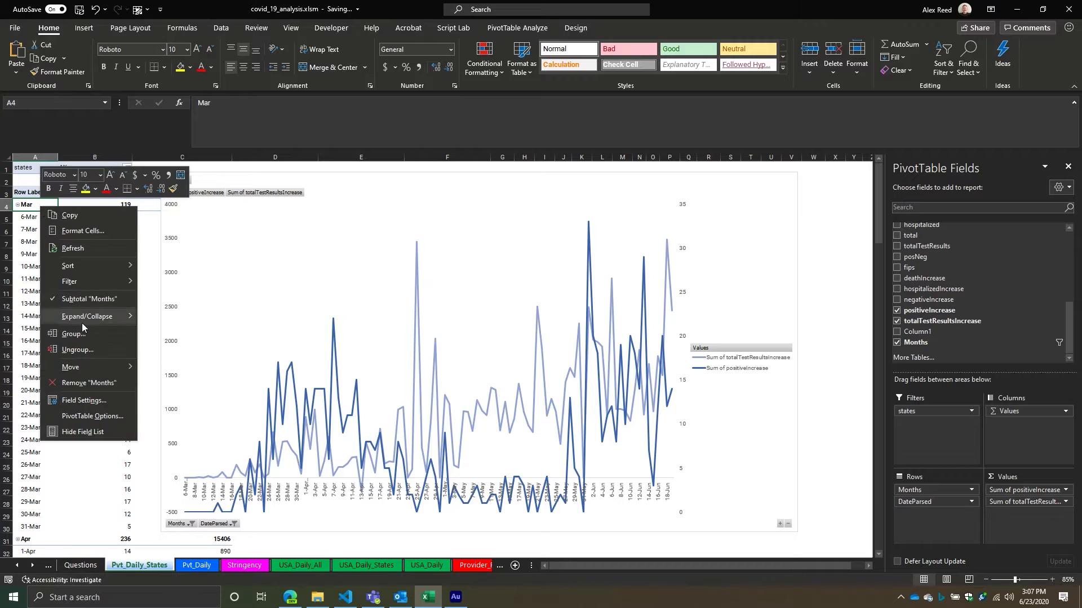
{"action": "mouse_move", "coordinate": [107, 319]}
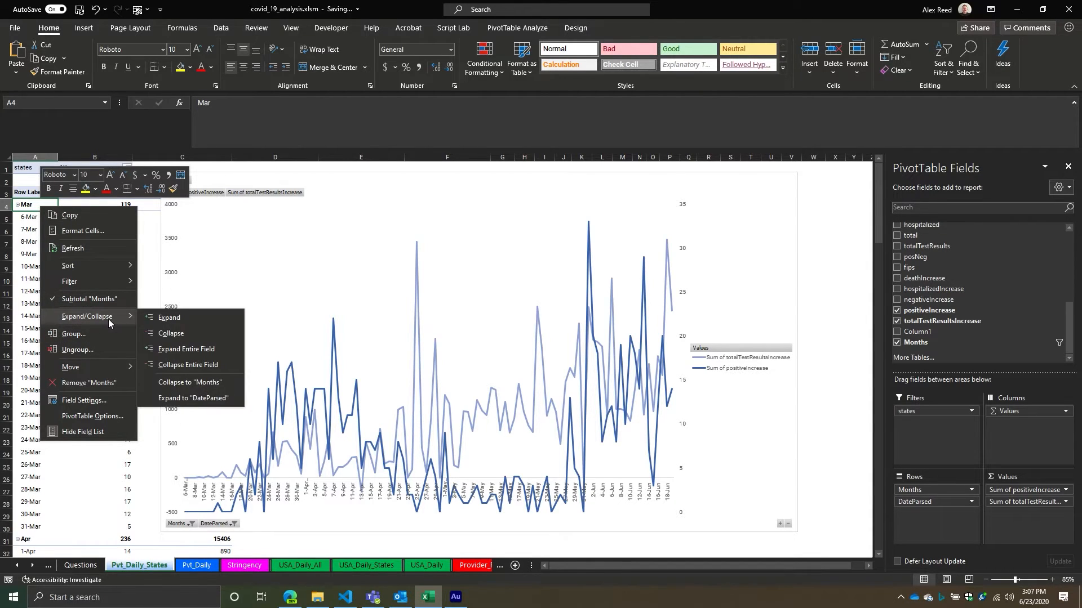
{"action": "left_click", "coordinate": [176, 365]}
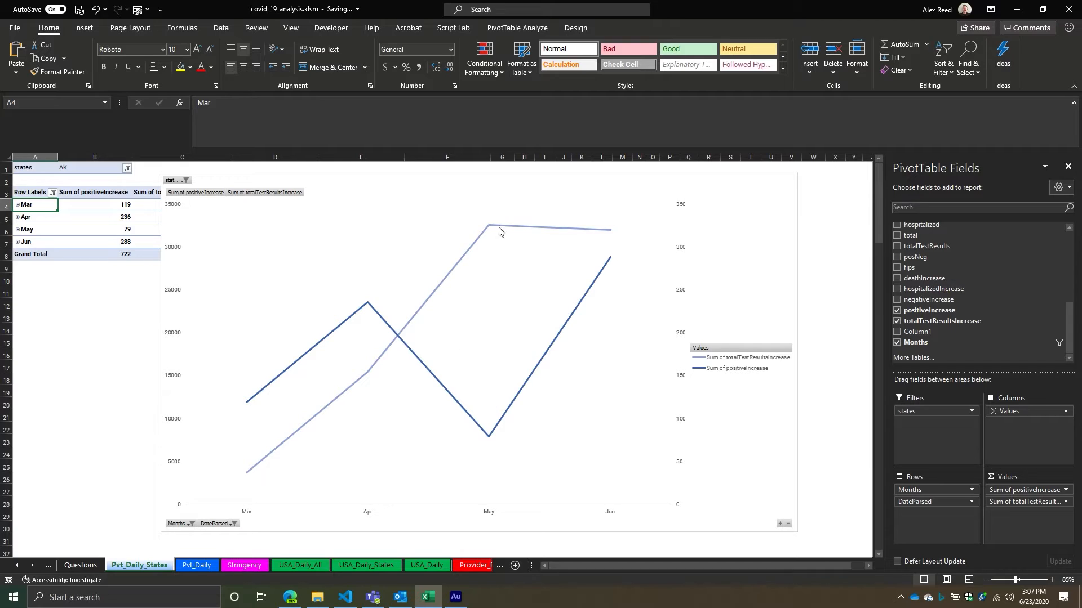
Undo the collapse of the Months field to bring back the daily dates.
{"action": "left_click", "coordinate": [53, 193]}
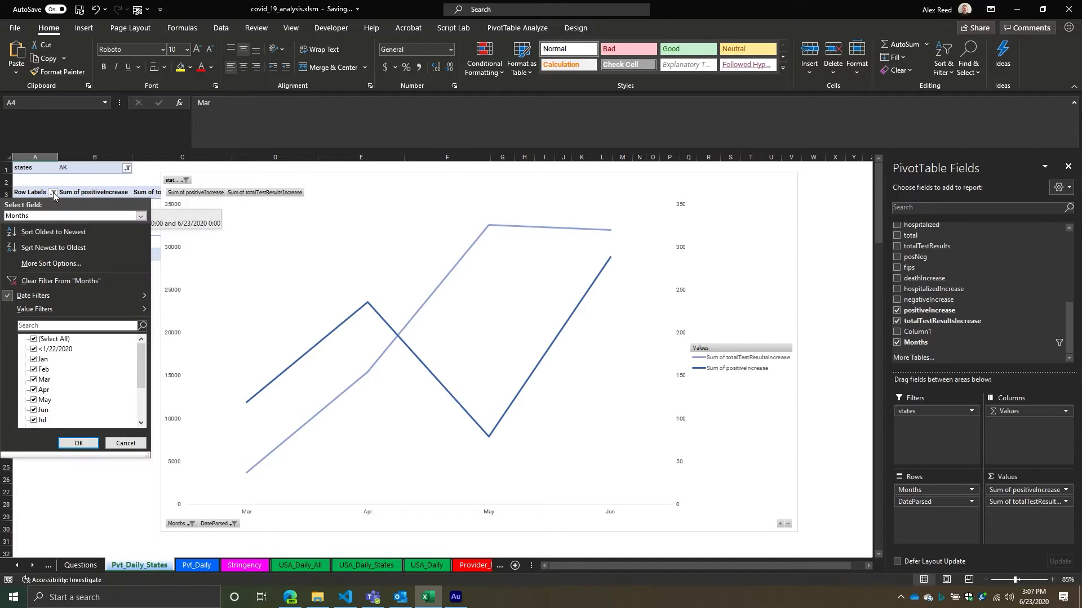
{"action": "key", "text": "Escape"}
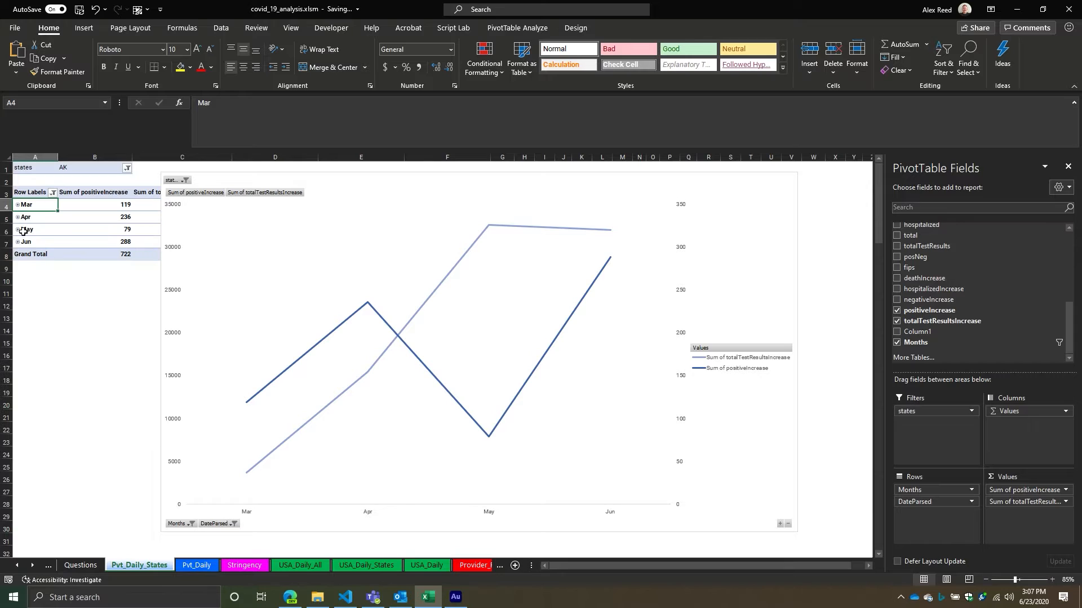
{"action": "left_click", "coordinate": [51, 193]}
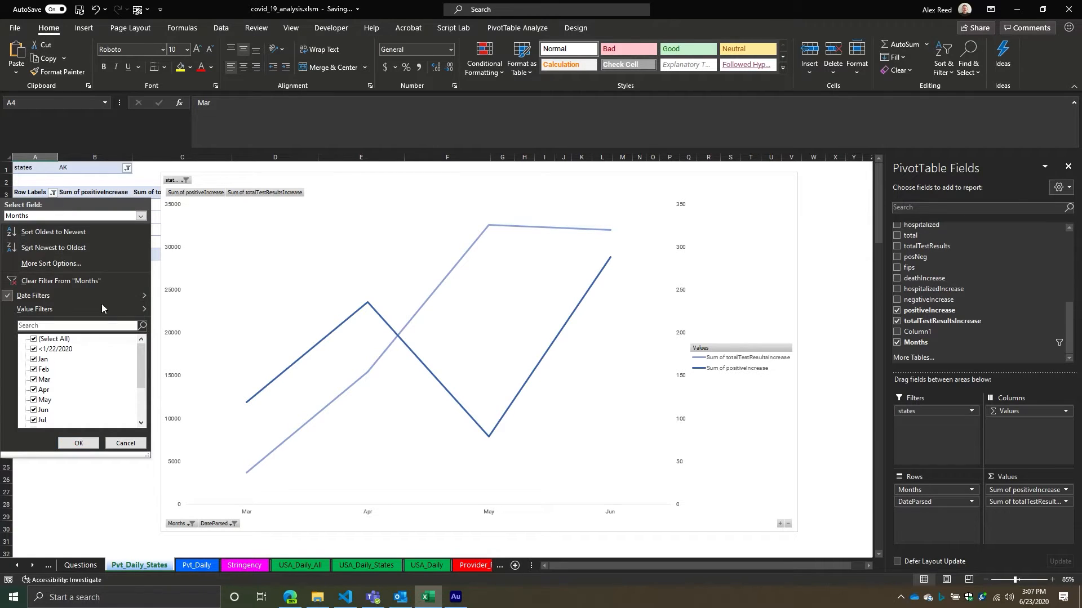
{"action": "key", "text": "Escape"}
{"action": "left_click", "coordinate": [114, 309]}
{"action": "key", "text": "ctrl+a"}
{"action": "left_click", "coordinate": [105, 238]}
{"action": "key", "text": "ctrl+z"}
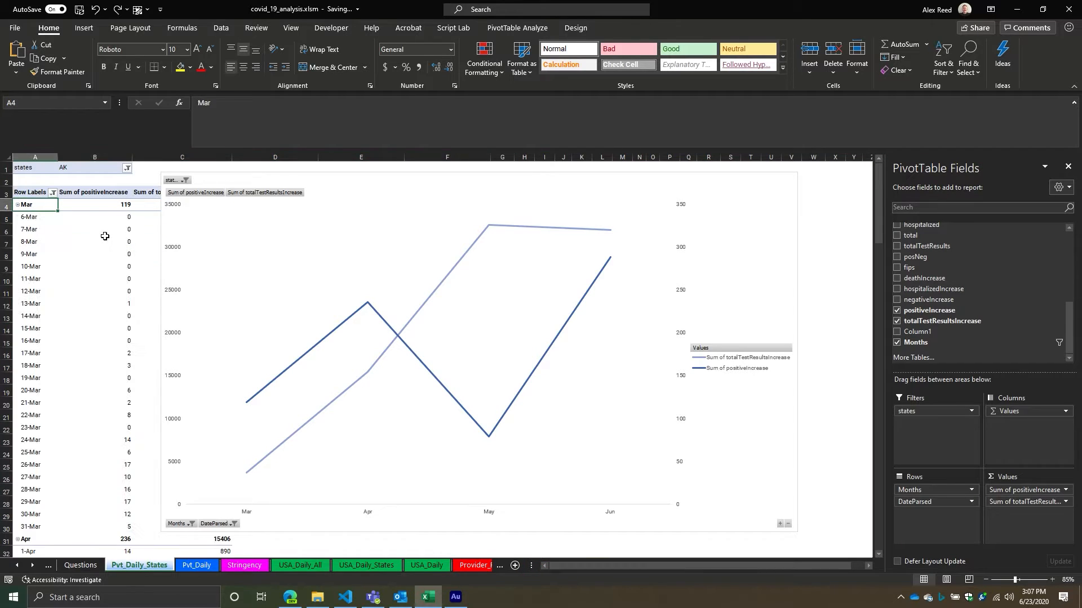
Group the PivotTable's dates by Days only, with 7 days per group.
{"action": "right_click", "coordinate": [53, 219]}
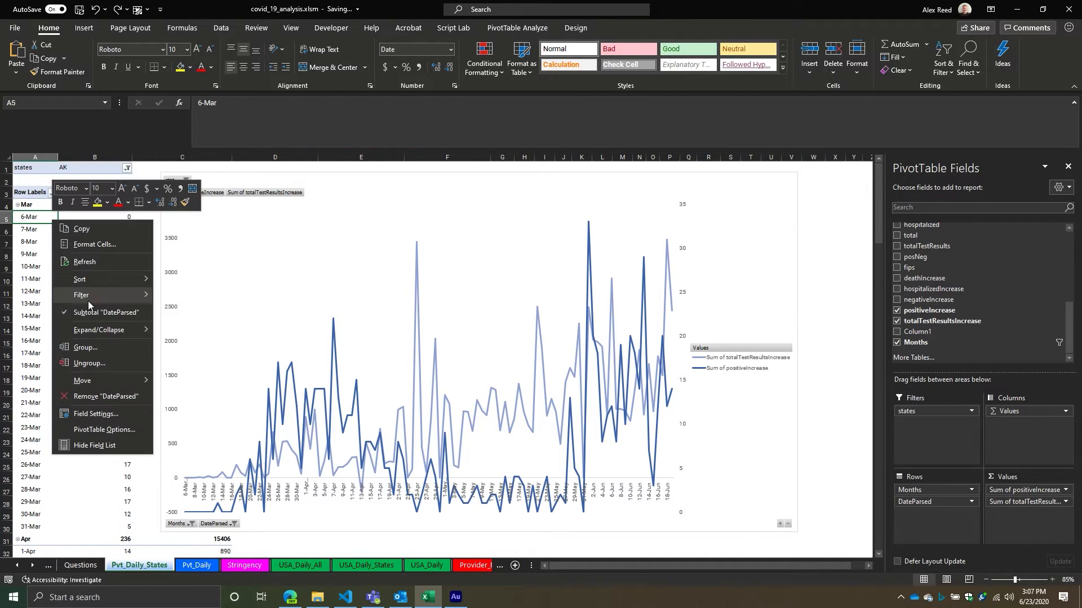
{"action": "left_click", "coordinate": [101, 350]}
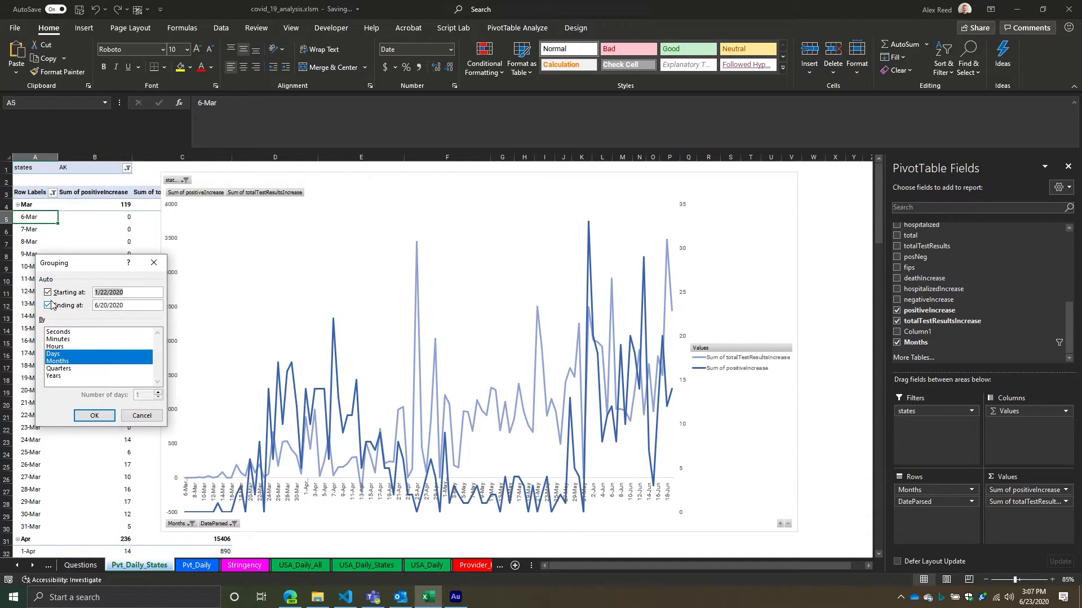
{"action": "left_click", "coordinate": [84, 354]}
{"action": "left_click", "coordinate": [70, 356]}
{"action": "left_click", "coordinate": [65, 367]}
{"action": "left_click", "coordinate": [64, 363]}
{"action": "left_click", "coordinate": [64, 368]}
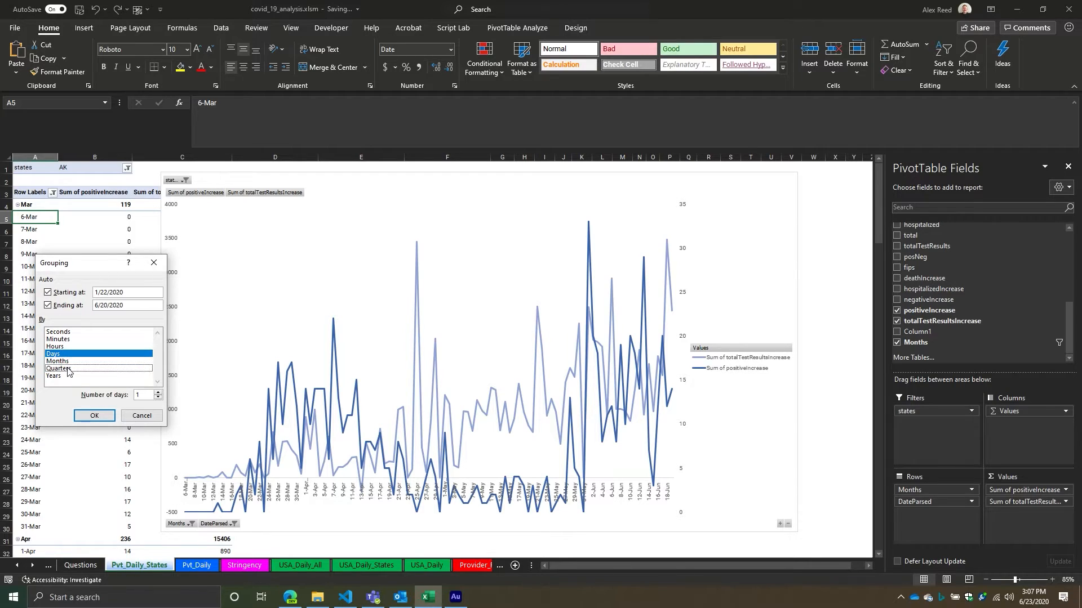
{"action": "left_click", "coordinate": [158, 392]}
{"action": "left_click", "coordinate": [94, 416]}
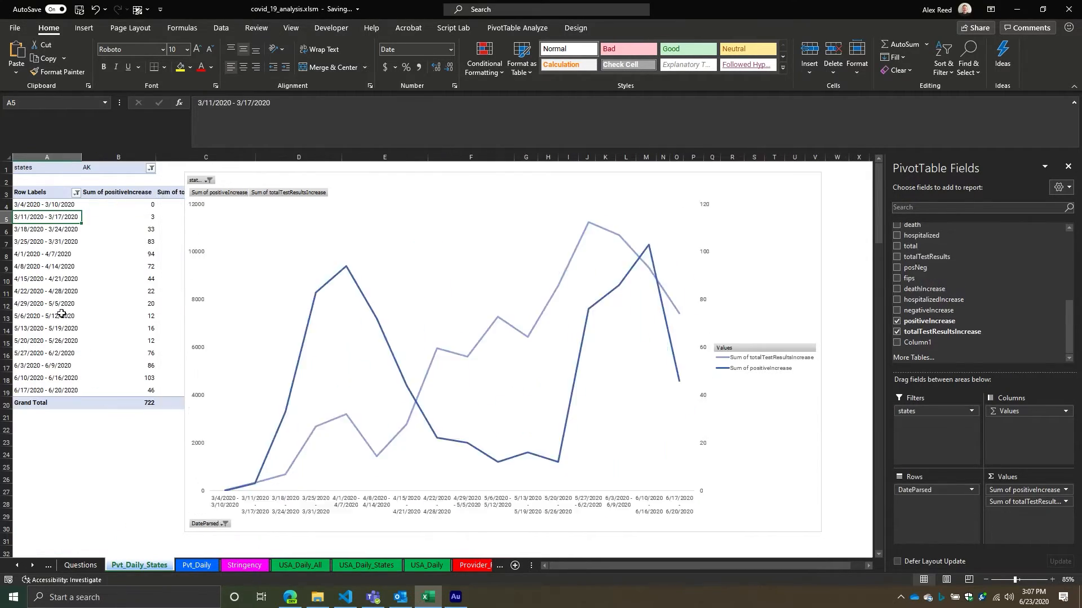
Replace totalTestResultsIncrease with hospitalizedCurrently in the PivotTable's values.
{"action": "left_click", "coordinate": [18, 208]}
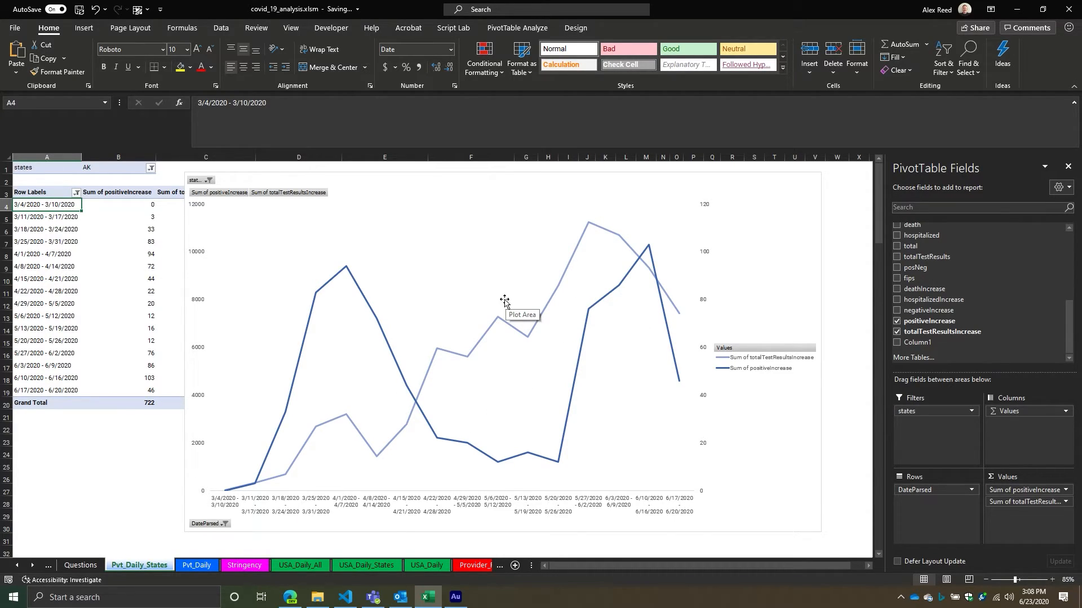
{"action": "scroll", "coordinate": [994, 307], "scroll_direction": "up", "scroll_amount": 10}
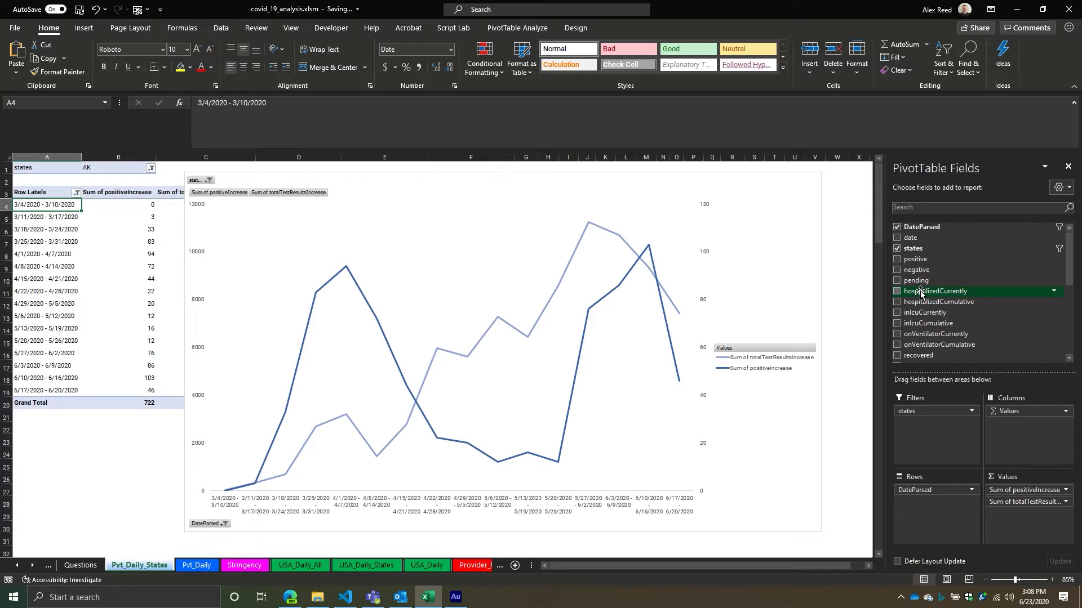
{"action": "left_click_drag", "start_coordinate": [1005, 514], "coordinate": [957, 324]}
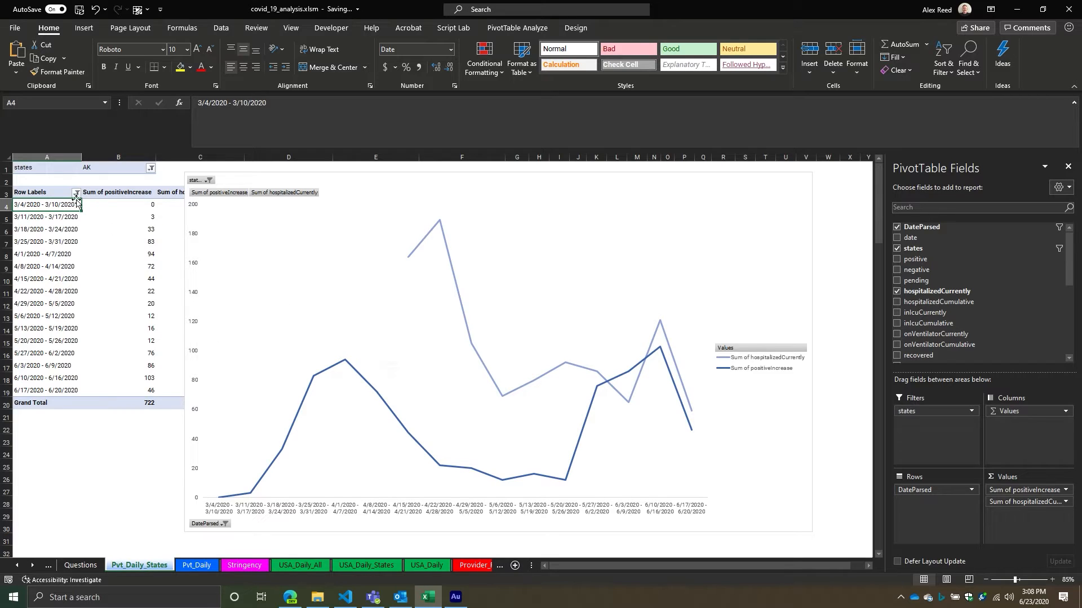
Set the PivotTable's states filter to include all states.
{"action": "left_click", "coordinate": [114, 179]}
{"action": "left_click", "coordinate": [151, 168]}
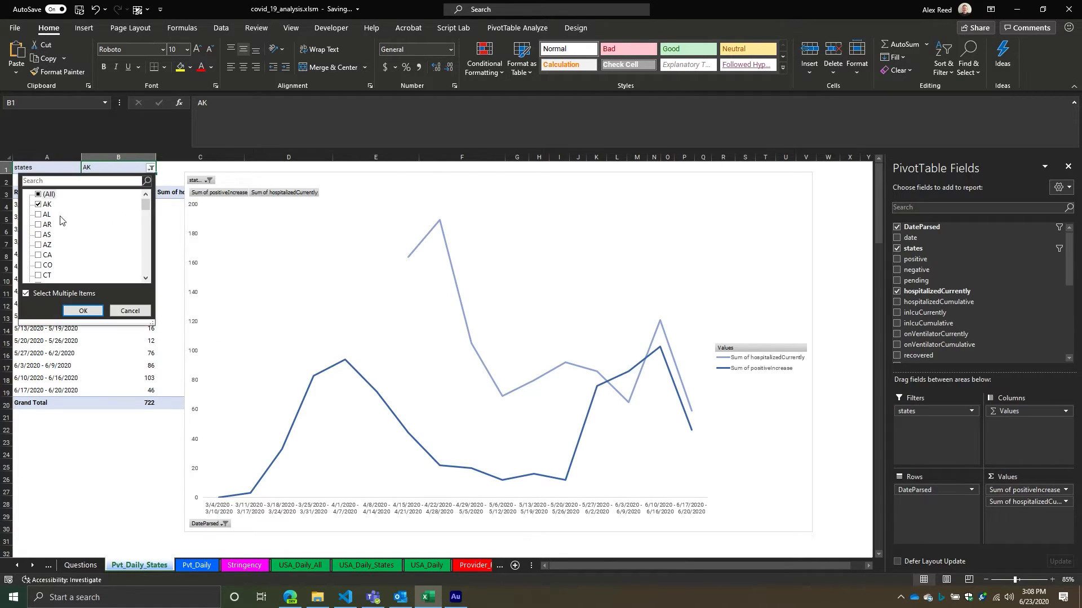
{"action": "left_click", "coordinate": [81, 311]}
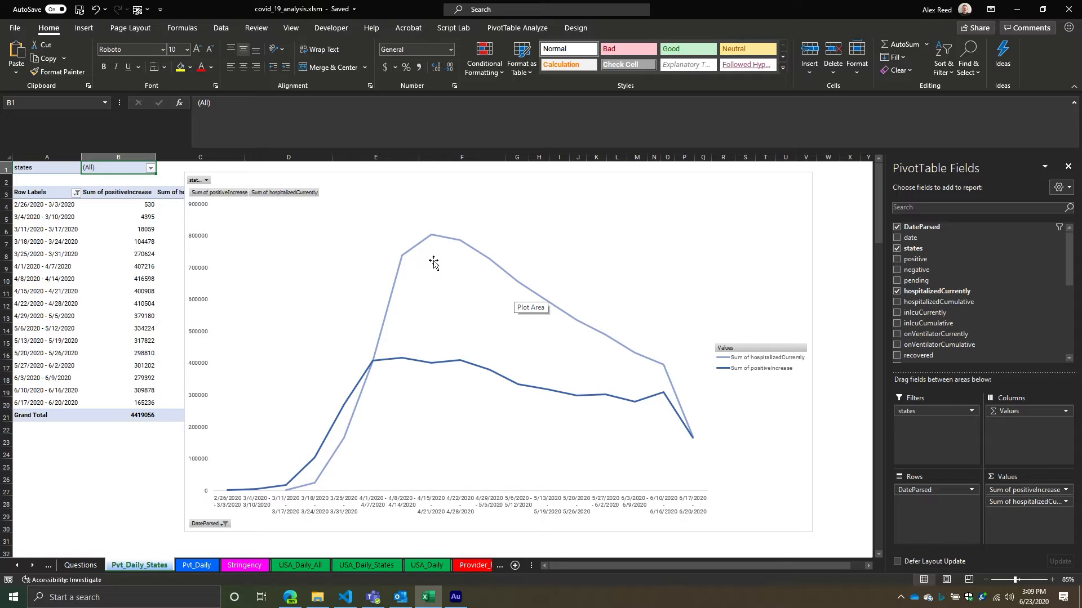
Filter the PivotTable's states field to FL only.
{"action": "left_click", "coordinate": [149, 168]}
{"action": "left_click", "coordinate": [38, 195]}
{"action": "scroll", "coordinate": [49, 214], "scroll_direction": "down", "scroll_amount": 4}
{"action": "scroll", "coordinate": [49, 232], "scroll_direction": "up", "scroll_amount": 3}
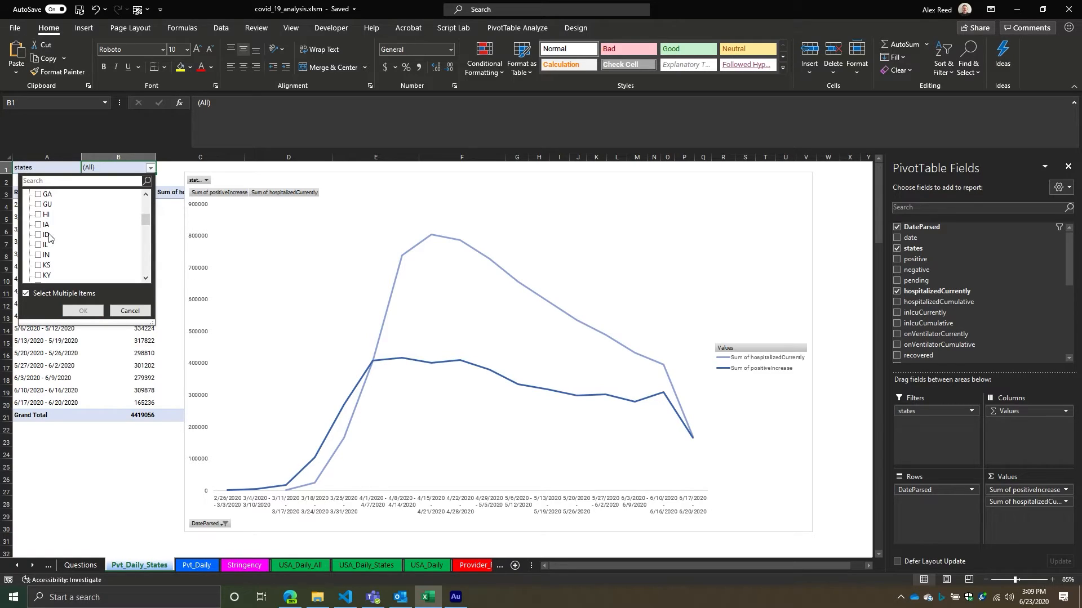
{"action": "left_click", "coordinate": [38, 216]}
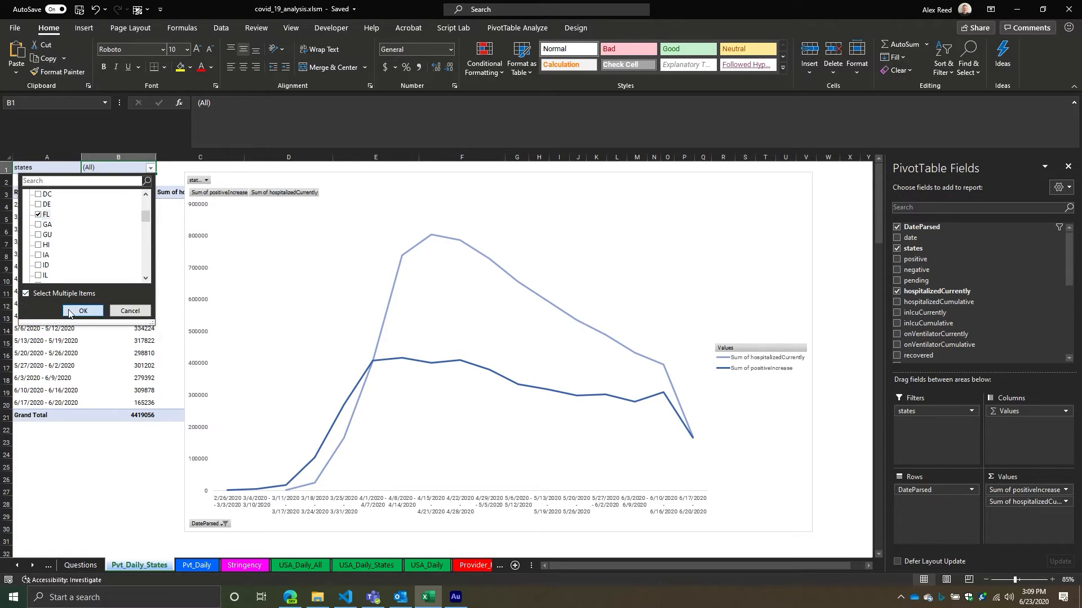
{"action": "left_click", "coordinate": [83, 310]}
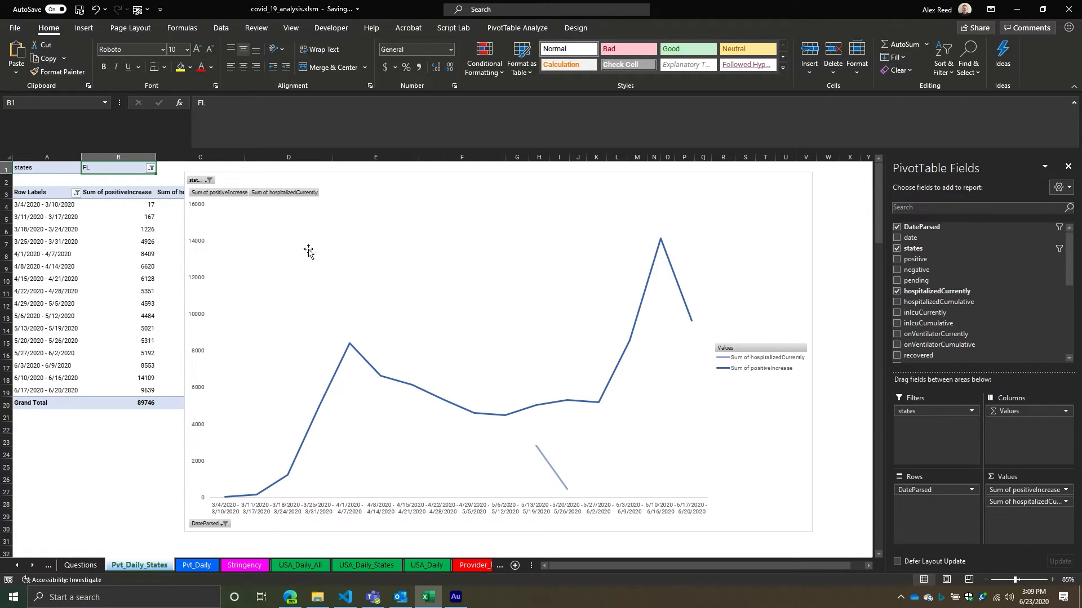
Move the PivotChart clear of the PivotTable's columns and check the weekly Sum of hospitalizedCurrently cells for FL.
{"action": "left_click_drag", "start_coordinate": [292, 184], "coordinate": [379, 157]}
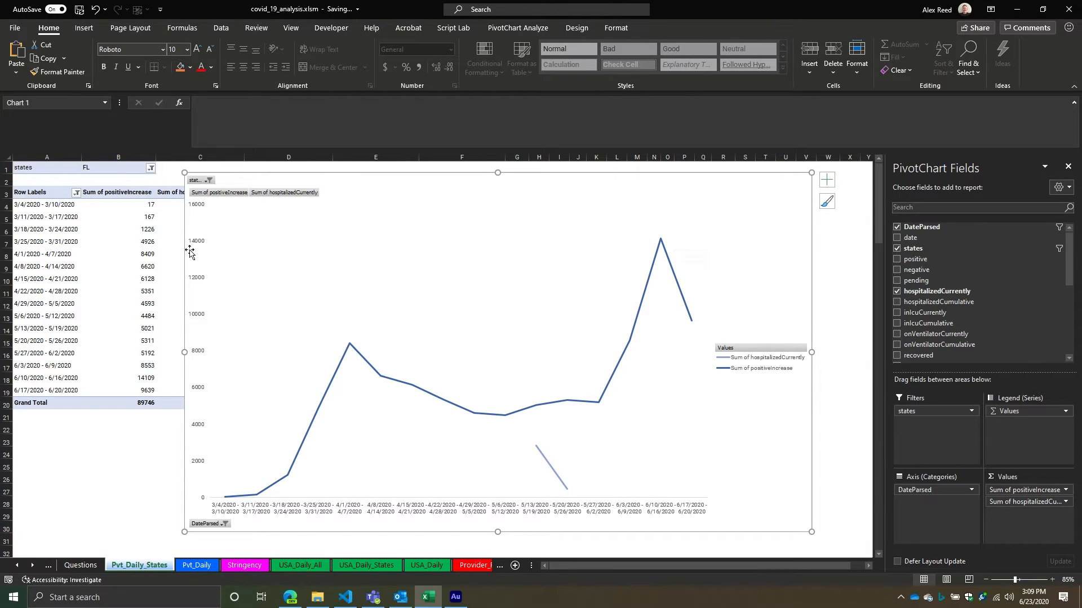
{"action": "left_click_drag", "start_coordinate": [262, 171], "coordinate": [407, 161]}
{"action": "left_click_drag", "start_coordinate": [217, 205], "coordinate": [239, 395]}
{"action": "mouse_move", "coordinate": [279, 604]}
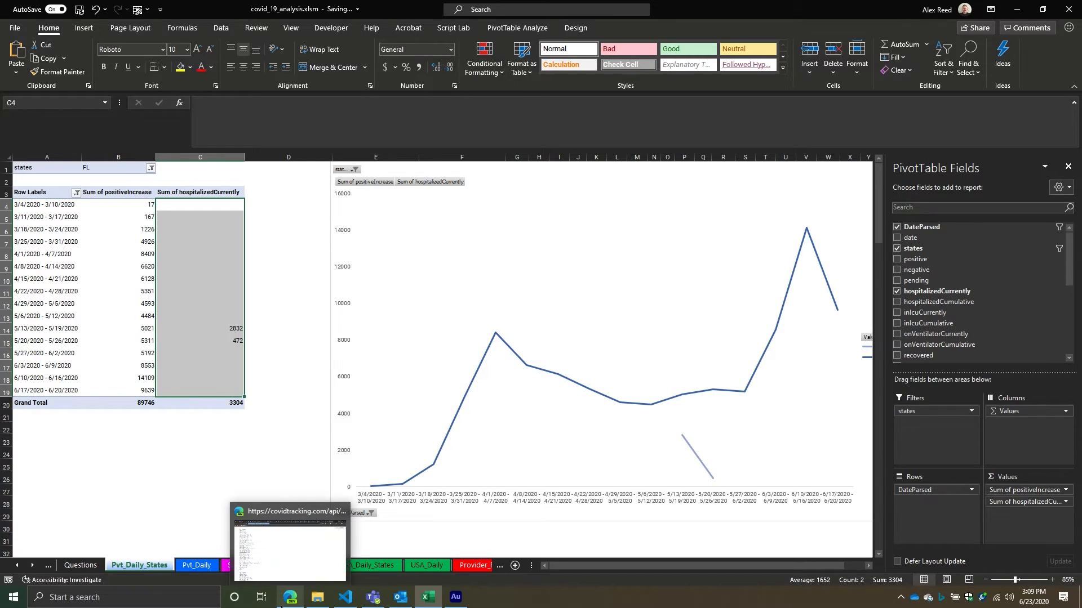
{"action": "left_click", "coordinate": [174, 405]}
{"action": "left_click_drag", "start_coordinate": [179, 394], "coordinate": [180, 201]}
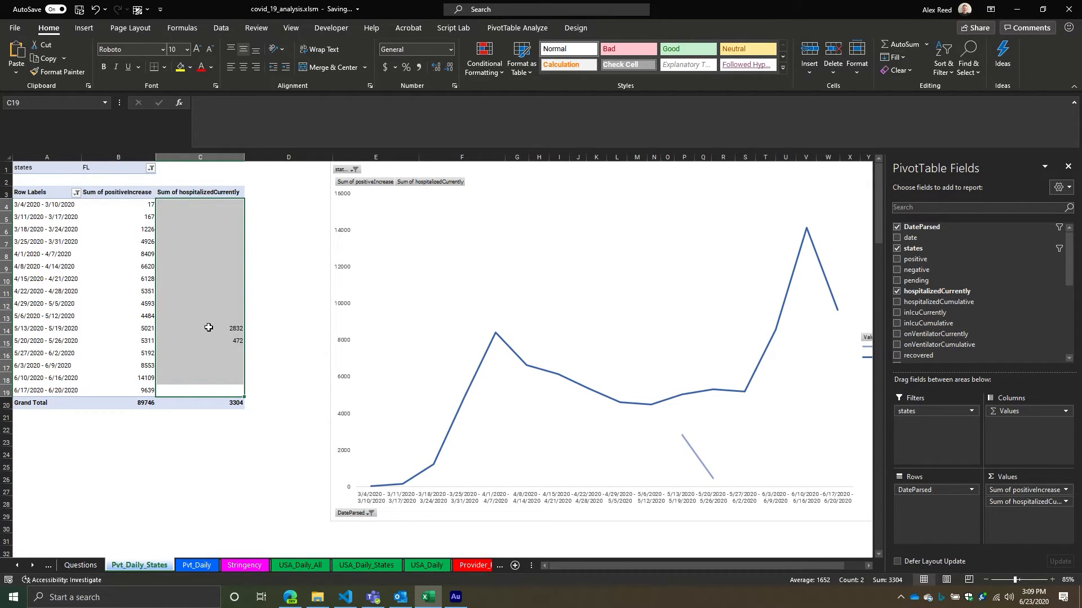
{"action": "left_click", "coordinate": [206, 376]}
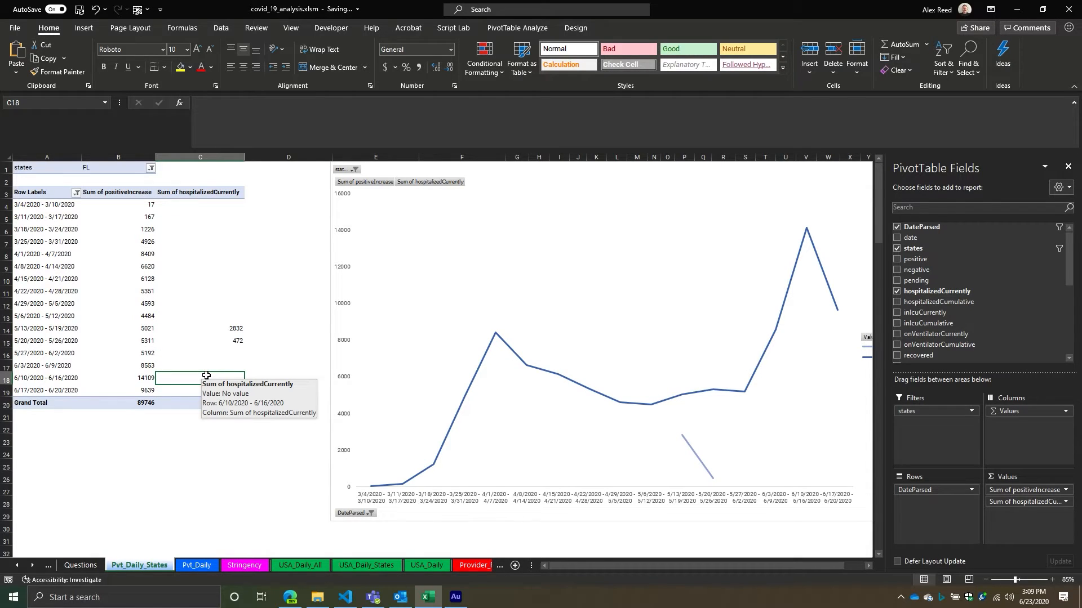
{"action": "left_click", "coordinate": [197, 351]}
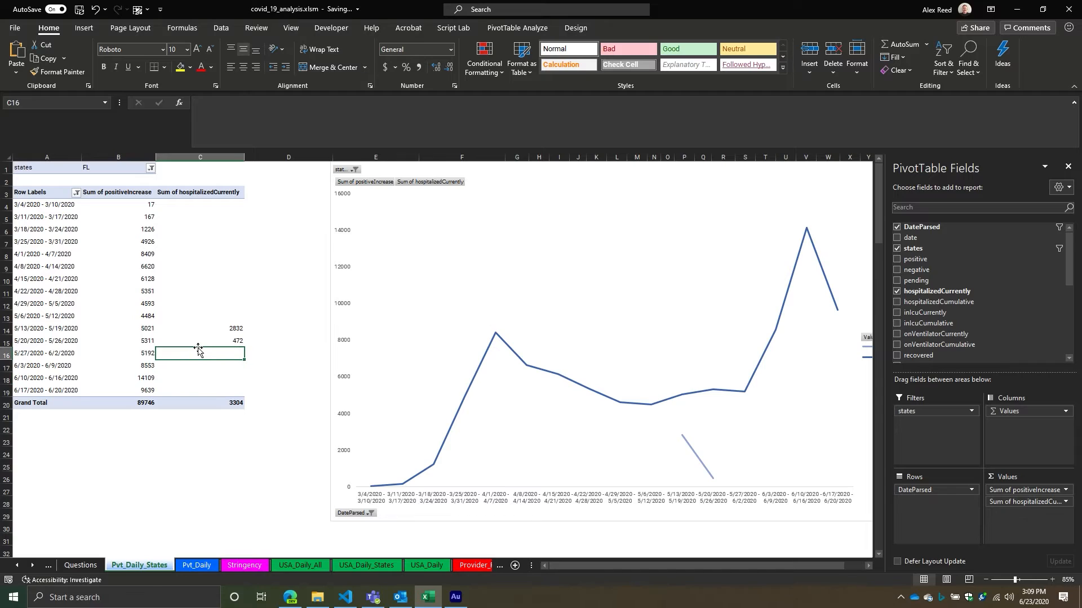
Ungroup the PivotTable's weekly DateParsed rows into daily dates and check Florida's hospitalizedCurrently cells for 5/17/2020 to 5/20/2020.
{"action": "right_click", "coordinate": [74, 241]}
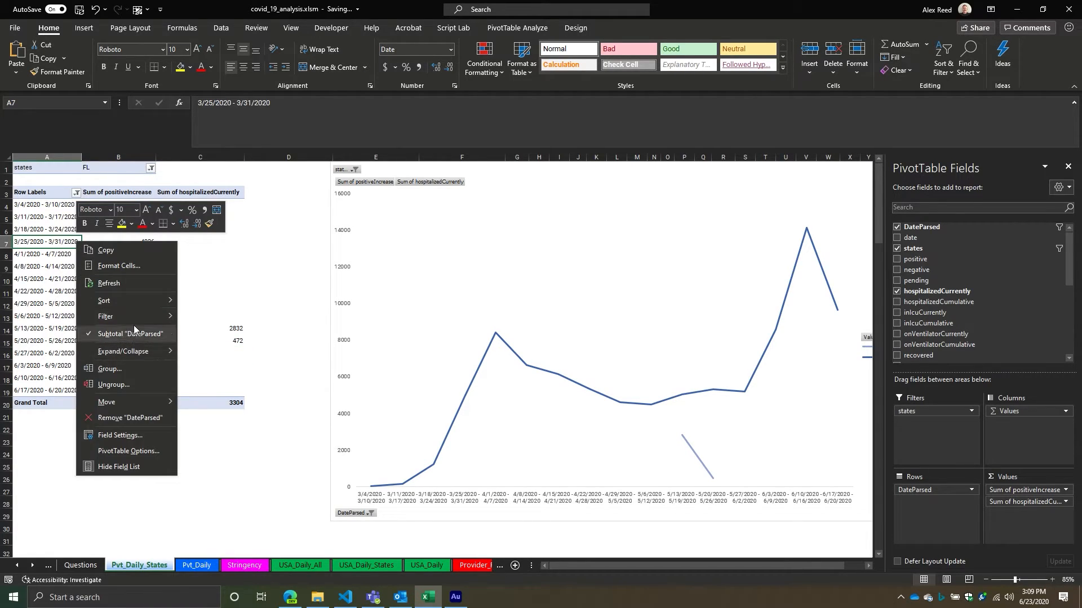
{"action": "left_click", "coordinate": [150, 384]}
{"action": "scroll", "coordinate": [169, 307], "scroll_direction": "down", "scroll_amount": 20}
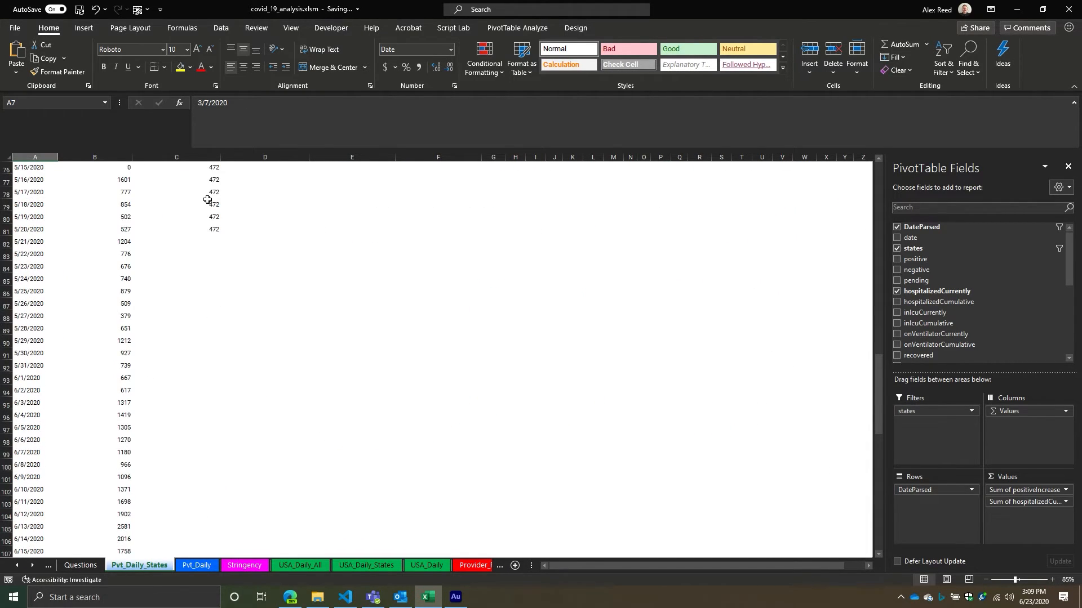
{"action": "left_click_drag", "start_coordinate": [210, 193], "coordinate": [214, 233]}
{"action": "scroll", "coordinate": [354, 234], "scroll_direction": "up", "scroll_amount": 9}
{"action": "scroll", "coordinate": [404, 241], "scroll_direction": "up", "scroll_amount": 16}
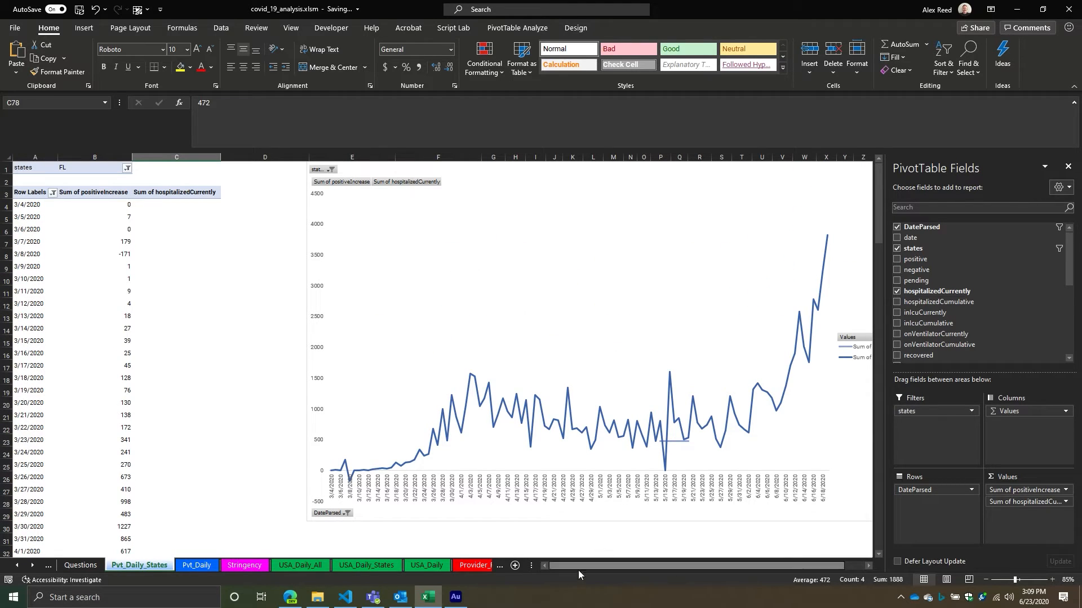
Replace hospitalizedCurrently with totalTestResultsIncrease in the PivotTable's values and inspect the end of both Florida chart lines.
{"action": "left_click_drag", "start_coordinate": [574, 566], "coordinate": [593, 567]}
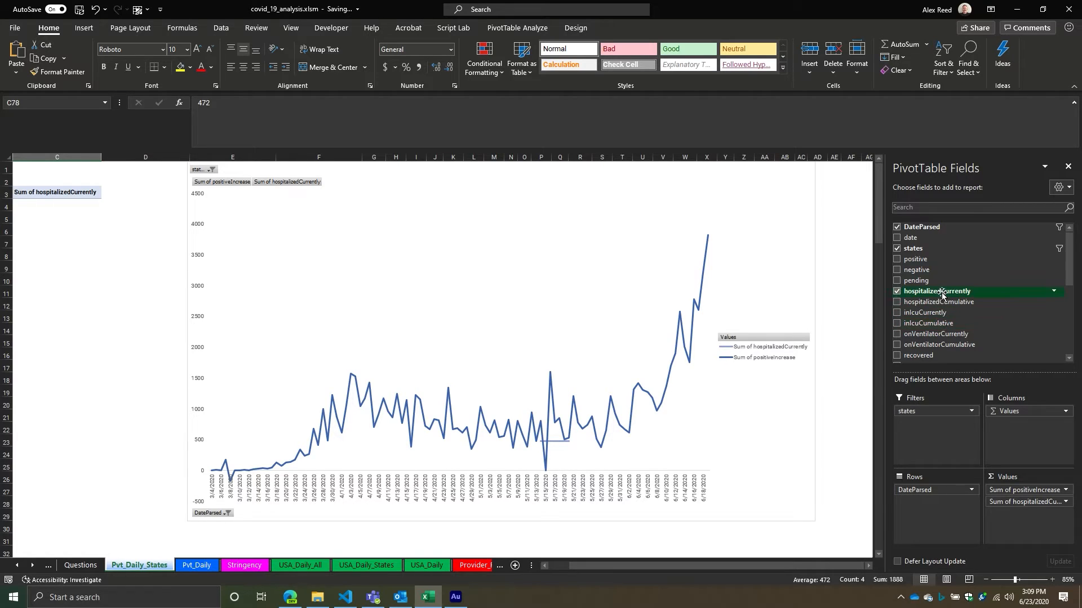
{"action": "scroll", "coordinate": [983, 318], "scroll_direction": "down", "scroll_amount": 3}
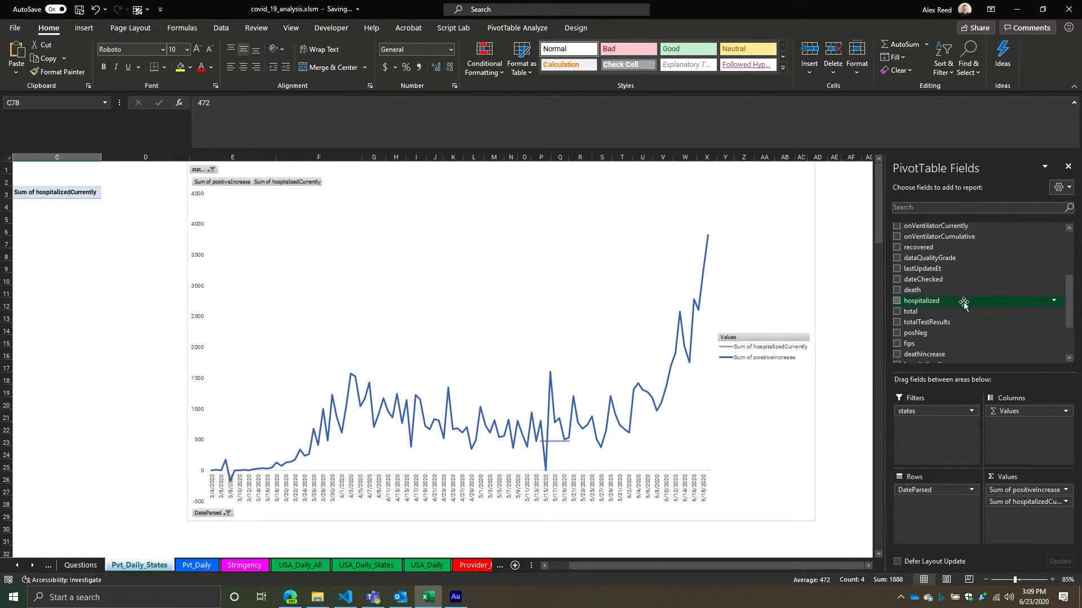
{"action": "scroll", "coordinate": [964, 303], "scroll_direction": "down", "scroll_amount": 2}
{"action": "left_click_drag", "start_coordinate": [937, 332], "coordinate": [960, 285]}
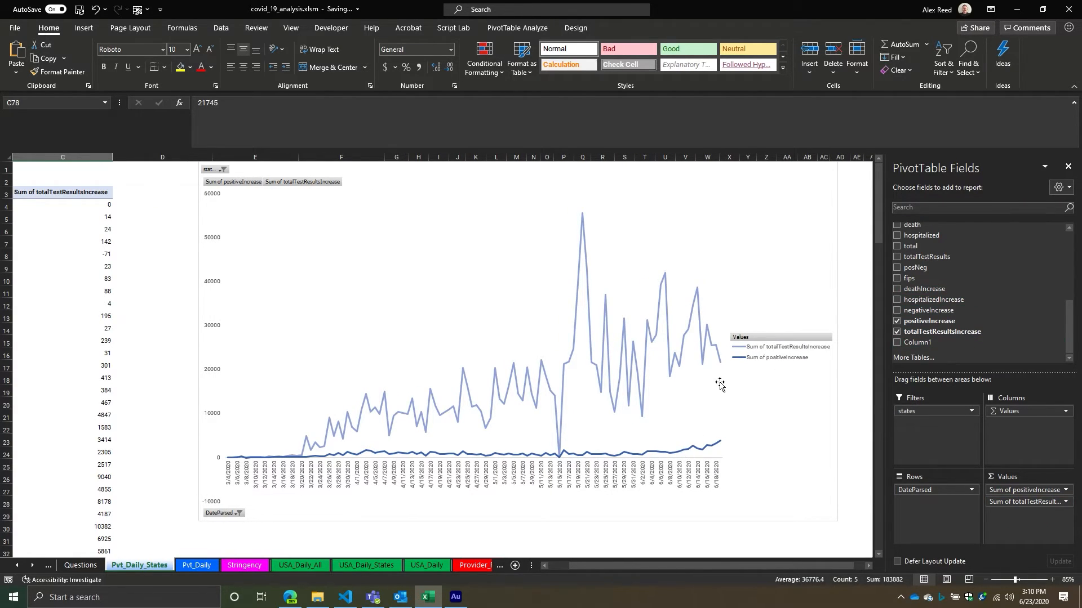
{"action": "left_click", "coordinate": [721, 363]}
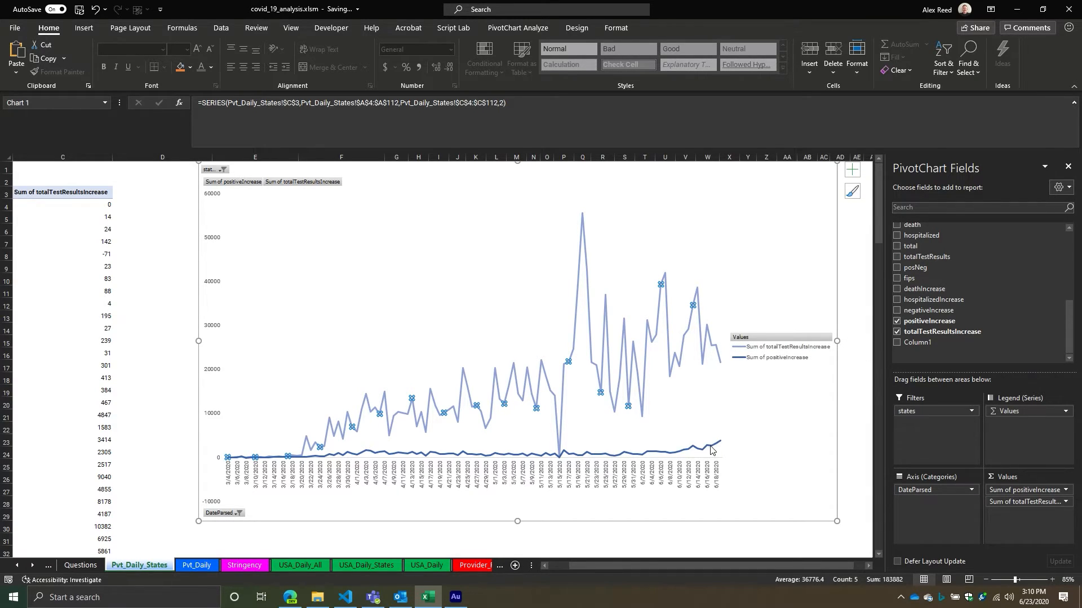
{"action": "mouse_move", "coordinate": [724, 446]}
Examine the hospitalization and ICU columns for AK on the USA_Daily_All sheet, and return to the Pvt_Daily_States sheet.
{"action": "left_click", "coordinate": [301, 568]}
{"action": "left_click", "coordinate": [327, 329]}
{"action": "scroll", "coordinate": [365, 293], "scroll_direction": "up", "scroll_amount": 1}
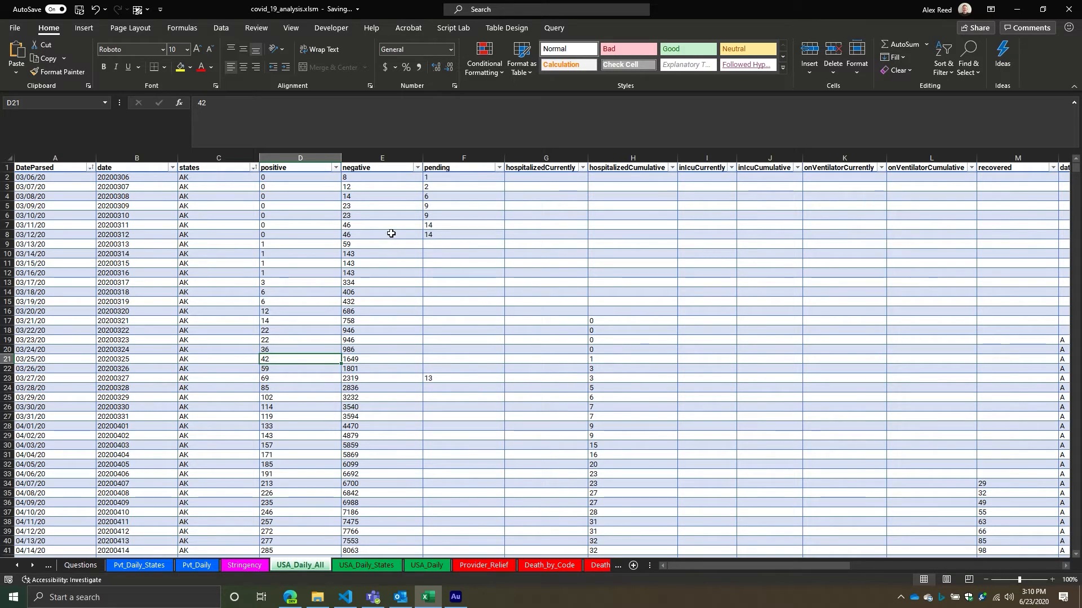
{"action": "left_click", "coordinate": [433, 219]}
{"action": "key", "text": "Right"}
{"action": "key", "text": "Right"}
{"action": "key", "text": "Right"}
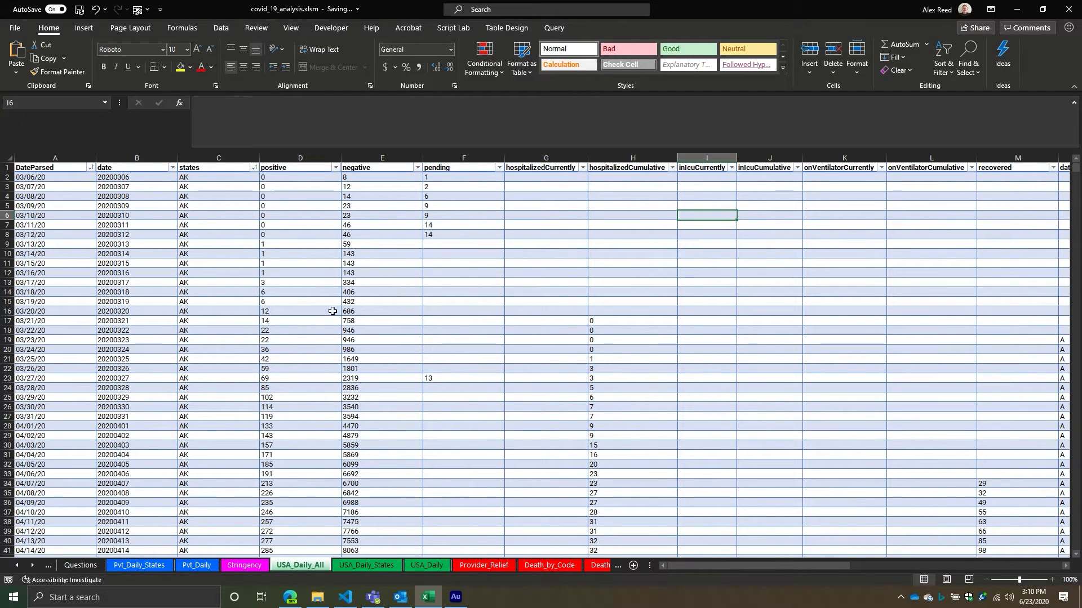
{"action": "scroll", "coordinate": [482, 338], "scroll_direction": "down", "scroll_amount": 15}
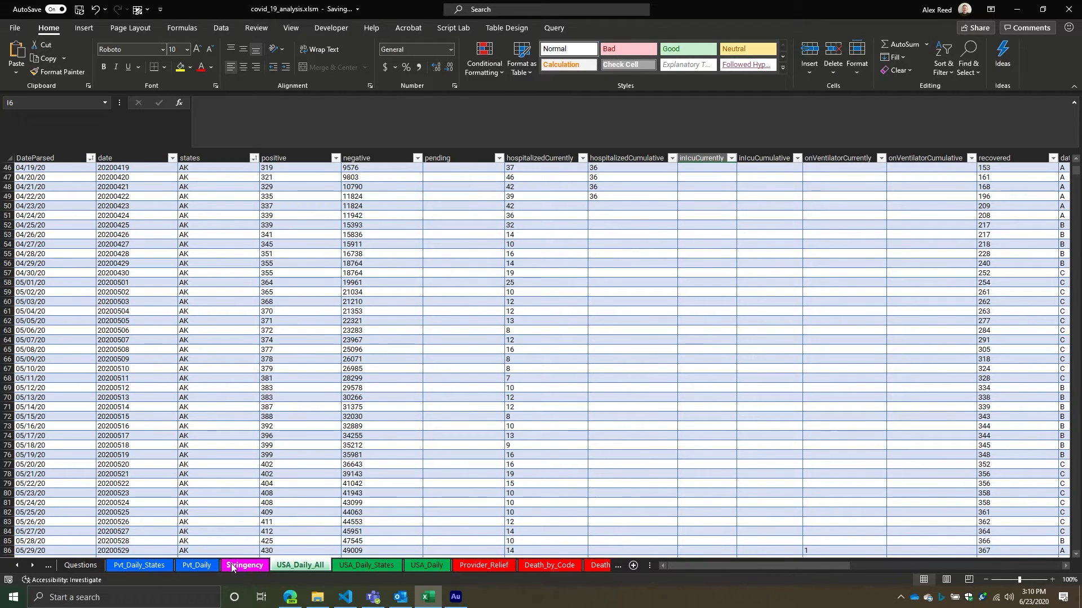
{"action": "left_click", "coordinate": [197, 565]}
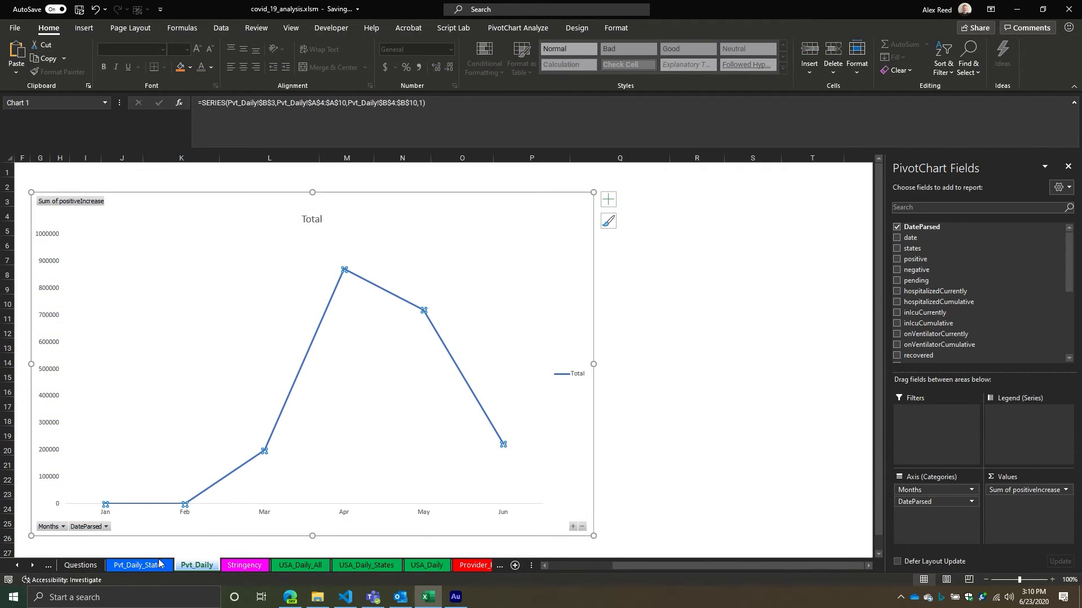
{"action": "left_click", "coordinate": [127, 566]}
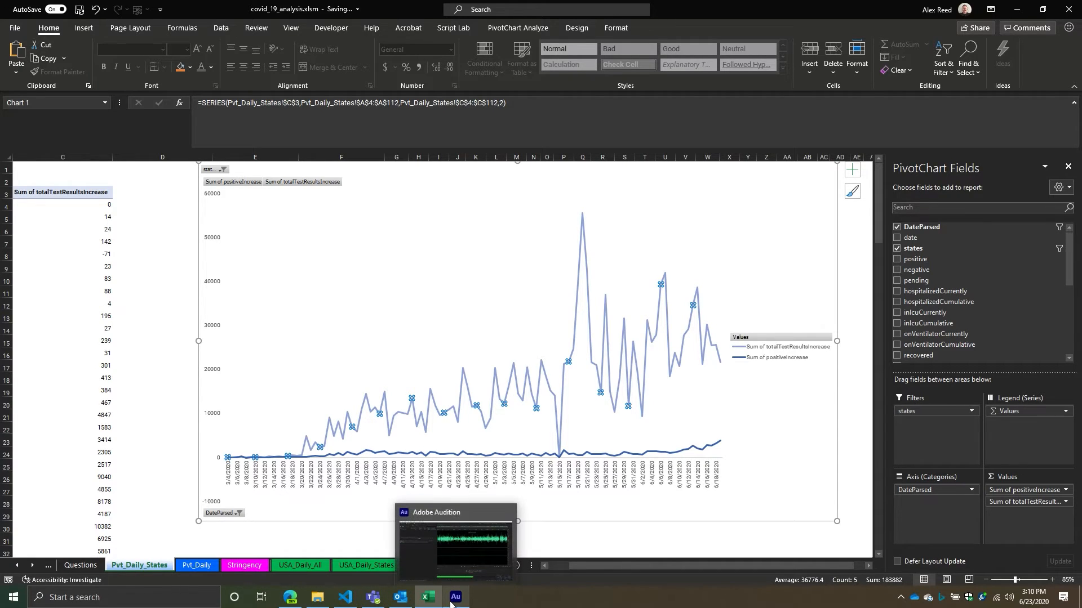
Filter the PivotTable's states field to CA only.
{"action": "left_click", "coordinate": [170, 391]}
{"action": "left_click", "coordinate": [74, 176]}
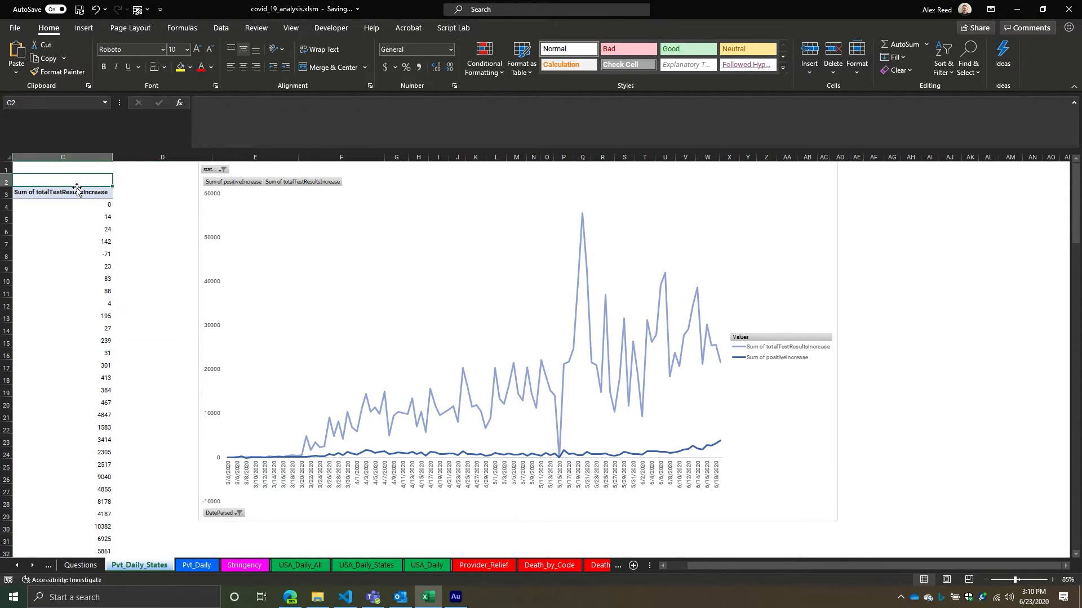
{"action": "key", "text": "Left"}
{"action": "key", "text": "Left"}
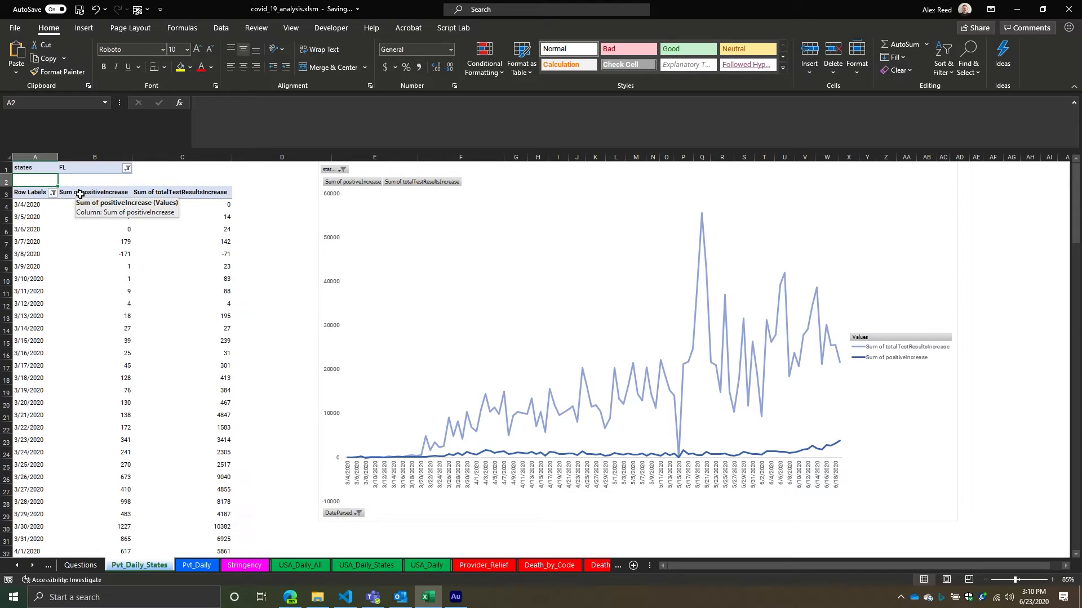
{"action": "left_click", "coordinate": [127, 169]}
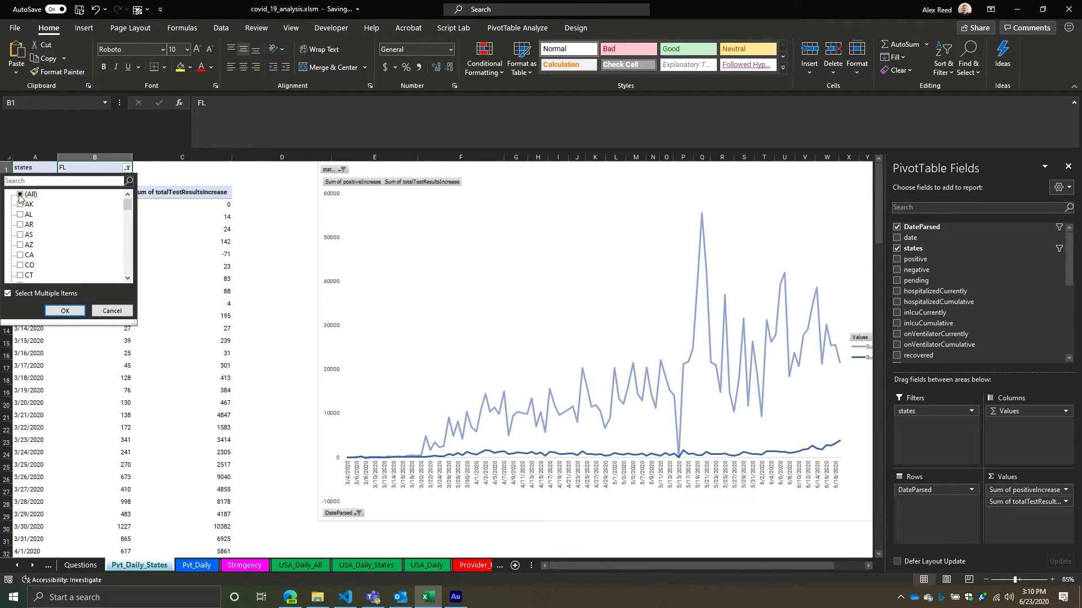
{"action": "left_click", "coordinate": [20, 195]}
{"action": "left_click", "coordinate": [24, 255]}
{"action": "left_click", "coordinate": [64, 311]}
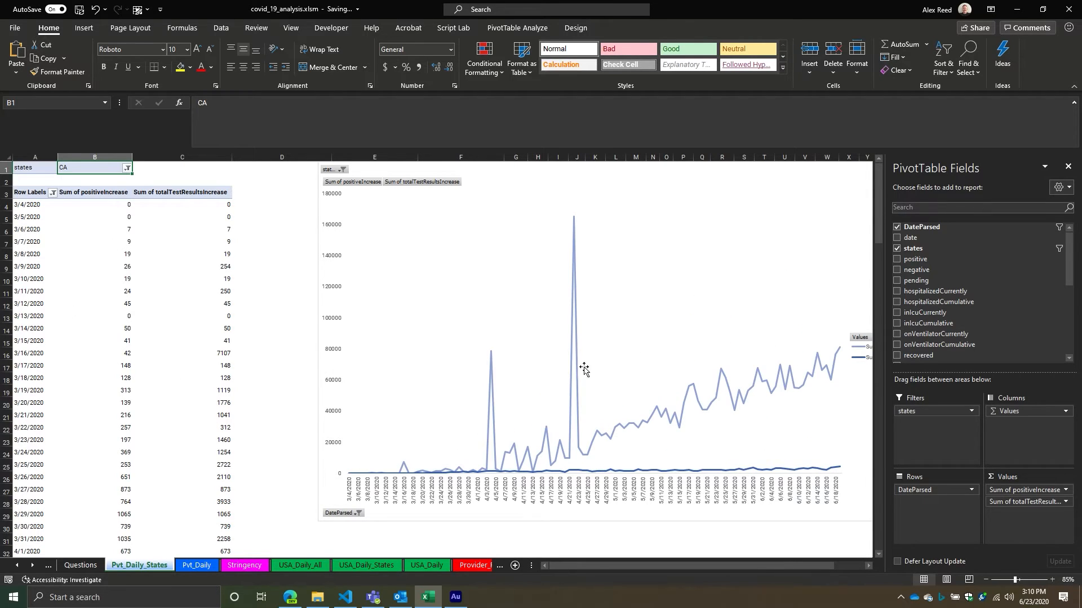
Replace totalTestResultsIncrease with hospitalizedCurrently in the PivotTable's values and examine California's chart peaks and daily rows.
{"action": "scroll", "coordinate": [586, 569], "scroll_direction": "right", "scroll_amount": 3}
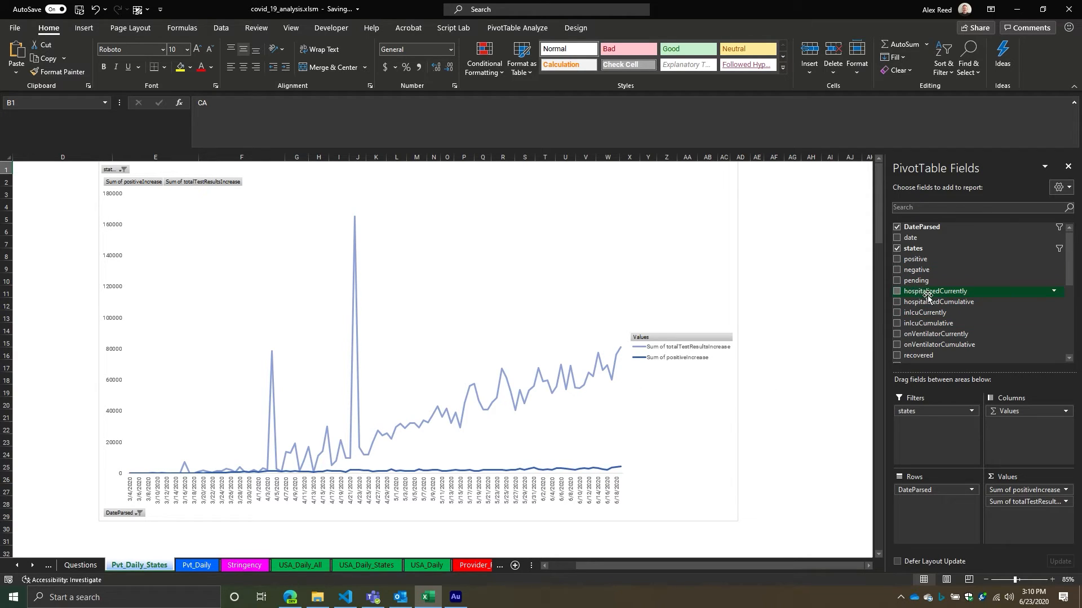
{"action": "left_click_drag", "start_coordinate": [926, 293], "coordinate": [958, 304]}
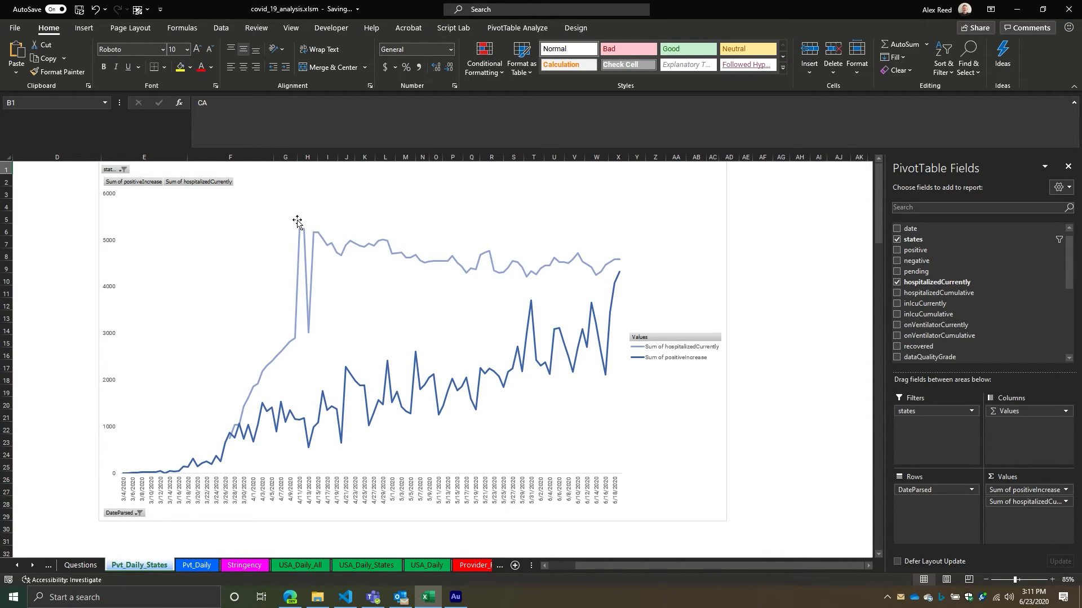
{"action": "mouse_move", "coordinate": [302, 230]}
{"action": "mouse_move", "coordinate": [596, 269]}
{"action": "mouse_move", "coordinate": [494, 270]}
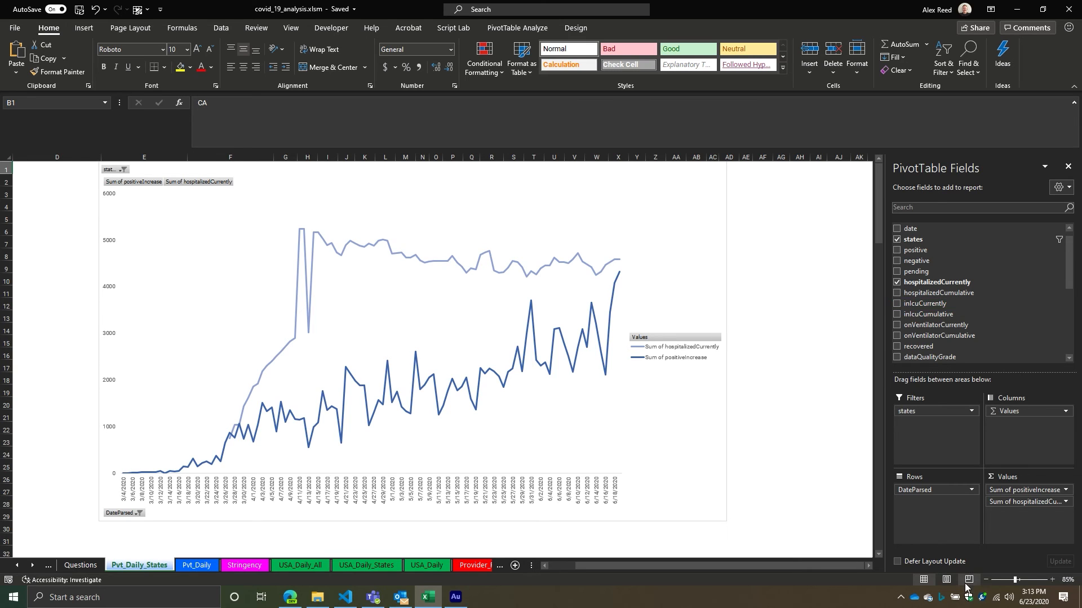
{"action": "left_click_drag", "start_coordinate": [753, 566], "coordinate": [710, 565]}
{"action": "scroll", "coordinate": [340, 365], "scroll_direction": "down", "scroll_amount": 16}
{"action": "scroll", "coordinate": [348, 382], "scroll_direction": "down", "scroll_amount": 5}
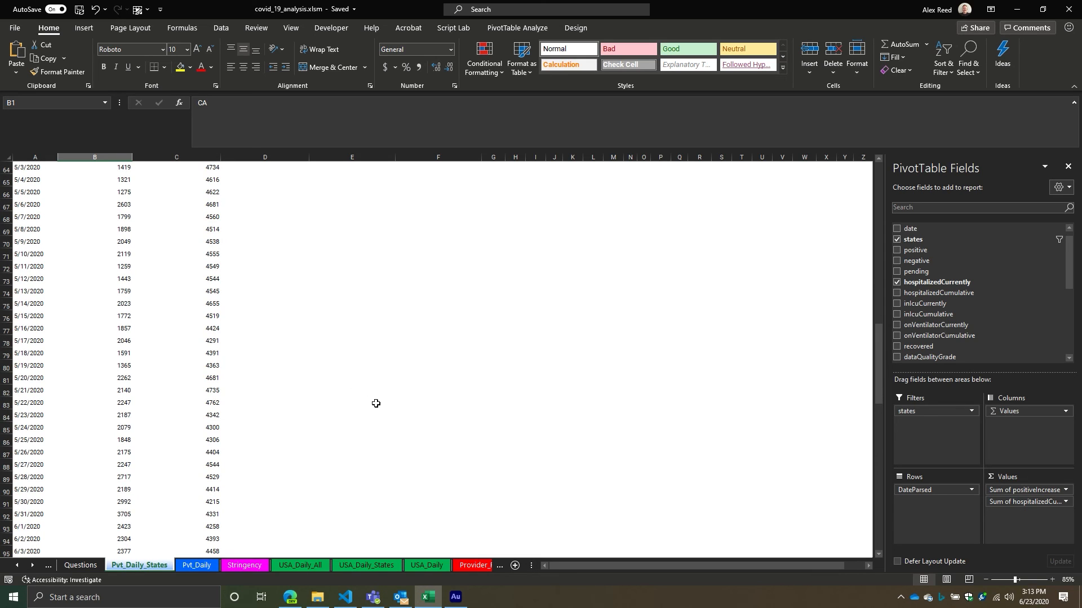
{"action": "scroll", "coordinate": [371, 403], "scroll_direction": "up", "scroll_amount": 18}
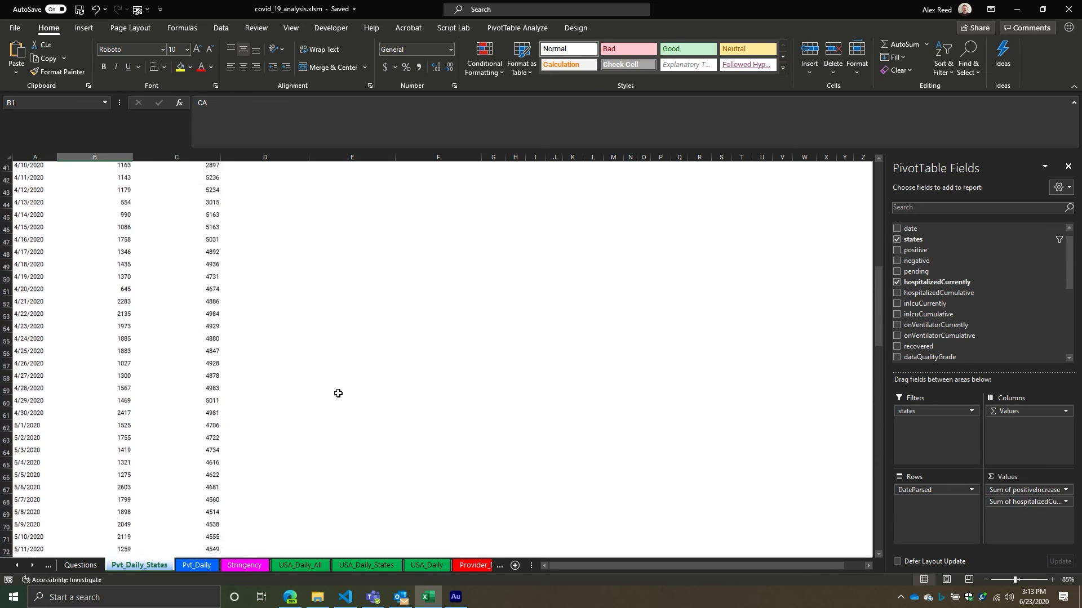
{"action": "scroll", "coordinate": [578, 287], "scroll_direction": "up", "scroll_amount": 3}
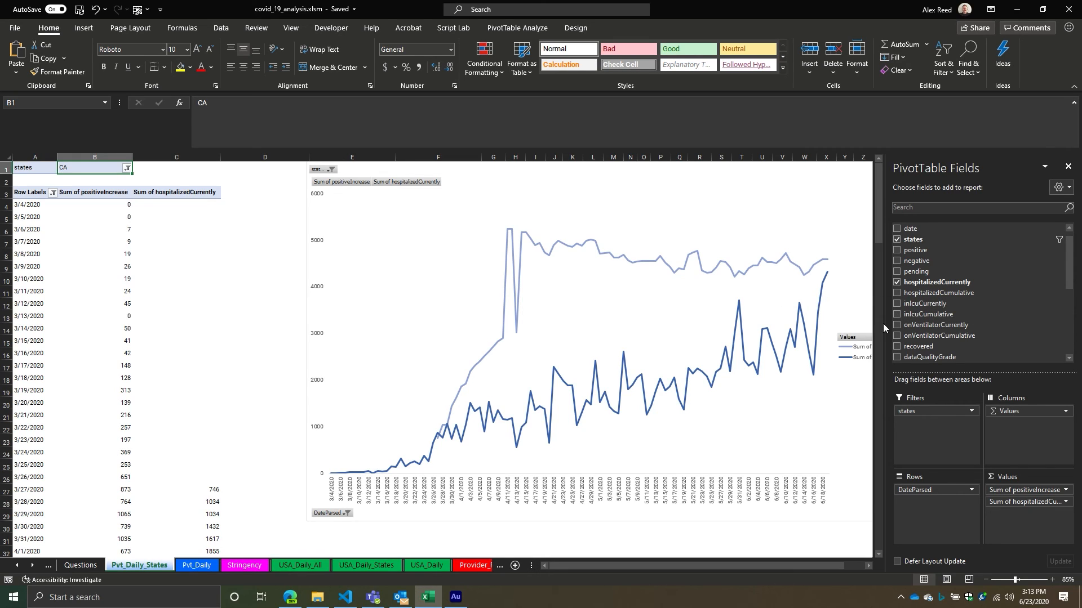
Replace hospitalizedCurrently with recovered in the PivotTable's values and check California's daily rows down to the Grand Total.
{"action": "left_click_drag", "start_coordinate": [917, 349], "coordinate": [1052, 513]}
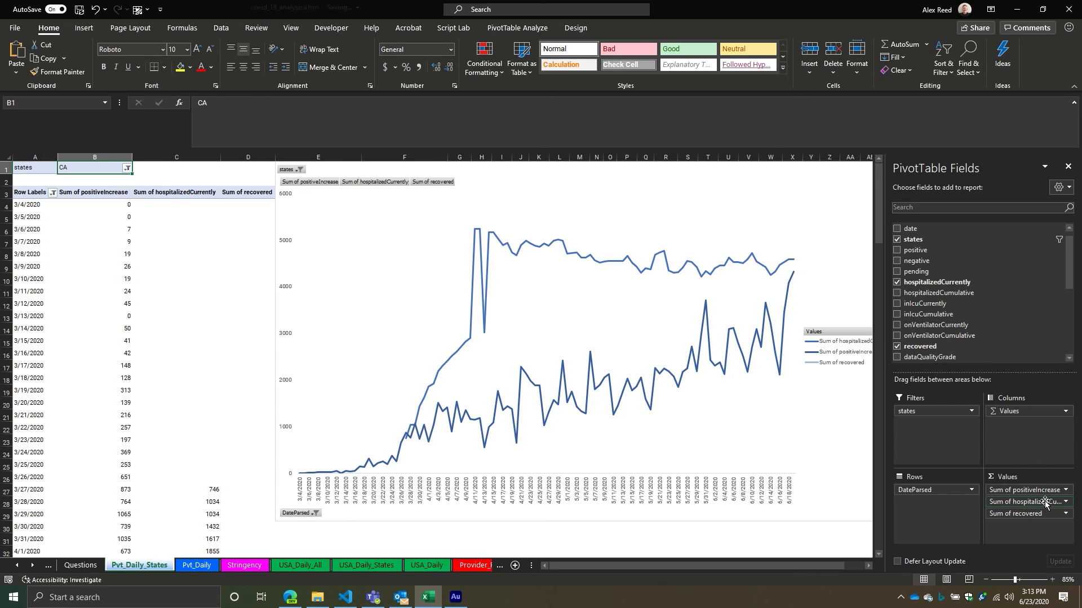
{"action": "left_click", "coordinate": [936, 273]}
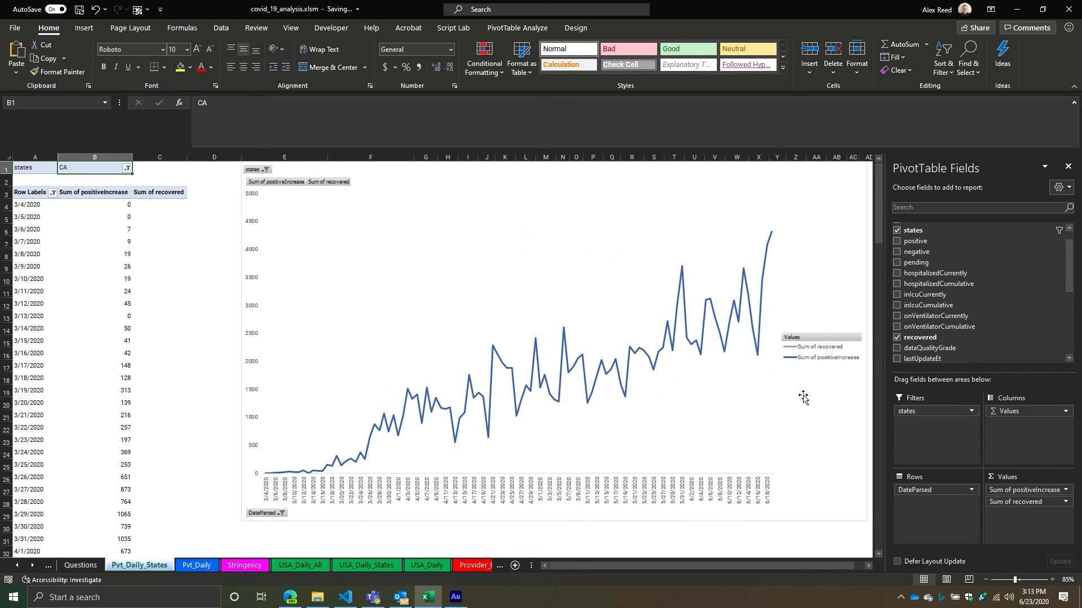
{"action": "scroll", "coordinate": [99, 335], "scroll_direction": "down", "scroll_amount": 10}
{"action": "scroll", "coordinate": [99, 335], "scroll_direction": "down", "scroll_amount": 20}
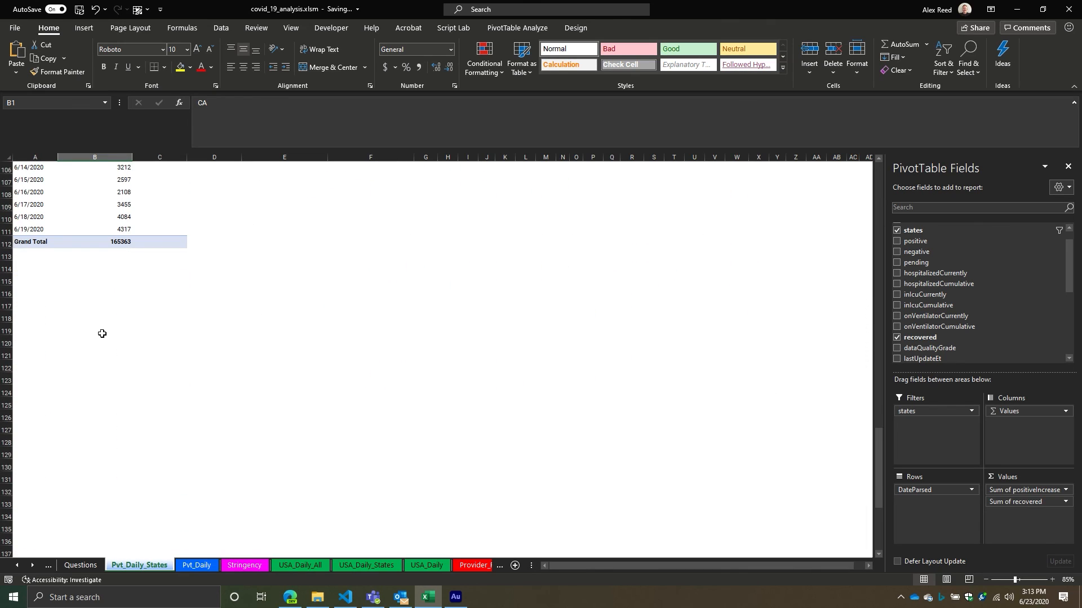
{"action": "scroll", "coordinate": [101, 336], "scroll_direction": "up", "scroll_amount": 5}
{"action": "scroll", "coordinate": [122, 342], "scroll_direction": "up", "scroll_amount": 20}
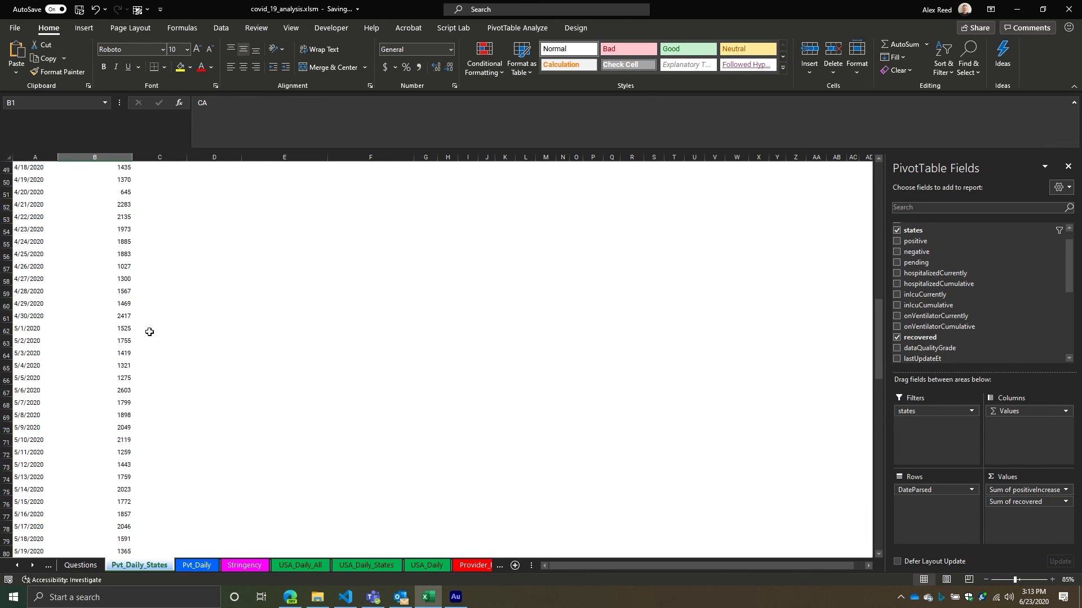
{"action": "scroll", "coordinate": [164, 305], "scroll_direction": "up", "scroll_amount": 5}
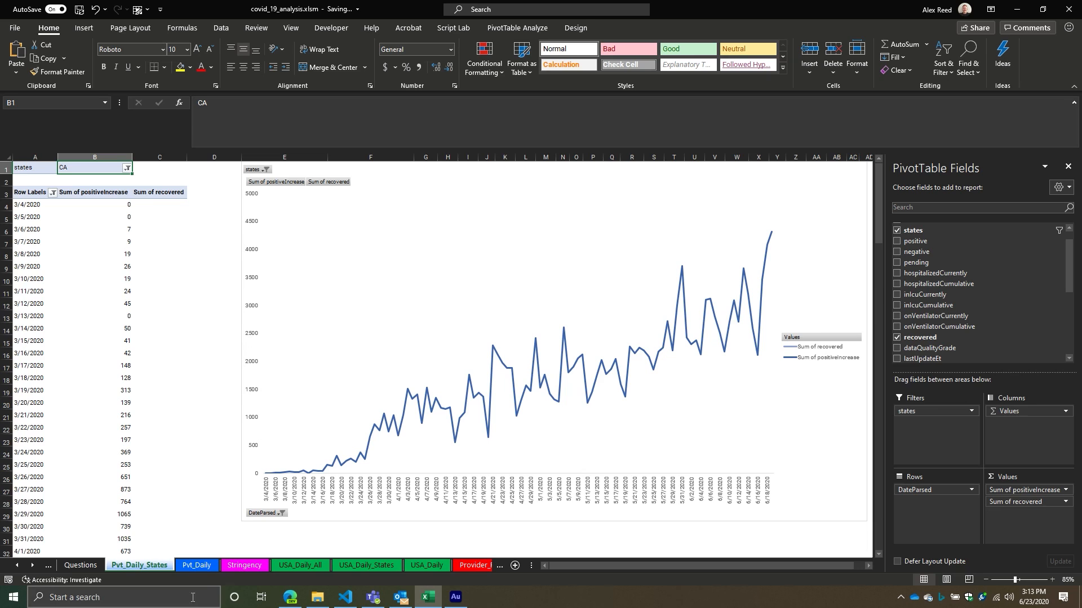
Open the USA_Daily_All sheet and select the positive cell for AK on 05/07/20.
{"action": "left_click", "coordinate": [196, 565]}
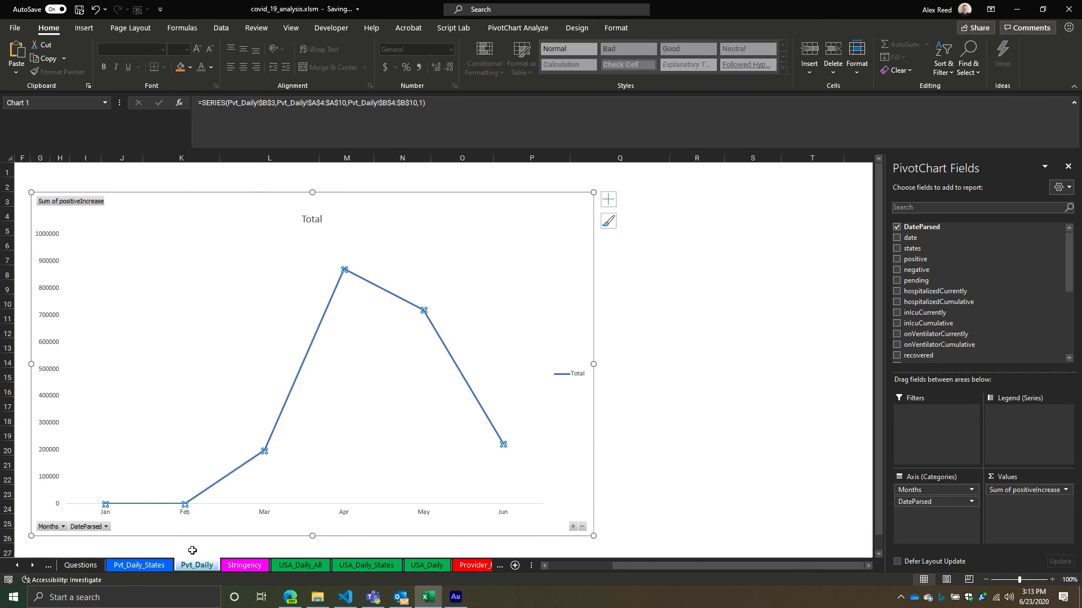
{"action": "left_click", "coordinate": [312, 565]}
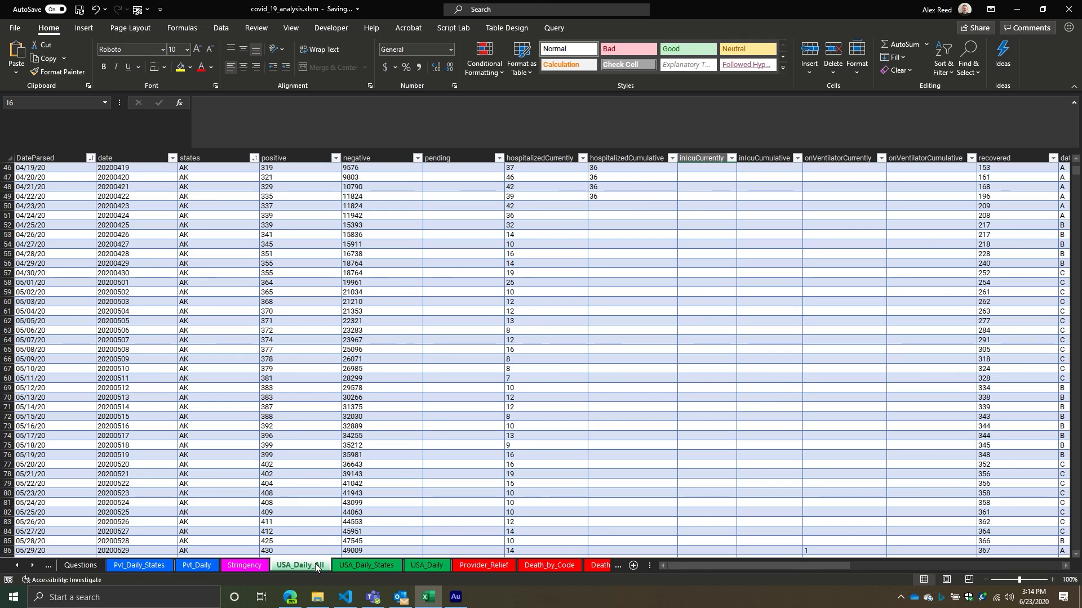
{"action": "left_click", "coordinate": [322, 339]}
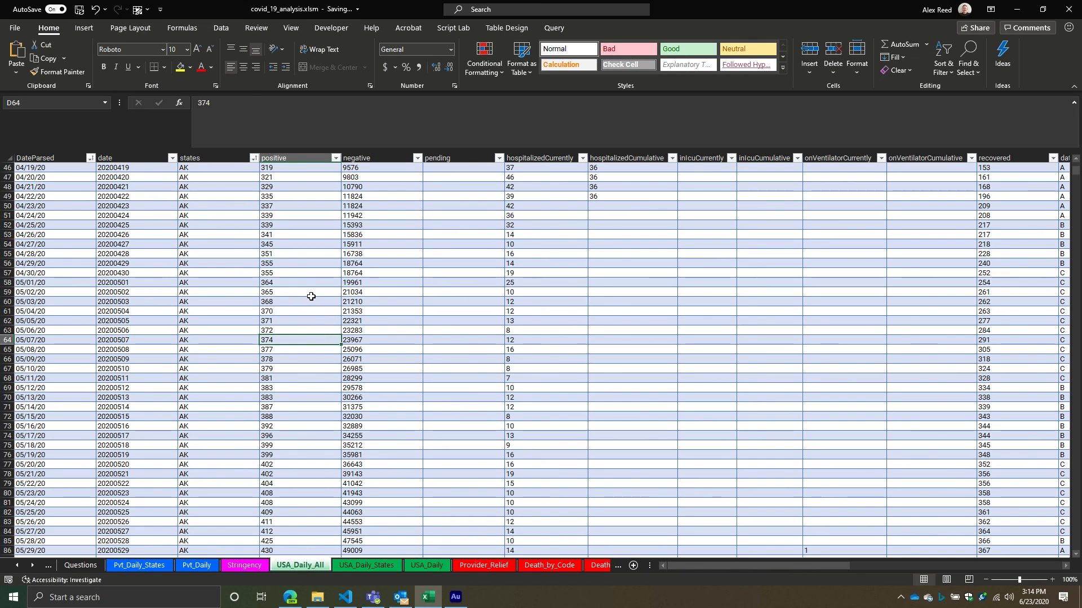